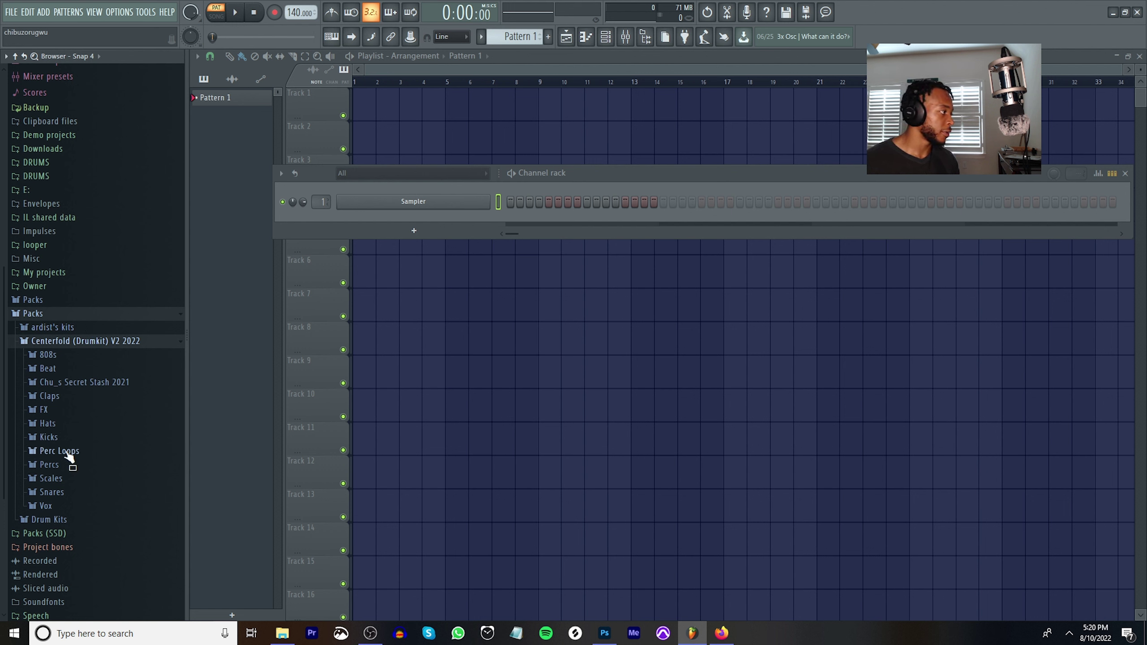
Add the "major nartural" scale from the Centerfold drumkit's Scales folder as a new channel and inspect its notes.
click(61, 484)
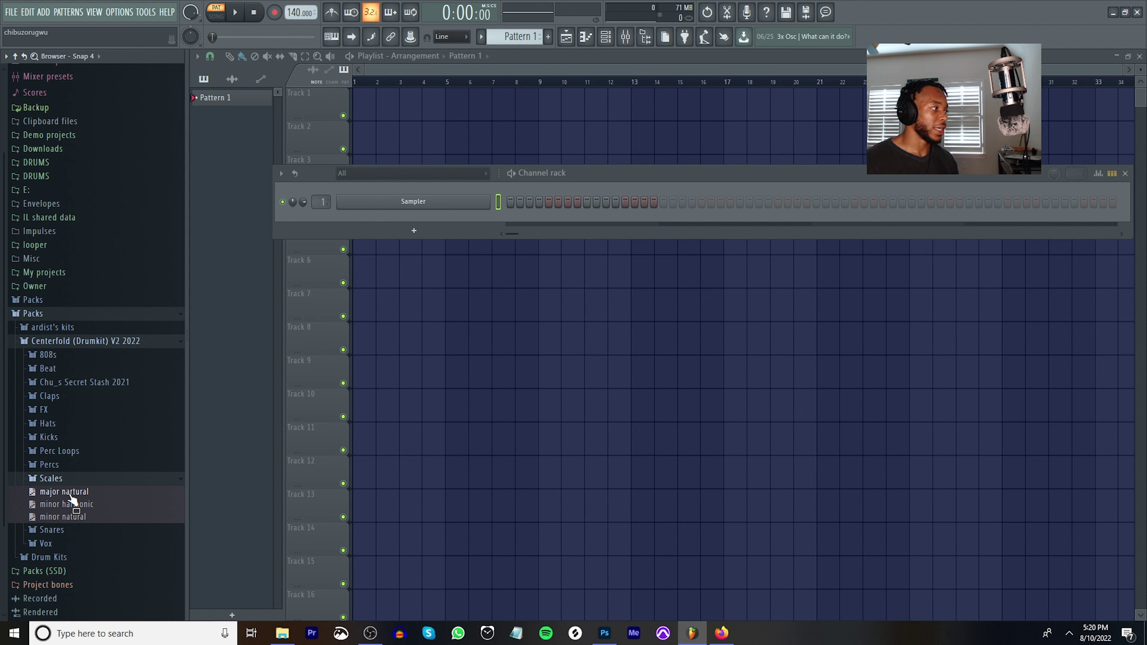
drag(73, 498, 424, 216)
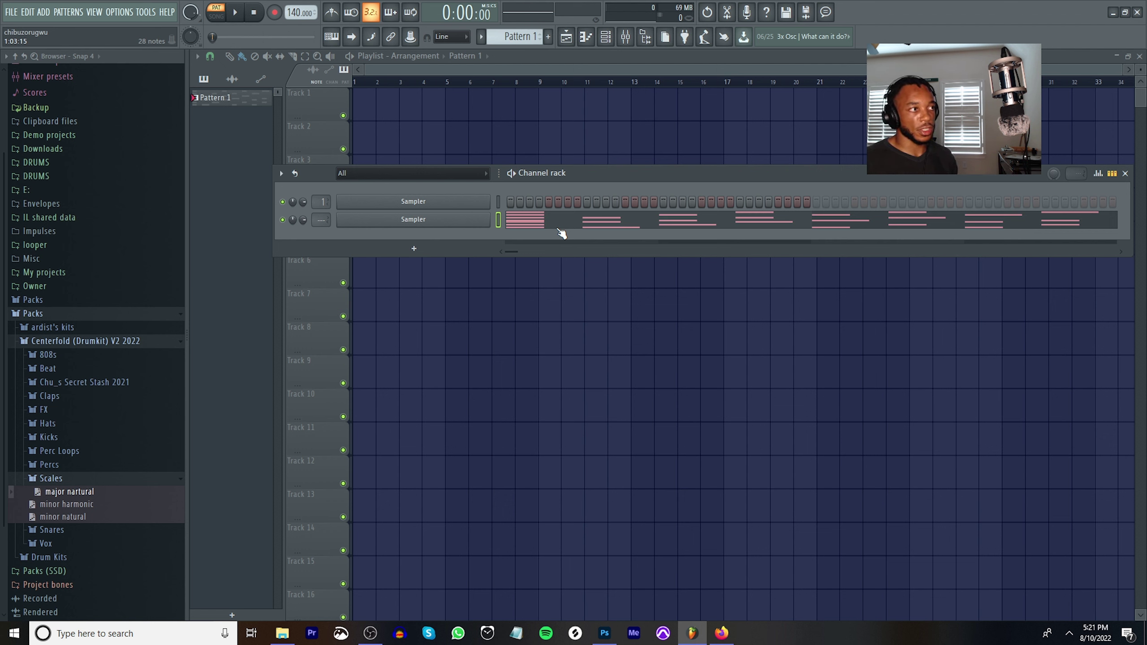
click(599, 220)
click(1138, 58)
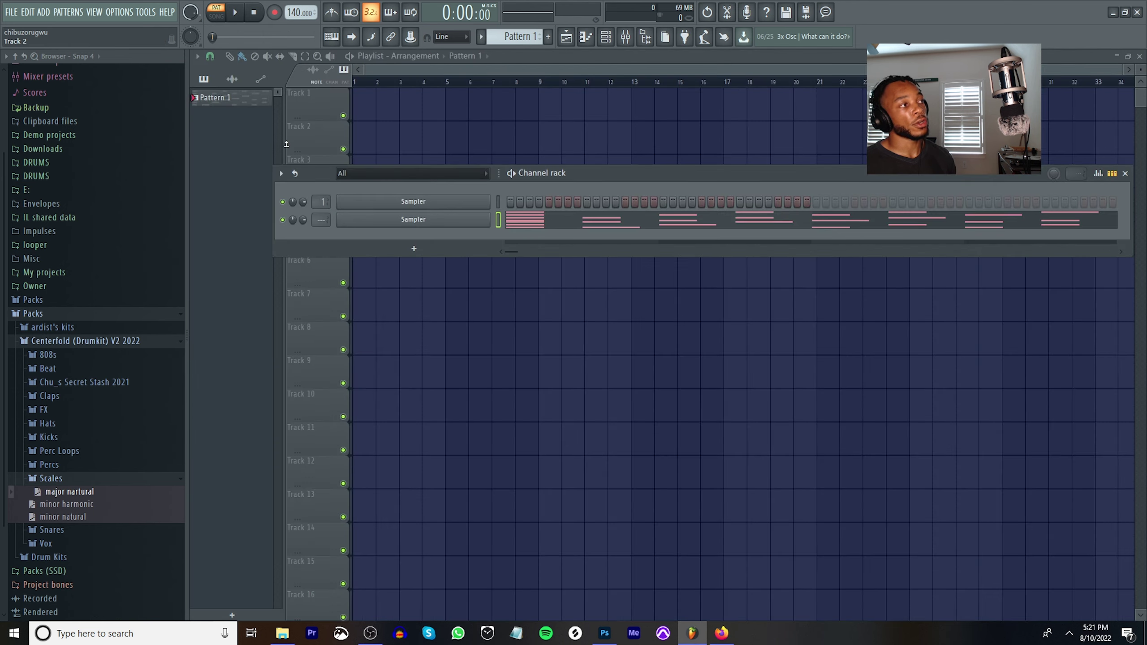
Insert a FLEX synth channel above the existing samplers in the channel rack.
right_click(384, 202)
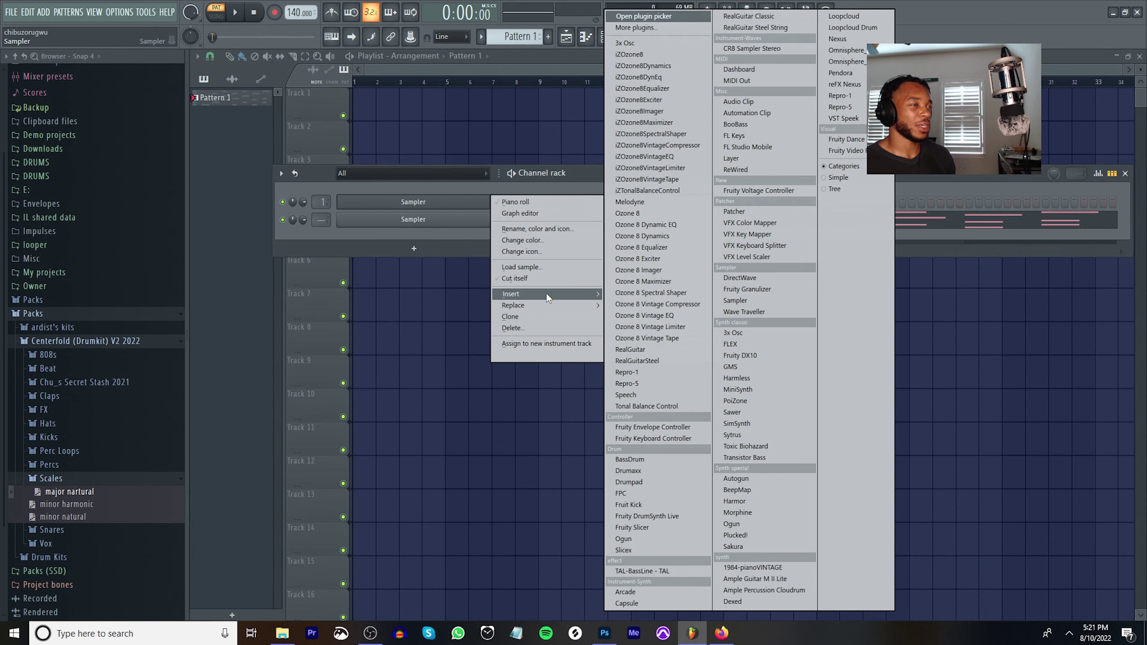
mouse_move(546, 293)
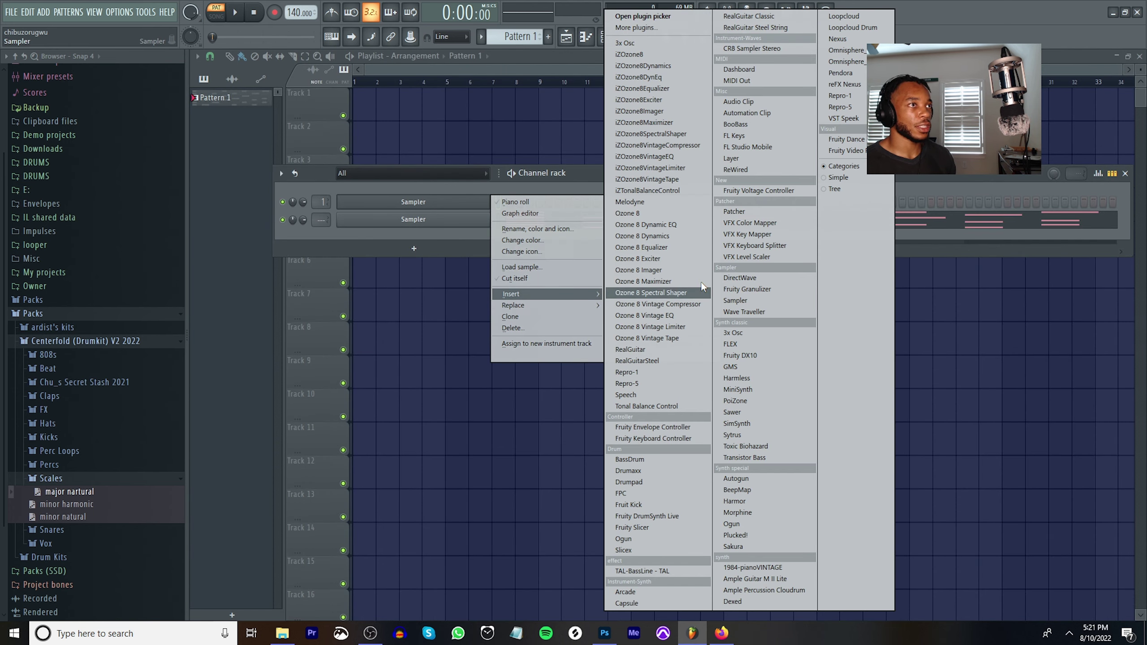
click(747, 345)
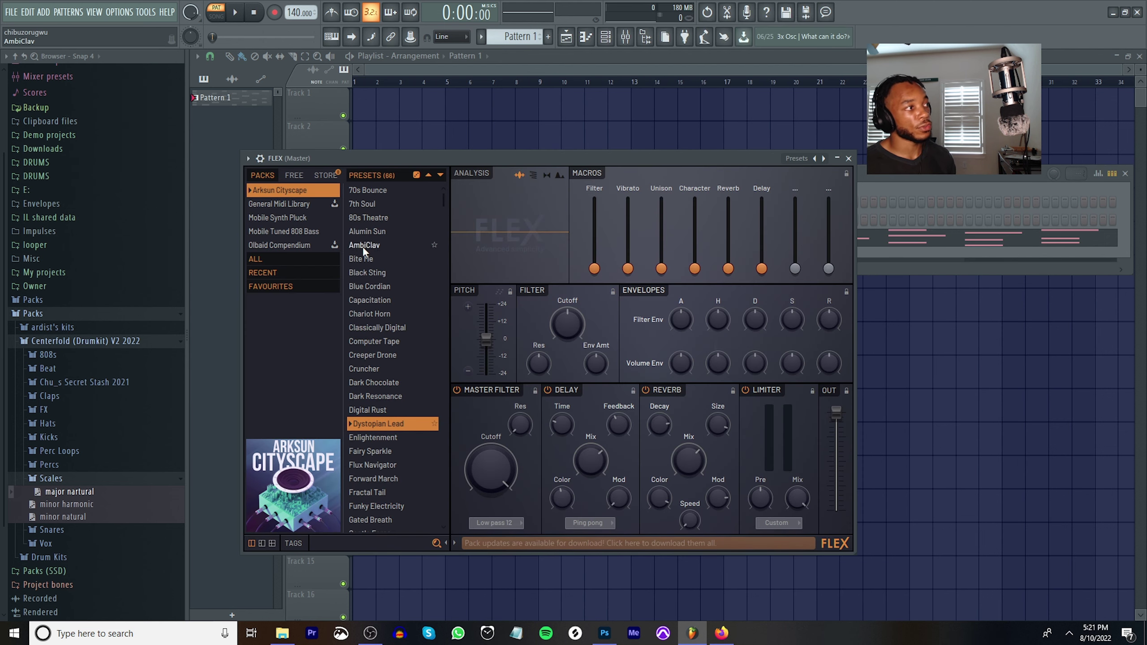
Load the Piano Dark preset from FLEX's General Midi Library, filtering the presets by Piano type, and close the plugin.
click(300, 203)
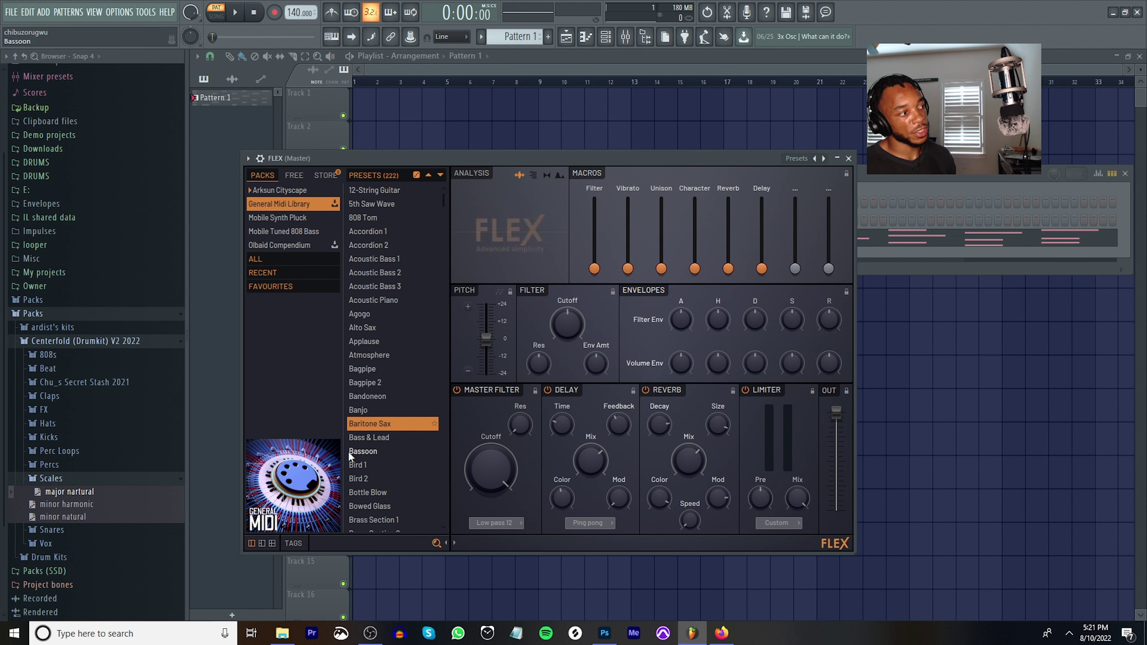
click(293, 543)
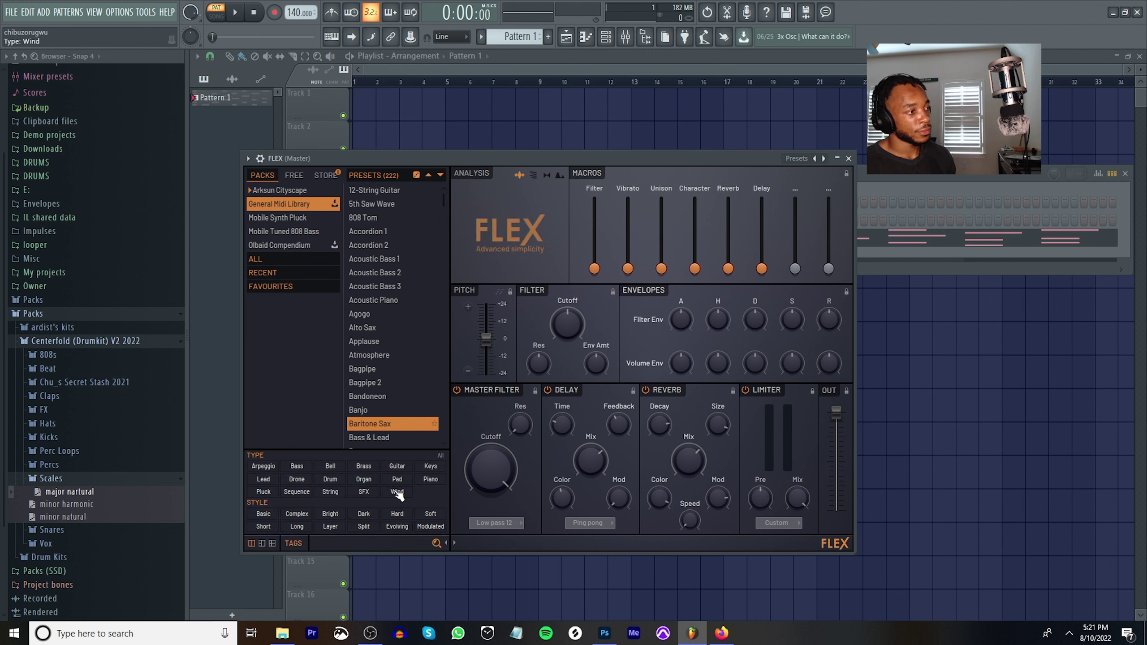
click(429, 479)
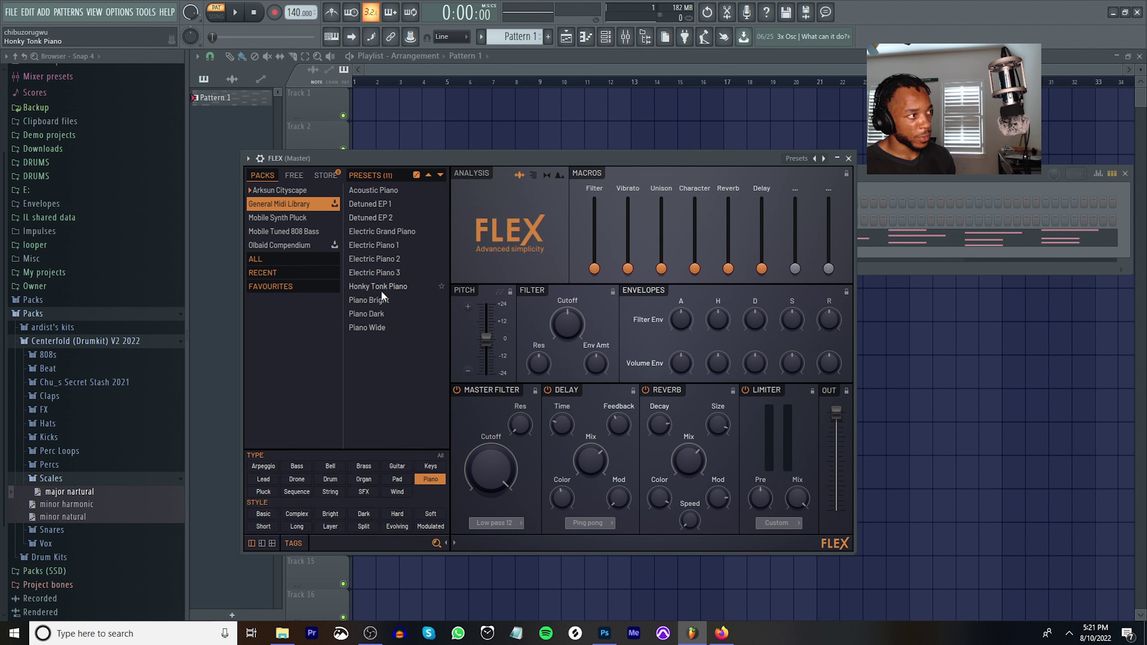
click(387, 314)
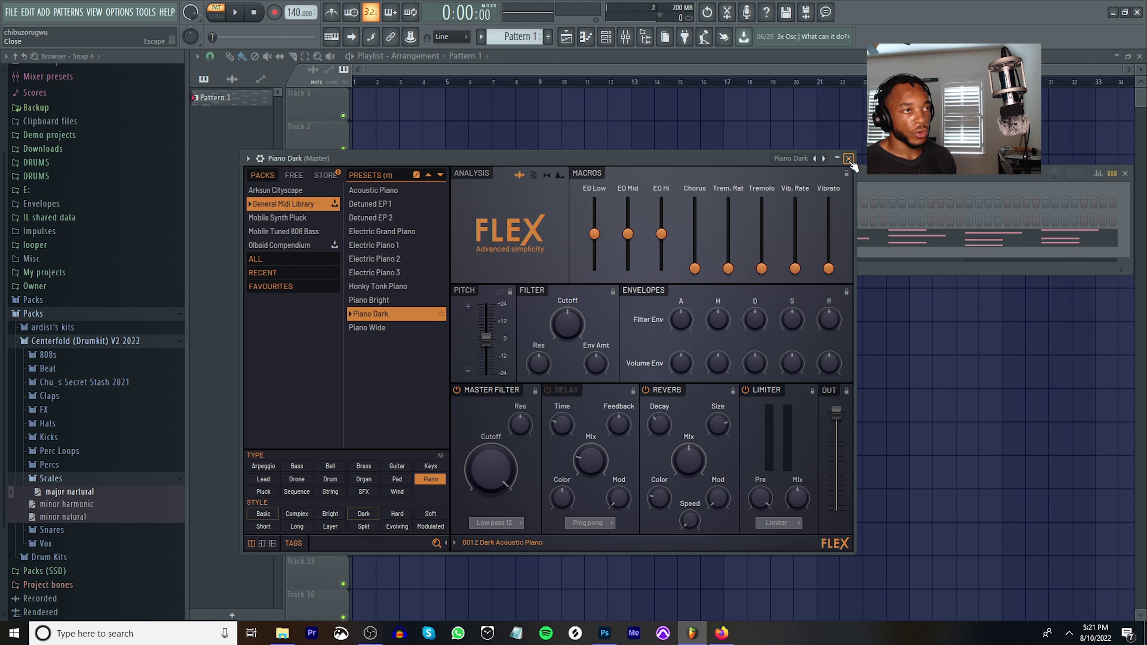
key(Escape)
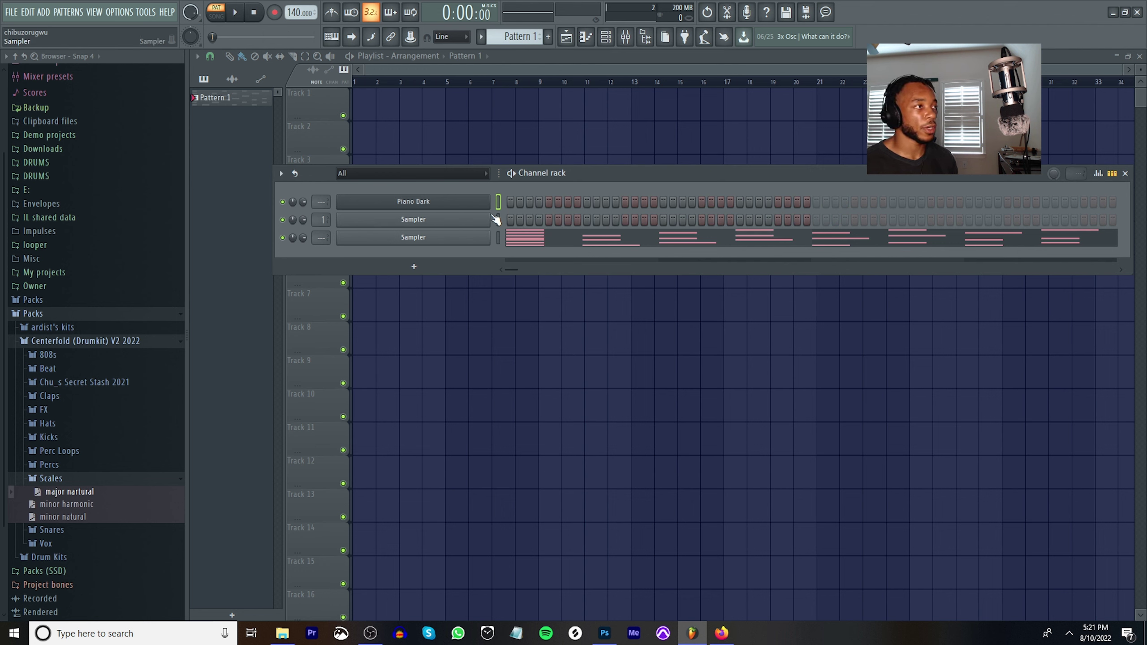
Draw a D5 note in Piano Dark's piano roll from beat 3 to the end of bar 1.
right_click(486, 201)
click(506, 199)
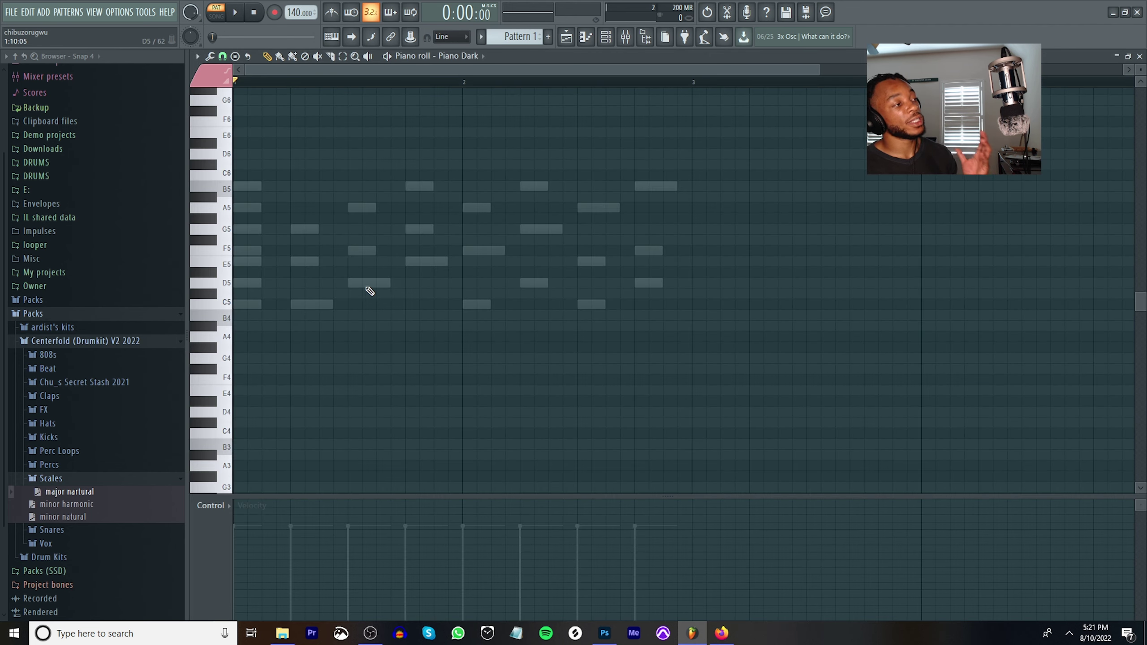
click(362, 281)
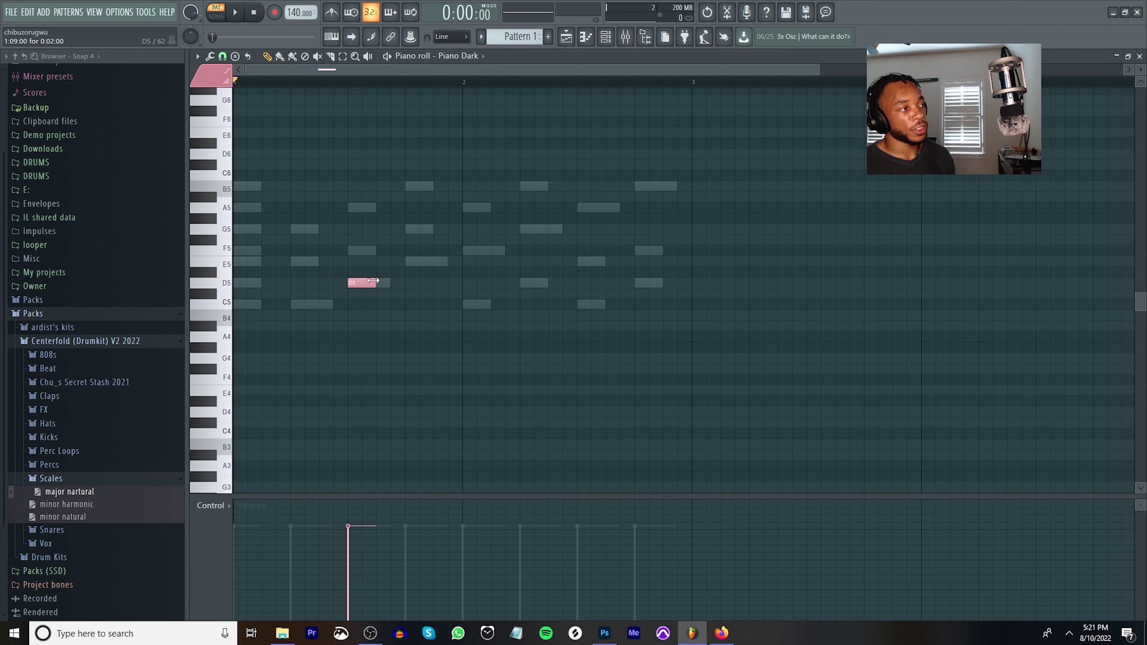
drag(375, 283, 461, 283)
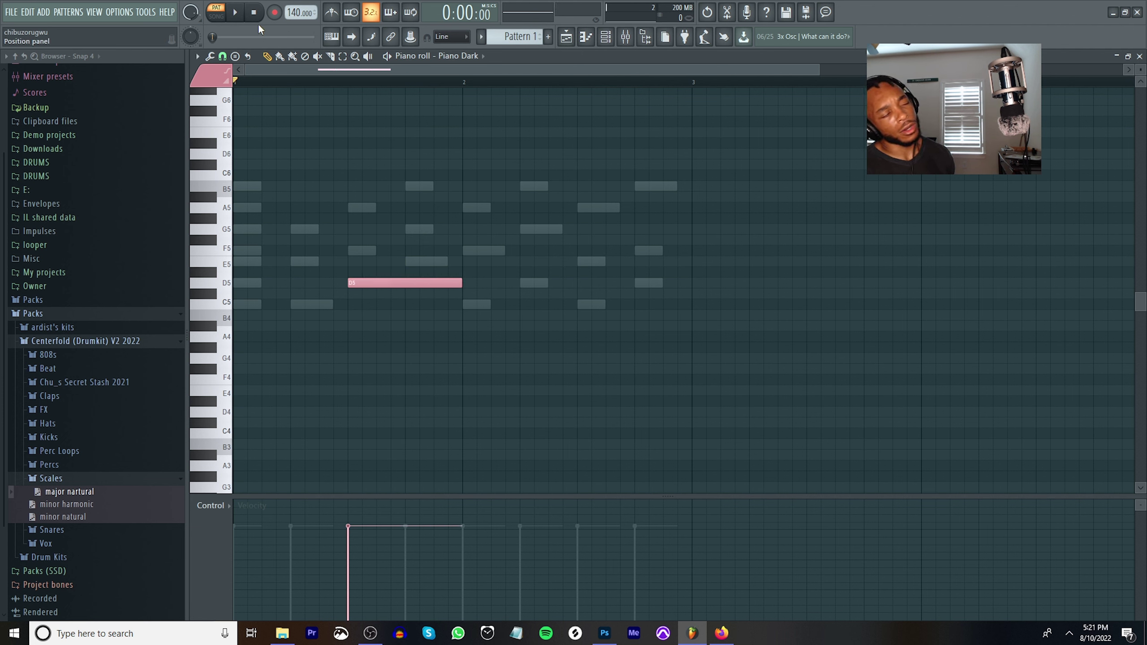
Set the project tempo to 107 BPM.
drag(300, 12, 300, 48)
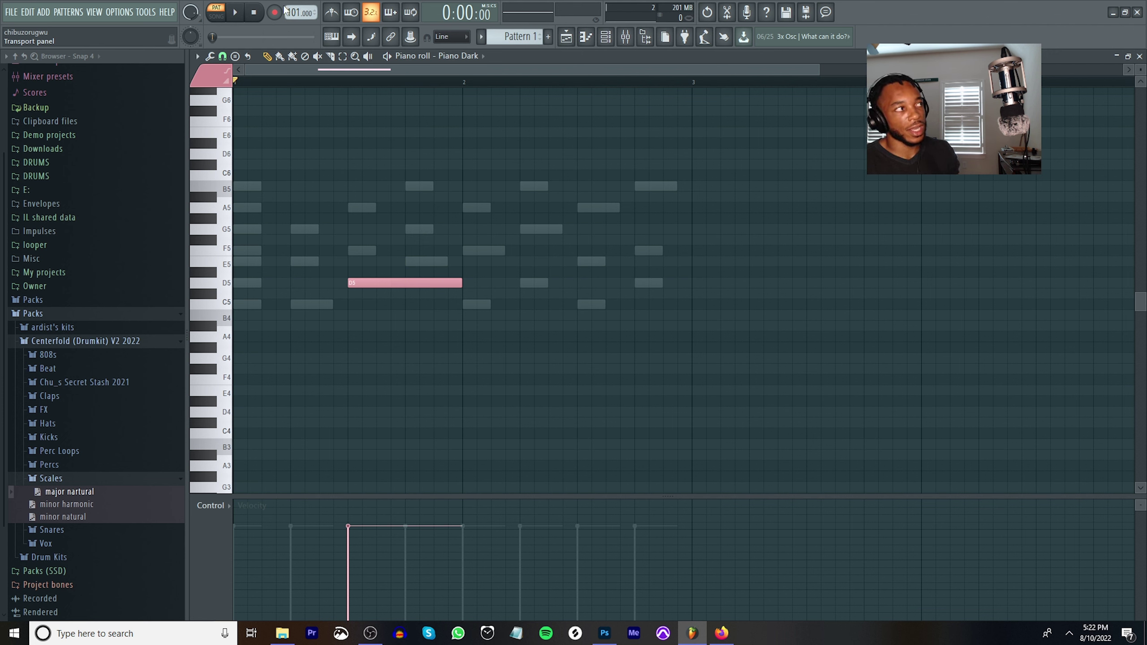
mouse_move(294, 2)
mouse_down()
mouse_move(295, 12)
mouse_move(298, 3)
mouse_up()
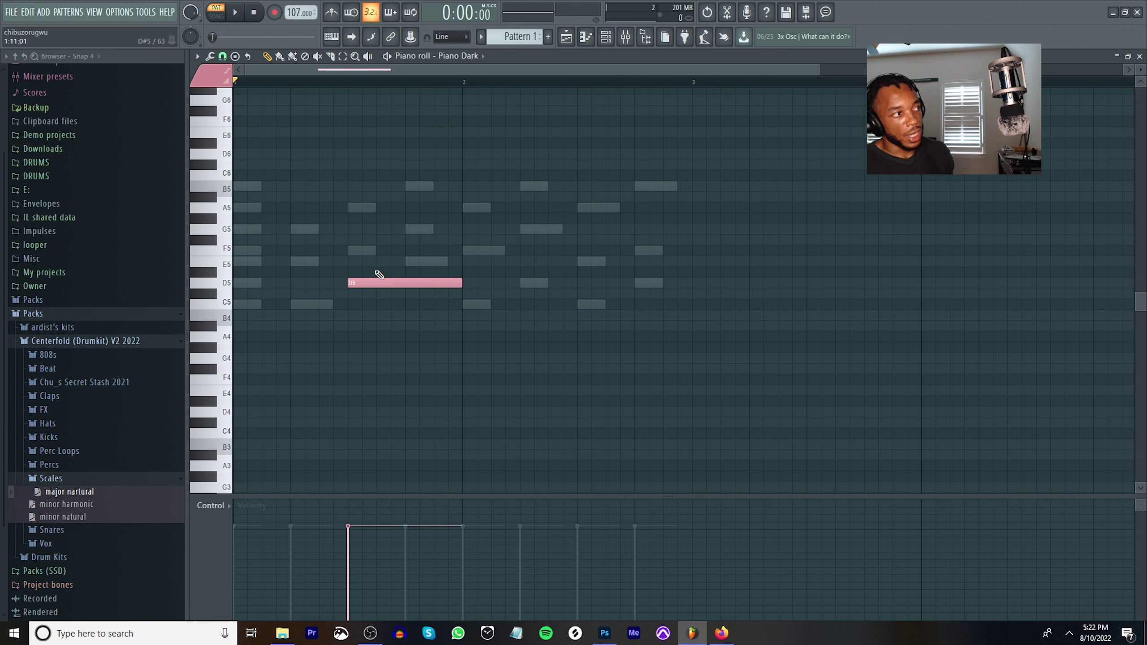
Try F5 and A5 notes above the D5 note as a chord, and delete all three notes.
click(350, 252)
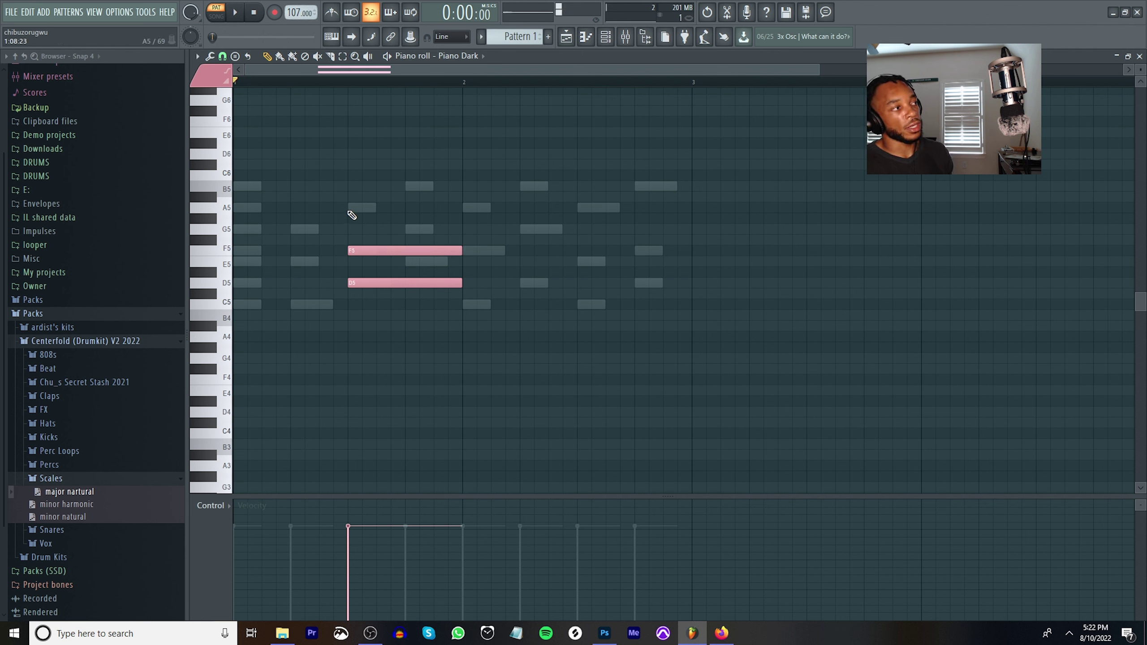
click(350, 209)
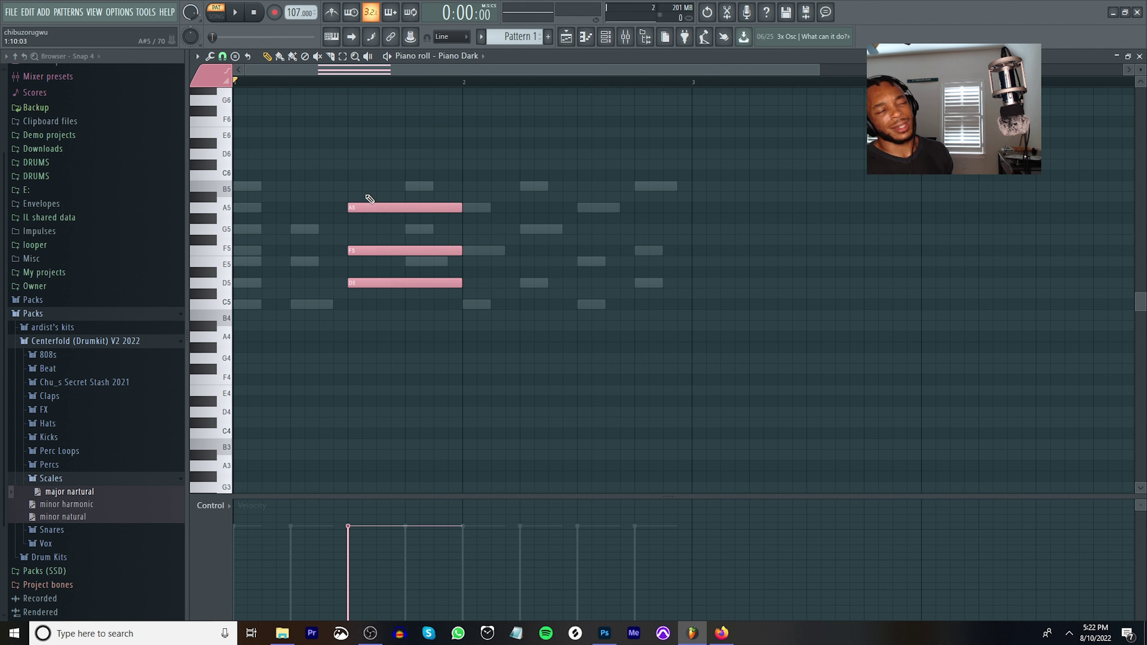
right_click(366, 208)
right_click(373, 251)
right_click(379, 283)
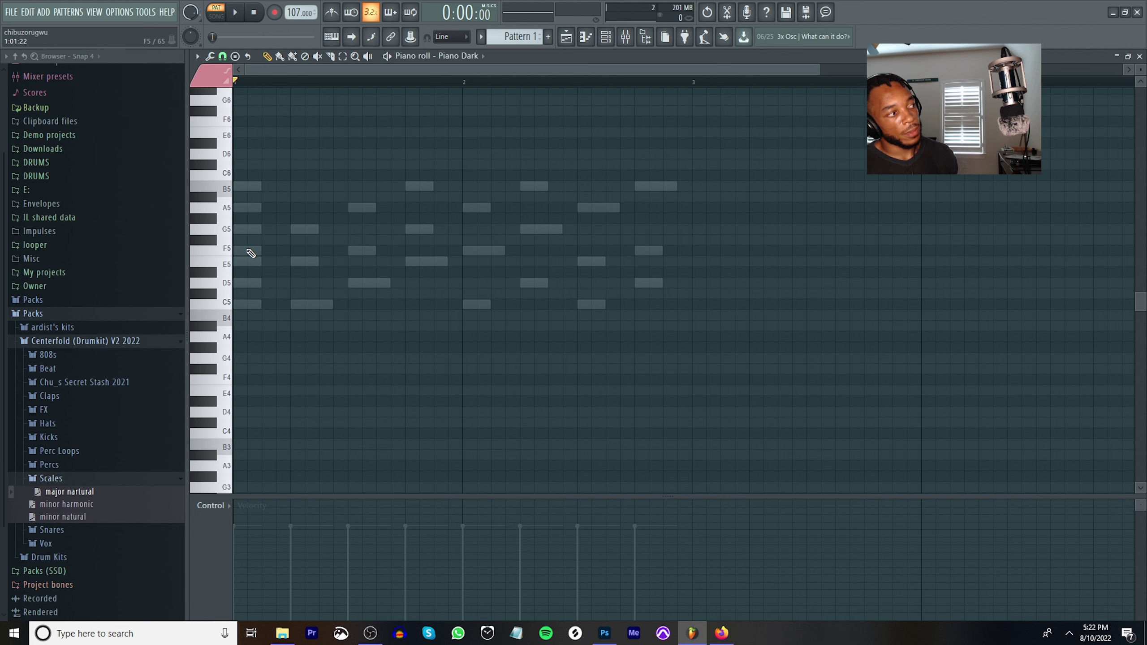
Extend the first C5 note of the scale channel to the end of bar 2 in its piano roll.
click(1140, 56)
click(517, 246)
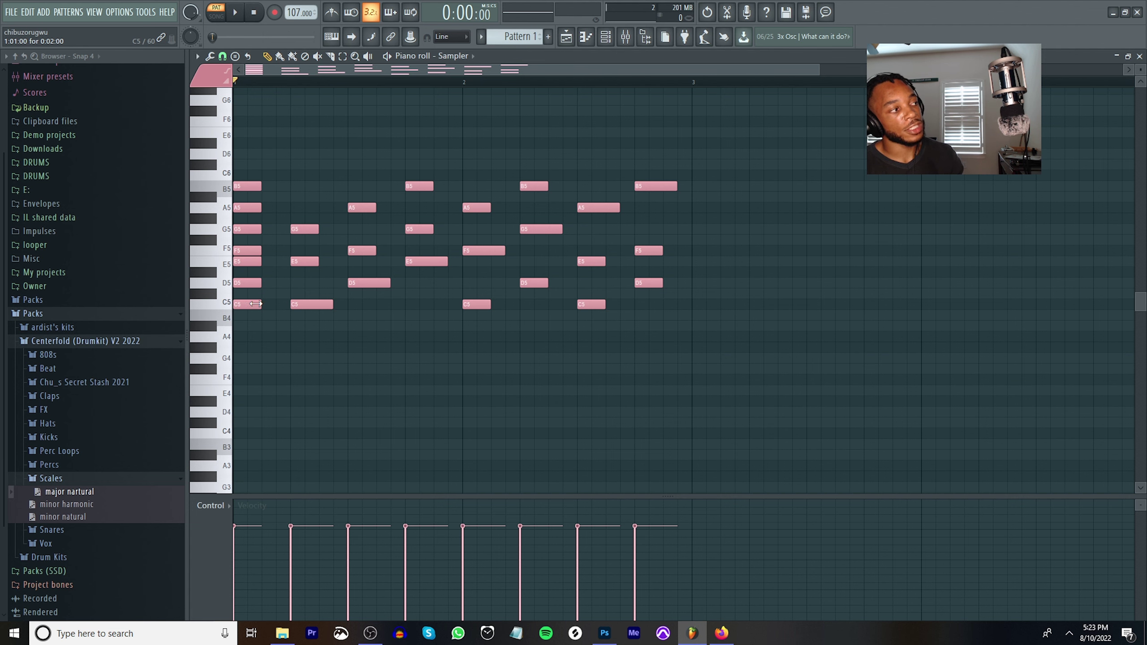
mouse_move(261, 306)
mouse_down()
mouse_move(334, 307)
mouse_move(169, 360)
mouse_move(525, 314)
mouse_move(266, 308)
mouse_move(773, 325)
mouse_move(691, 330)
mouse_up()
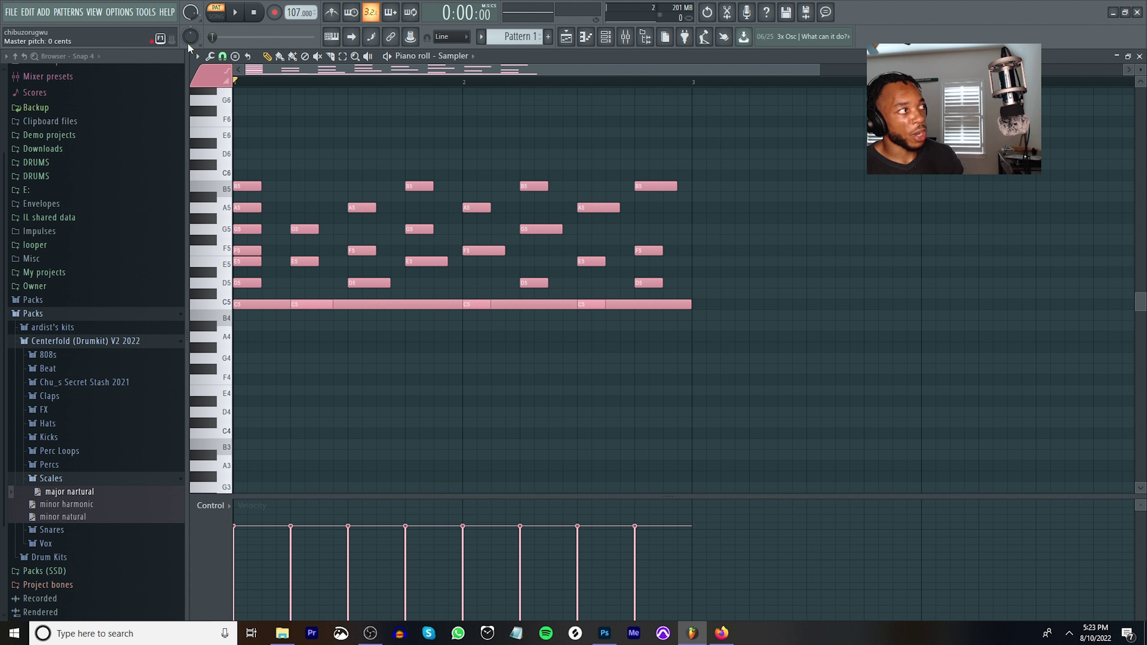
Recolor the long C5 root note with the green color group 2.
click(214, 76)
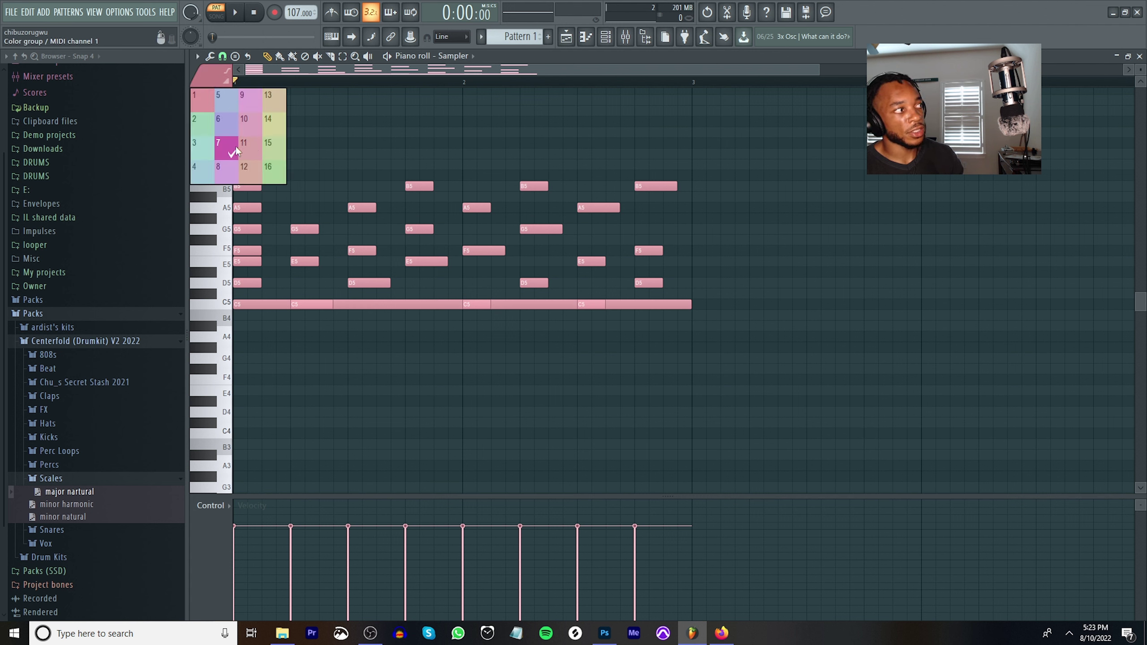
click(200, 128)
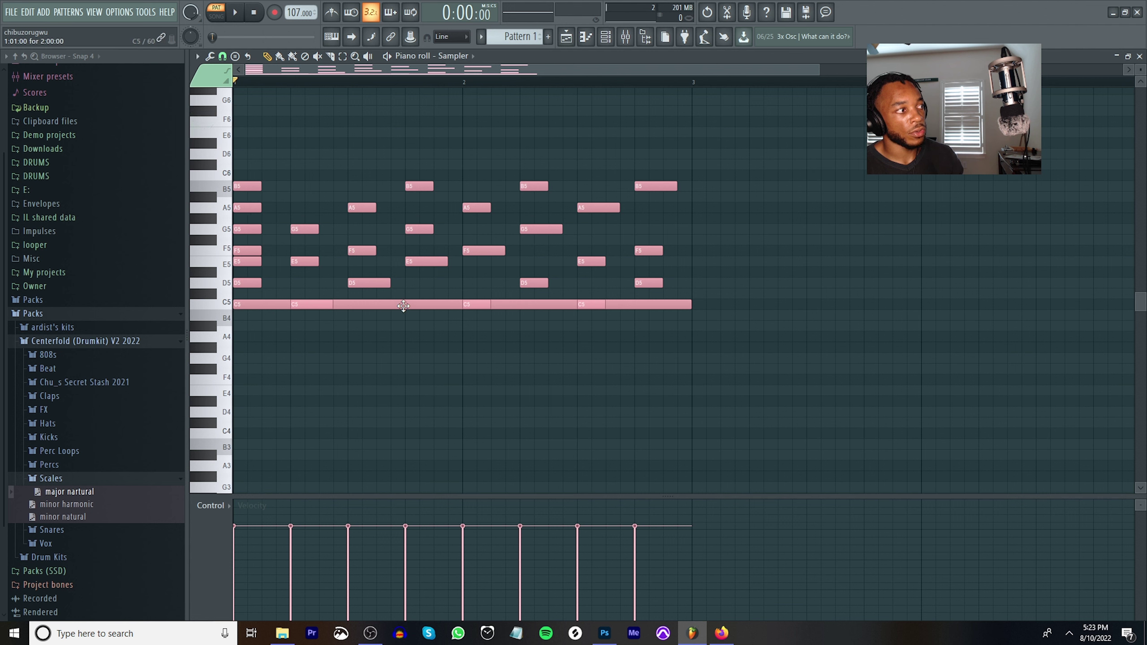
drag(402, 308, 134, 308)
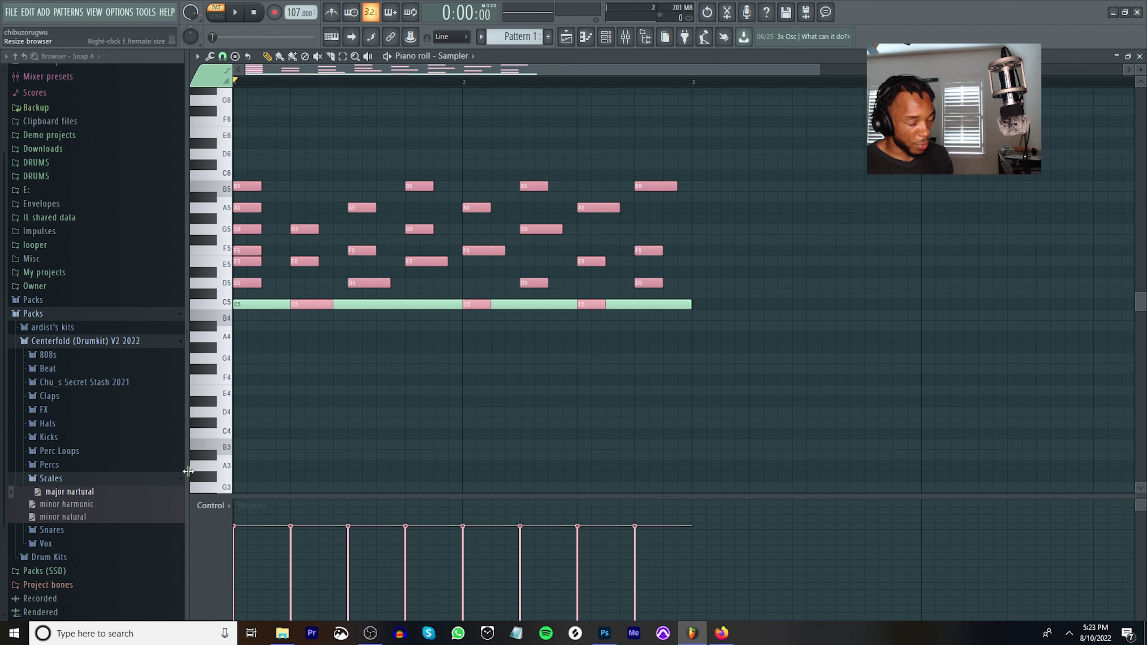
Transpose all the scale notes up and down by semitones, ending with the root on B4.
key(Up)
key(Up)
key(Up)
key(Up)
key(Down)
key(Down)
key(Down)
key(Down)
key(Up)
key(Up)
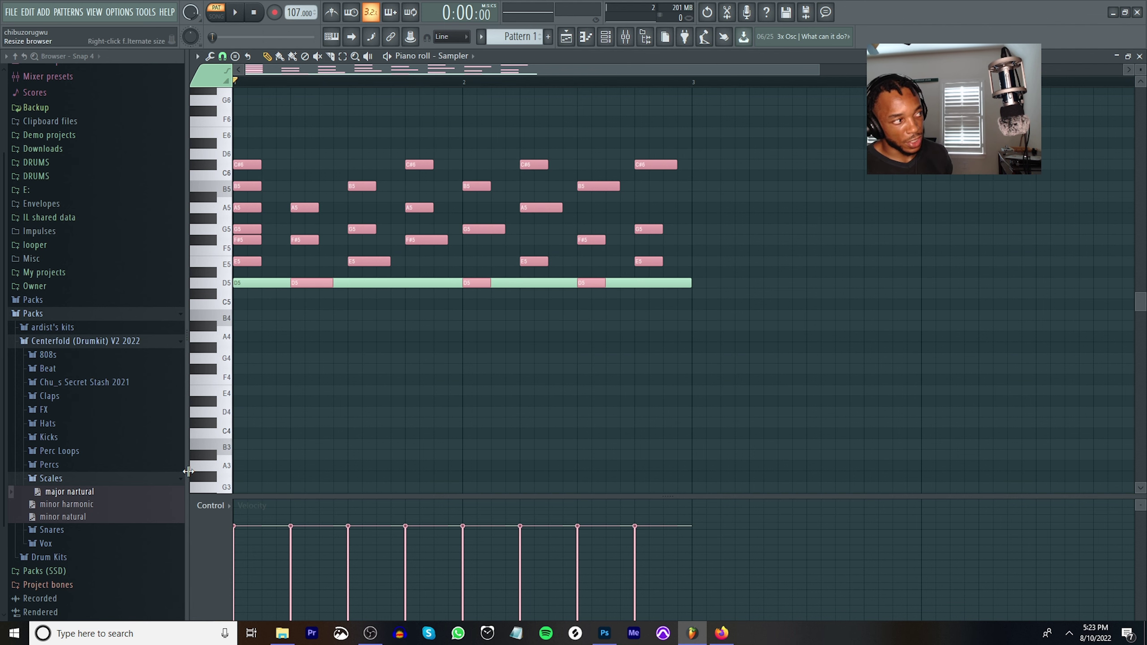
key(Up)
key(Up)
key(Down)
key(Down)
key(Down)
key(Down)
key(Down)
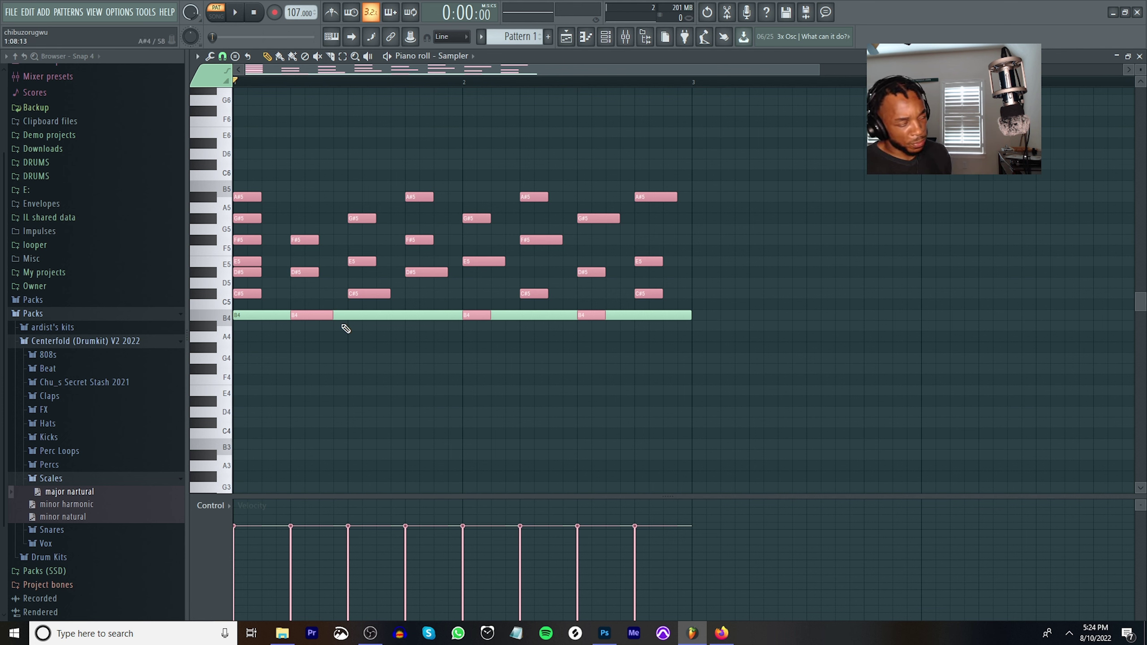
Transpose all the scale notes up eight semitones so the root sits on G5.
key(Up)
key(Up)
key(Up)
key(Up)
key(Up)
key(Up)
key(Up)
key(Up)
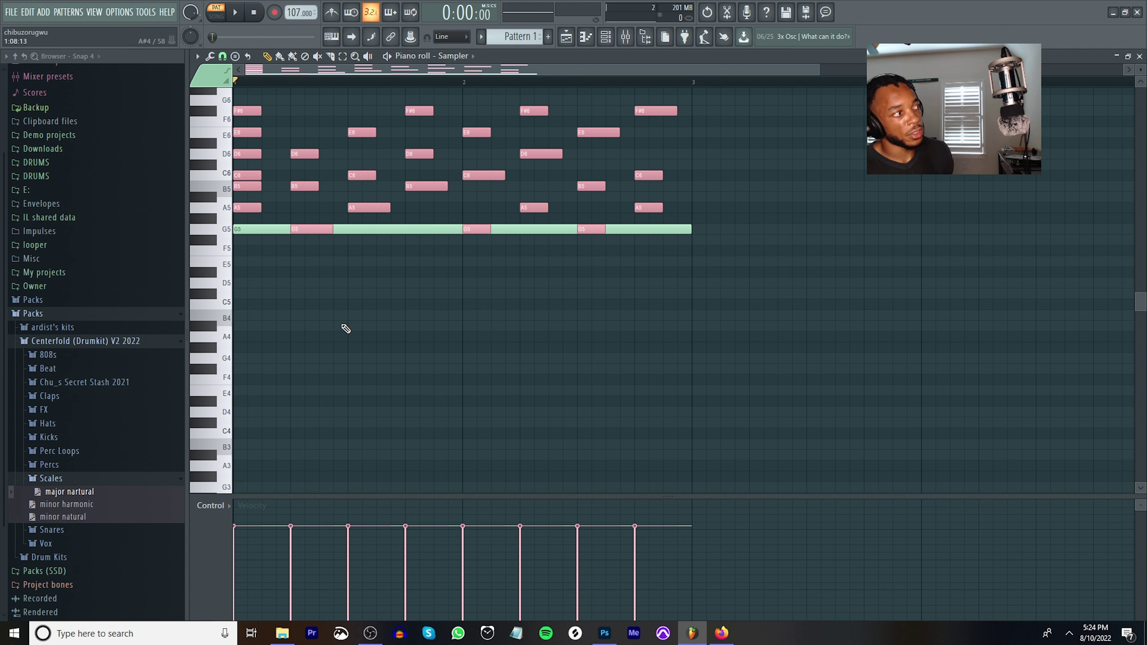
click(1139, 57)
click(517, 244)
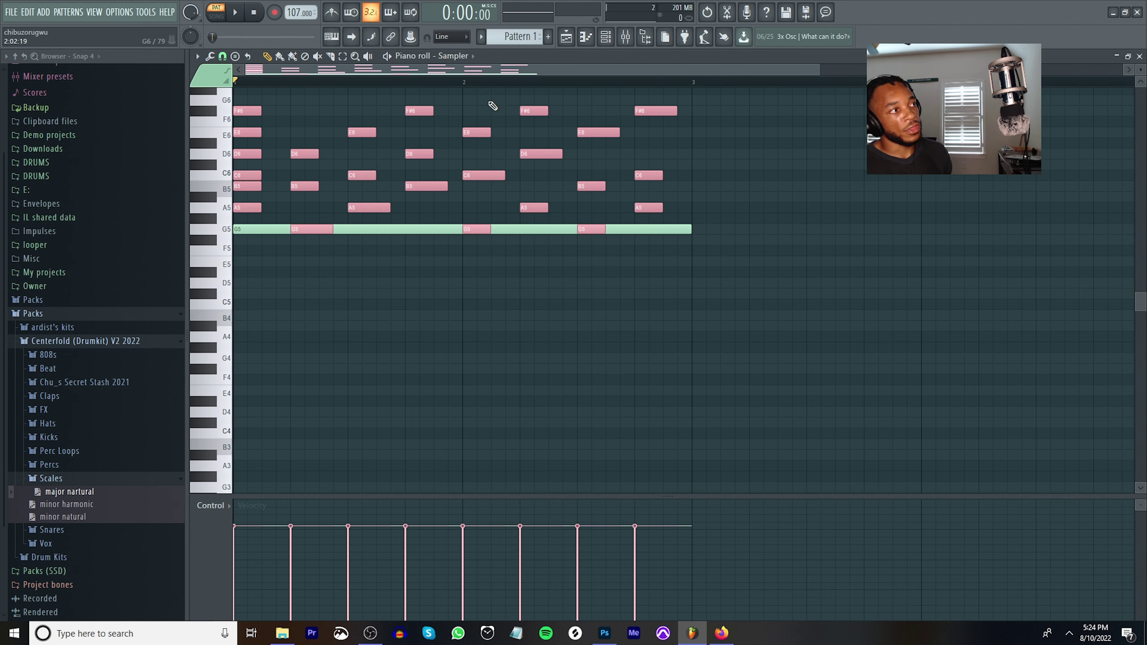
scroll(647, 271, up, 1)
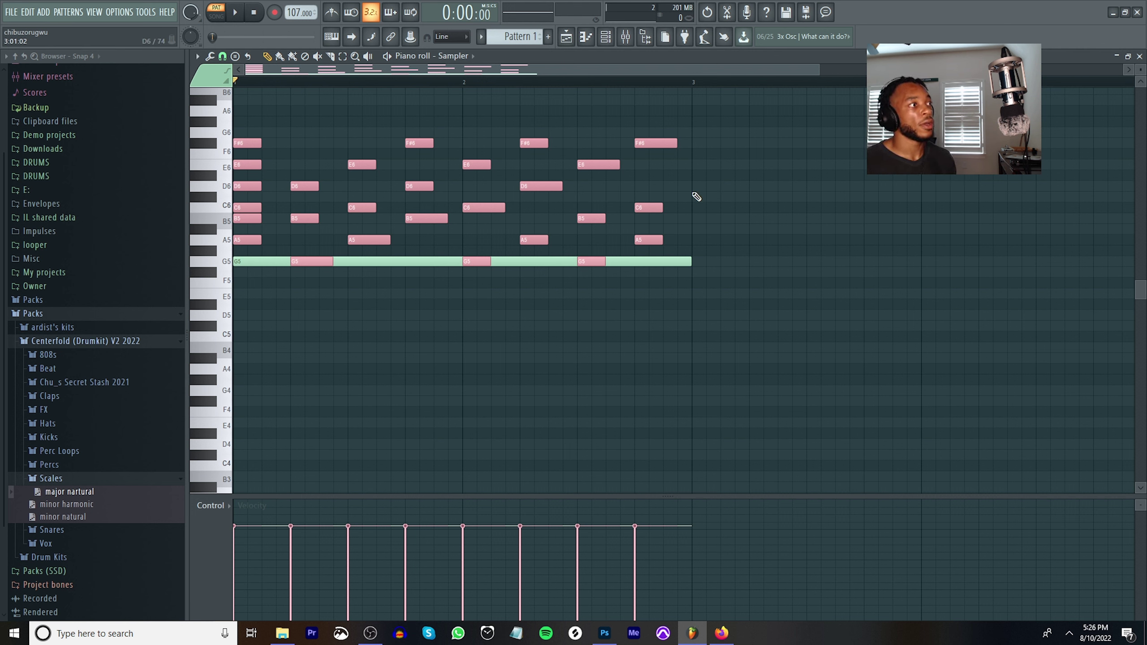
click(1140, 56)
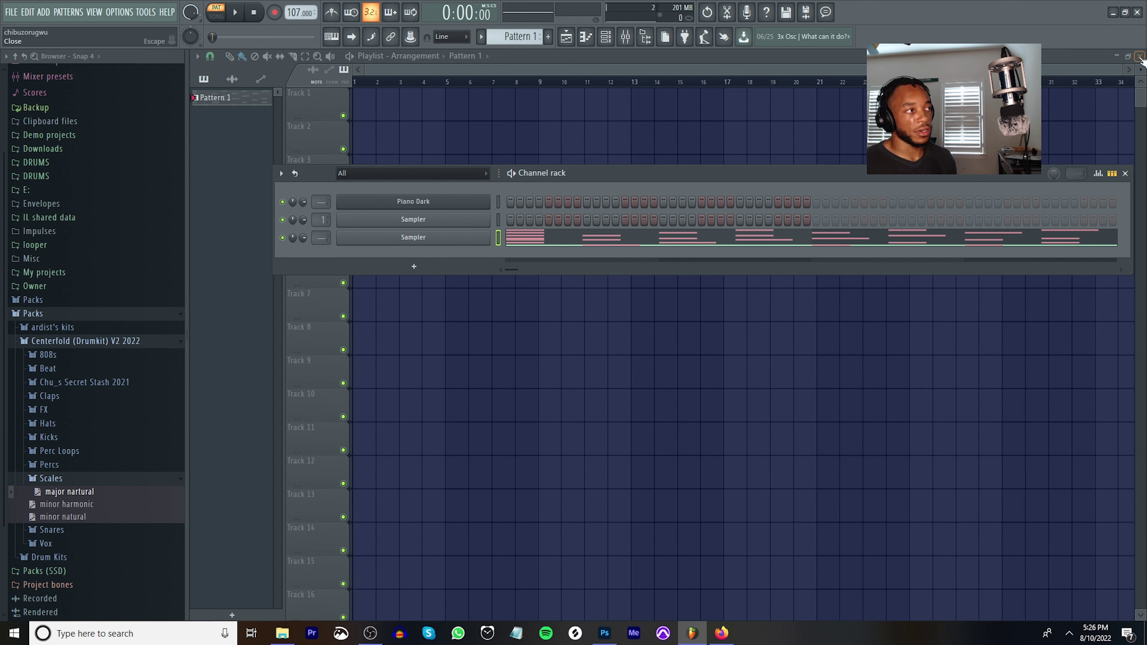
Draw an A5, C6 and E6 chord in Piano Dark's piano roll from beat 3 to the end of bar 1.
right_click(487, 202)
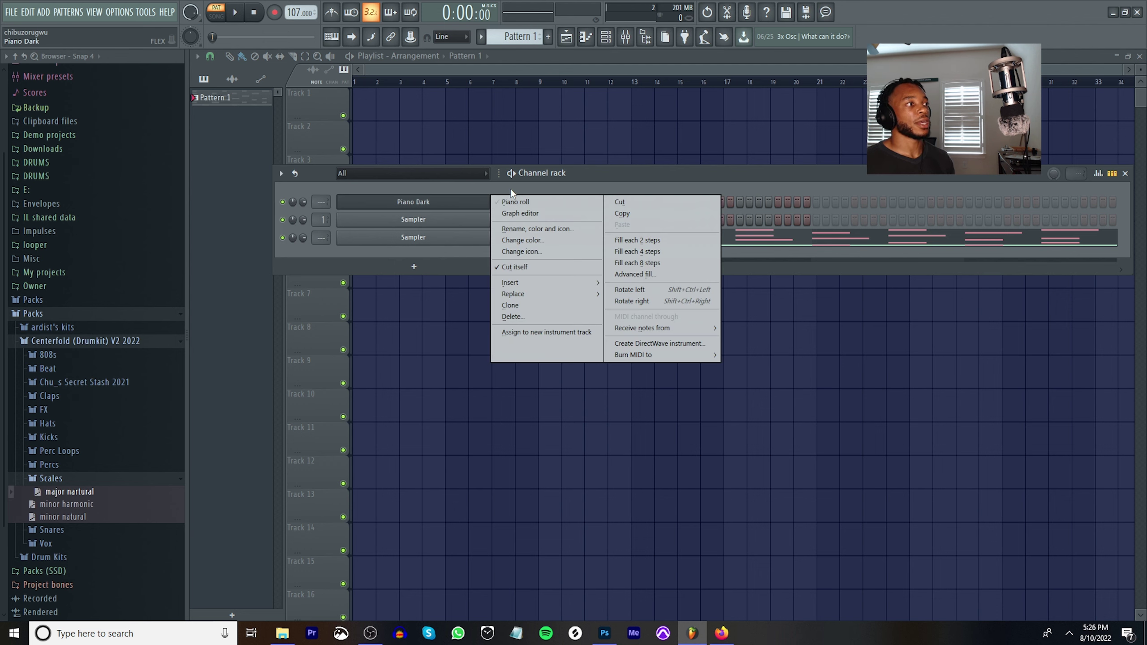
click(526, 202)
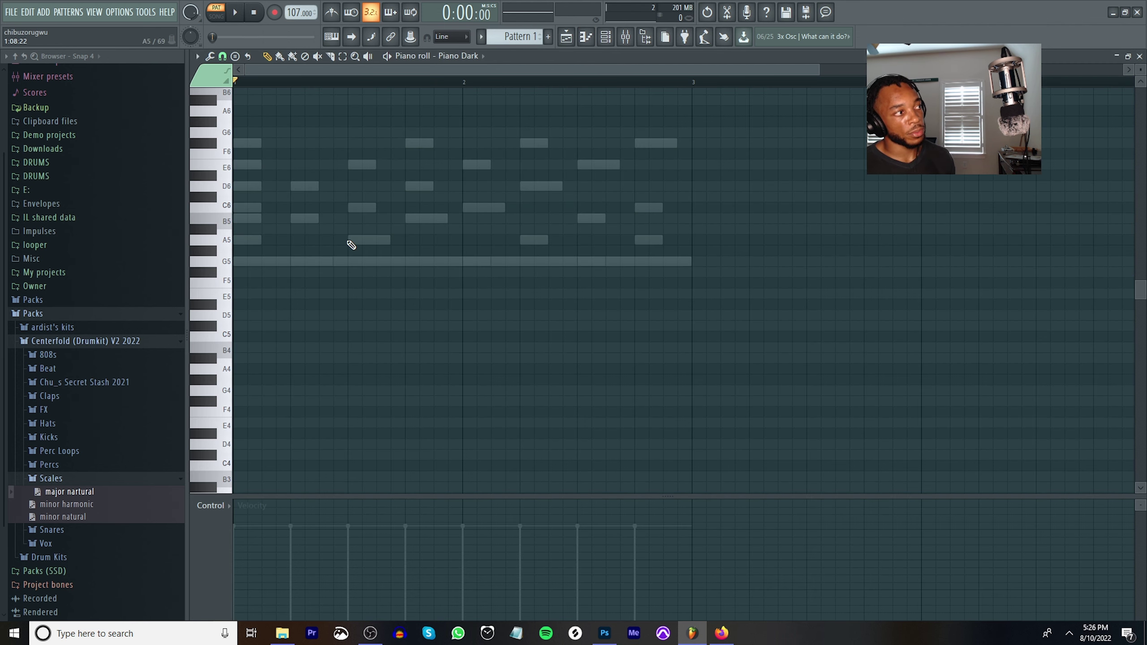
click(350, 242)
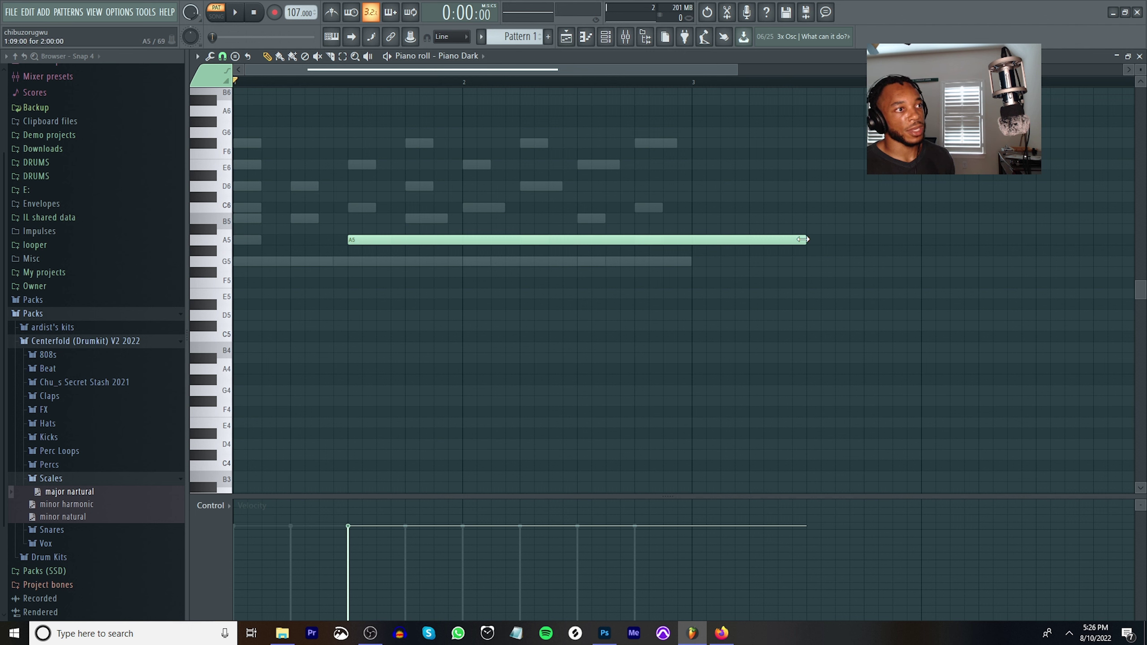
drag(805, 239, 462, 241)
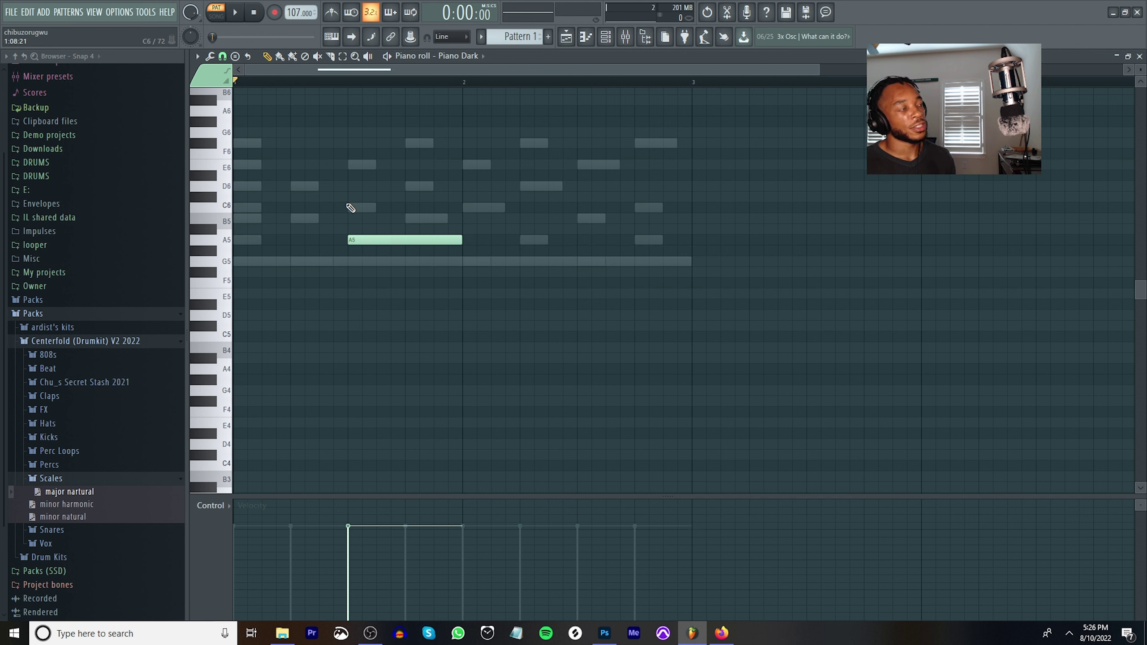
click(351, 207)
click(355, 165)
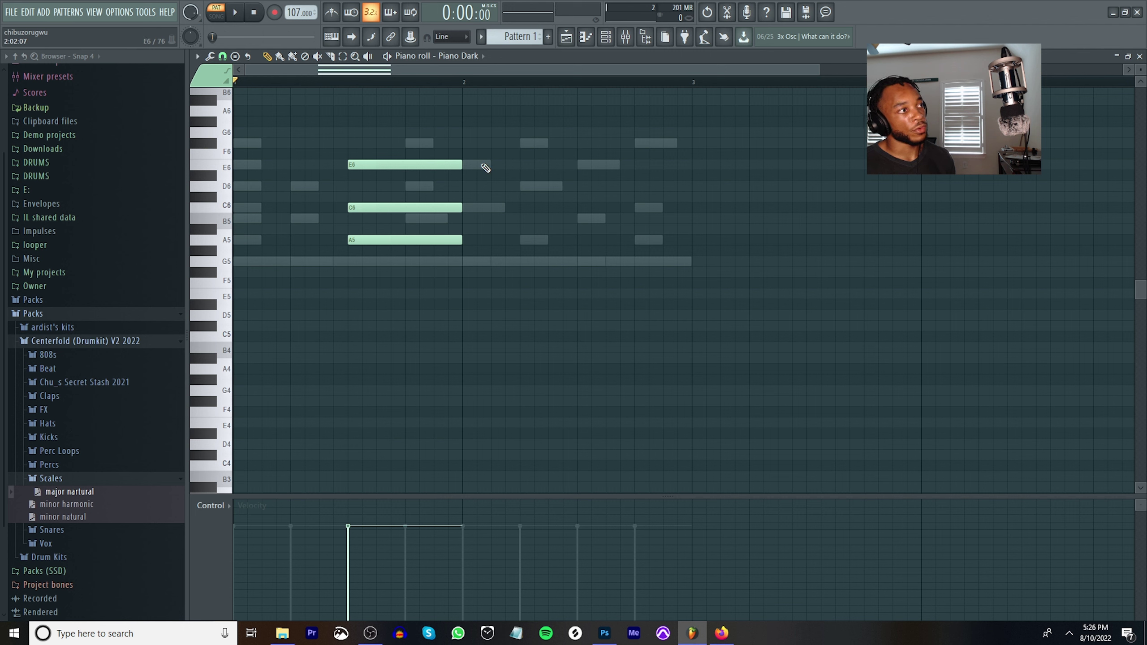
Draw an A5, D6 and F#6 chord from beat 2 of bar 2 and a G5, B5 and D6 chord from bar 3, each two beats long.
click(523, 239)
click(525, 186)
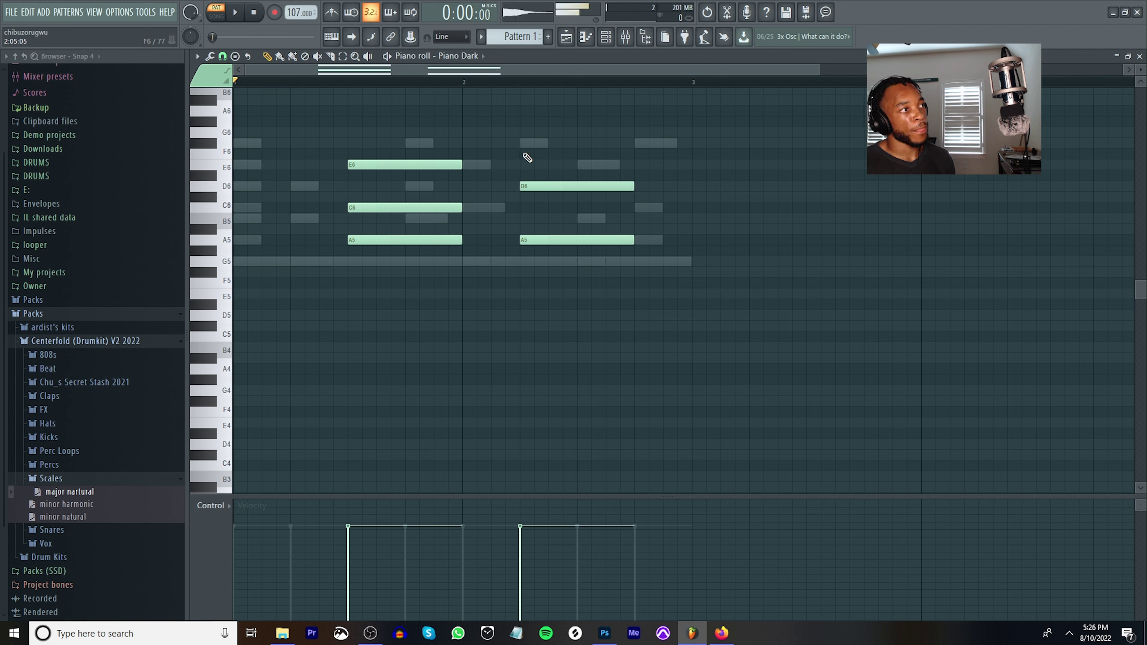
click(524, 143)
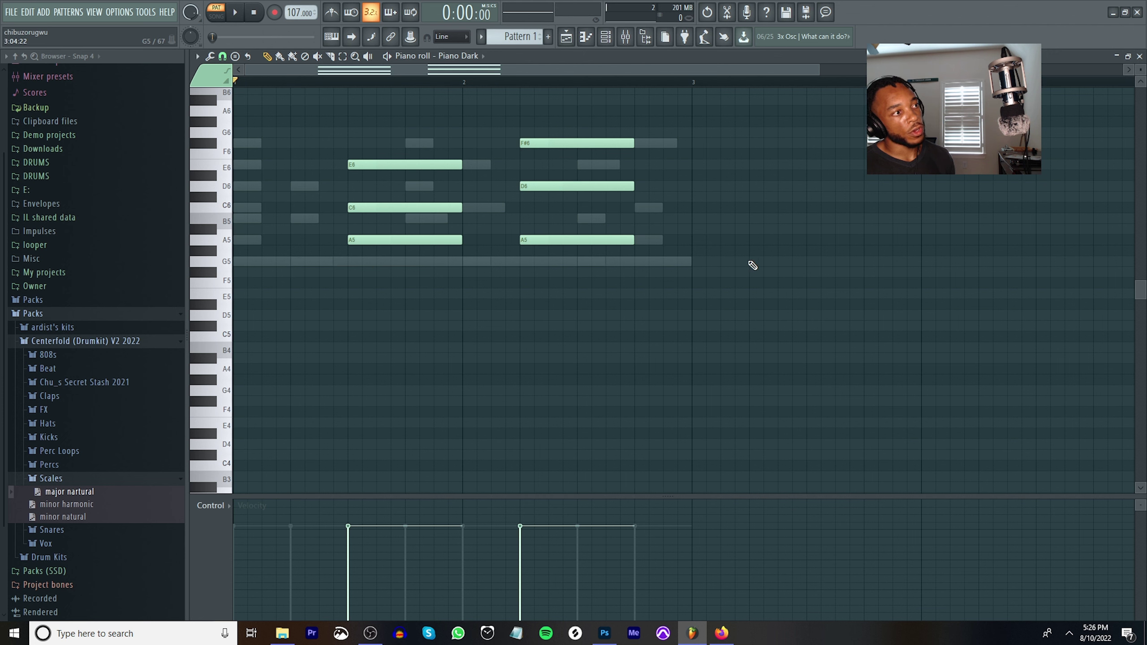
click(695, 262)
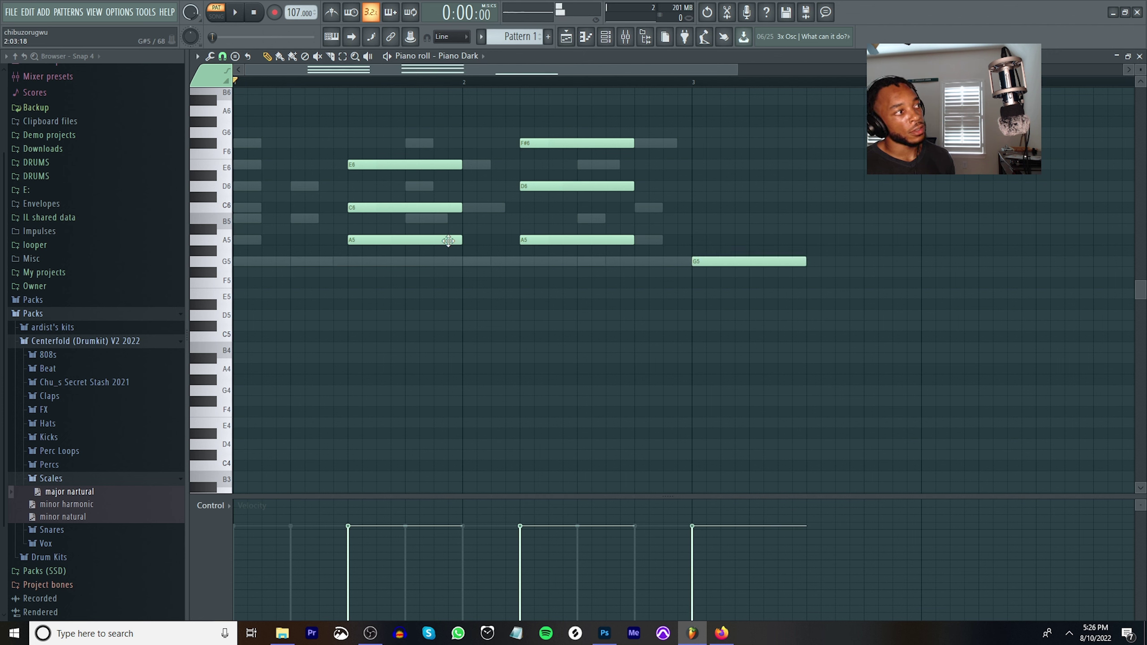
drag(708, 218, 694, 184)
Shift all three chords two beats earlier so the first chord starts at bar 1.
drag(806, 344, 244, 118)
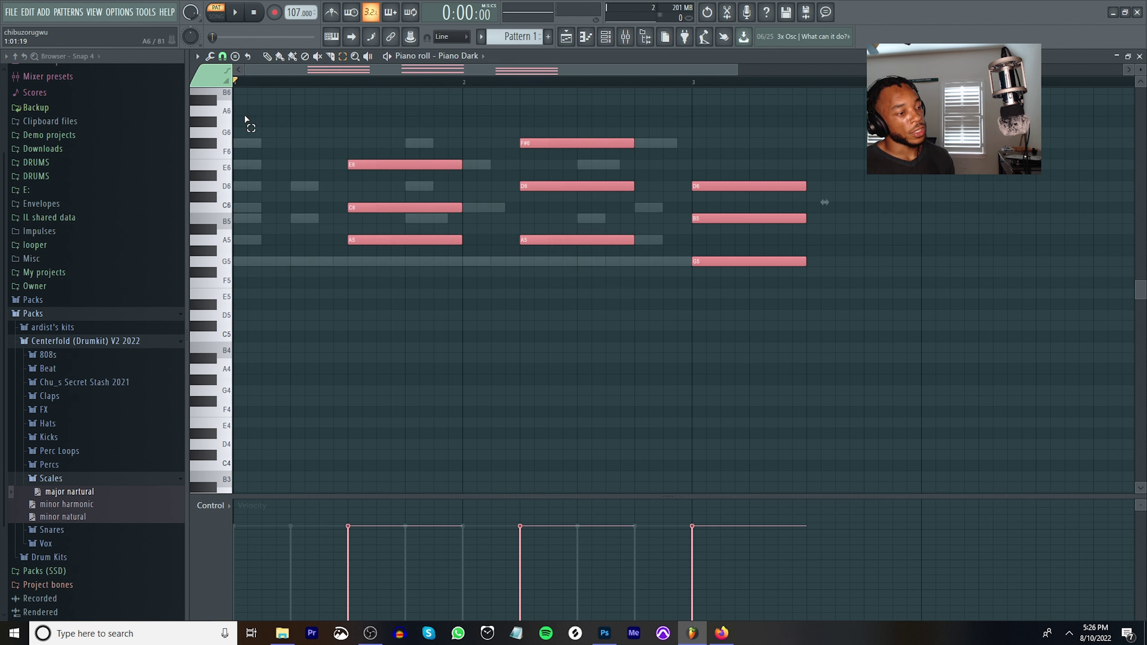
key(F7)
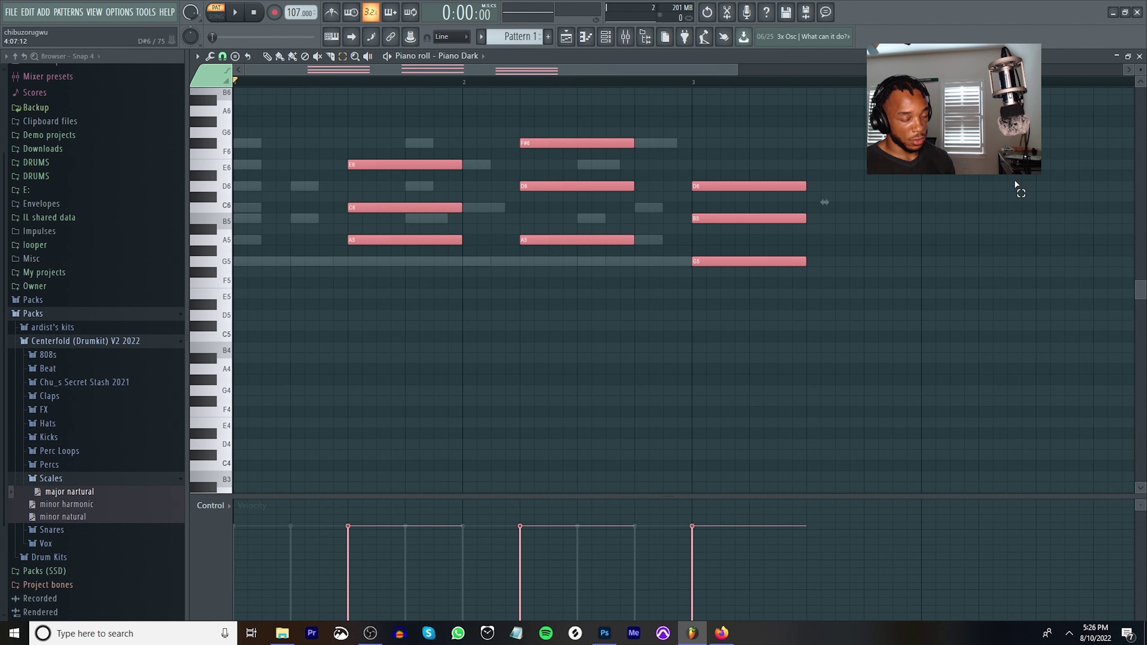
key(F7)
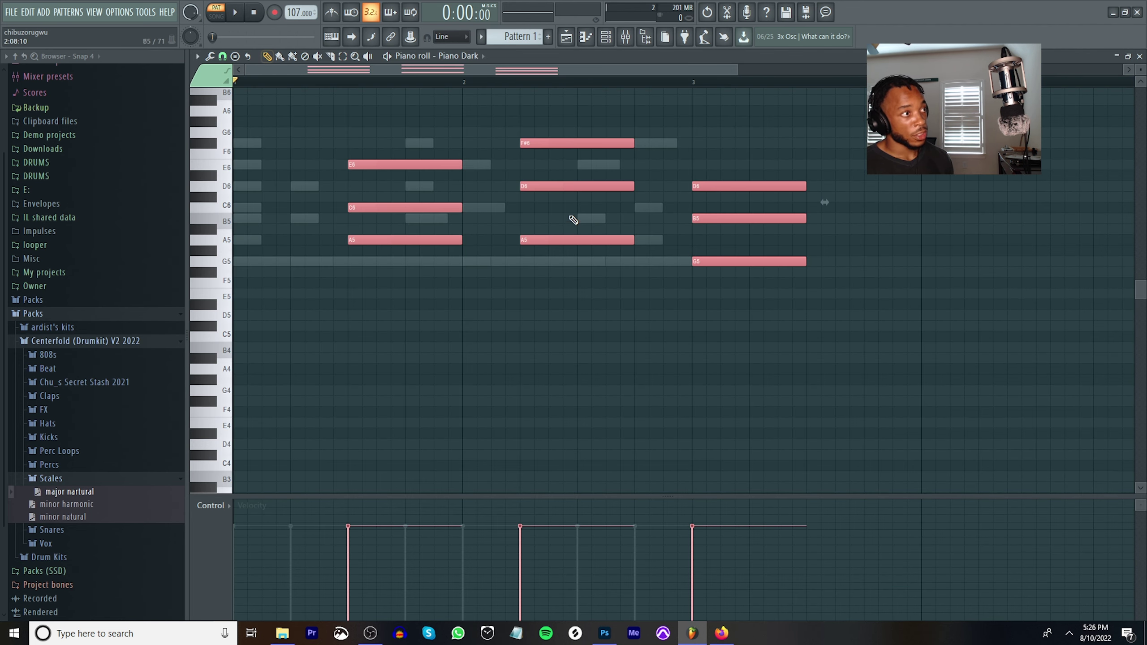
drag(353, 206, 240, 215)
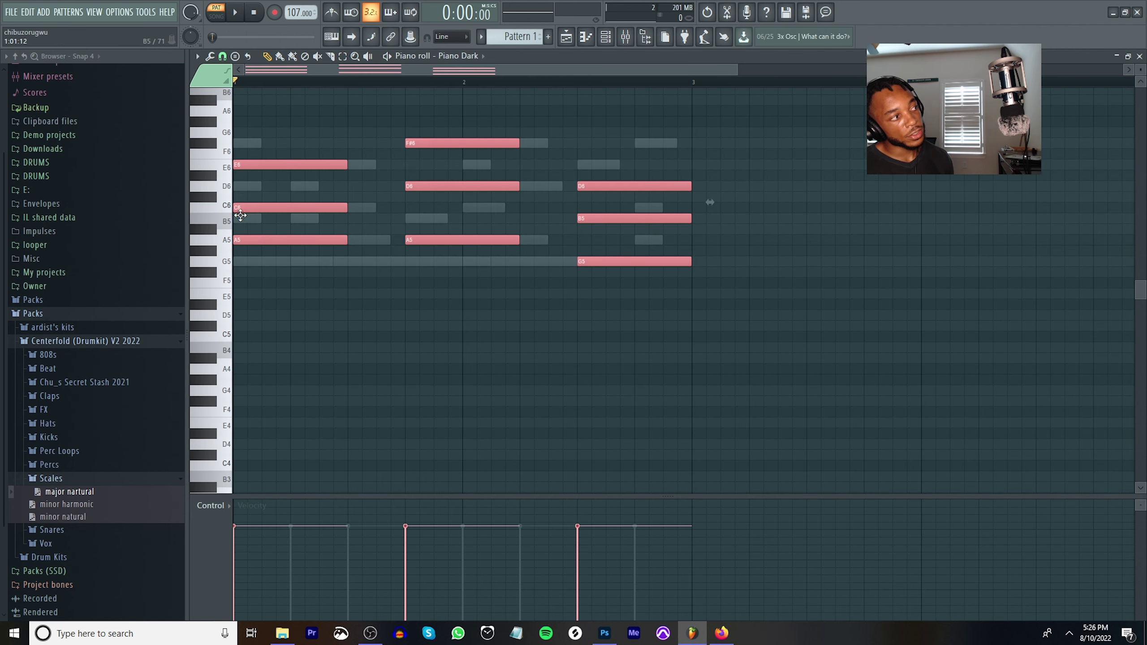
click(415, 294)
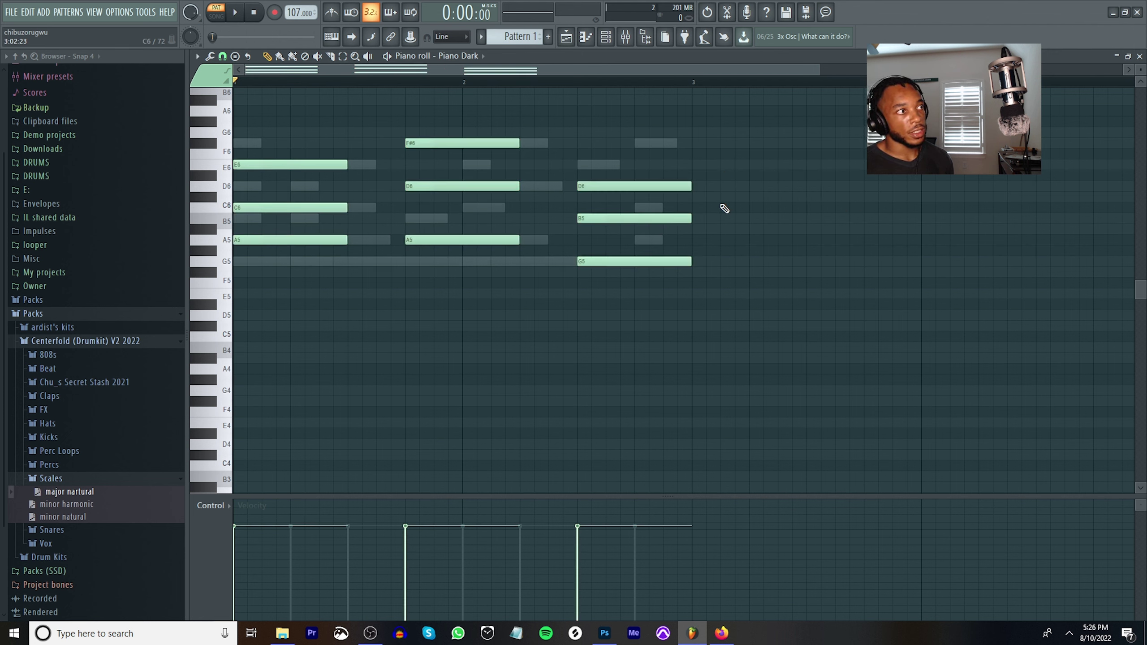
drag(655, 332, 616, 149)
key(F5)
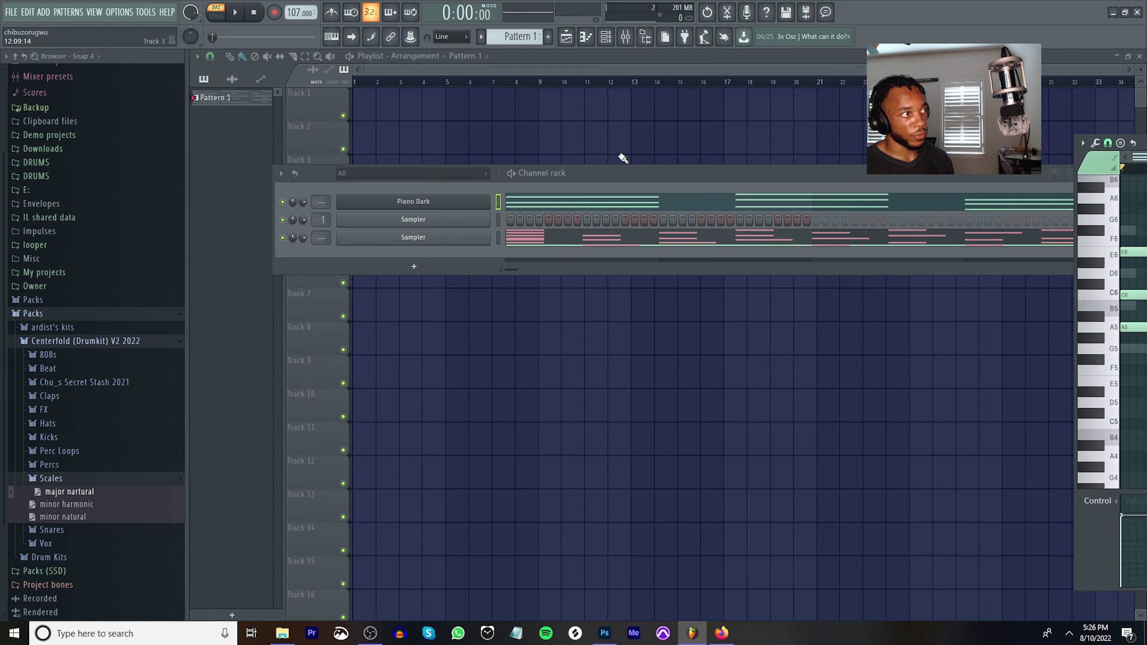
key(F7)
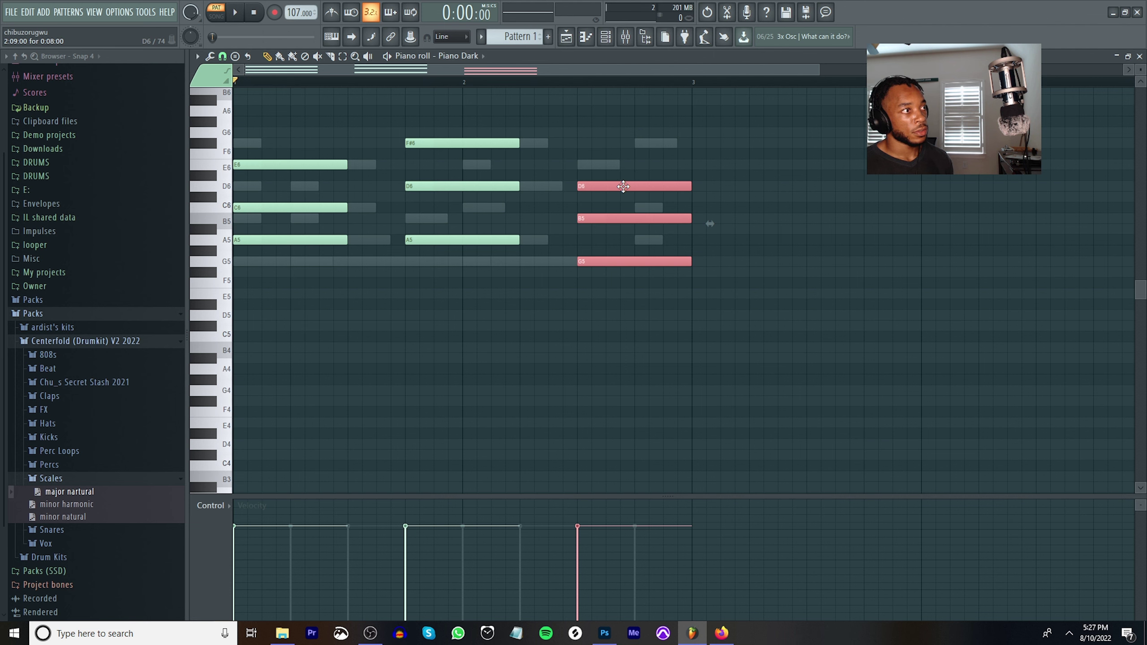
drag(507, 121, 507, 130)
right_click(508, 131)
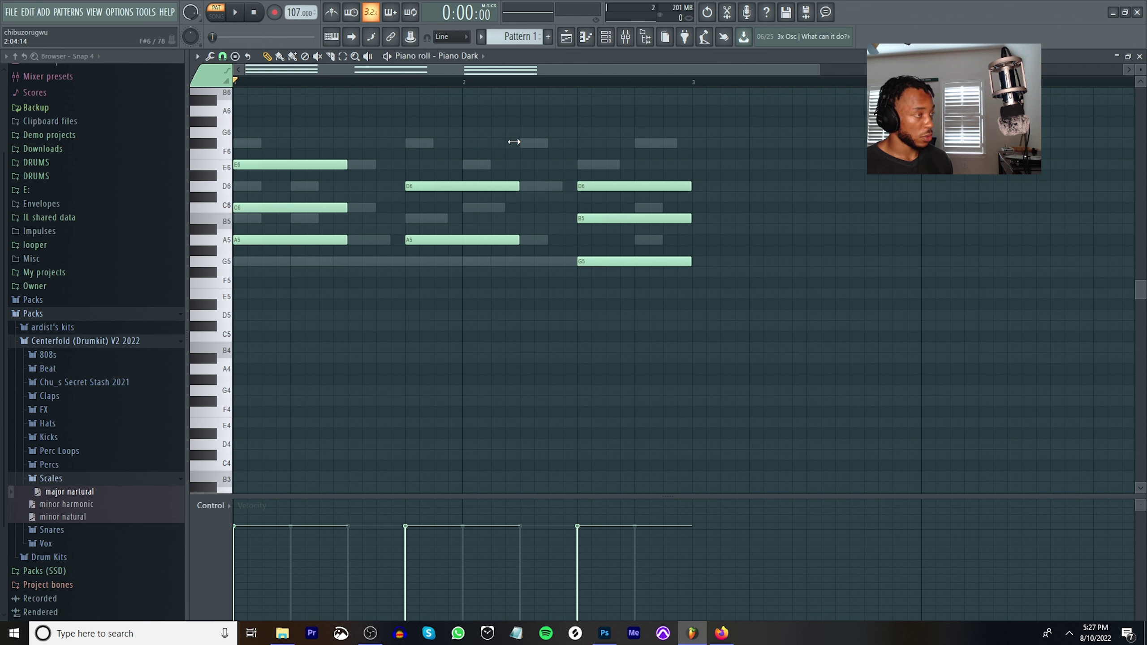
key(ctrl+z)
key(ctrl+z)
Move the A5, D6 and F#6 chord to beat 3 of bar 1 and the G5, B5 and D6 chord to bar 2.
drag(495, 265, 460, 137)
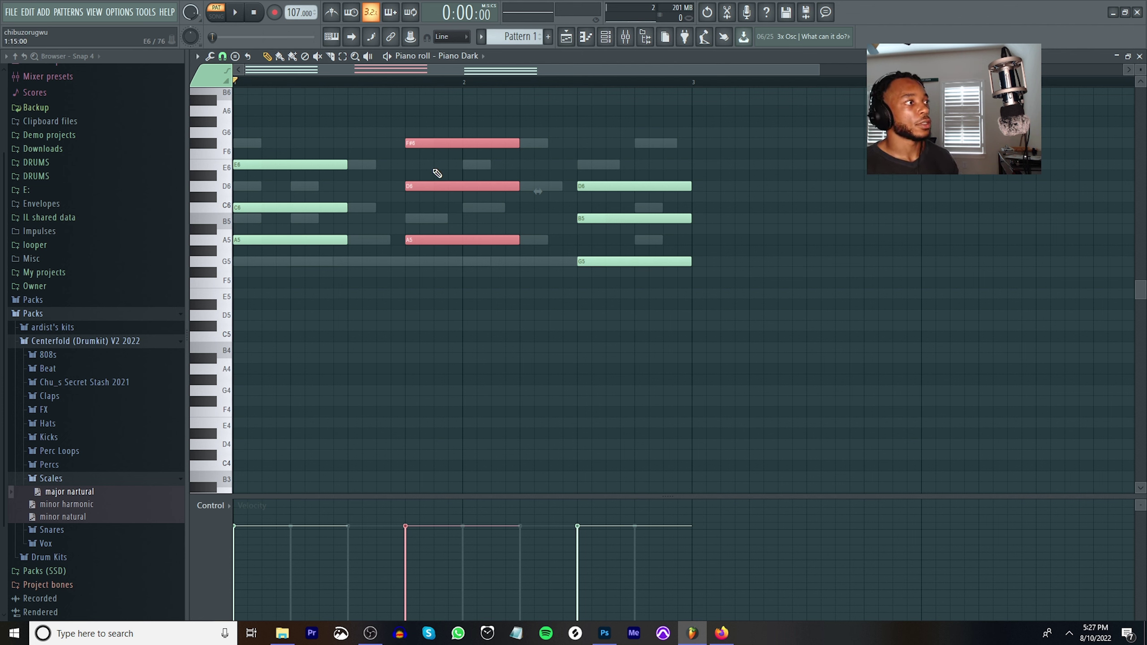
drag(409, 185, 360, 185)
drag(614, 334, 580, 113)
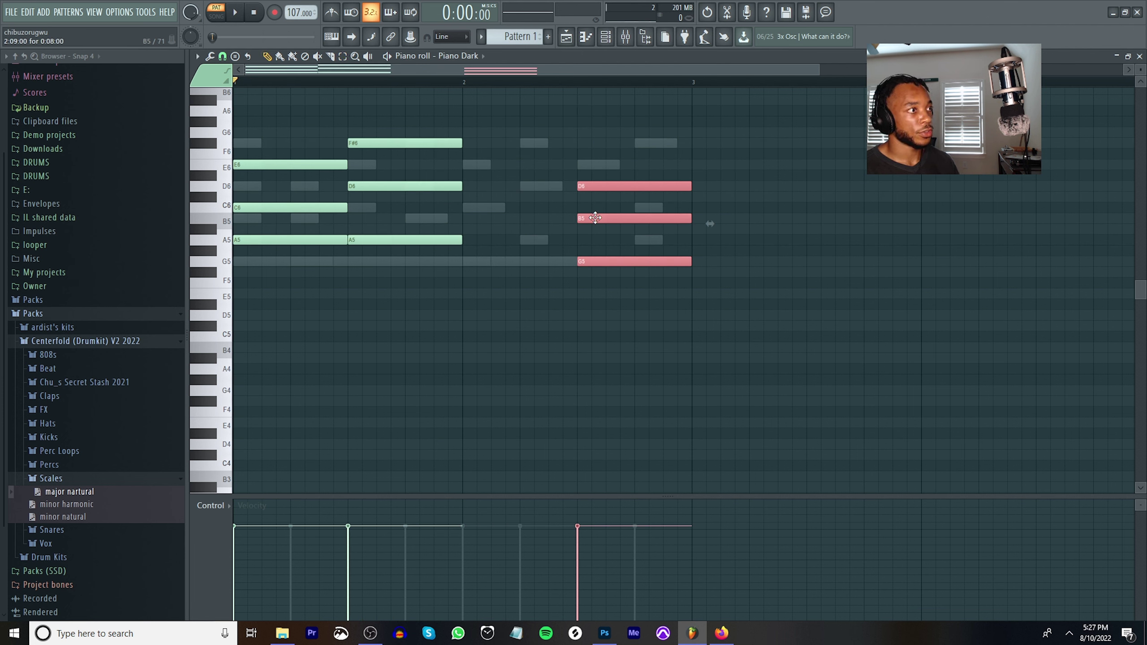
drag(593, 218, 478, 217)
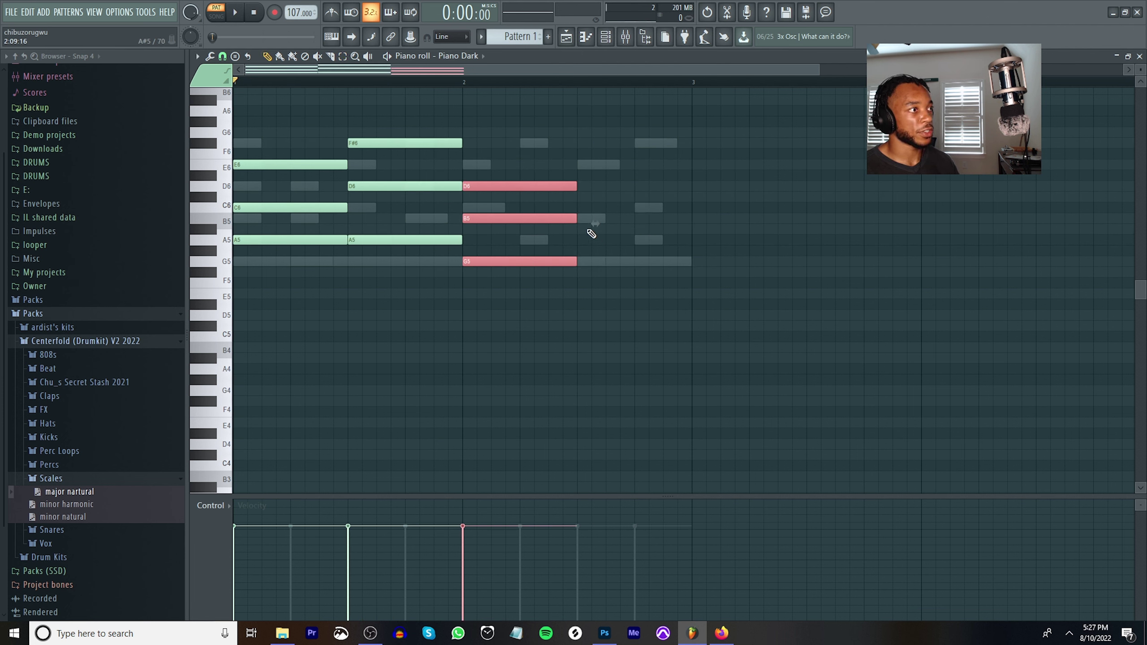
Lengthen the last chord to the end of bar 2 and play back the progression.
drag(578, 219, 685, 237)
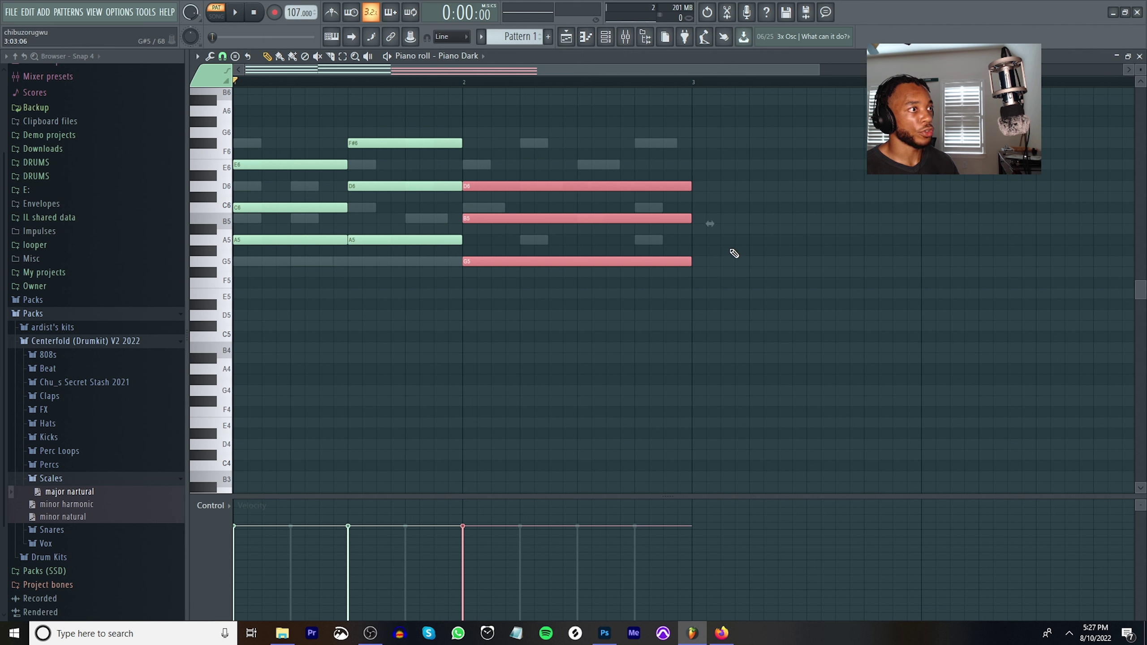
click(807, 324)
key(space)
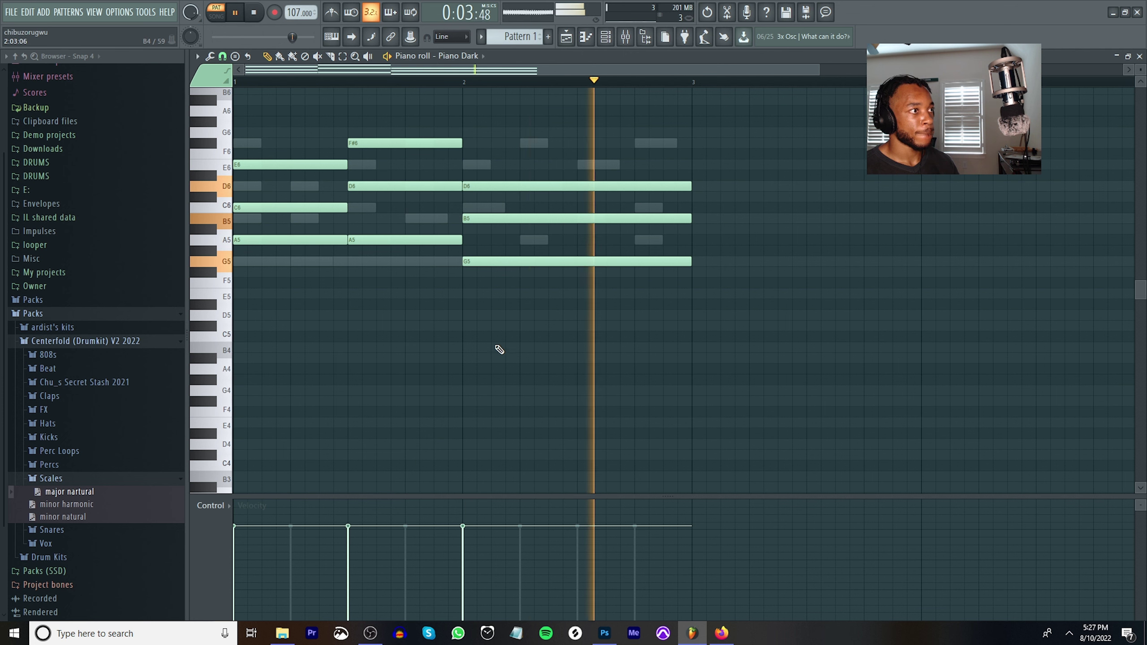
key(space)
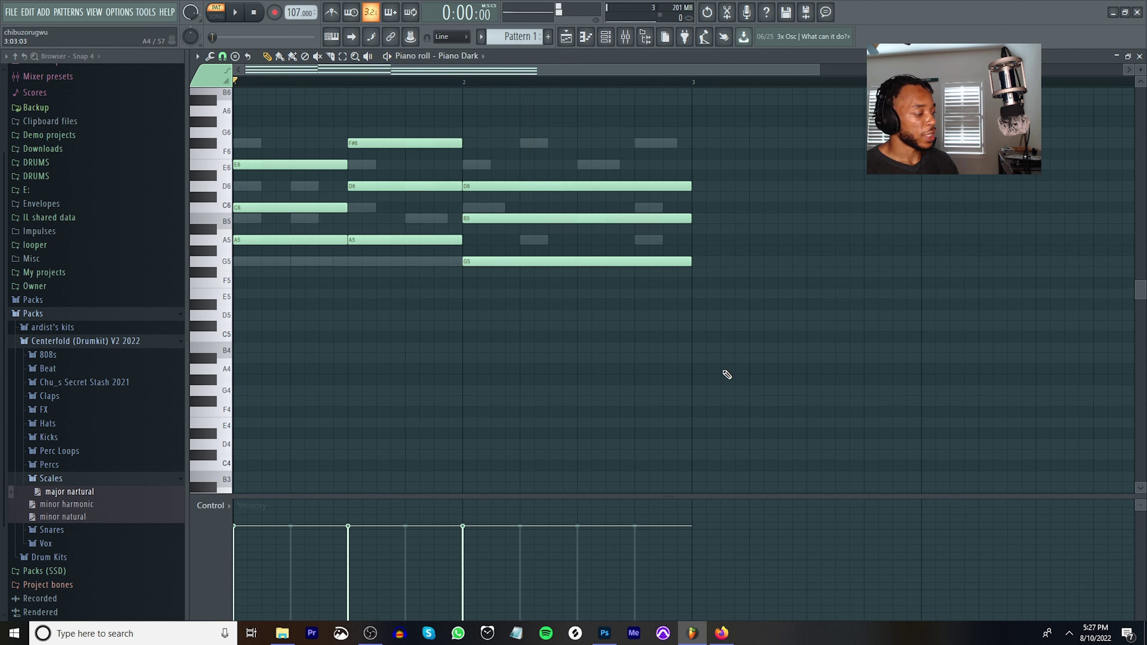
Stretch all the chords to 200% so they fill bars 1 to 4, and clear the selection.
key(ctrl+a)
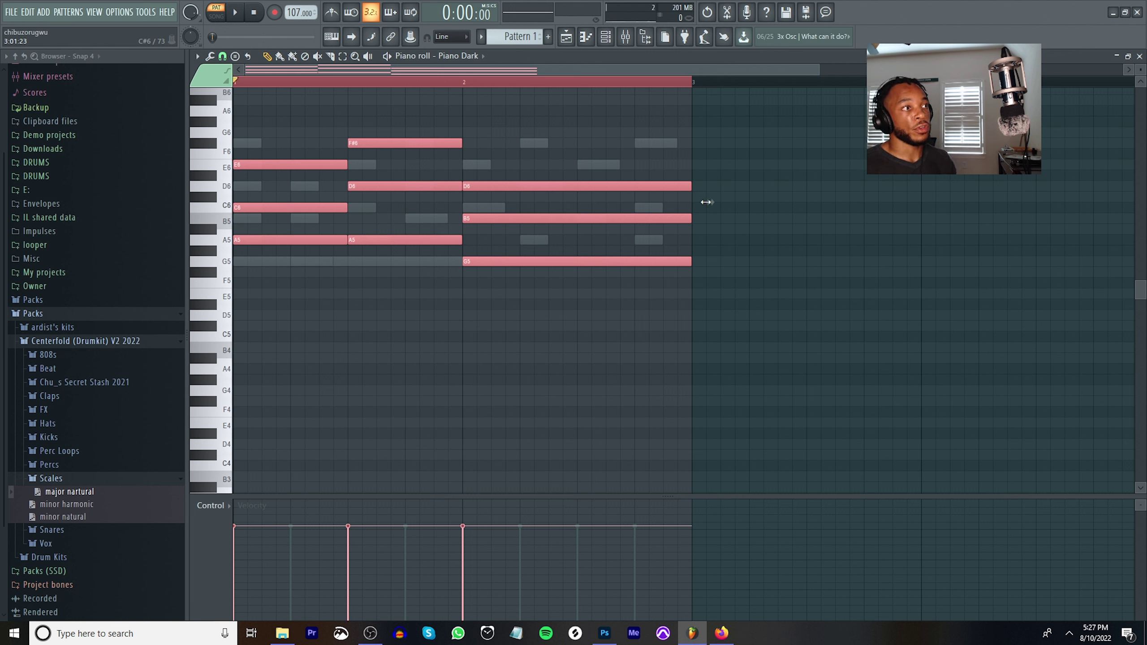
drag(709, 202, 814, 211)
key(ctrl+z)
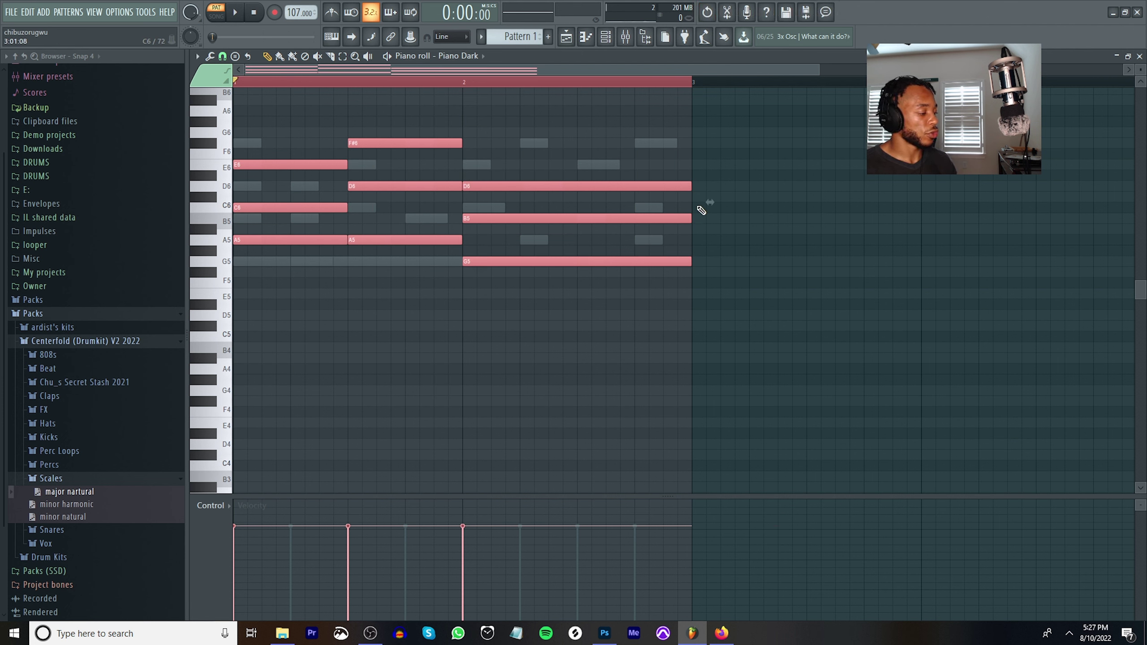
drag(710, 203, 1142, 154)
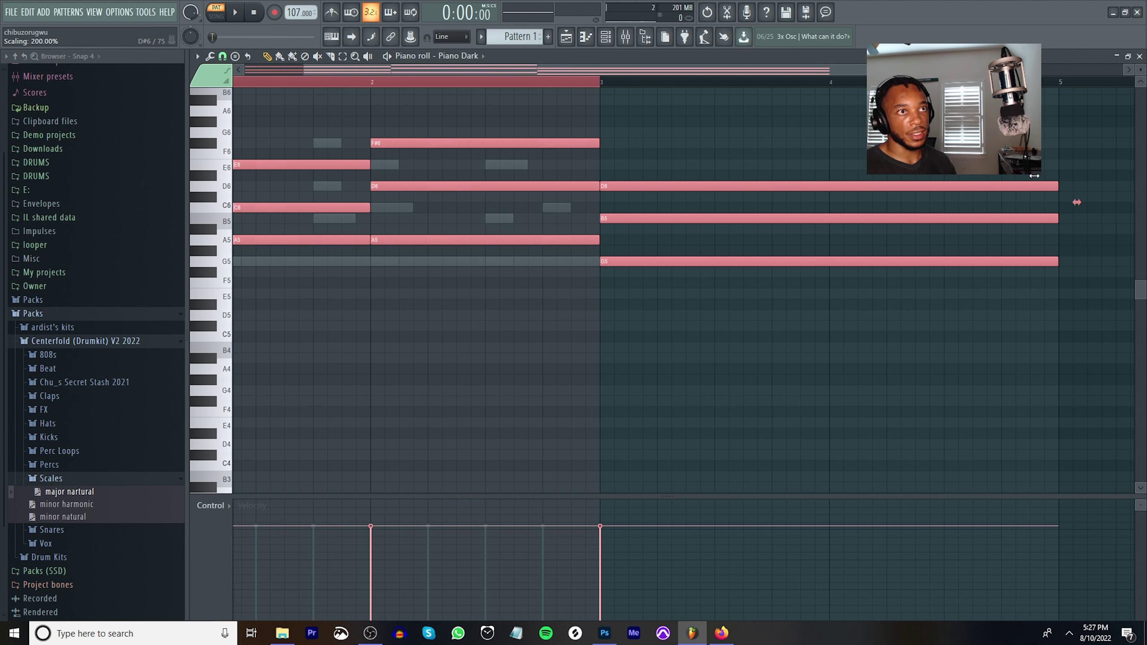
click(506, 455)
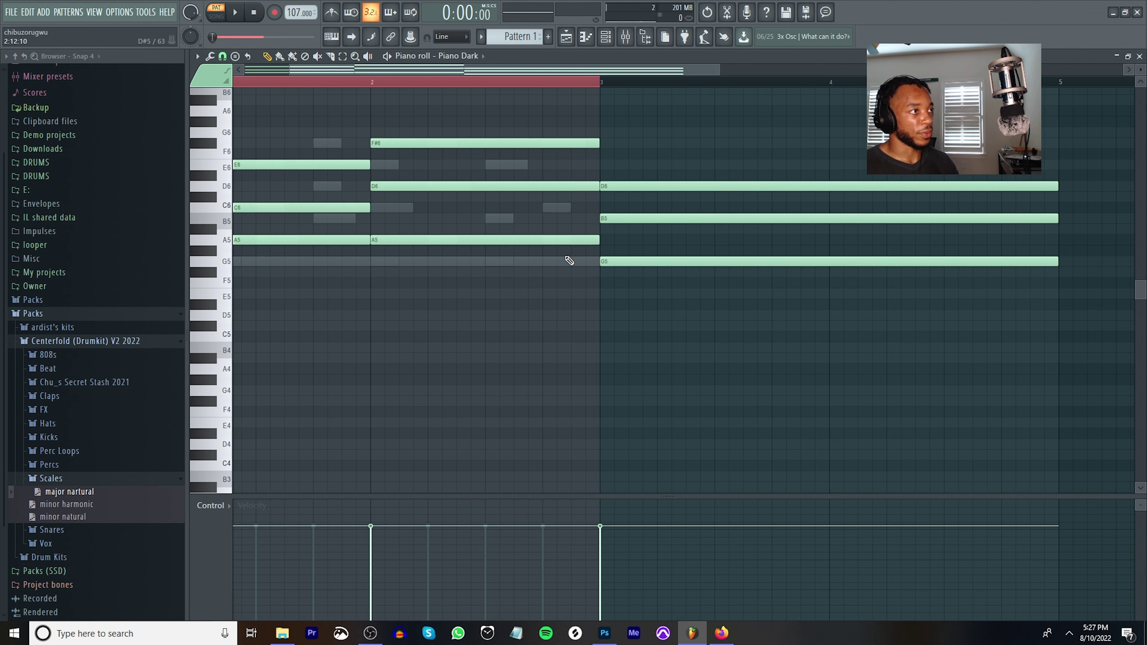
click(534, 88)
Play back the stretched four-bar chord progression.
key(space)
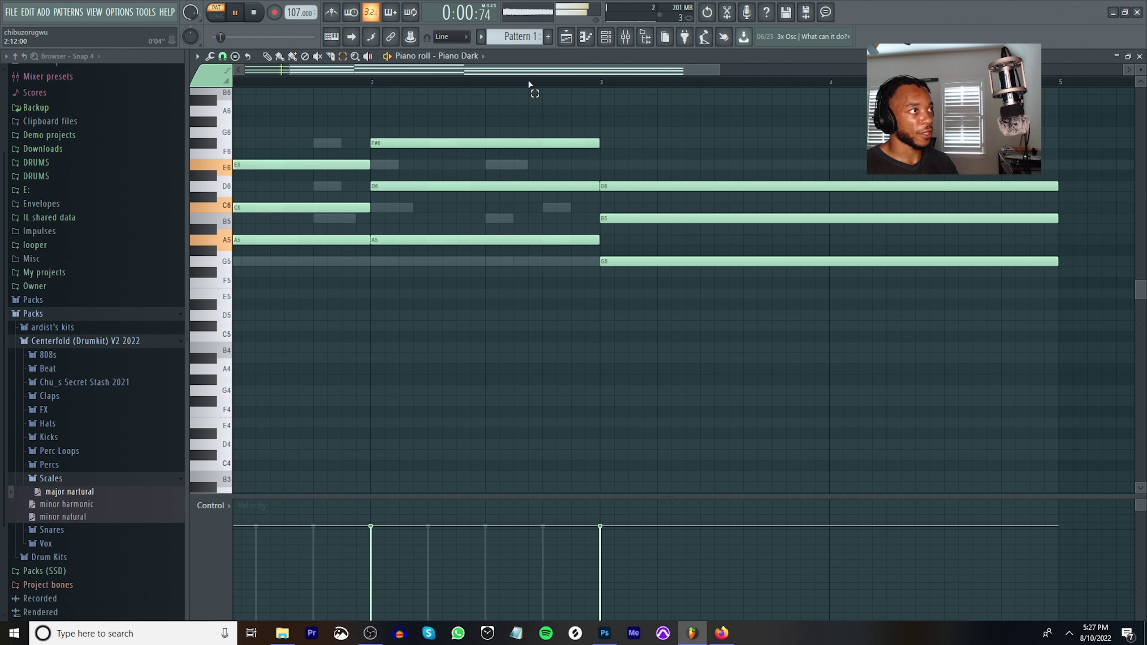
scroll(531, 87, down, 2)
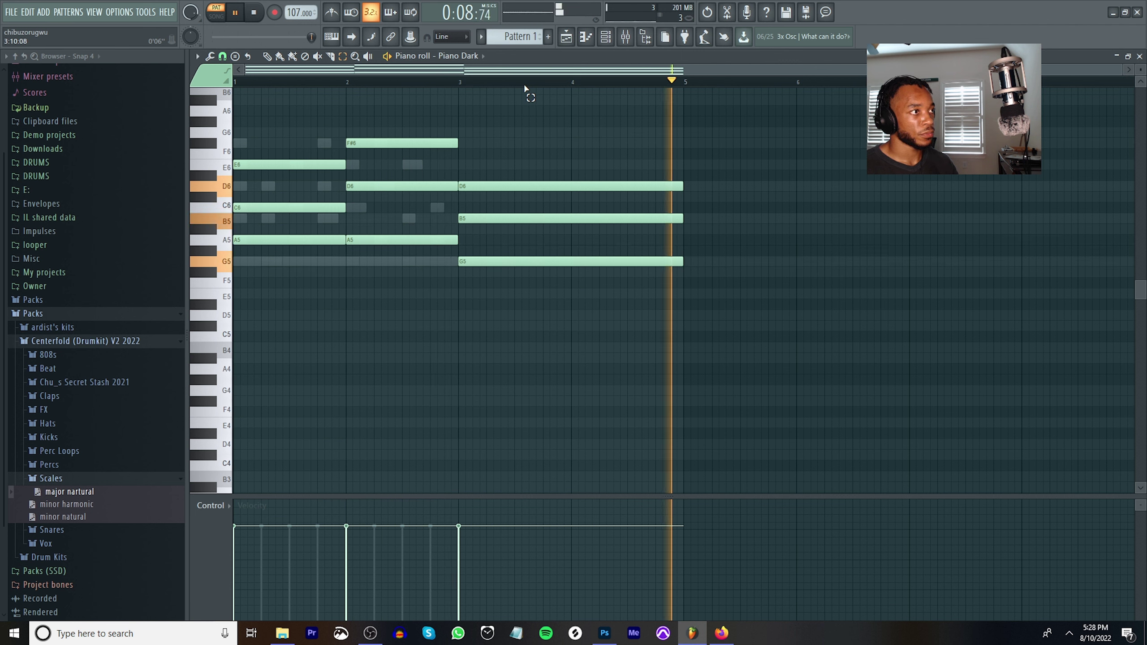
key(space)
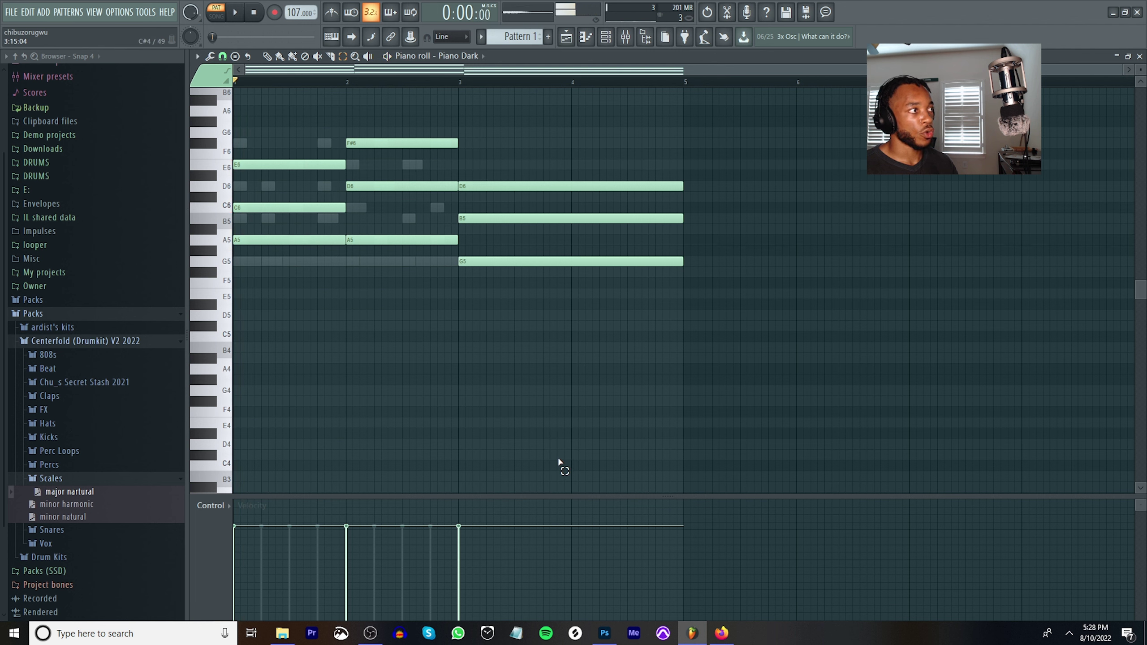
Raise the last chord's G5 note one octave to G6 and listen to the progression.
drag(559, 437, 495, 263)
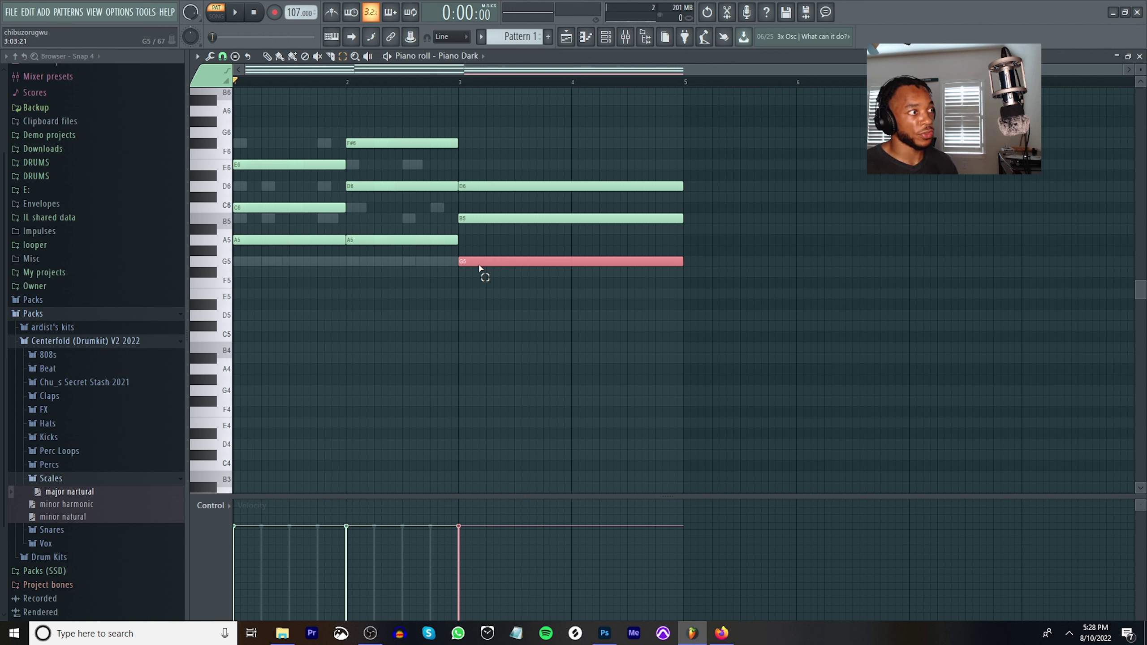
key(ctrl+Up)
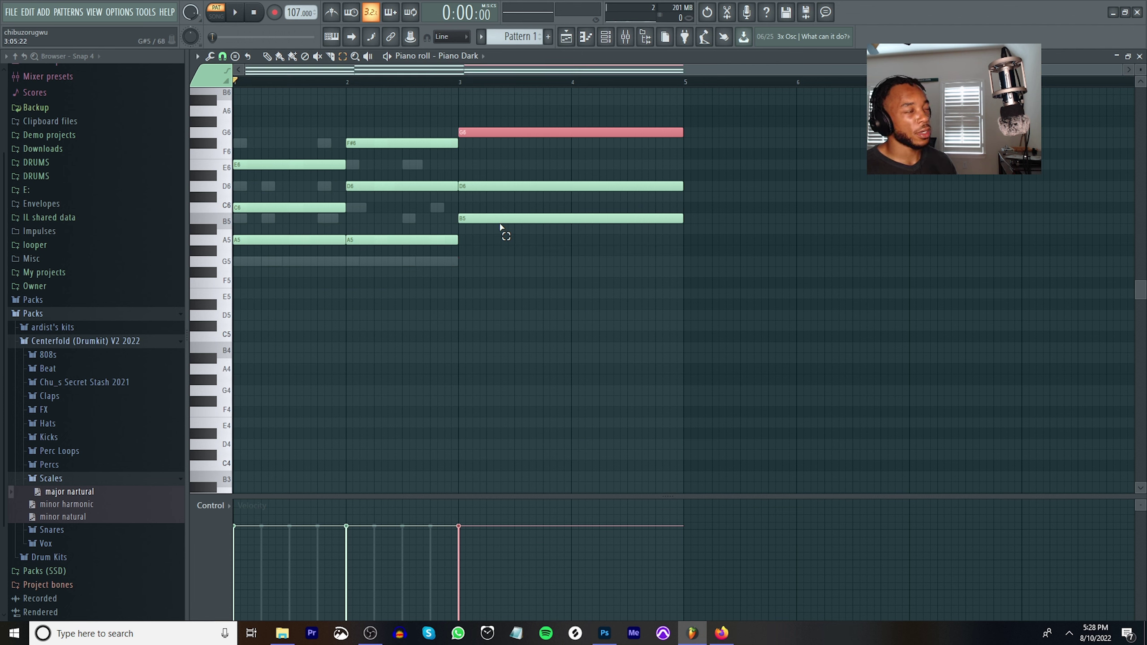
key(space)
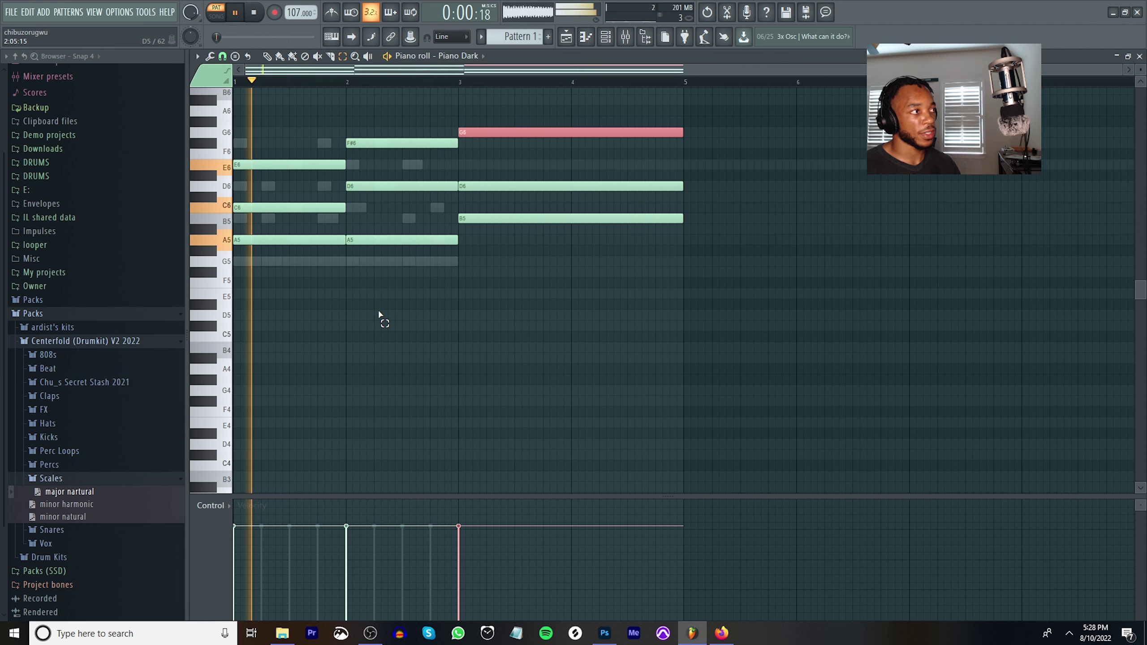
key(ctrl+d)
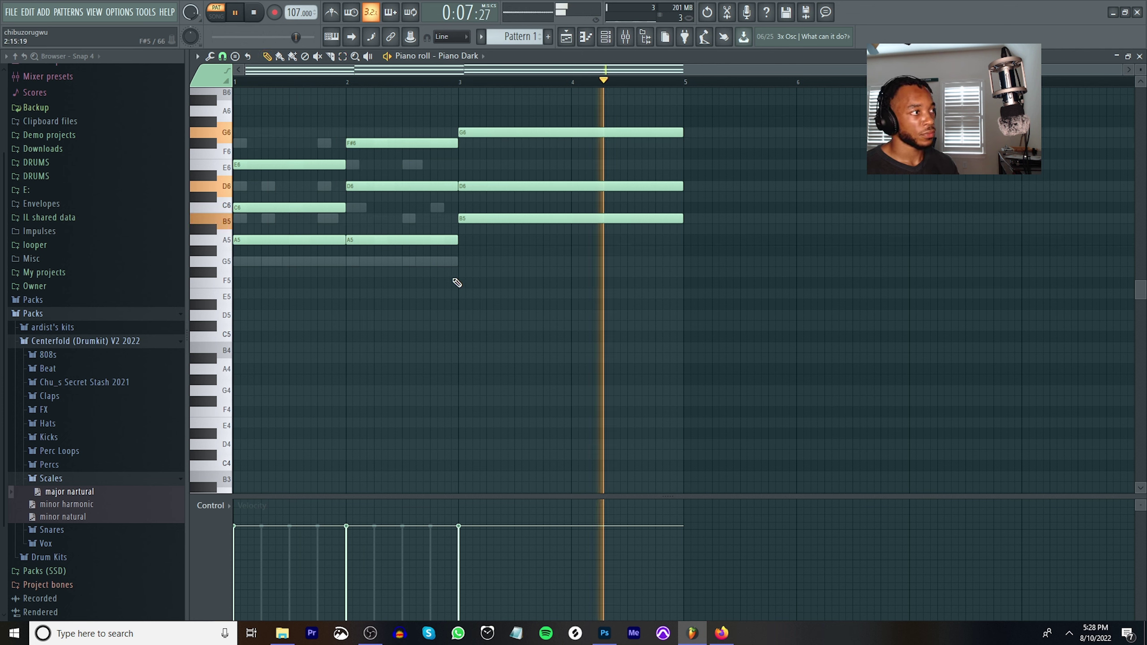
key(space)
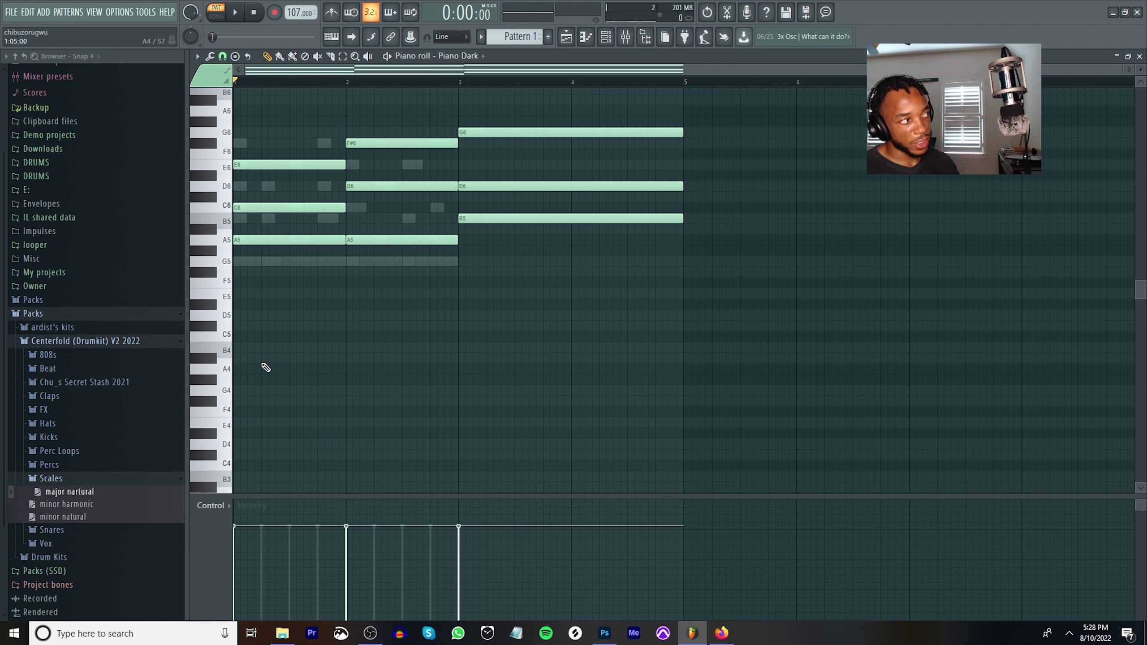
Draw a one-bar G4 bass note under the first chord and start playback.
click(255, 391)
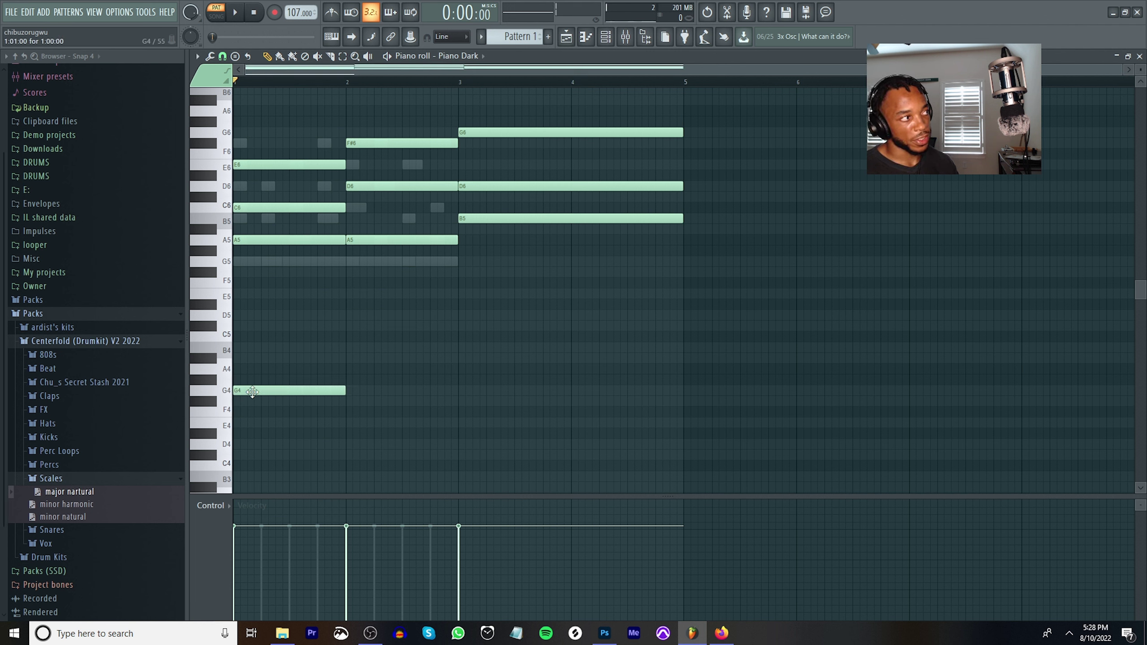
key(space)
drag(251, 392, 249, 402)
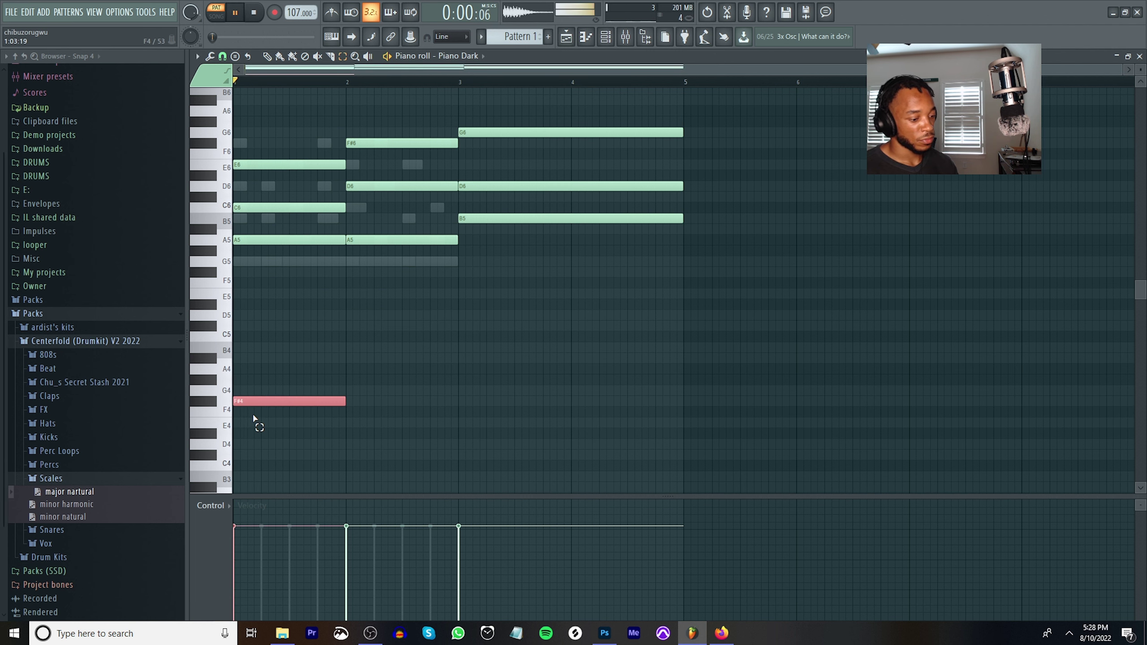
key(Delete)
key(space)
key(space)
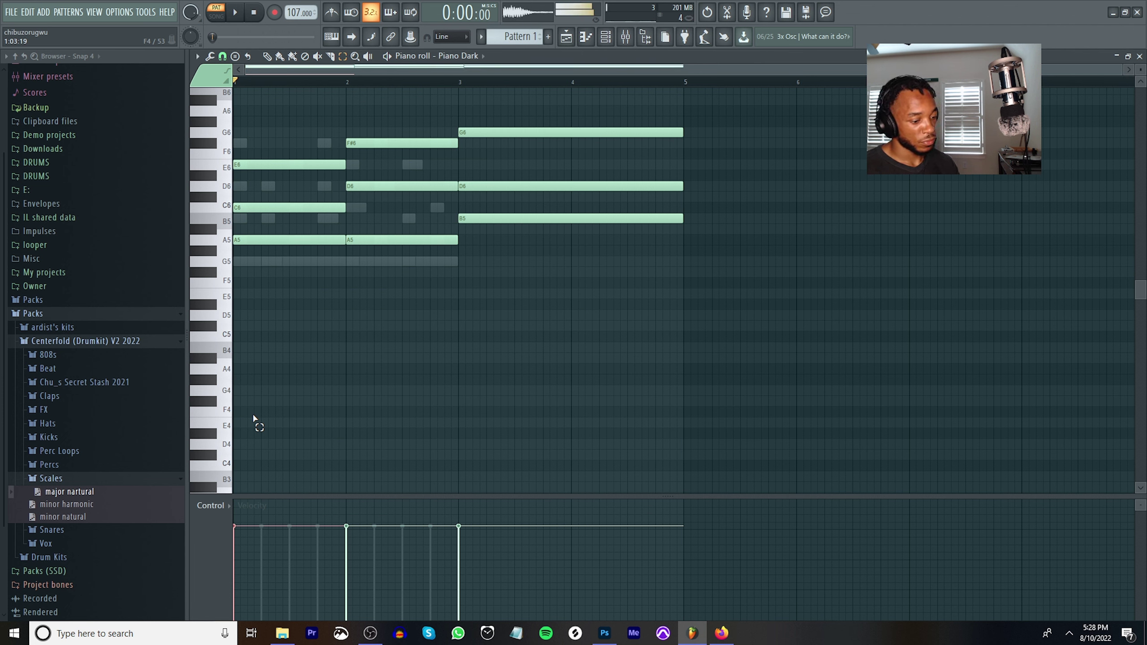
key(space)
key(ctrl+z)
Lower the bass note under the first chord semitone by semitone to C4, auditioning it against the chord.
key(space)
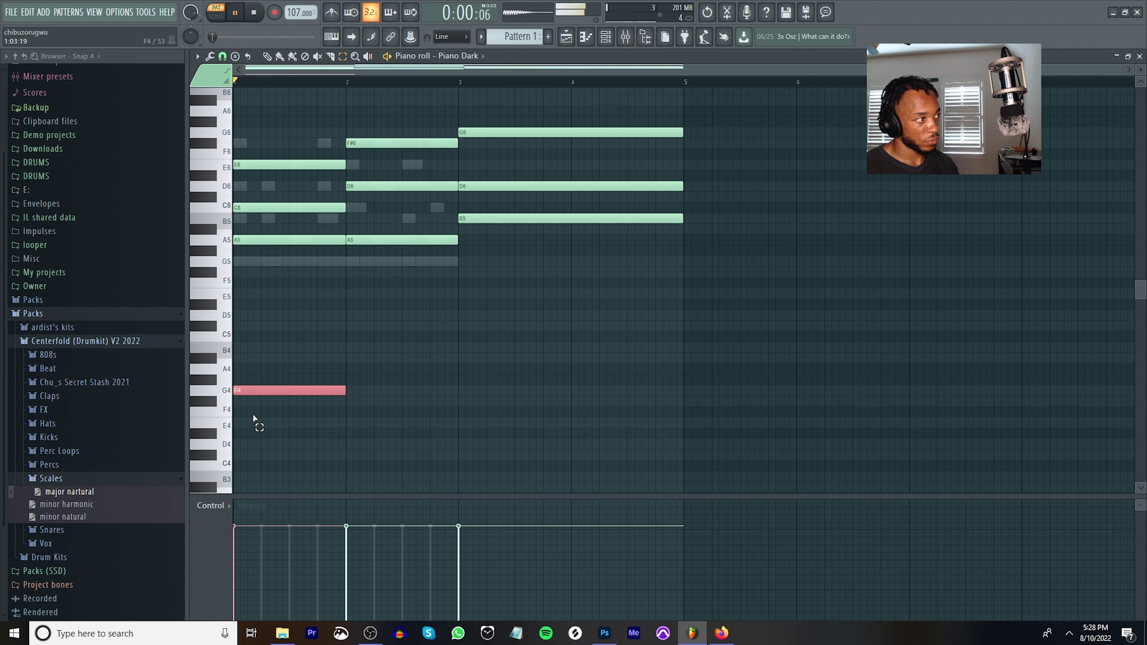
key(space)
key(shift+Down)
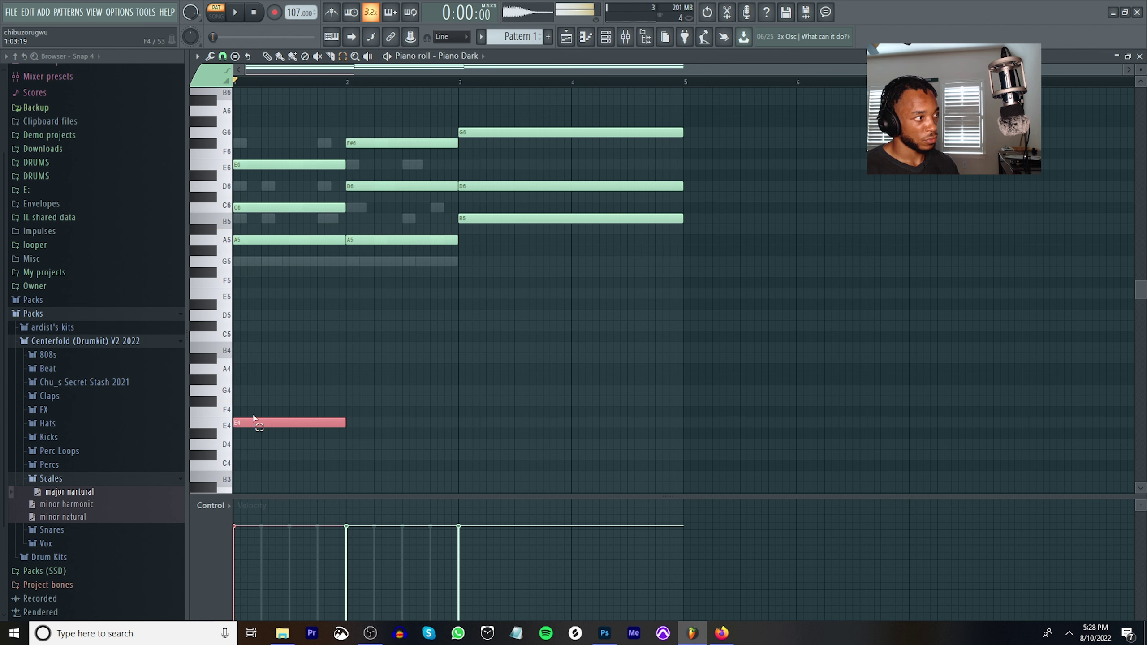
key(shift+Down)
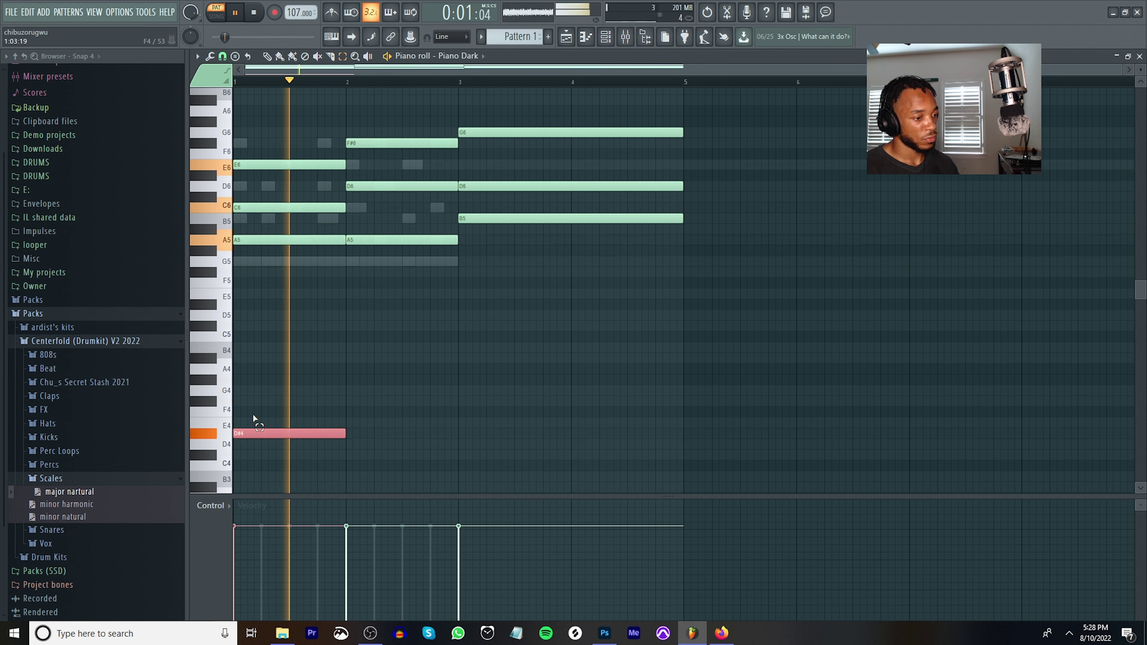
key(shift+Down)
key(space)
key(space)
key(shift+Down)
key(space)
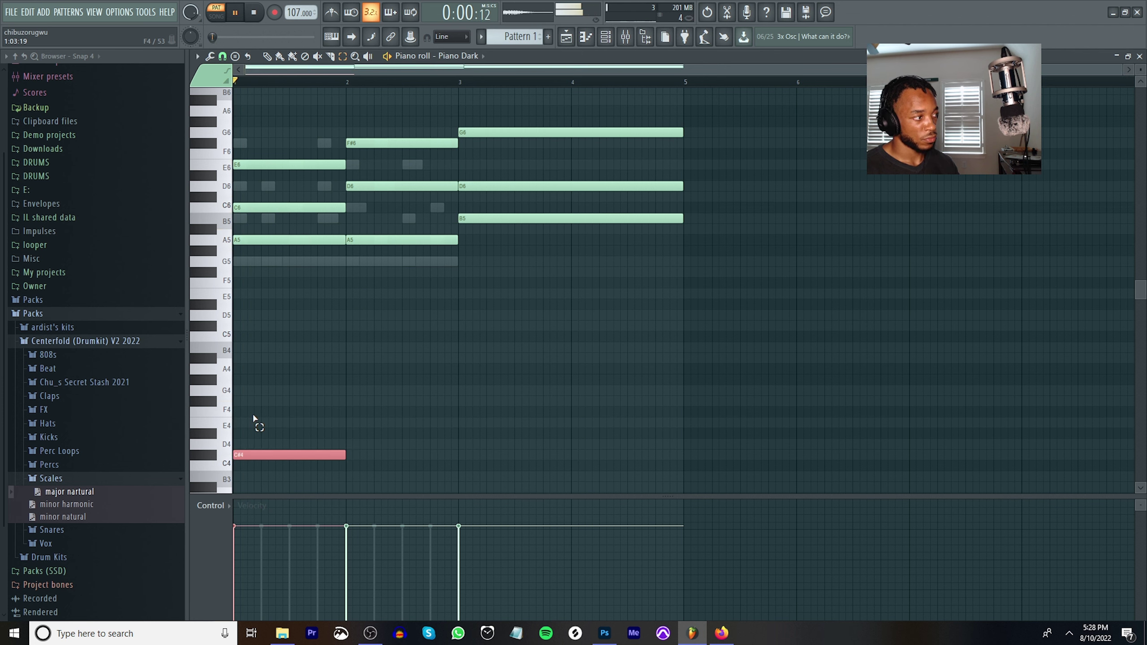
key(space)
key(shift+Down)
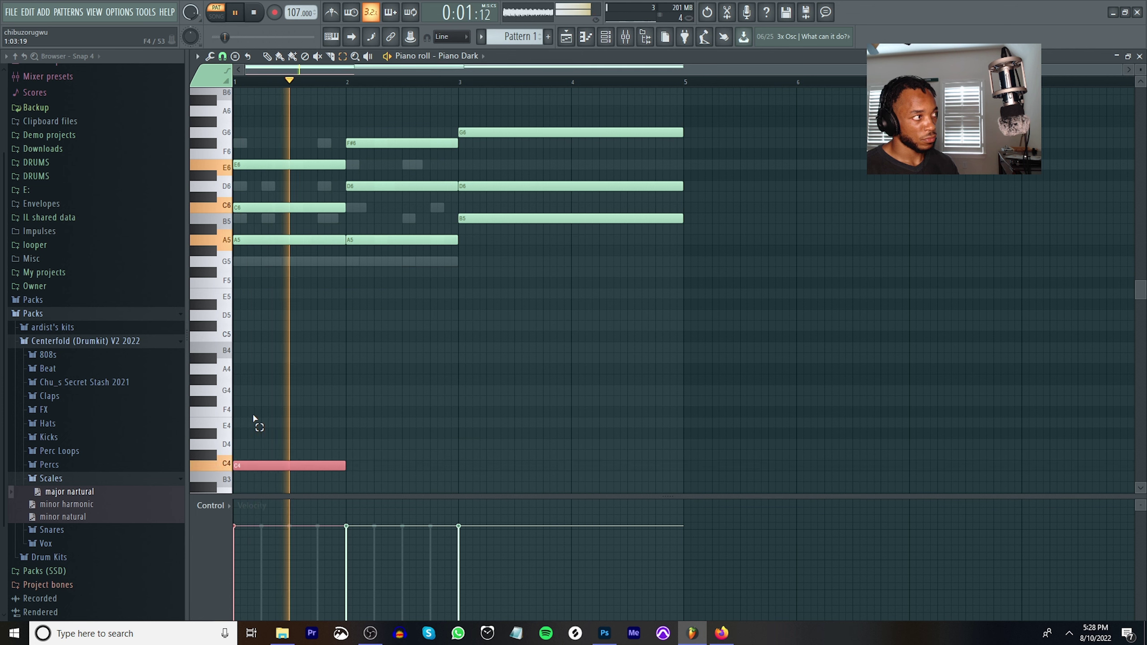
key(space)
key(space)
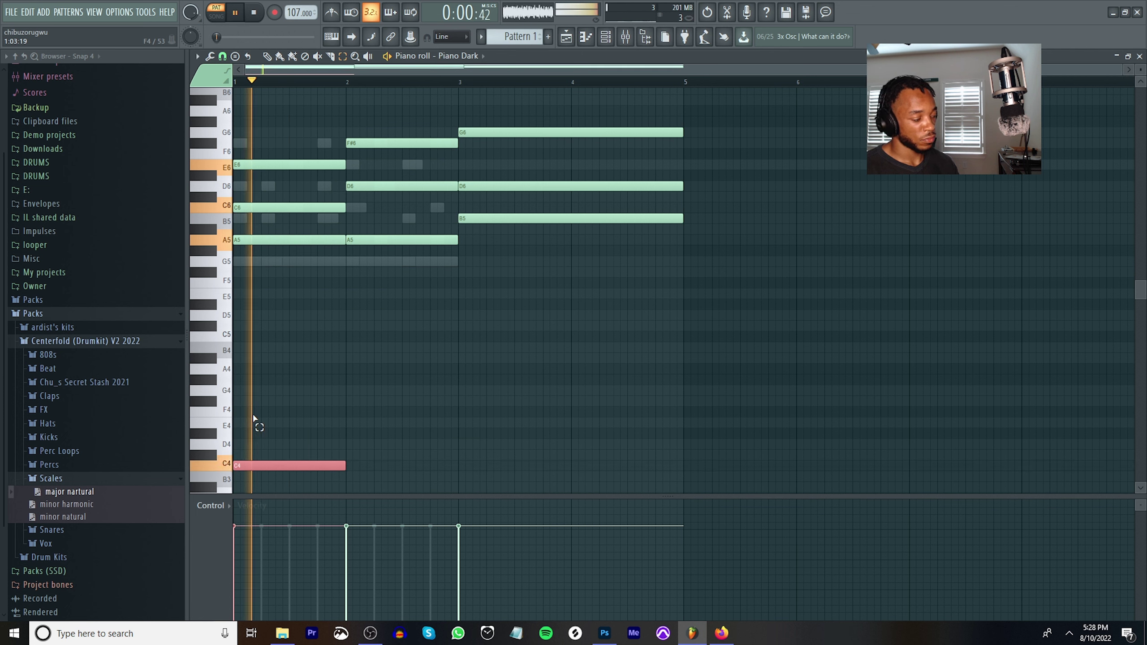
Continue lowering the first bass note to F3, playing it back with the chord to check the fit.
key(shift+Down)
key(space)
key(space)
key(shift+Down)
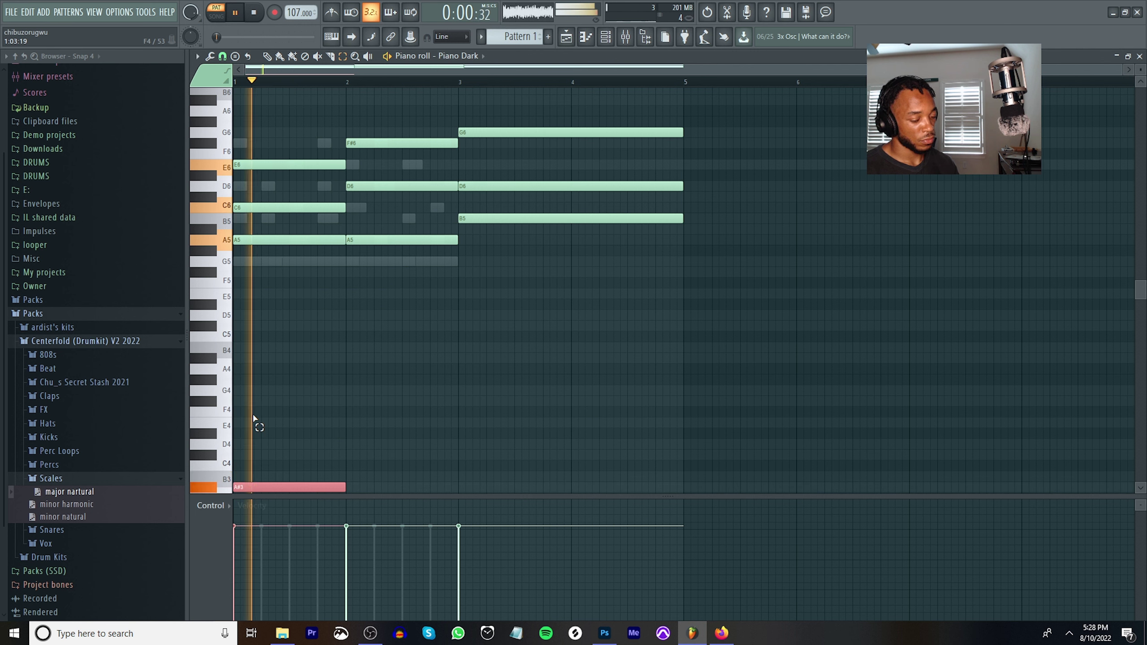
key(shift+Down)
key(space)
key(space)
key(space)
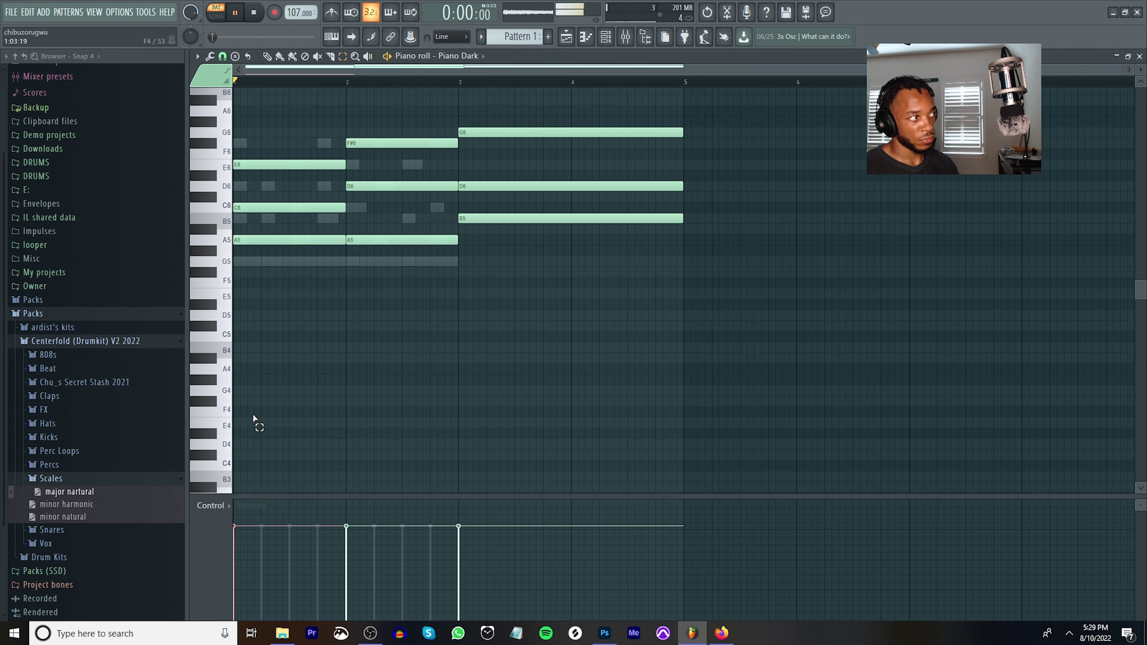
key(space)
key(space)
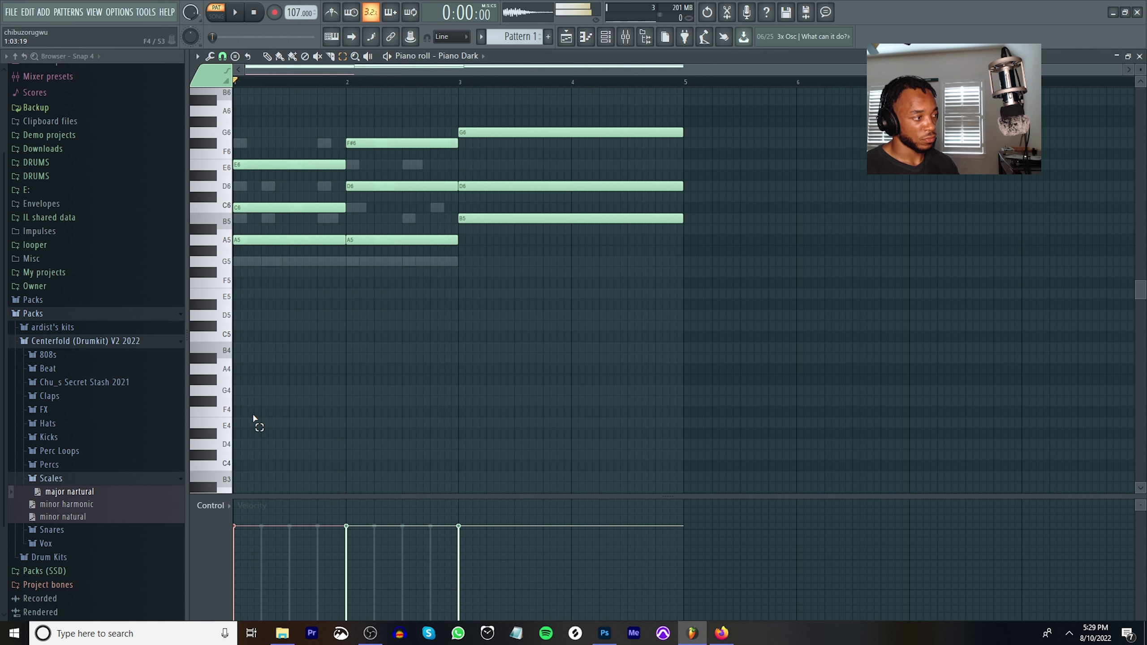
scroll(253, 422, up, 2)
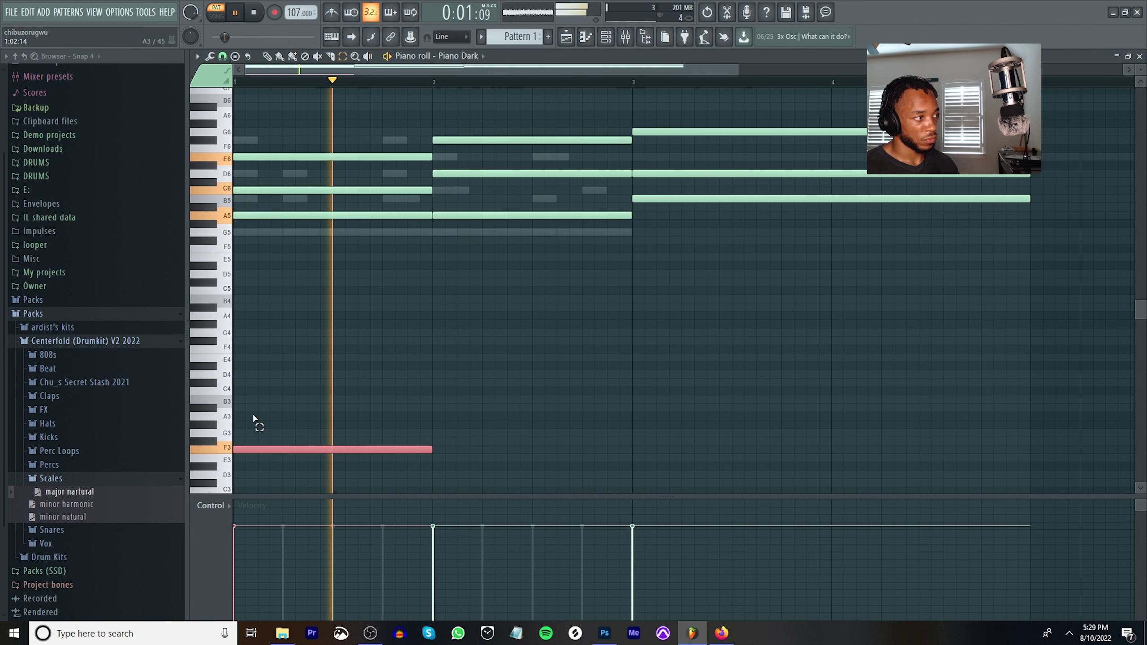
key(space)
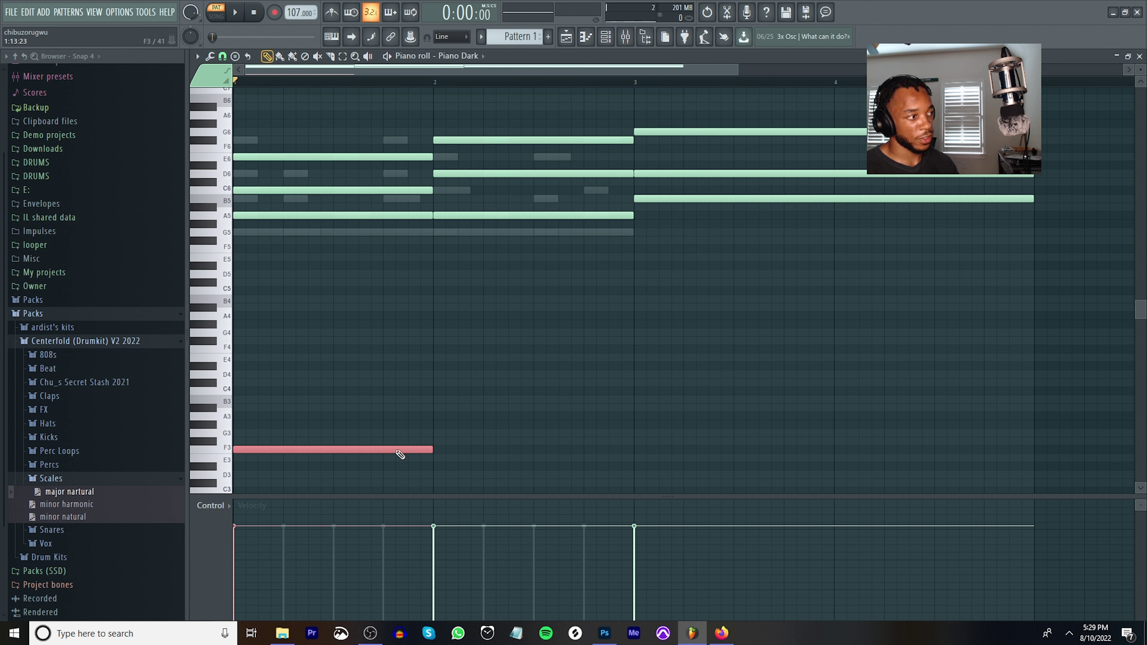
Add a one-bar G3 bass note under the second chord and listen to the result.
click(440, 416)
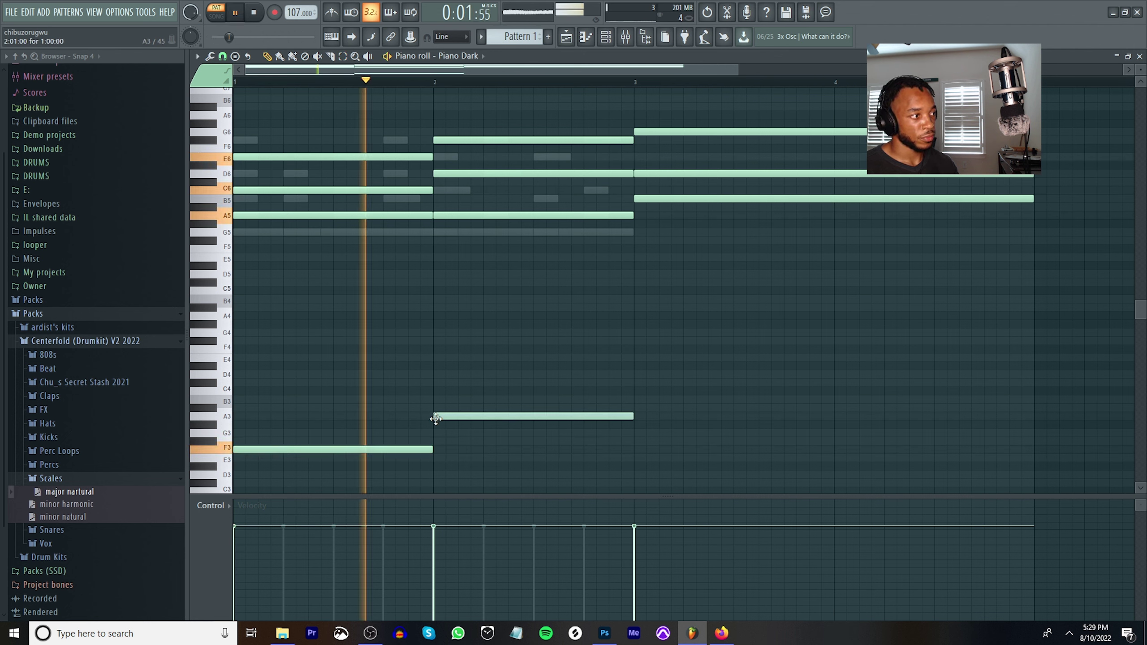
key(space)
drag(443, 419, 444, 439)
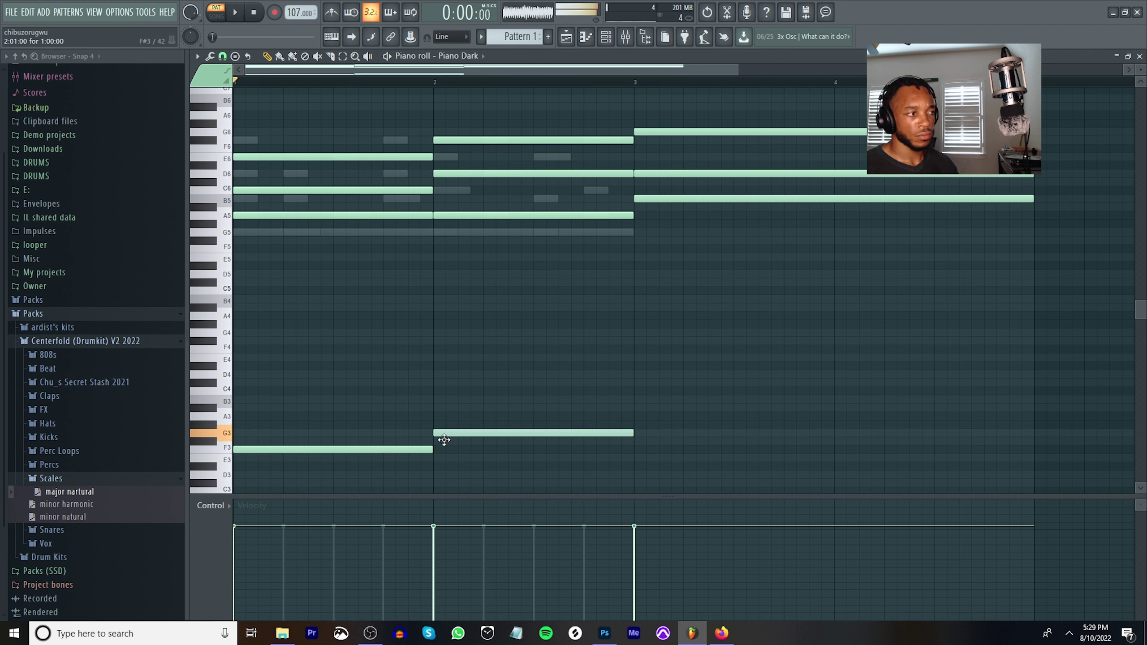
key(space)
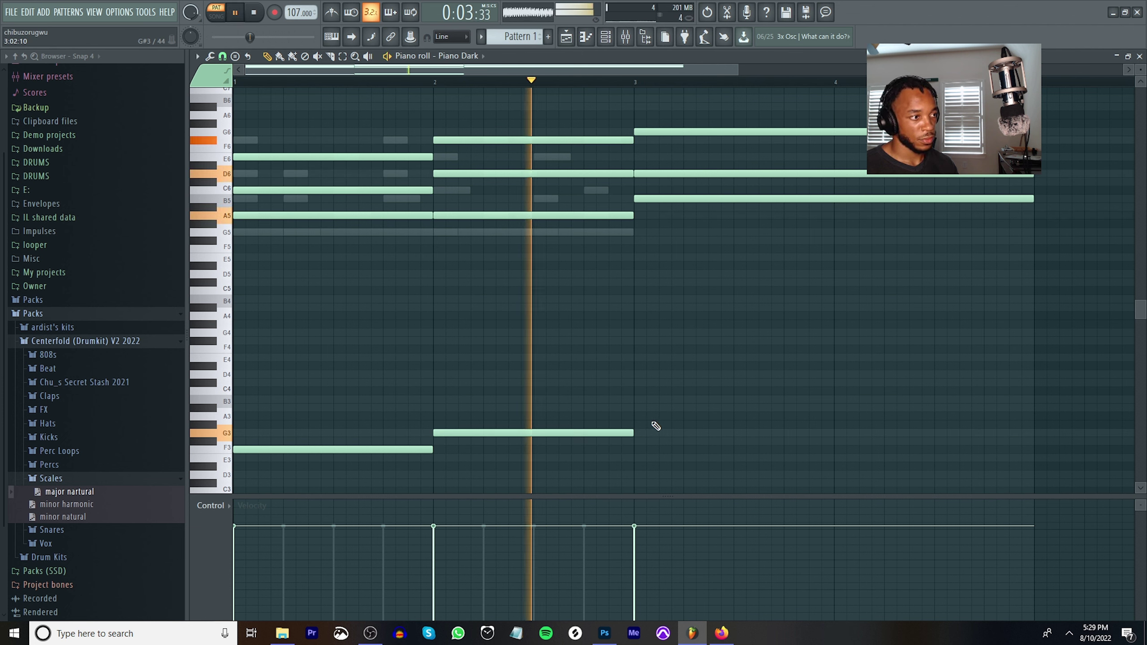
key(space)
Add an E3 bass note under the third chord, lasting through bars 3 and 4, and play the progression.
click(637, 459)
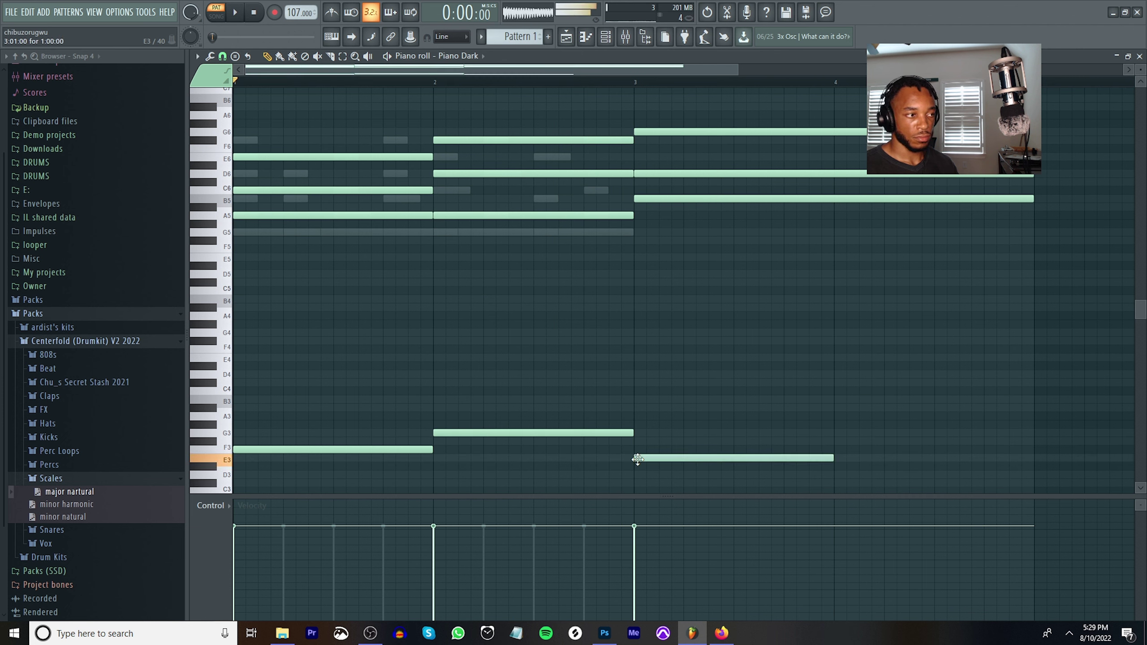
key(space)
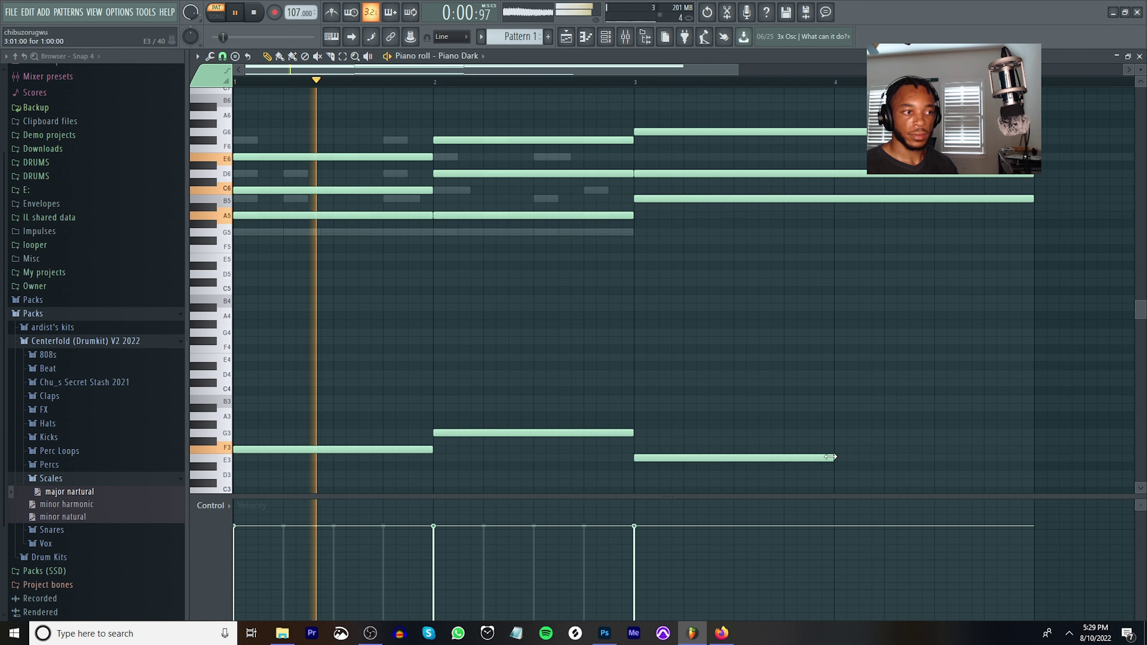
drag(832, 458, 1029, 453)
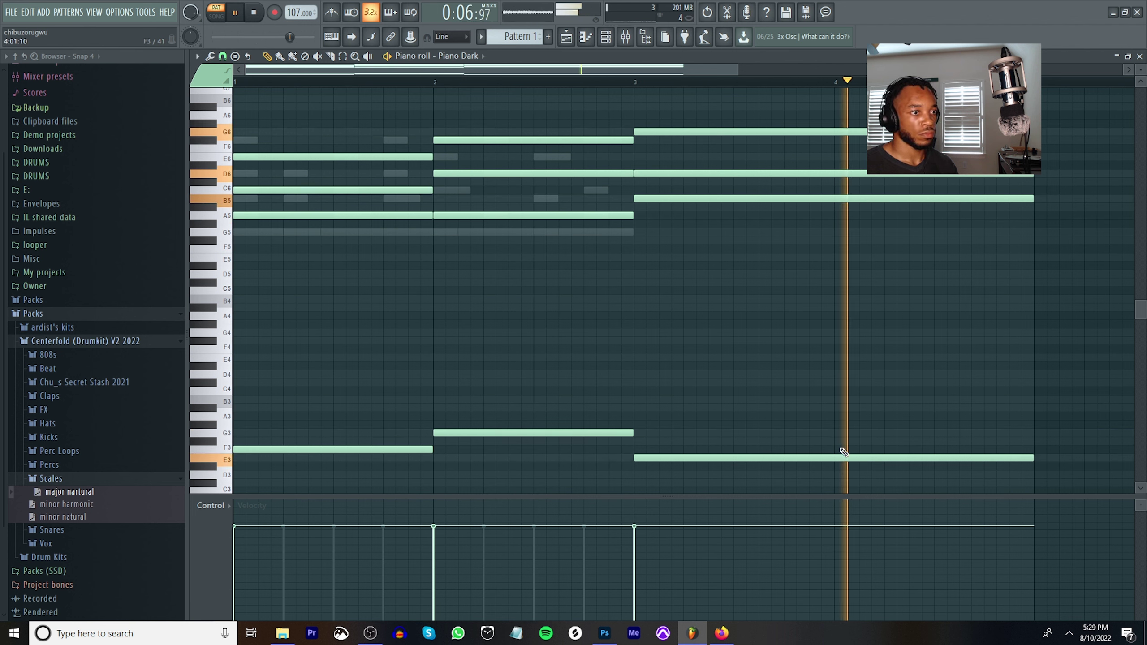
key(space)
Duplicate the three bass notes two octaves higher at F5, G5 and E5, and listen to the progression.
drag(737, 478, 316, 399)
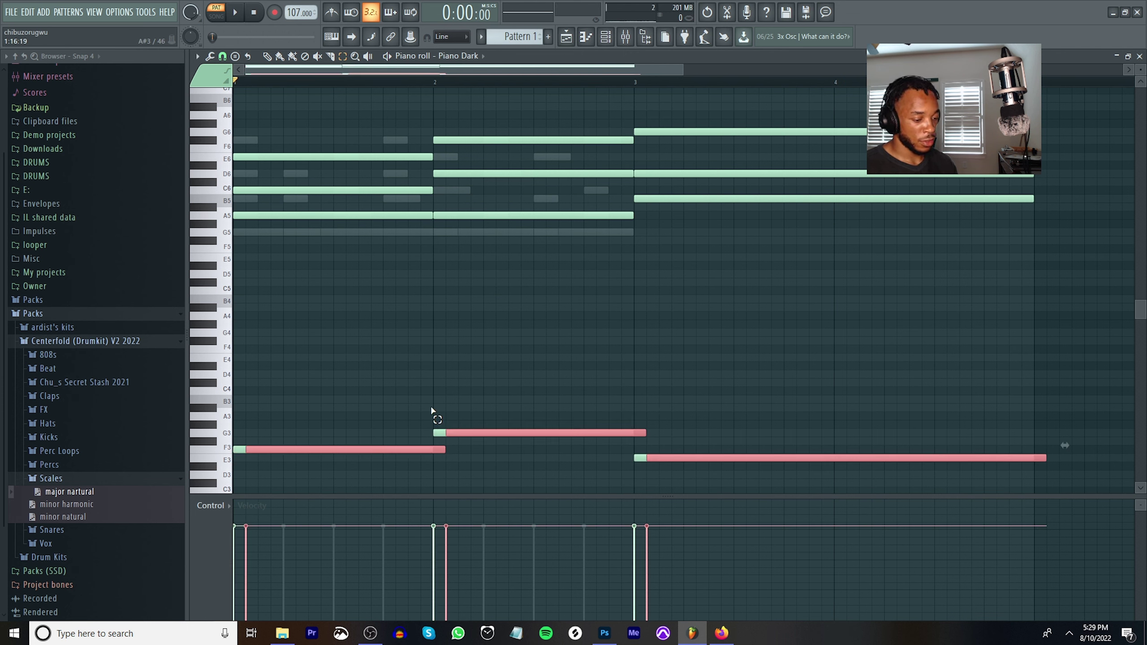
key(ctrl+z)
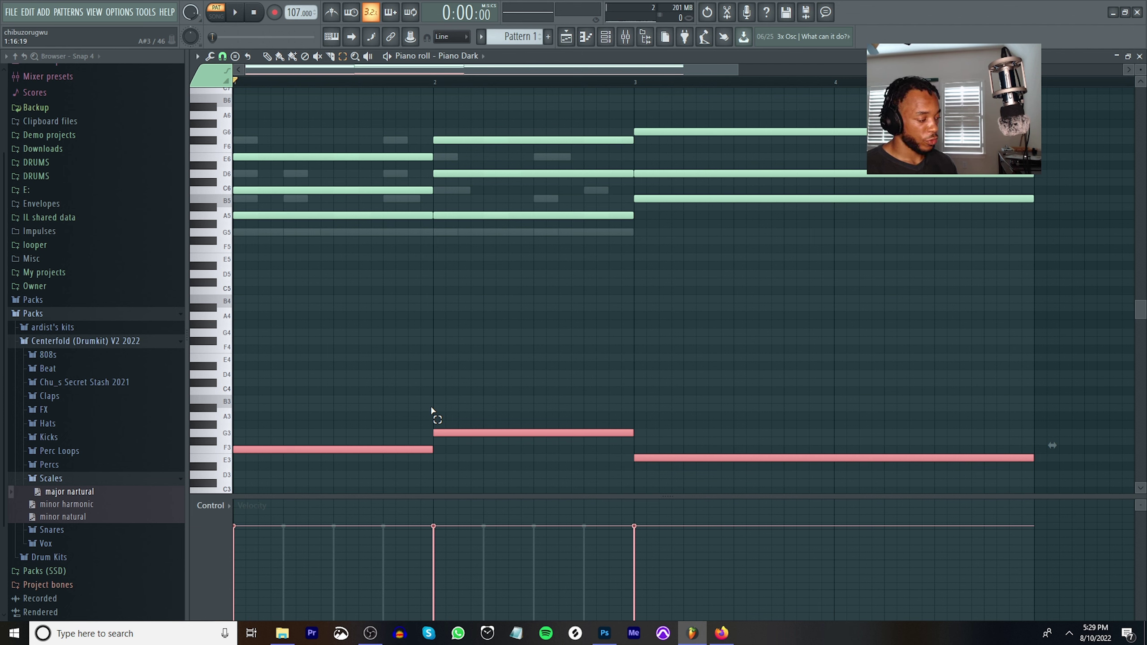
key(ctrl+Up)
key(ctrl+Up)
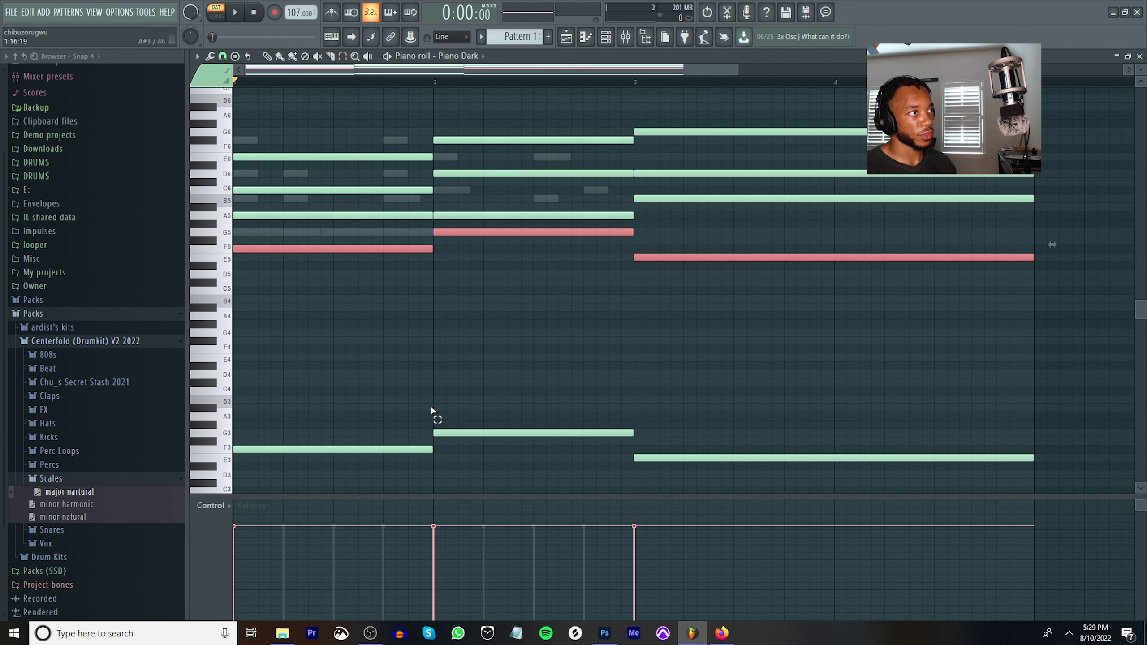
key(space)
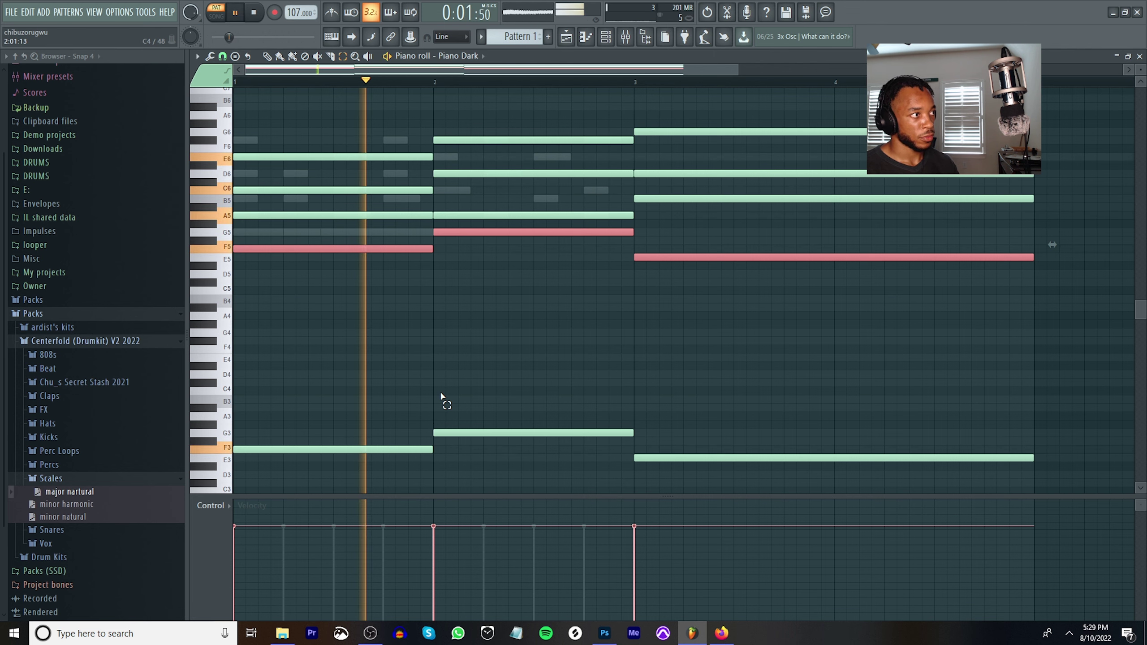
ctrl+click(440, 396)
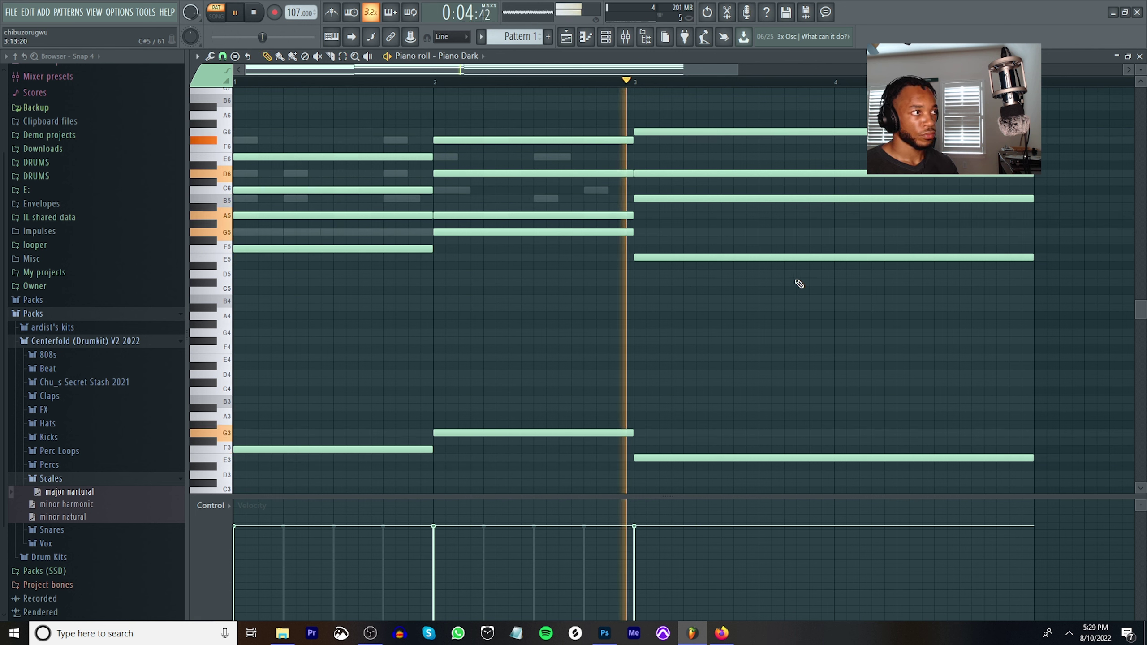
key(space)
Add an A5 note filling bar 4, cutting off the excess past bar 5, and save the project.
click(838, 239)
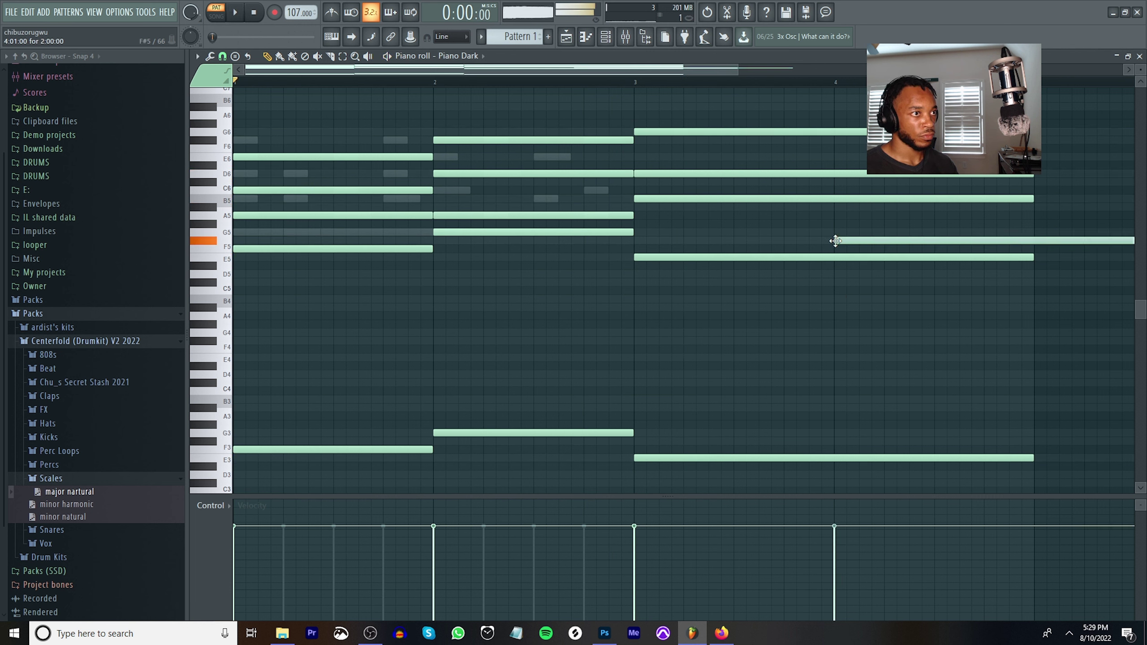
drag(836, 241, 833, 213)
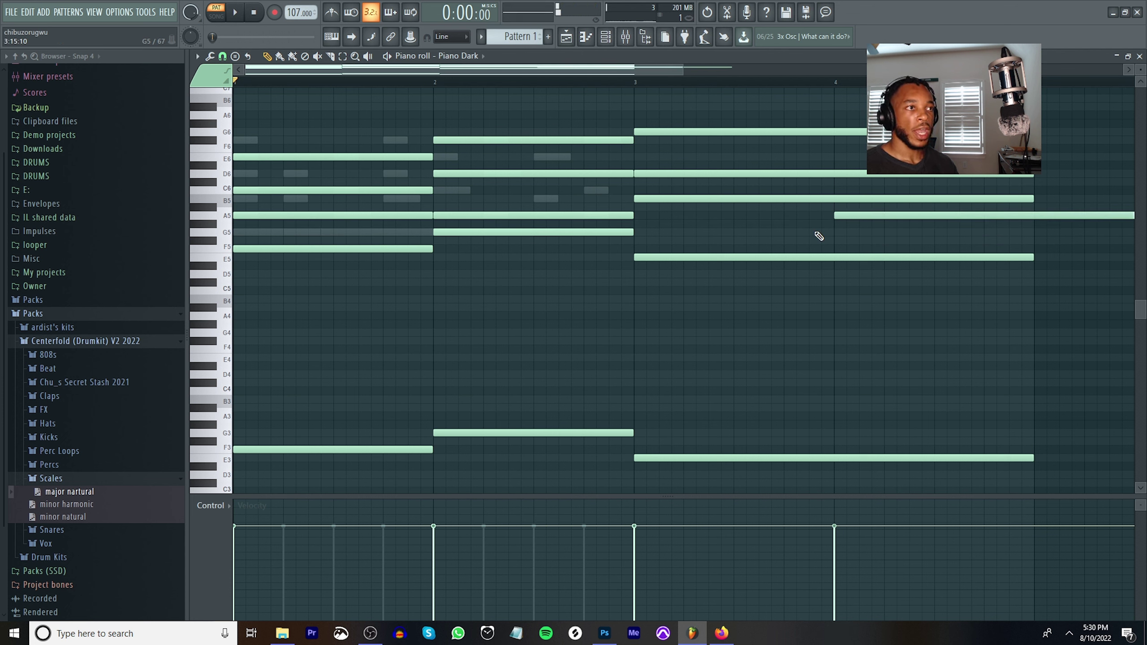
drag(1034, 208, 1034, 236)
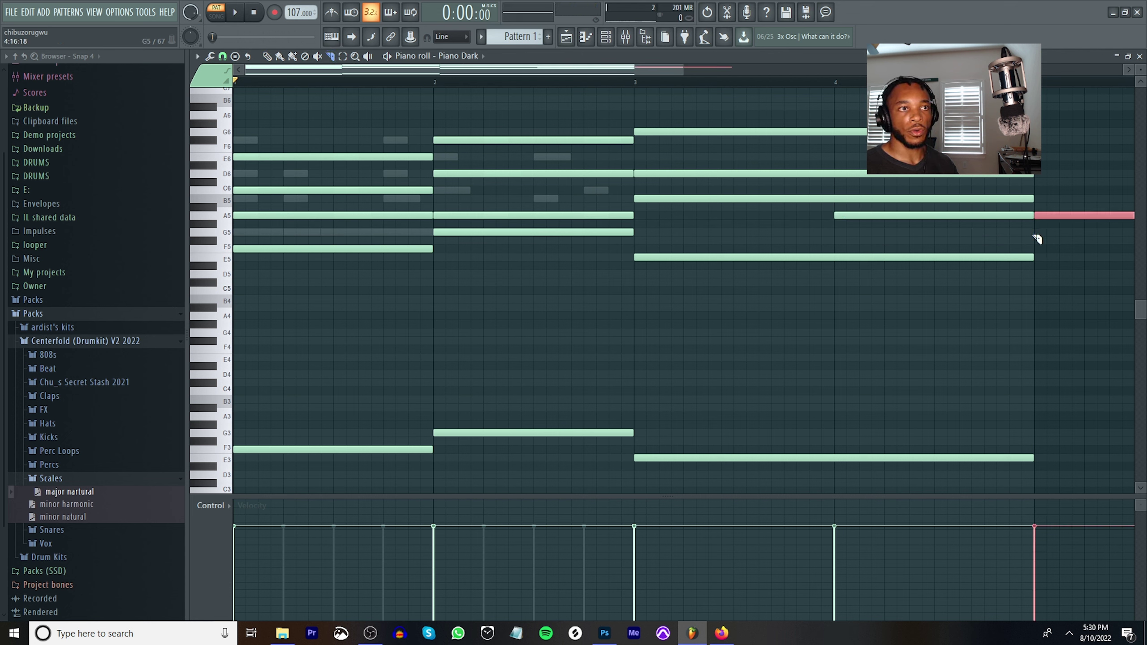
right_click(1056, 215)
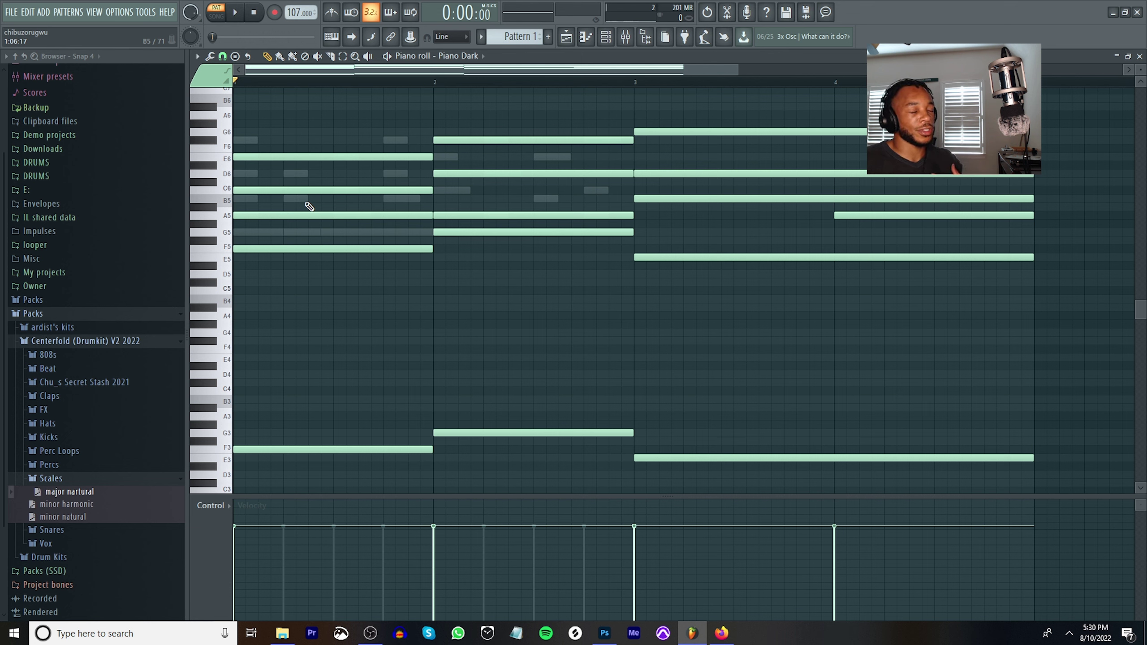
key(ctrl+s)
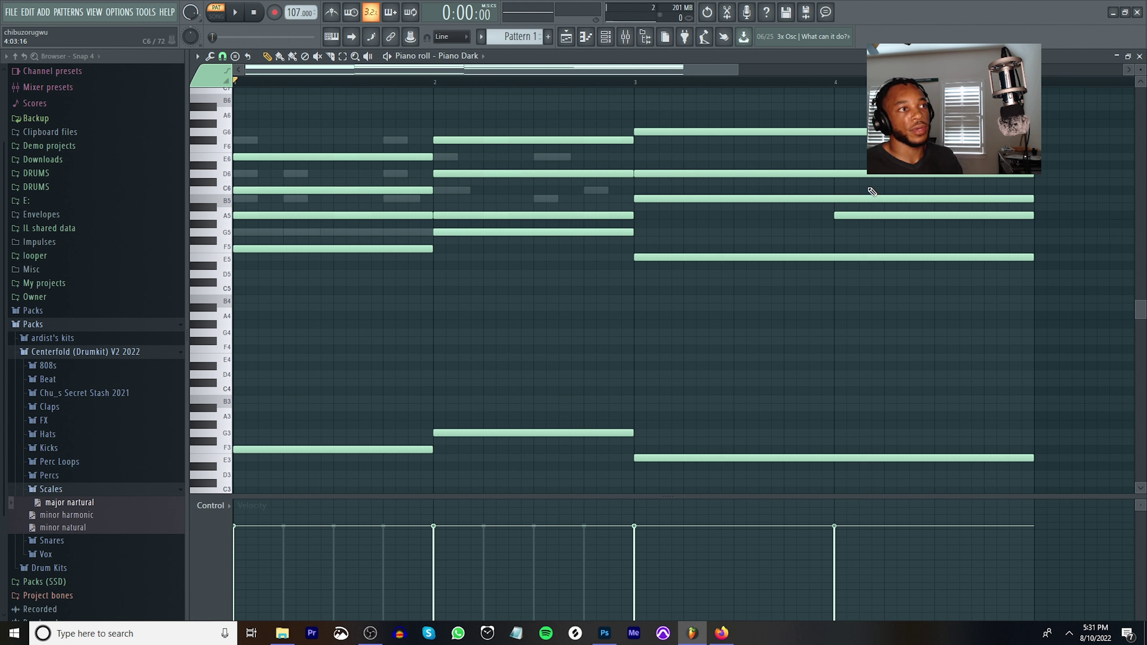
Slice the last chord's upper notes at the start of bar 4 and mute the bar 4 B5 note during playback.
key(space)
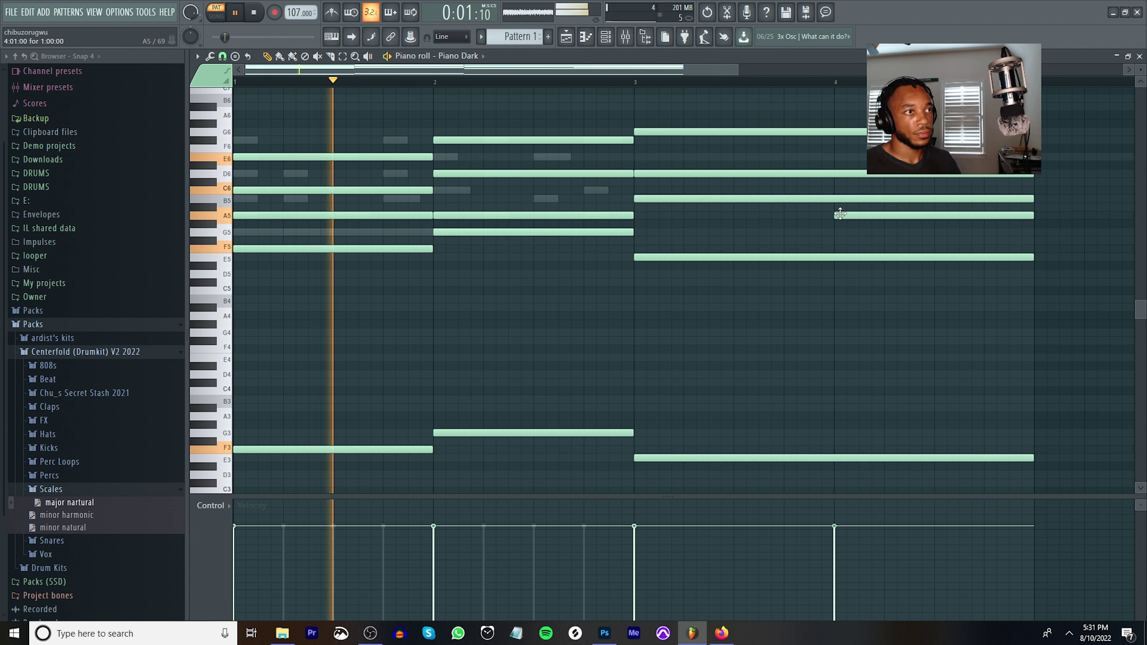
key(c)
drag(835, 120, 837, 298)
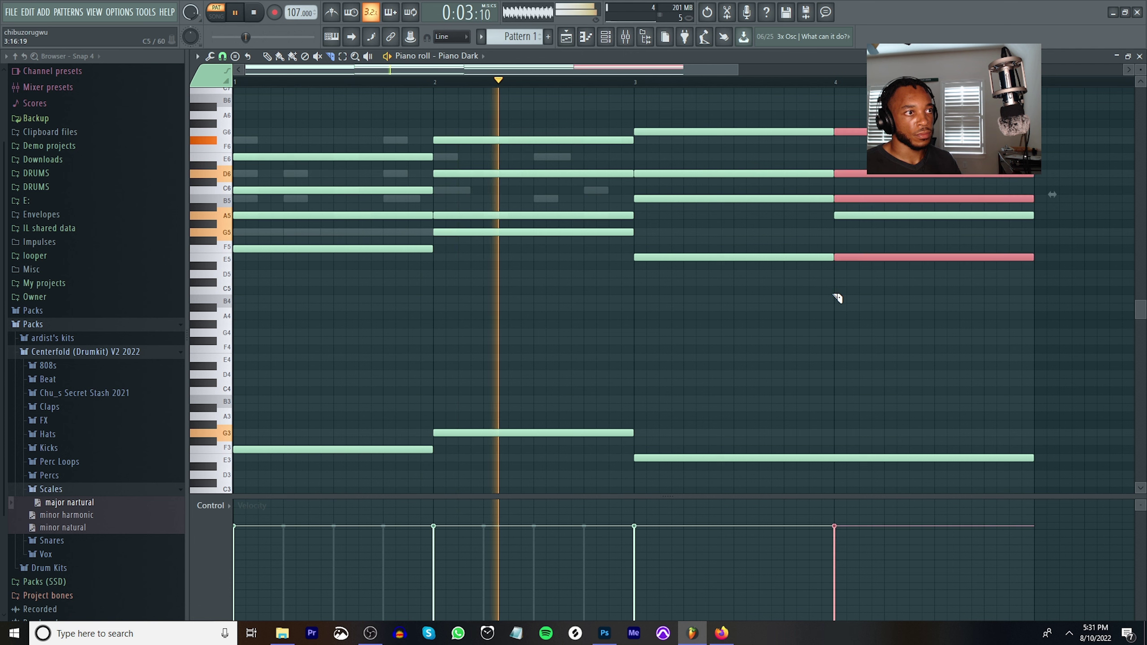
key(t)
click(849, 199)
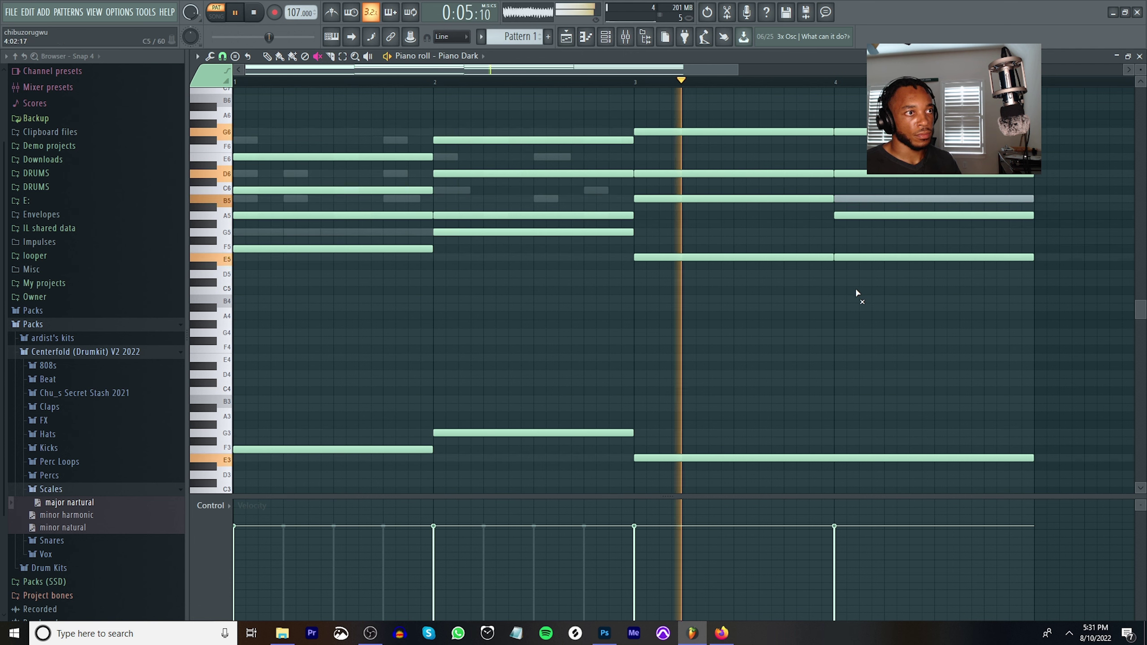
key(p)
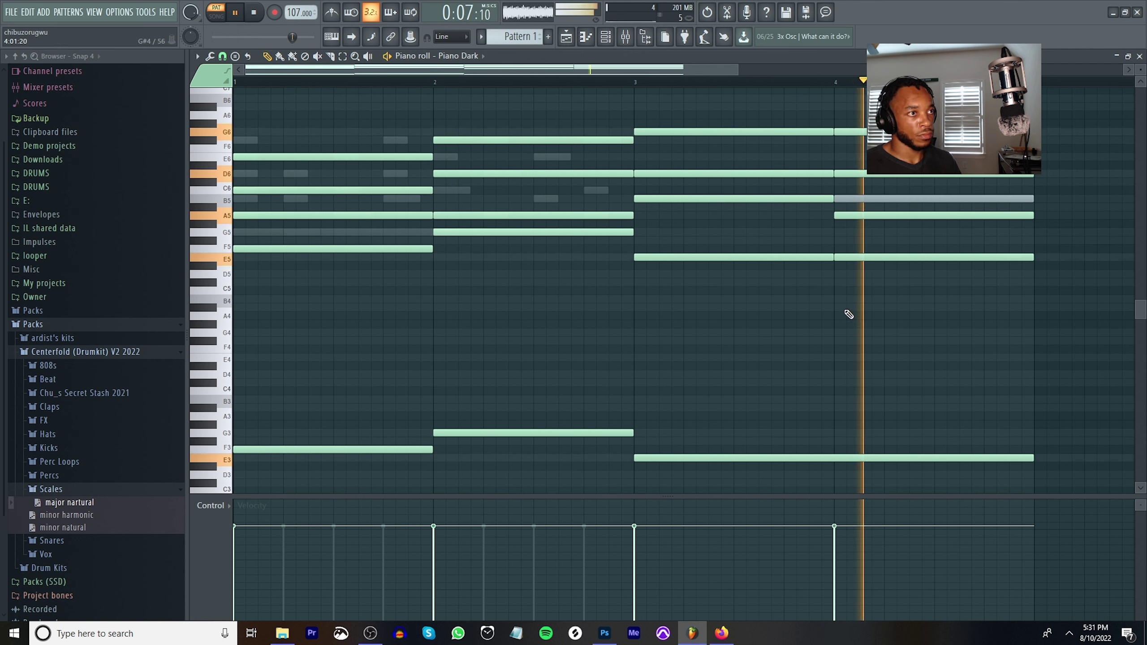
key(space)
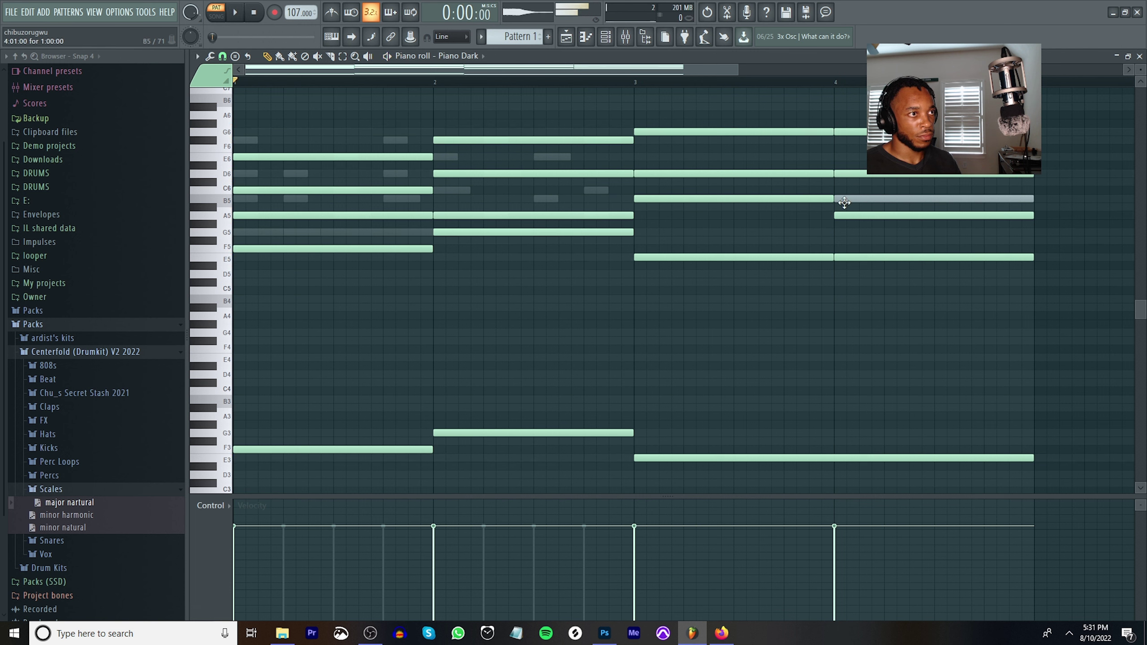
Add an E6 note in bar 4, mute that bar's D6 and A5 notes, and unmute its B5 during playback.
mouse_move(844, 203)
mouse_down()
mouse_move(843, 151)
mouse_move(827, 163)
mouse_up()
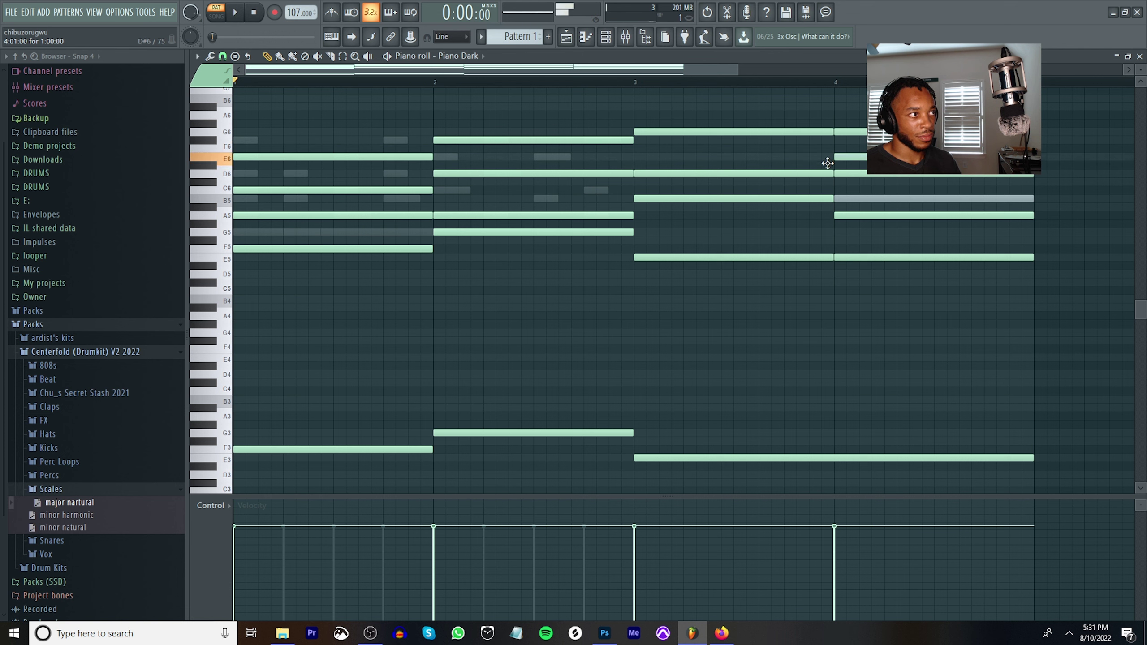
key(space)
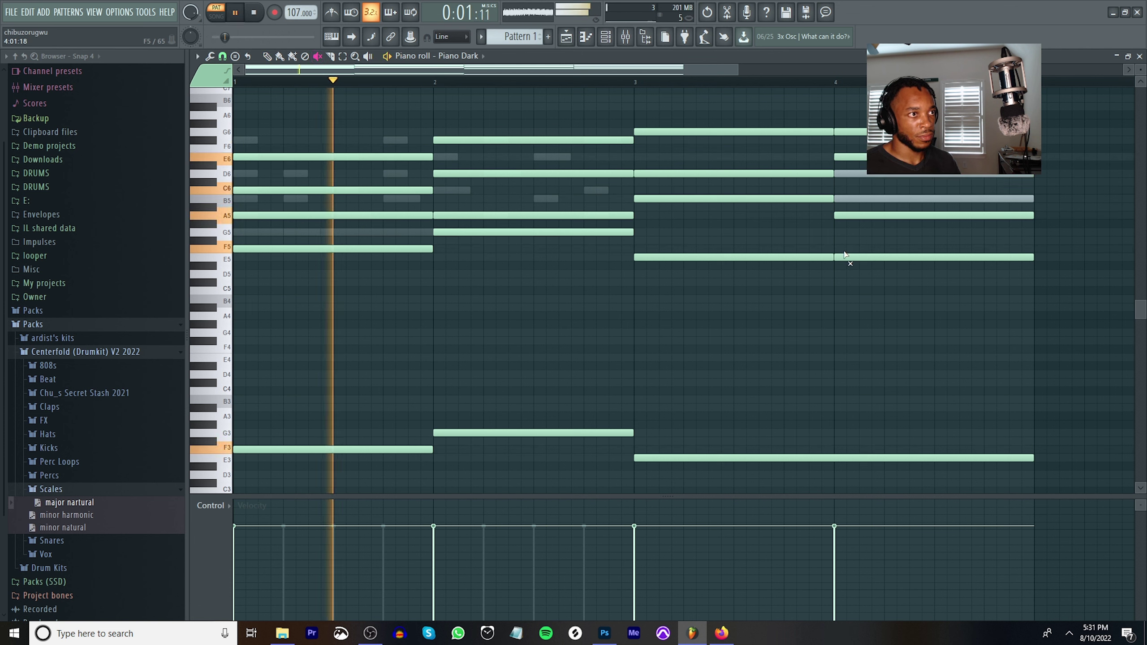
click(846, 202)
click(840, 215)
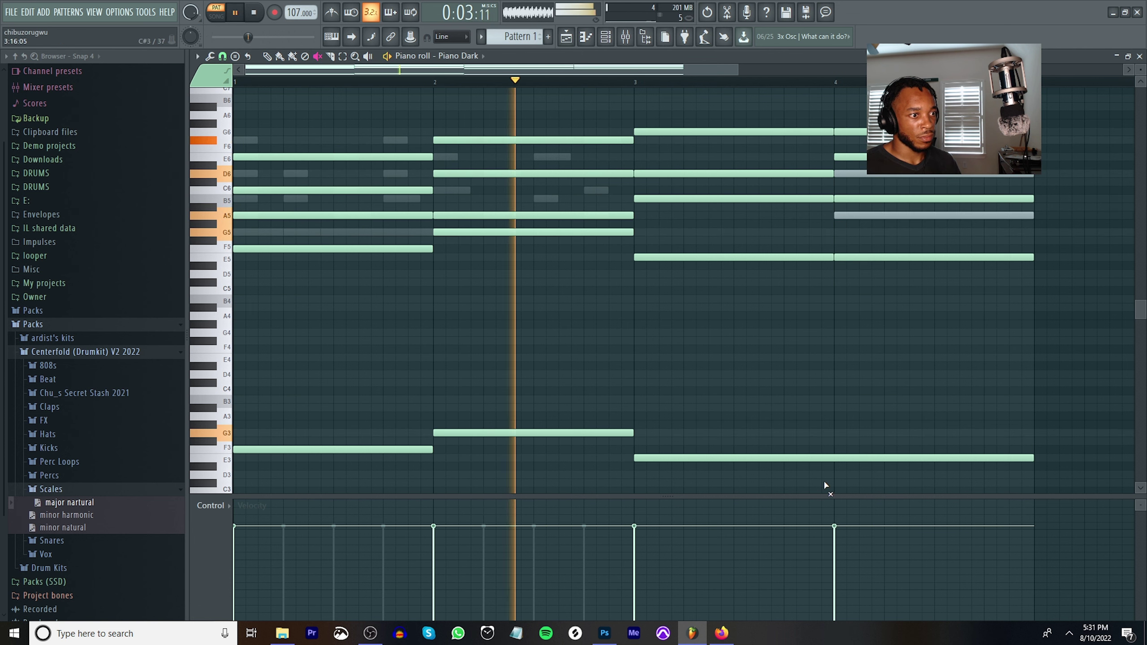
Slice the E3 bass note at the start of bar 4 and try its second part at F3 during playback.
click(834, 458)
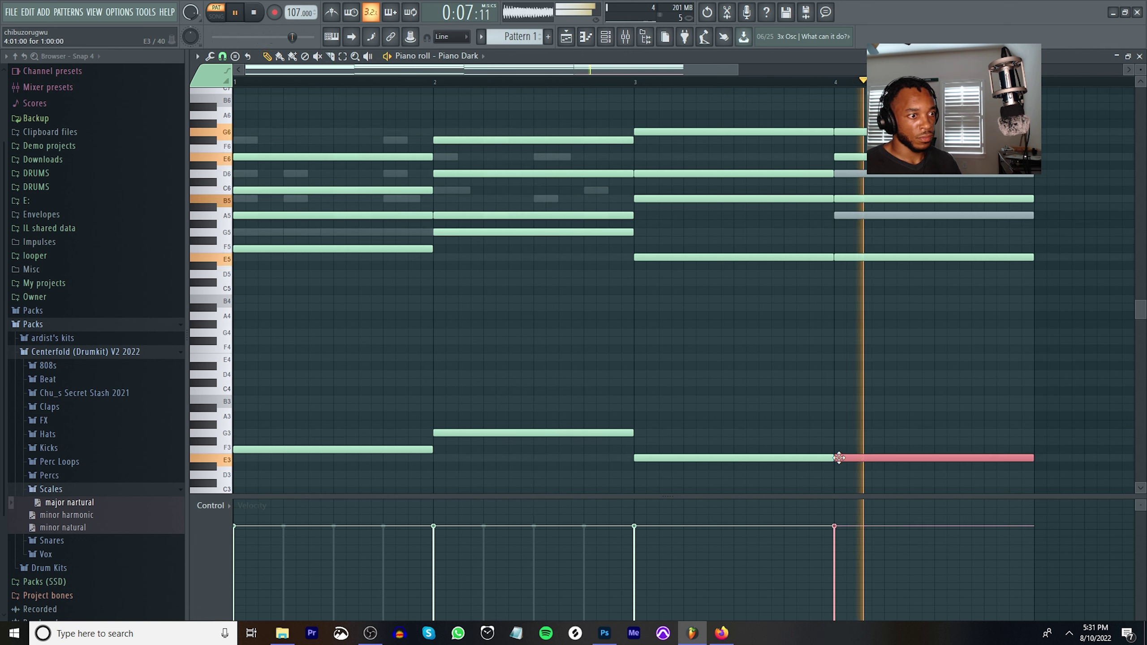
key(space)
drag(843, 456, 849, 444)
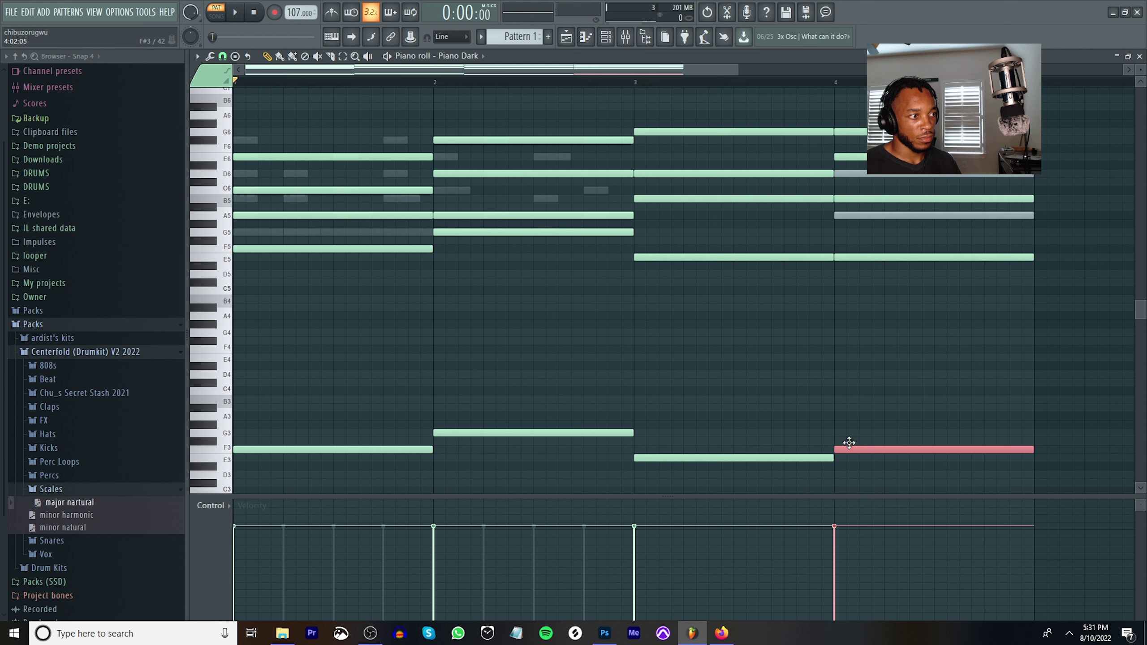
key(space)
click(632, 82)
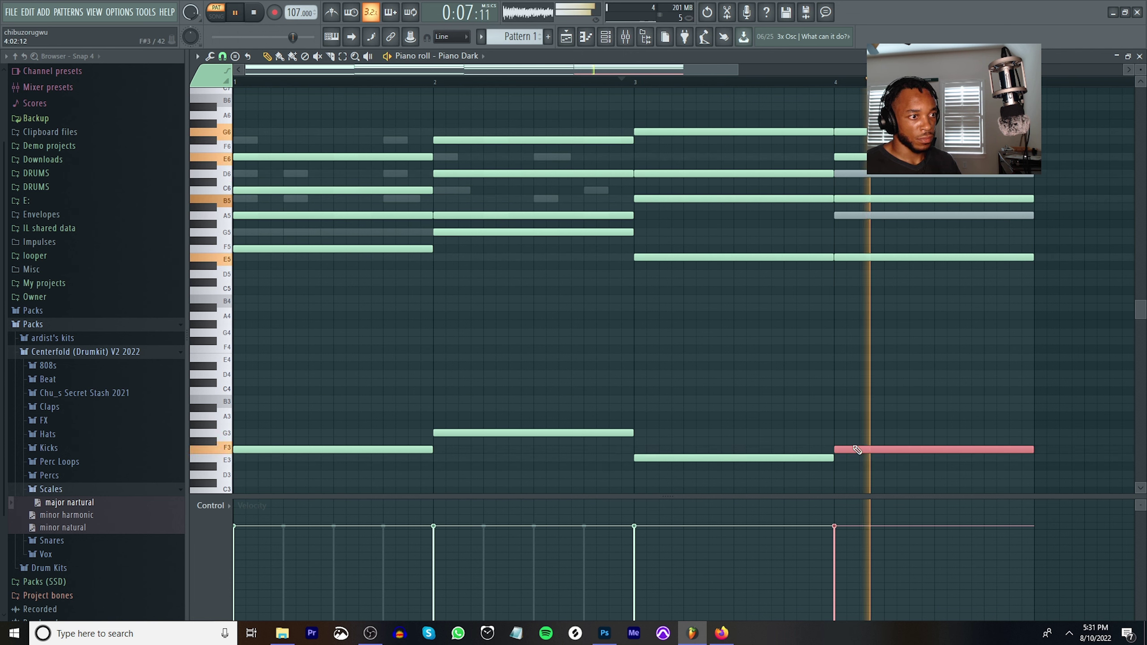
key(space)
Try the bar 4 bass note at D3 and at G3, auditioning each pitch with the progression.
click(844, 433)
drag(832, 434, 850, 477)
key(space)
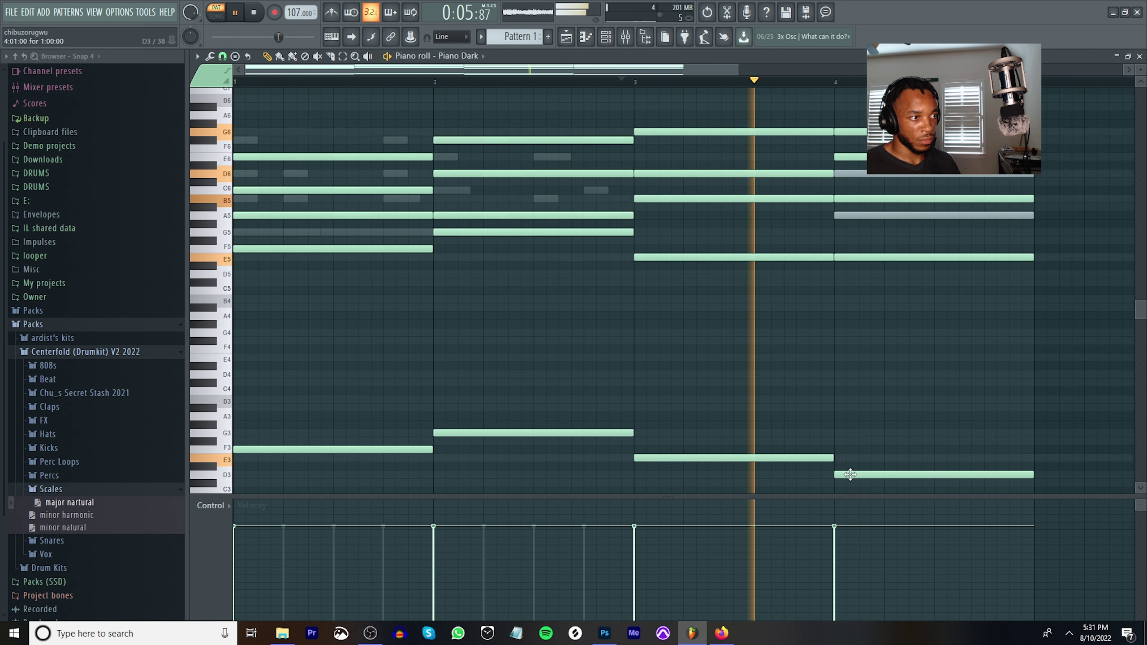
drag(849, 474, 853, 431)
key(space)
key(space)
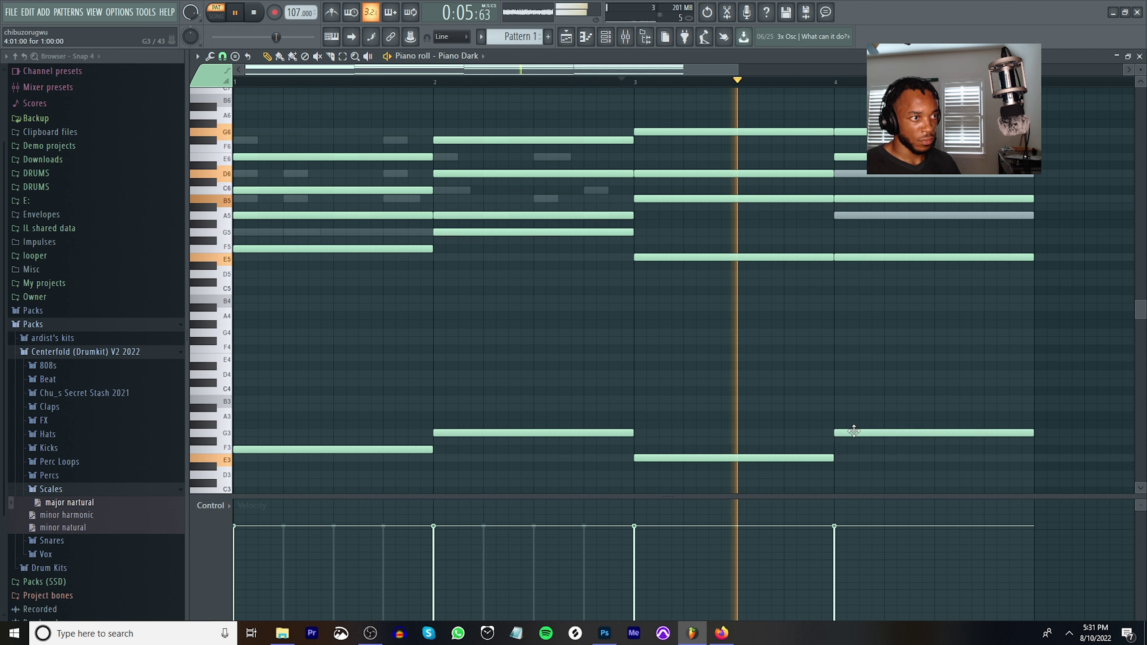
key(space)
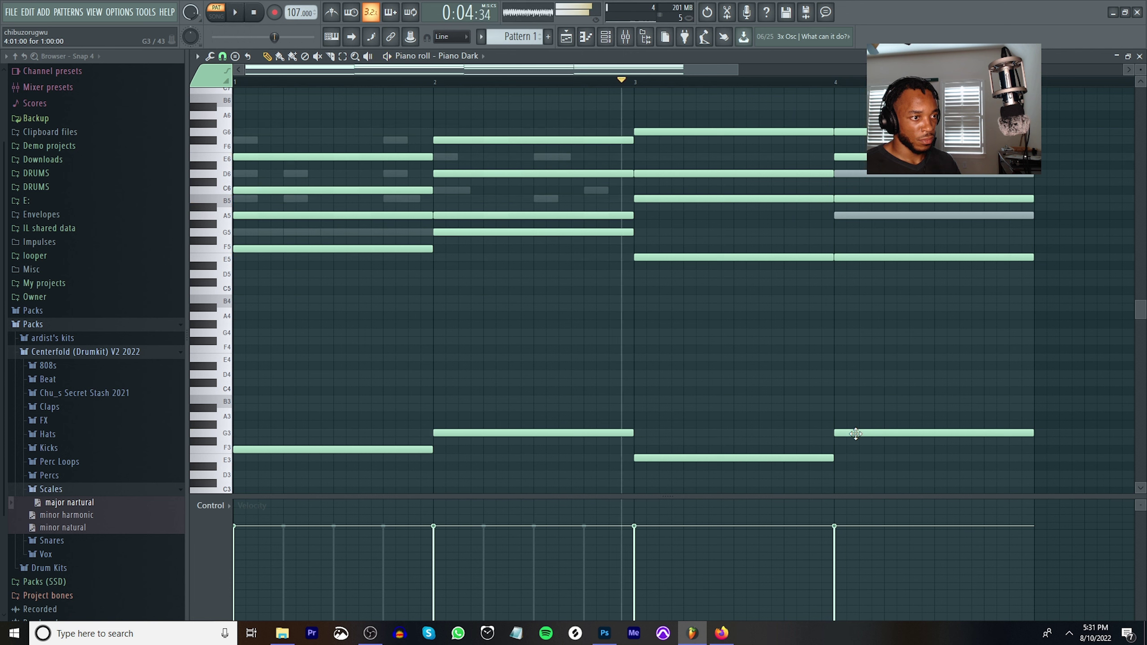
Move the bar 4 bass note to A3 and listen to the progression.
drag(856, 434, 858, 416)
key(space)
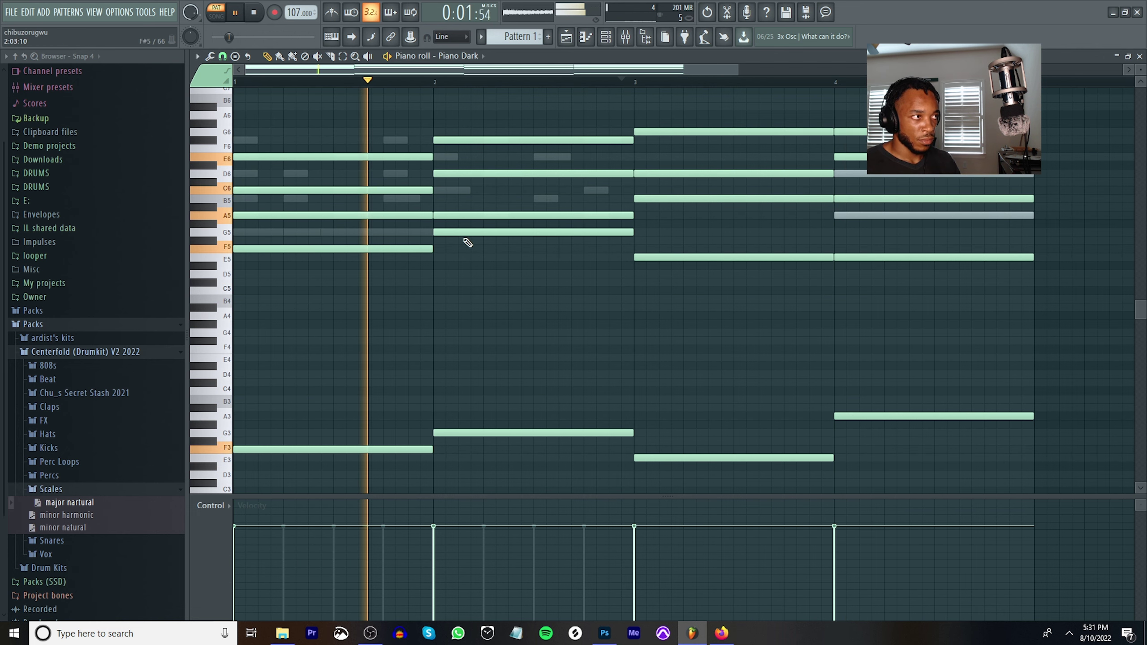
scroll(540, 84, down, 2)
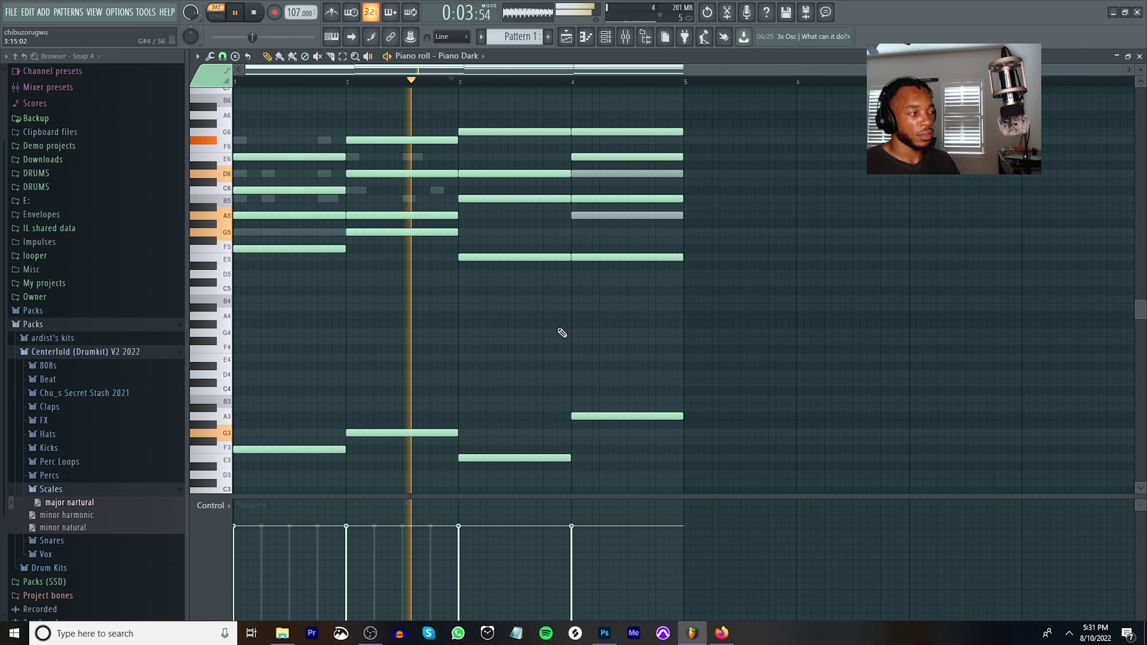
scroll(558, 343, down, 2)
key(ctrl+space)
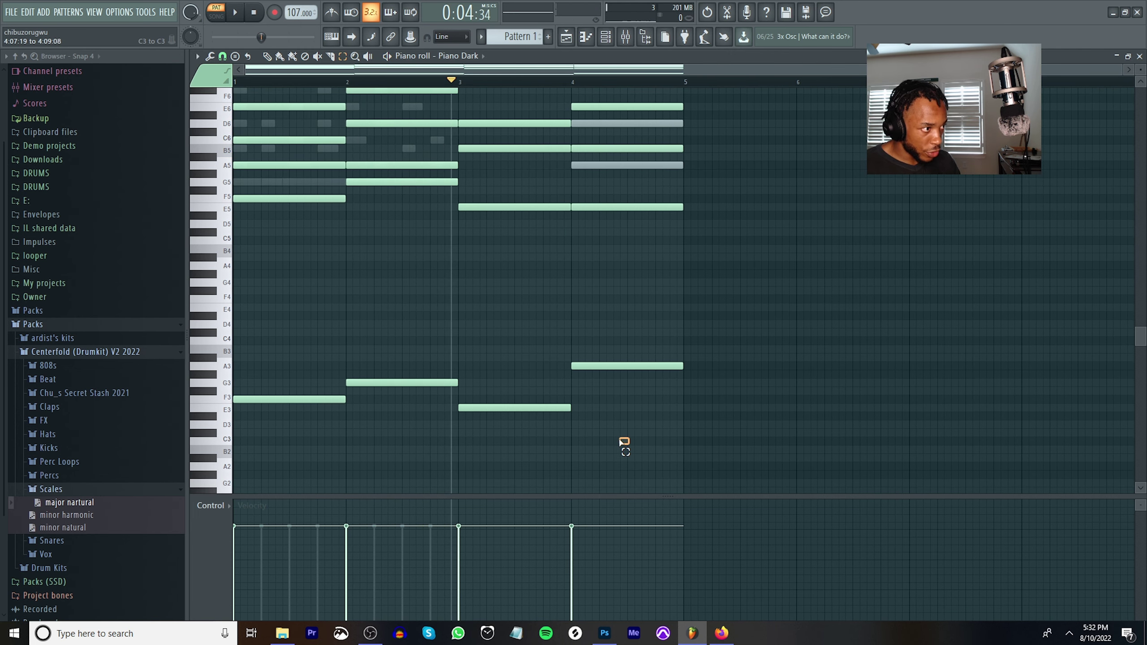
Transpose the four bass notes down one octave to F2, G2, E2 and A2, and play back the progression.
drag(625, 446, 233, 329)
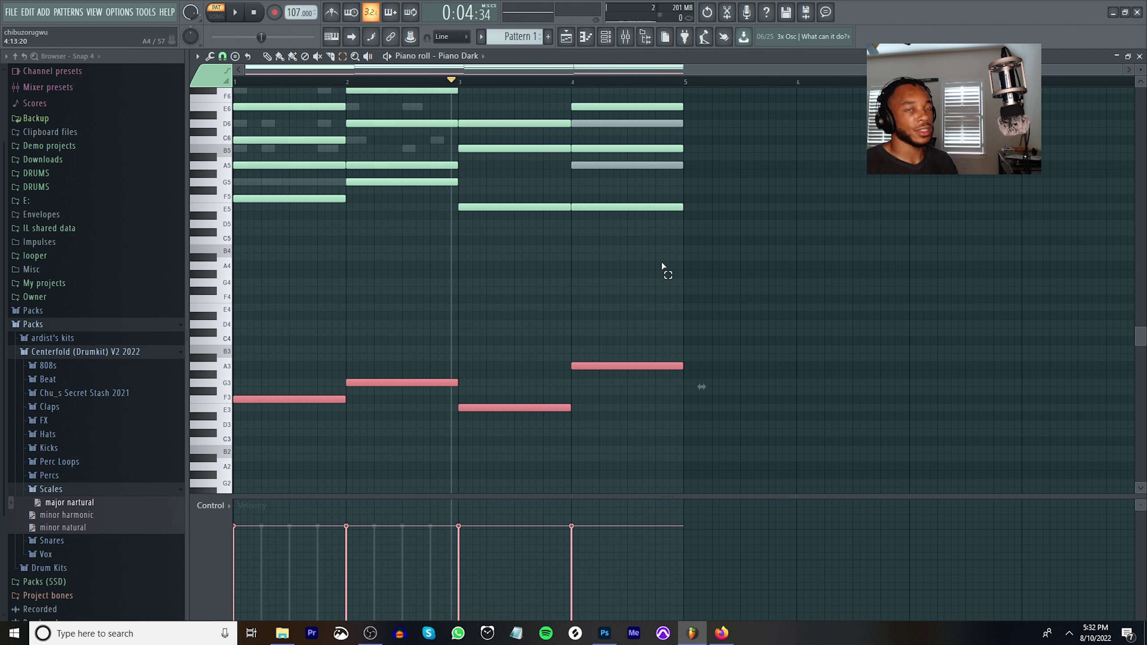
key(Down)
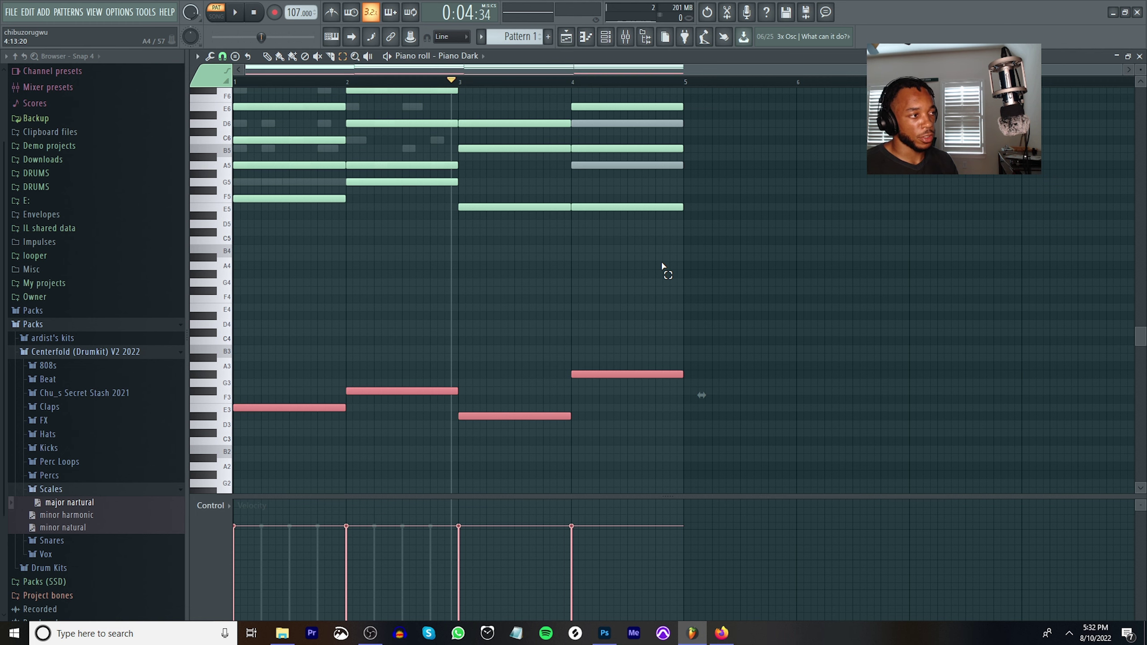
key(Up)
key(ctrl+Down)
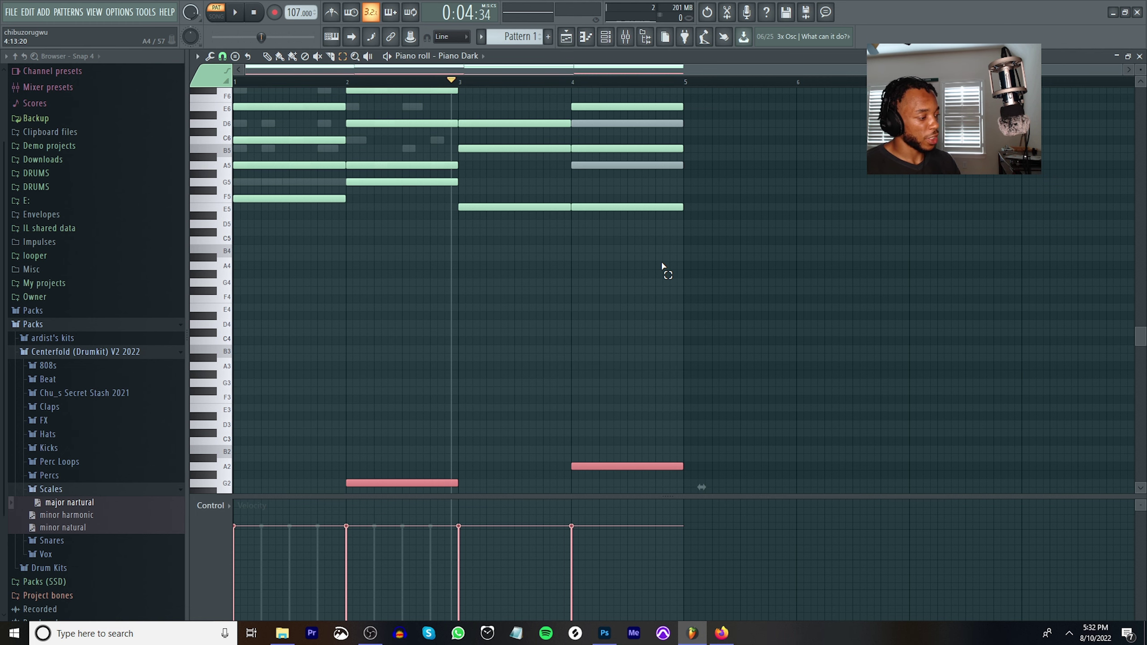
key(z)
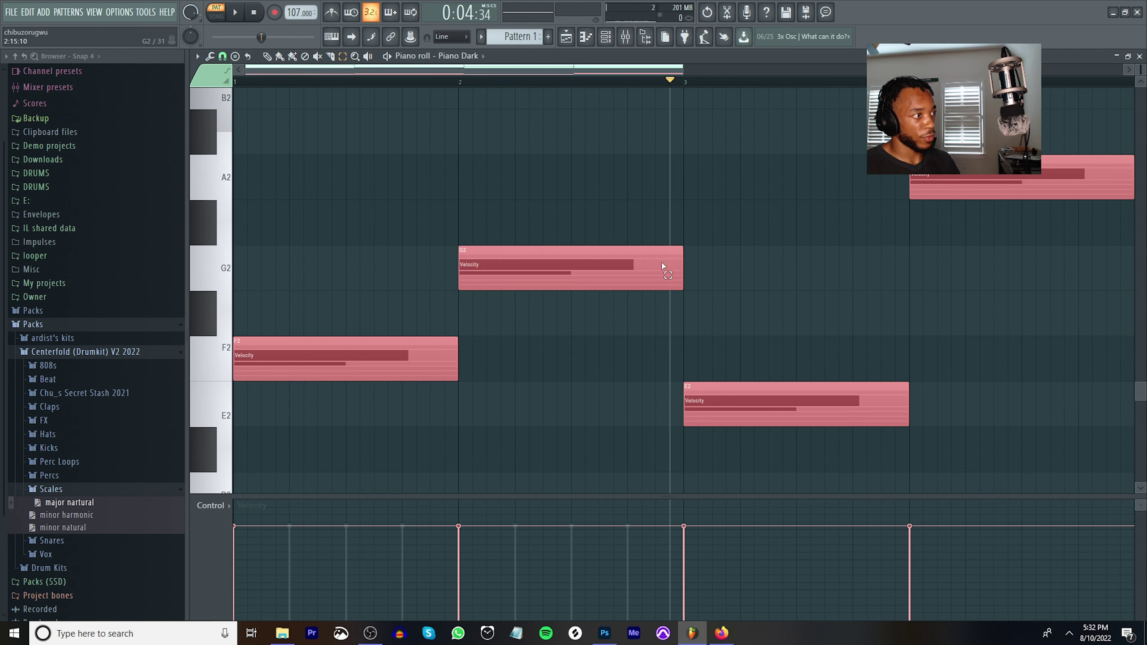
key(z)
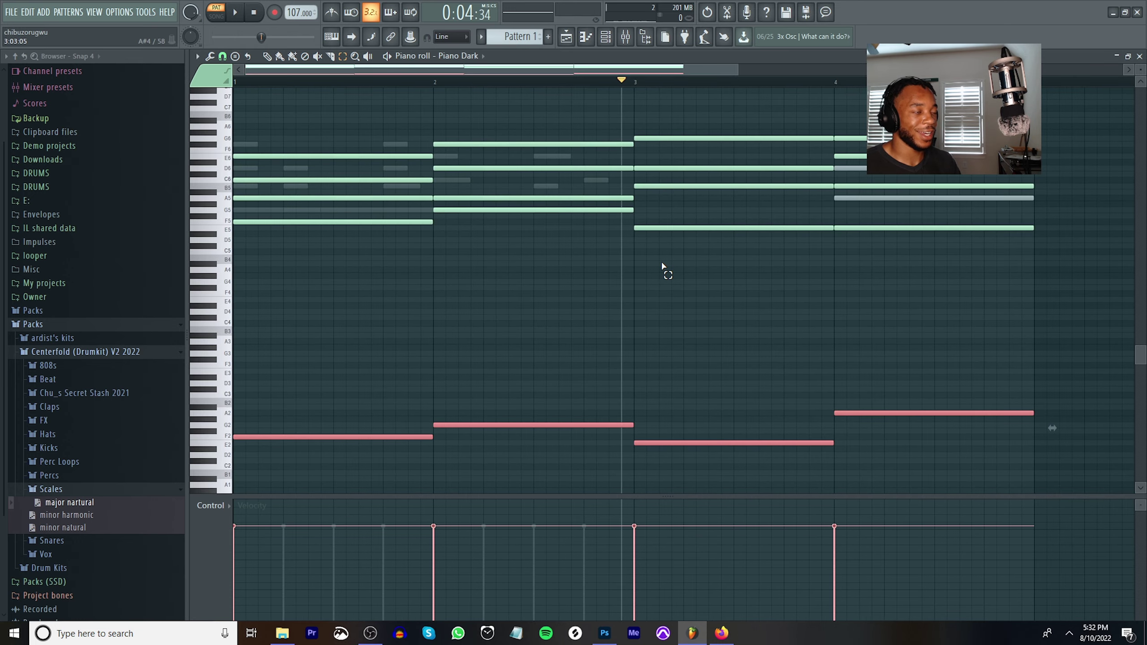
click(662, 267)
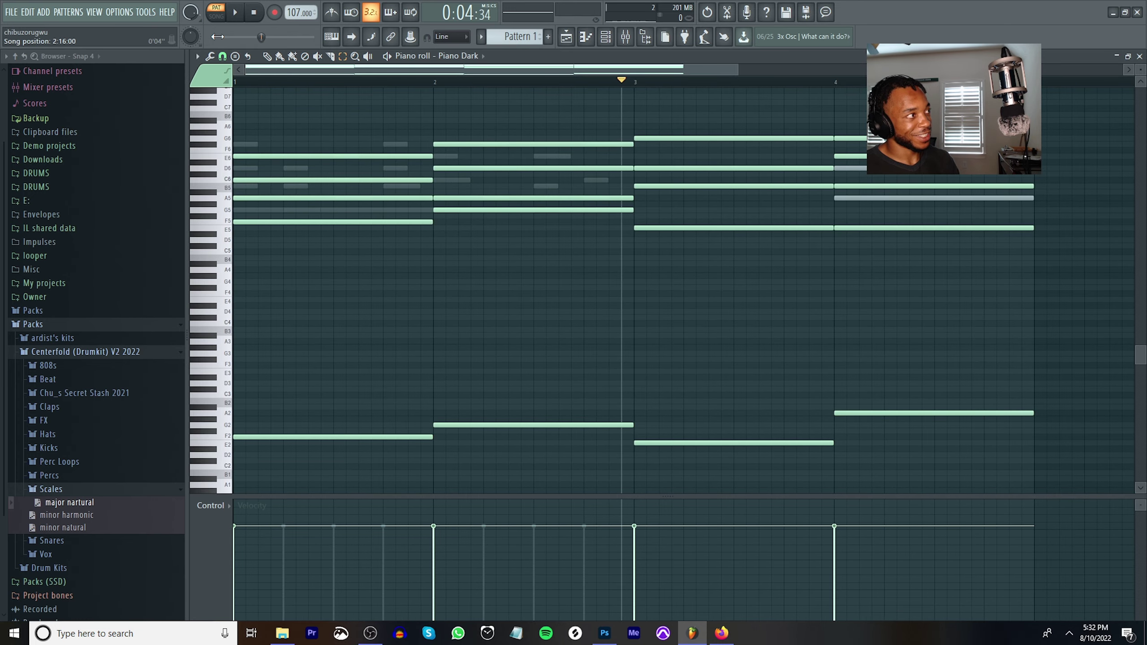
click(260, 17)
key(space)
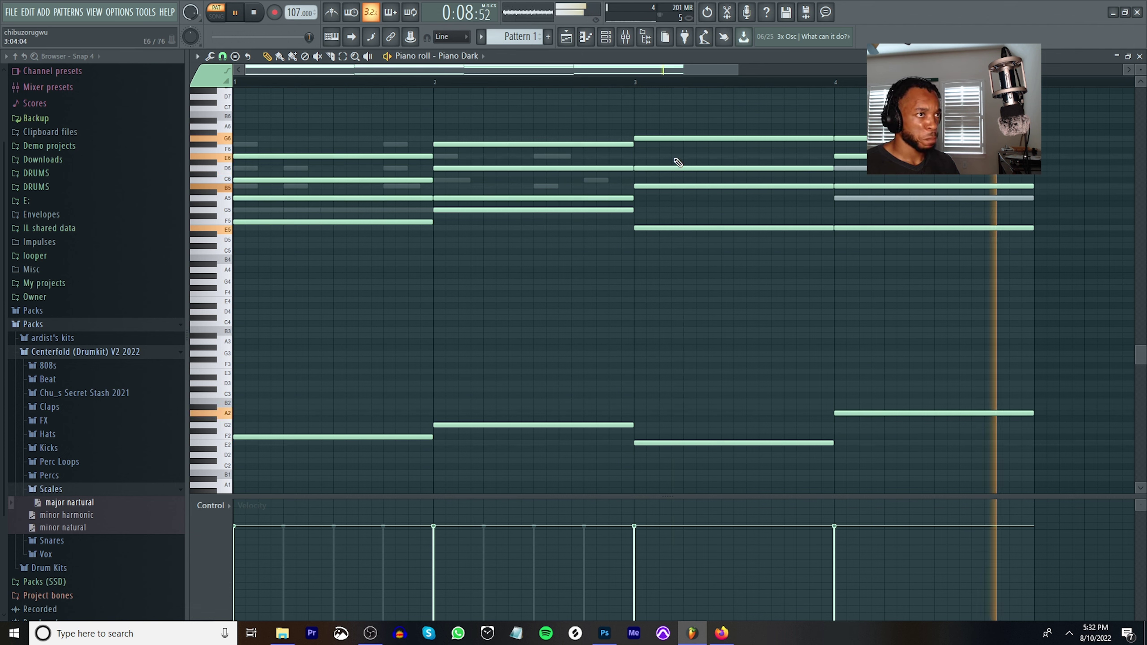
scroll(632, 190, up, 4)
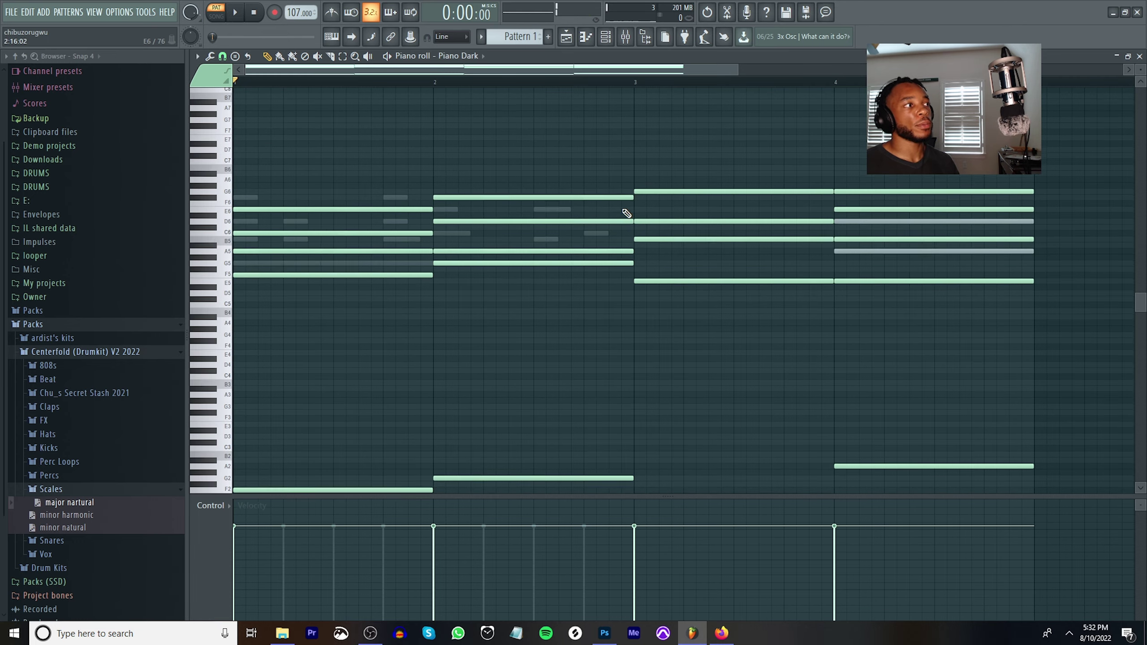
Delete the bar 4 E5 note and place a copy of that bar's A2 bass note at A4, filling the bar.
scroll(623, 206, down, 5)
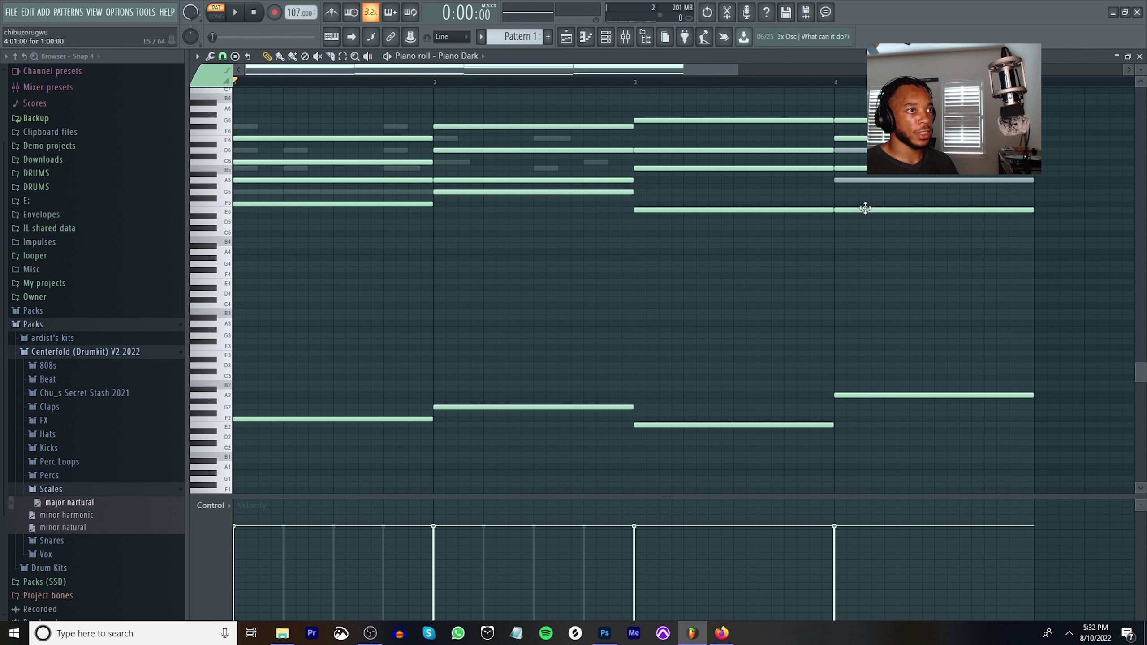
drag(863, 210, 878, 379)
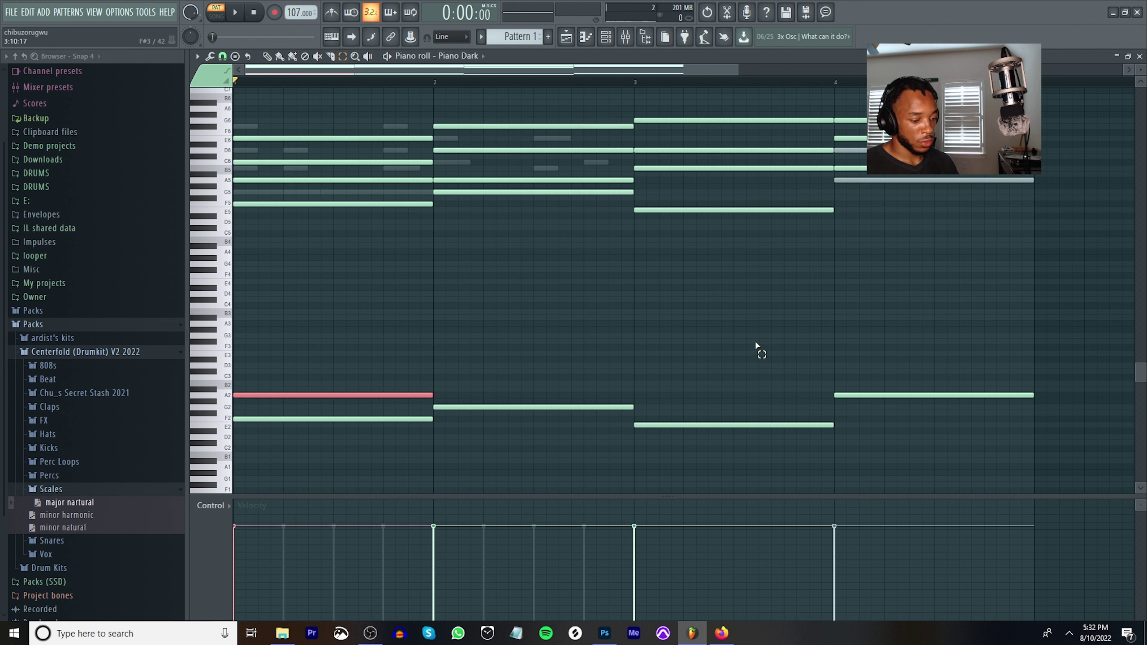
key(shift+Right)
key(shift+Right)
key(shift+Right)
key(shift+Right)
key(shift+Right)
key(shift+Right)
key(shift+Right)
key(shift+Right)
key(shift+Right)
key(shift+Right)
key(shift+Right)
key(shift+Right)
key(shift+Right)
key(shift+Right)
key(shift+Right)
key(shift+Right)
key(shift+Right)
key(shift+Right)
key(shift+Right)
key(shift+Right)
key(shift+Right)
key(shift+Right)
key(shift+Right)
key(shift+Right)
key(shift+Right)
key(shift+Right)
key(shift+Right)
key(shift+Right)
key(shift+Right)
key(shift+Right)
key(shift+Right)
key(shift+Right)
key(shift+Right)
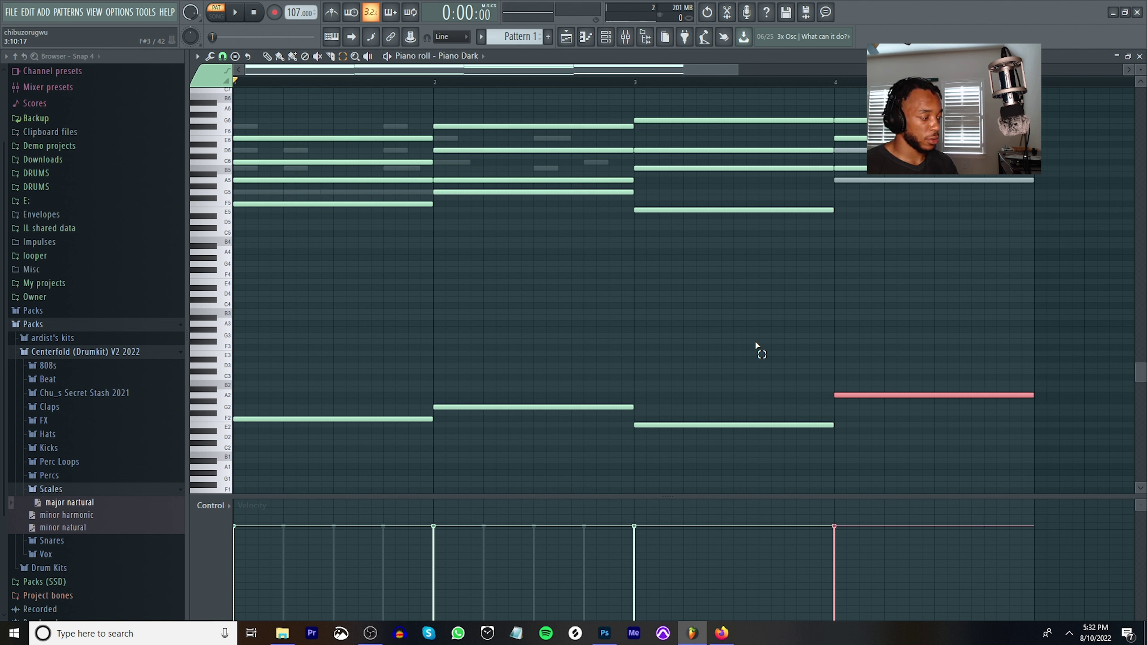
key(ctrl+Up)
key(ctrl+Up)
key(ctrl+Up)
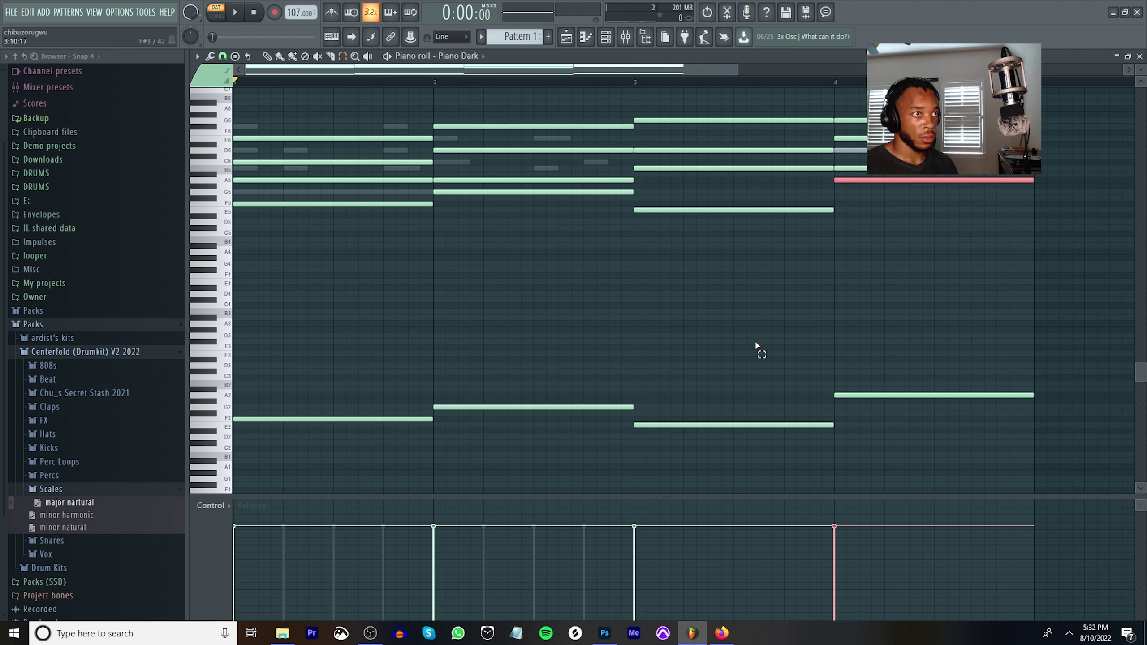
key(ctrl+Down)
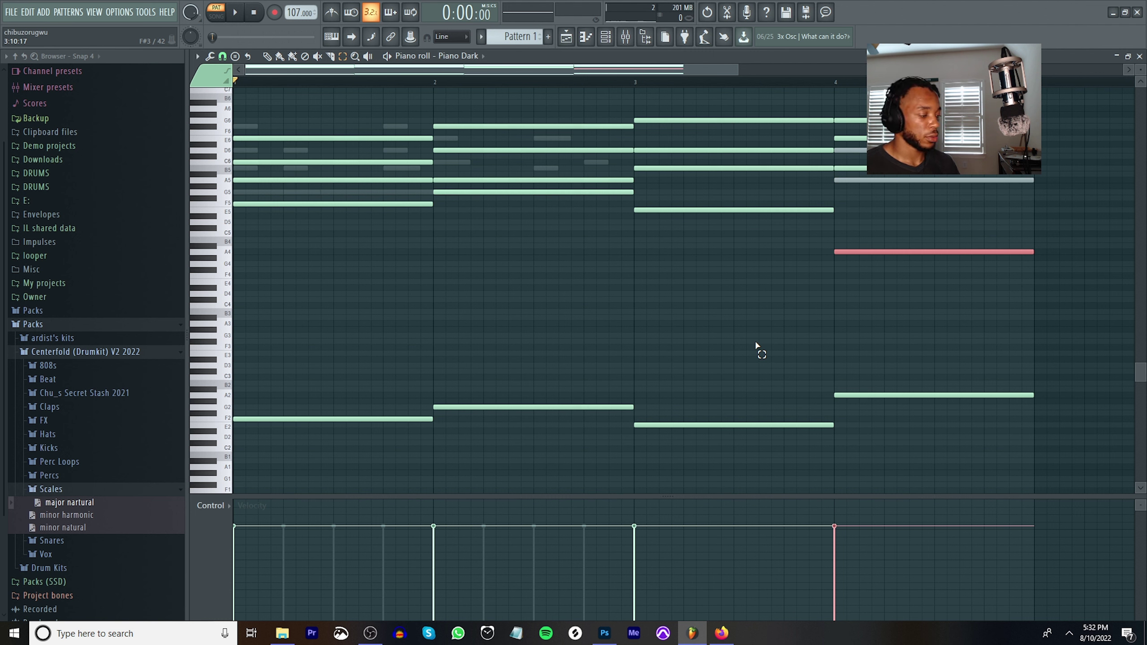
Unmute the bar 4 A5 note and duplicate that bar's E6 note one octave lower at E5 during playback.
key(t)
click(903, 180)
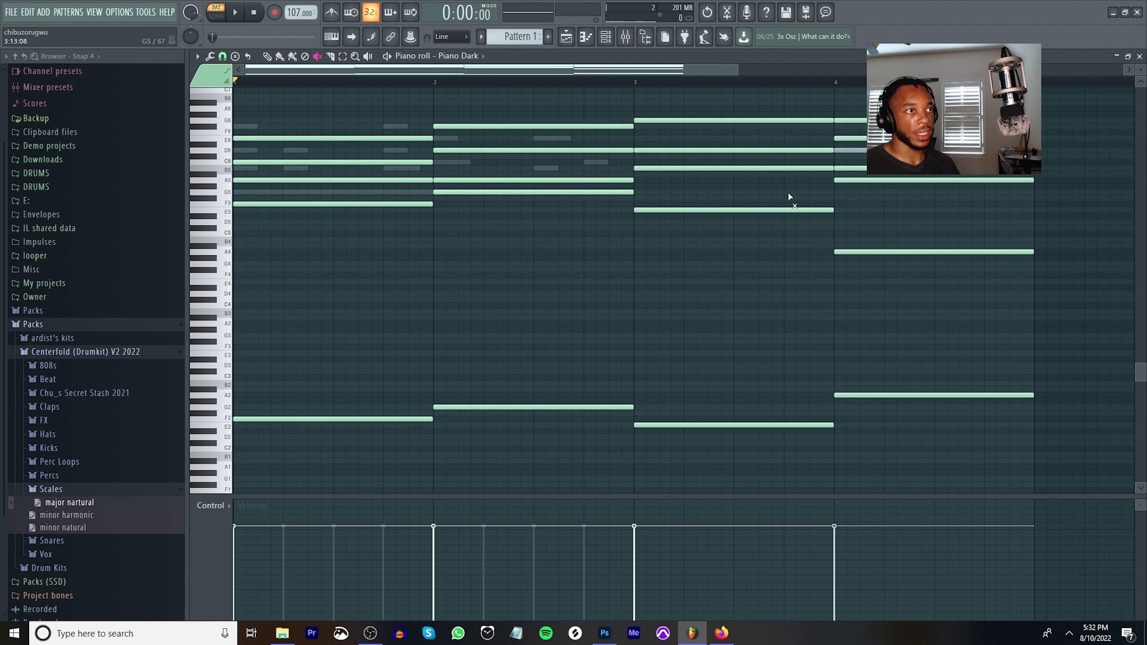
key(space)
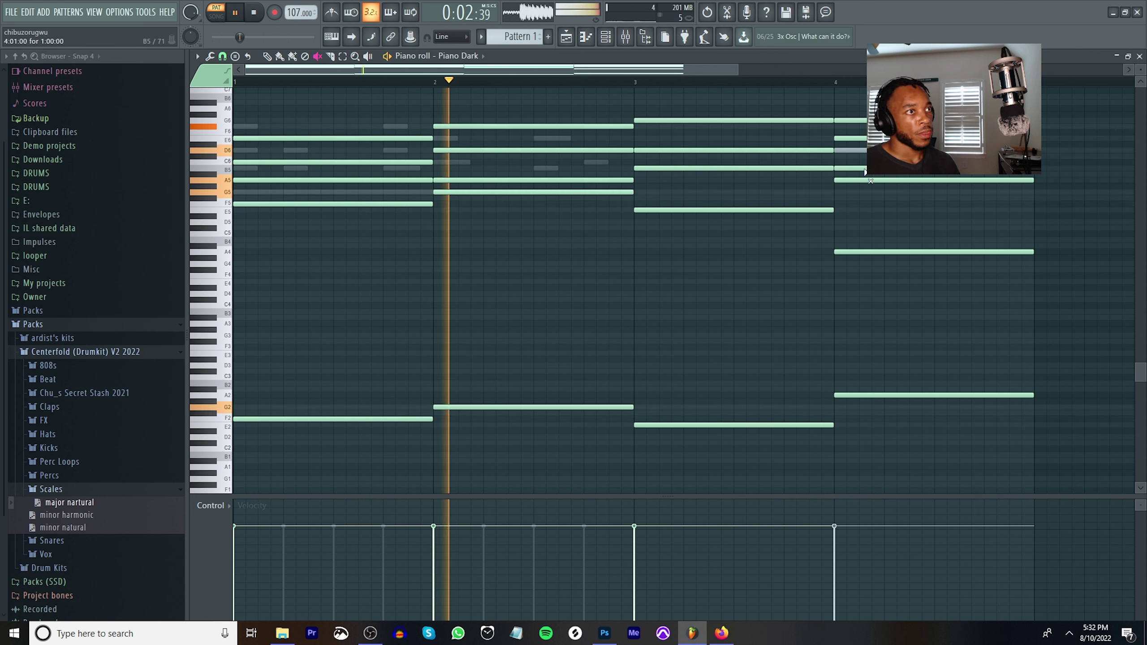
click(862, 139)
key(ctrl+Down)
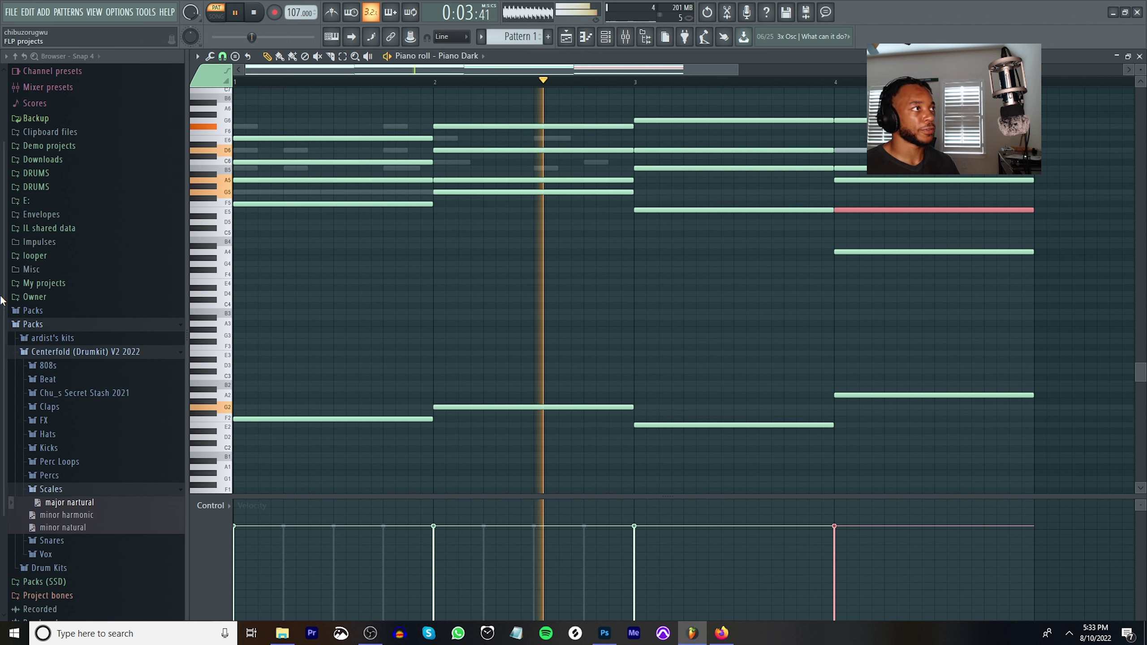
Set the project tempo to 102 BPM and clear the note selection.
drag(307, 14, 307, 23)
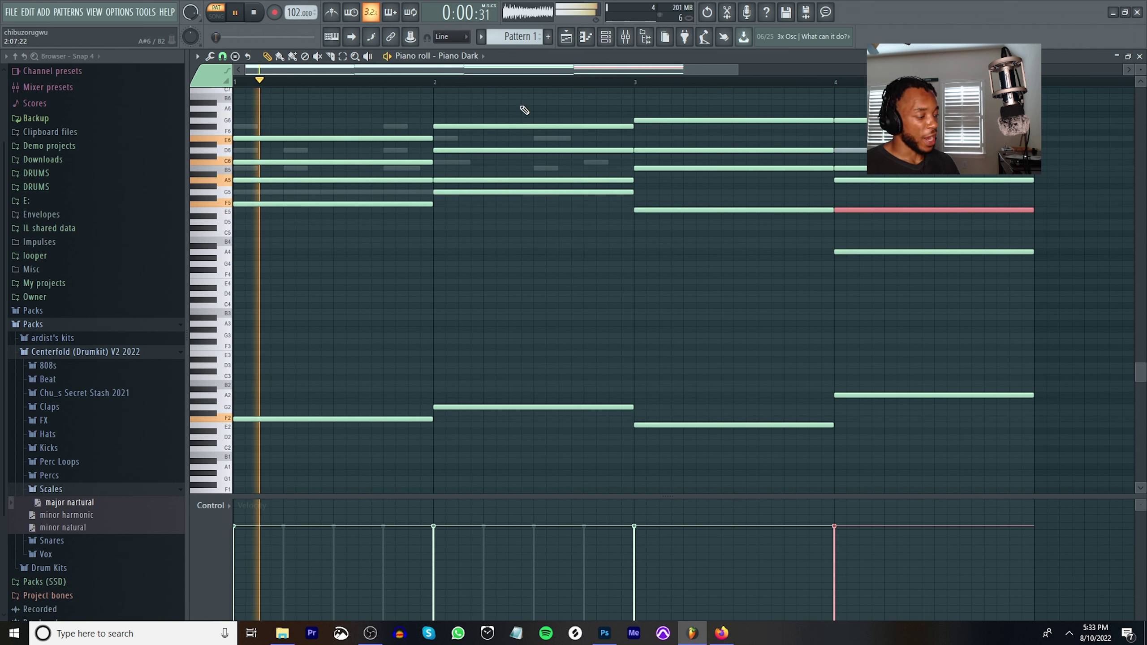
key(alt+s)
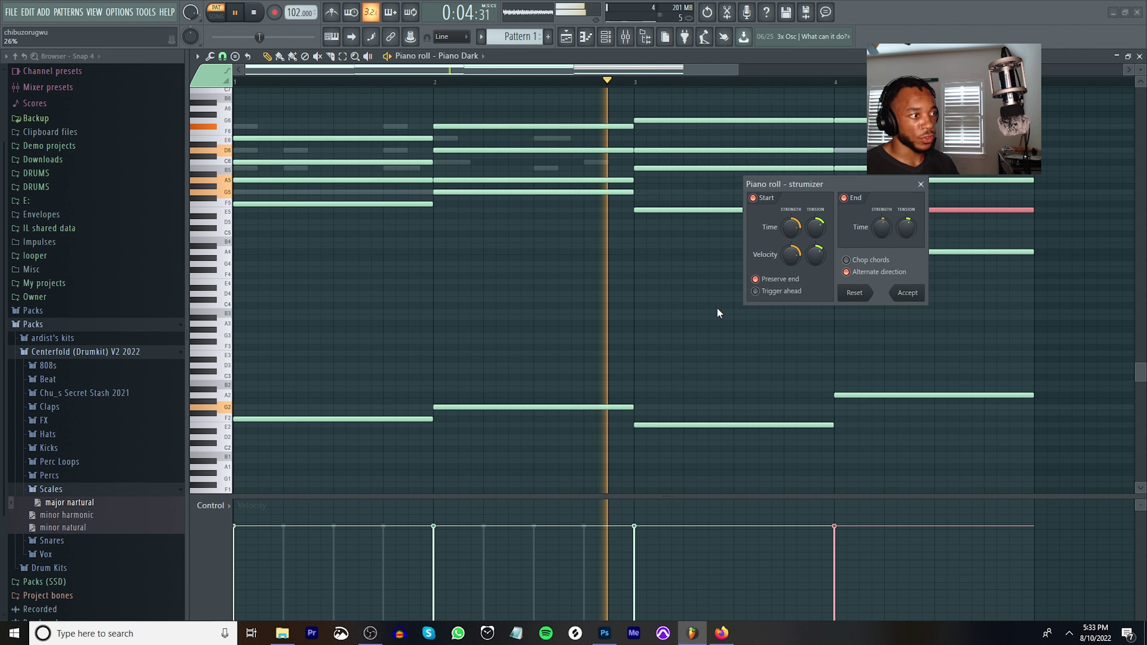
key(Escape)
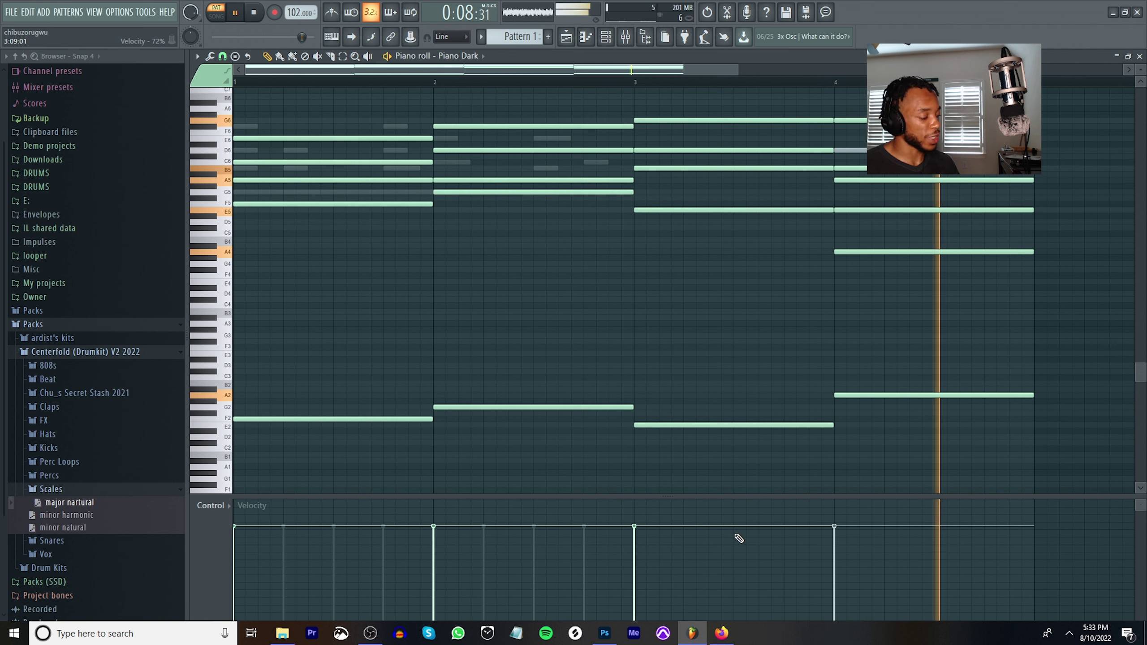
Strum all the notes with Preserve end and Alternate direction, reversing and shortening the start time offset and reducing the velocity strength.
key(alt+s)
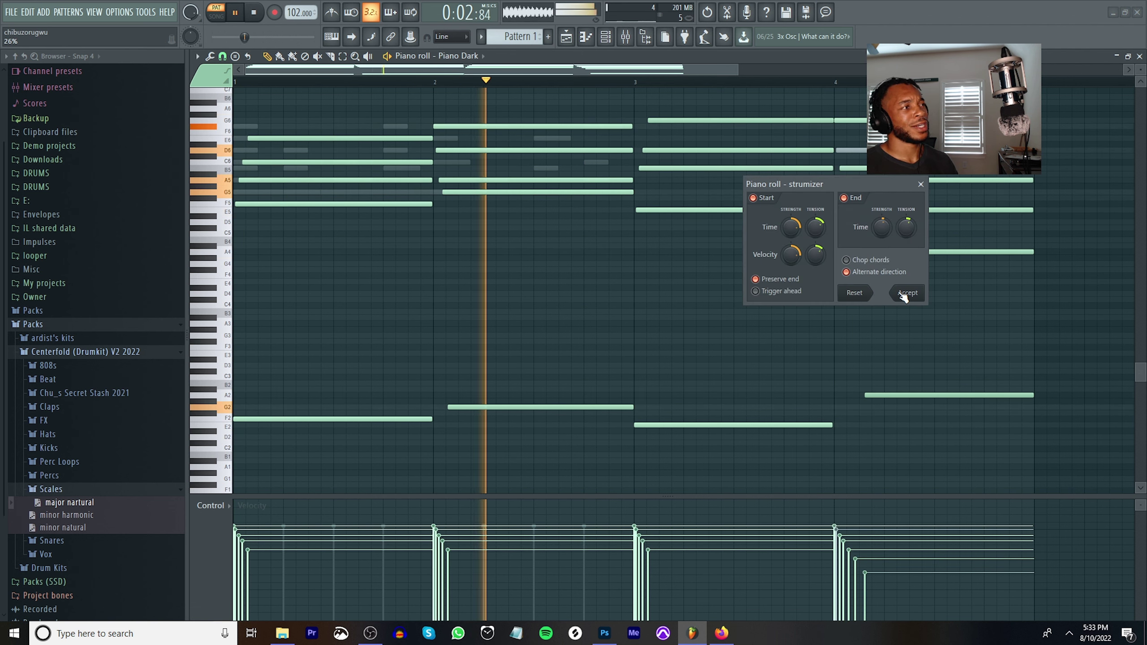
drag(794, 230, 795, 246)
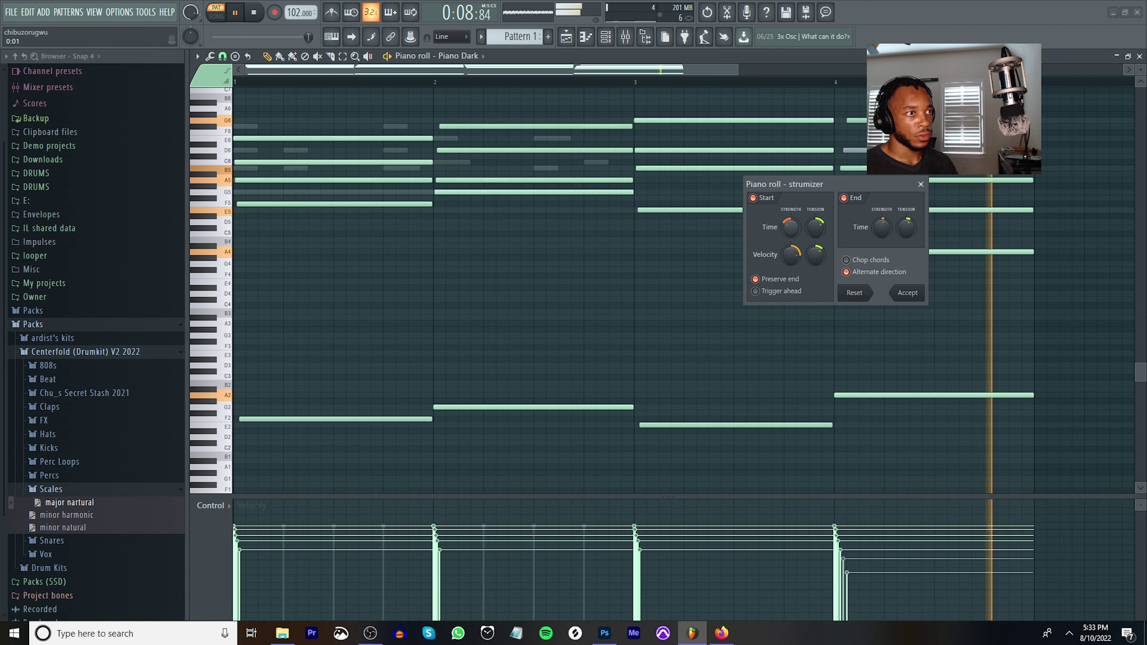
drag(792, 262, 786, 261)
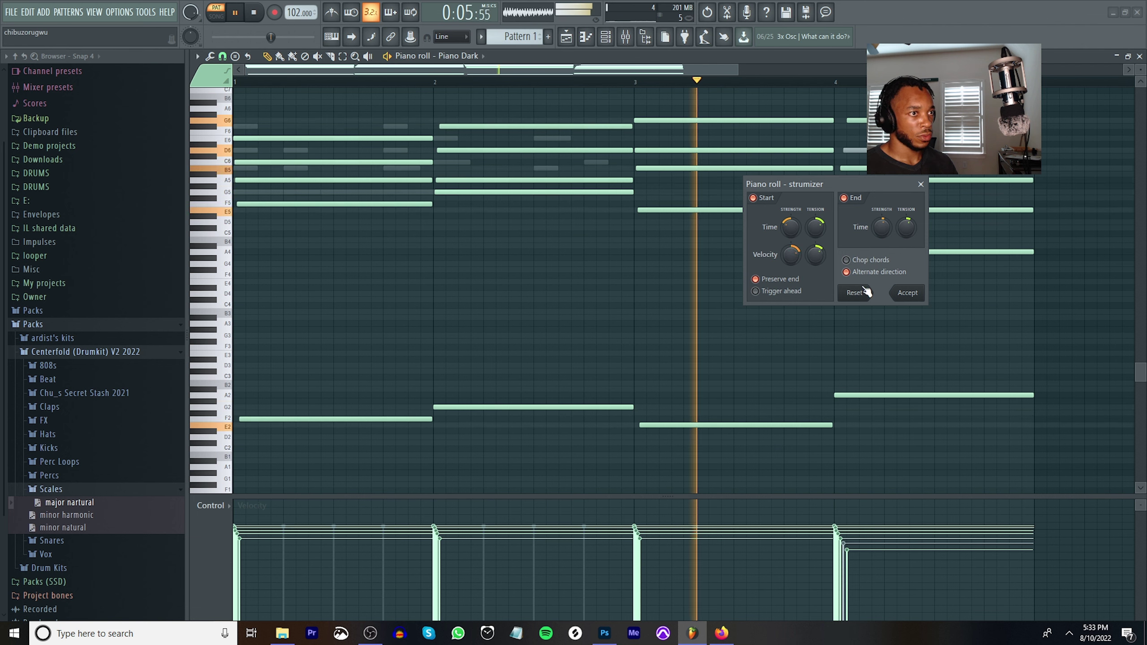
click(906, 297)
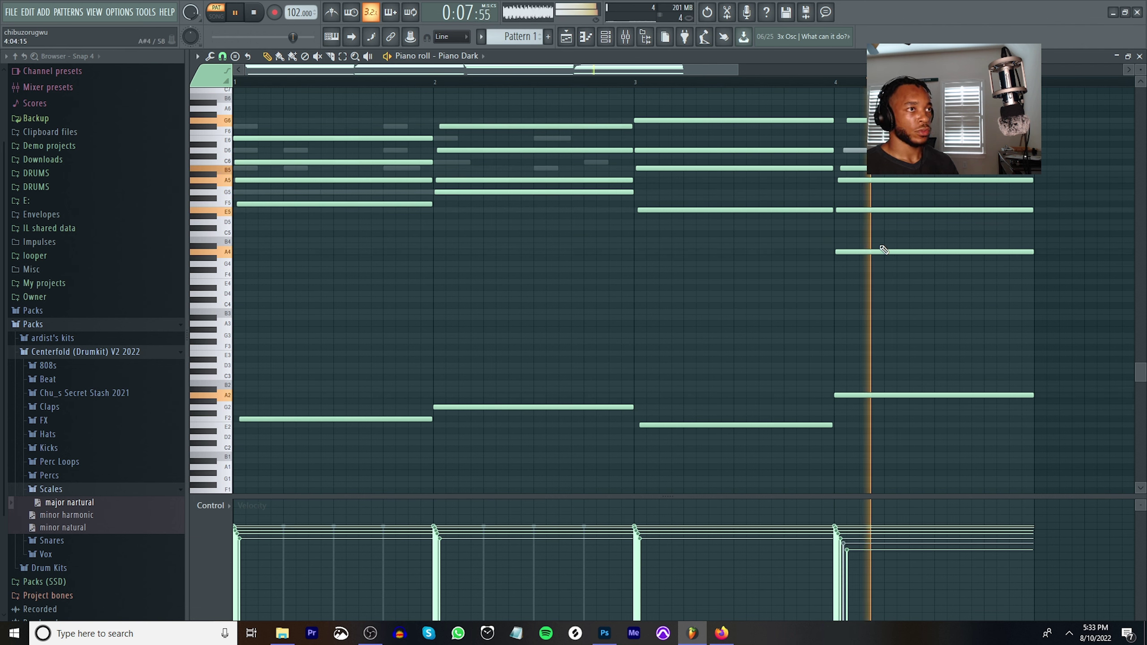
Close the piano roll to hear the strummed progression, stop playback, and reopen the Piano Dark channel's notes.
click(1139, 56)
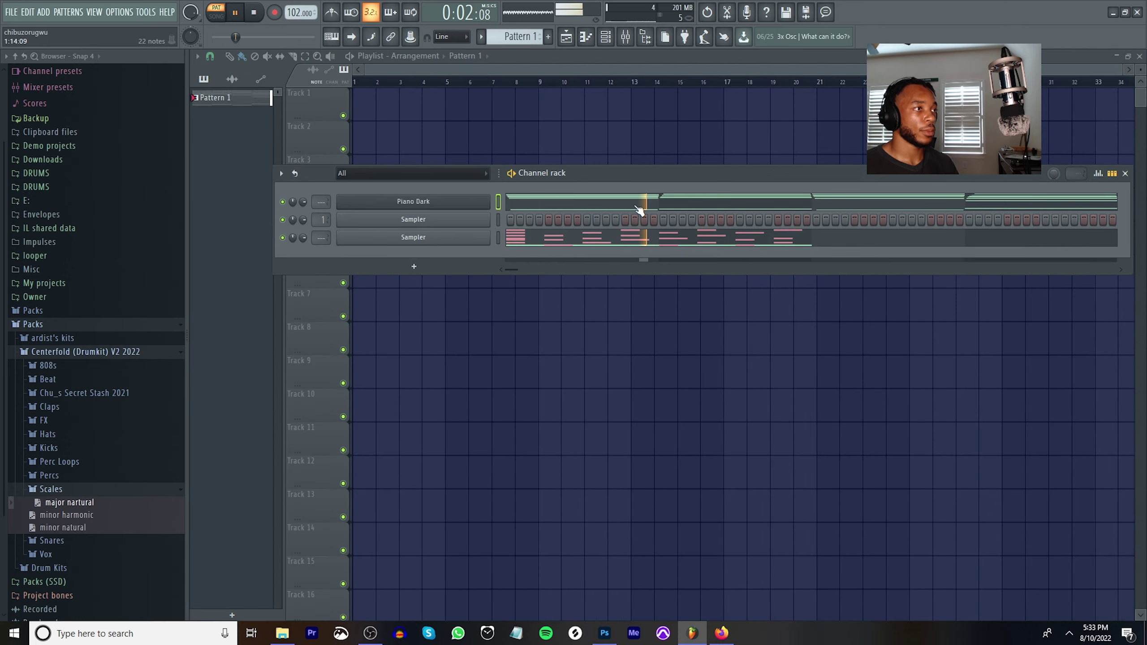
key(space)
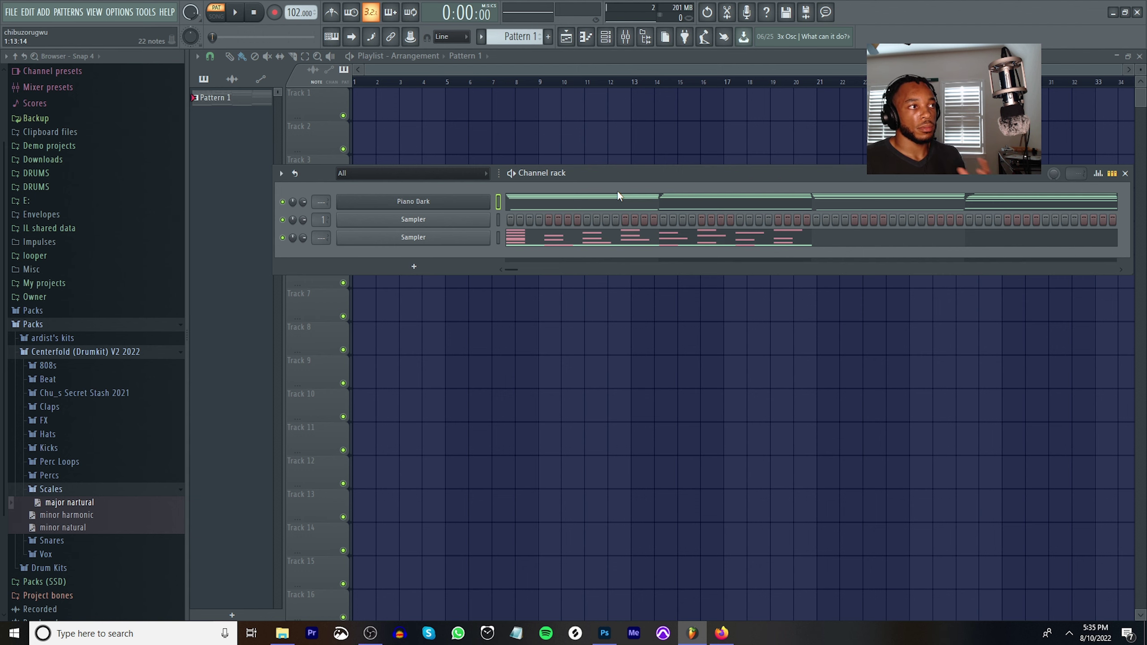
click(650, 203)
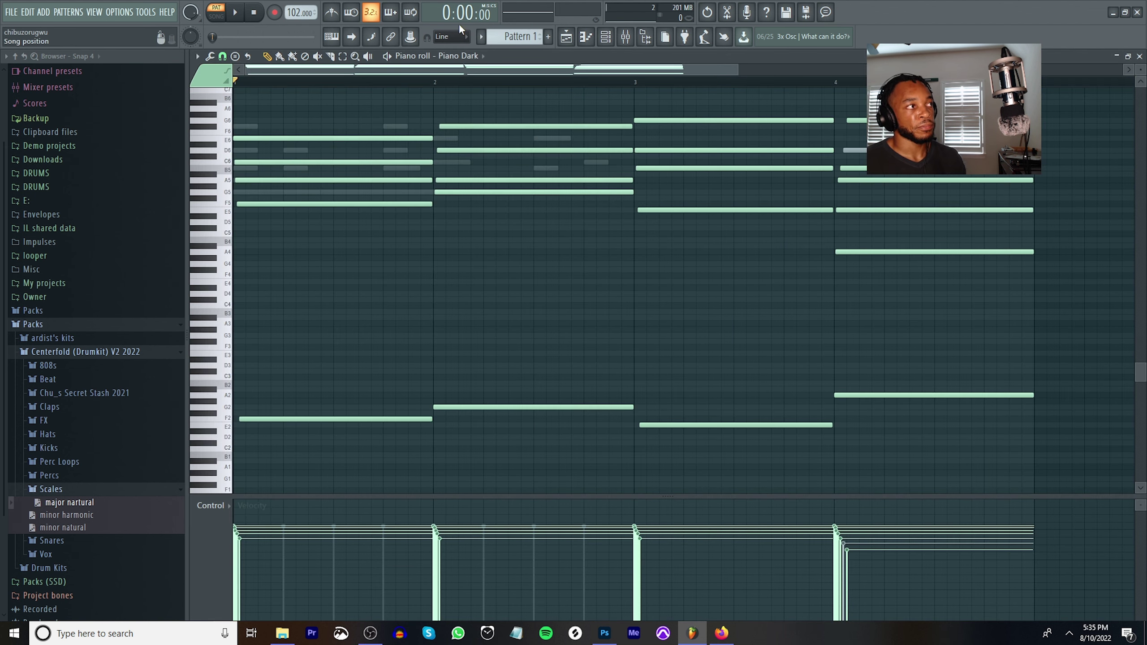
Close the Piano Dark piano roll and insert a Sytrus channel between Piano Dark and the first Sampler channel.
scroll(531, 118, up, 3)
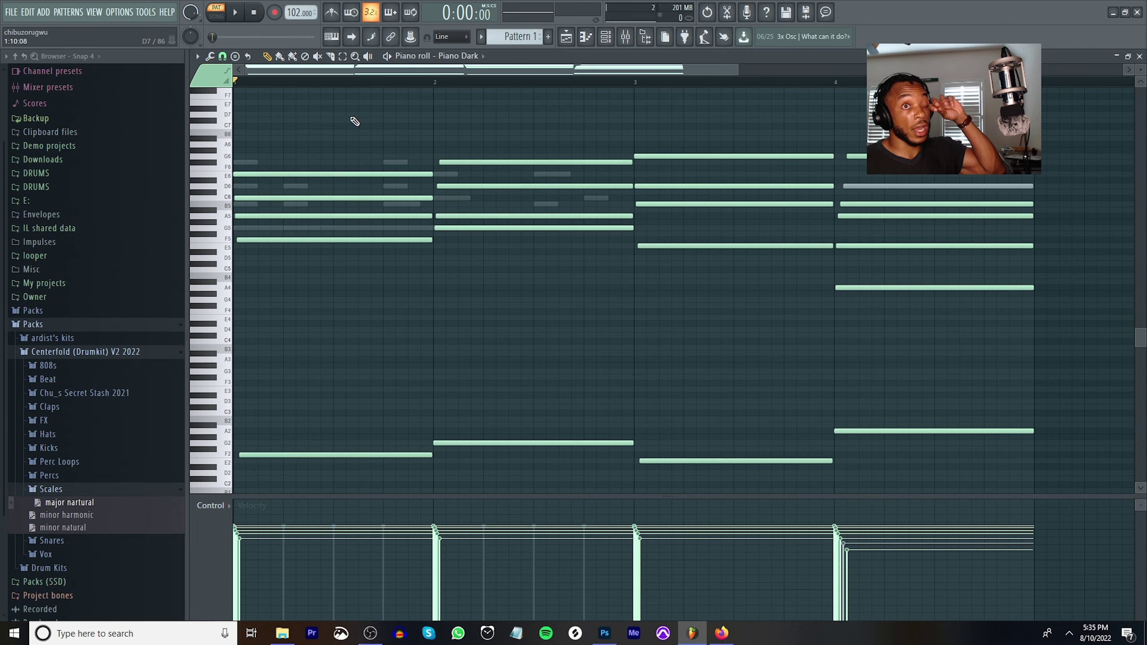
click(1139, 55)
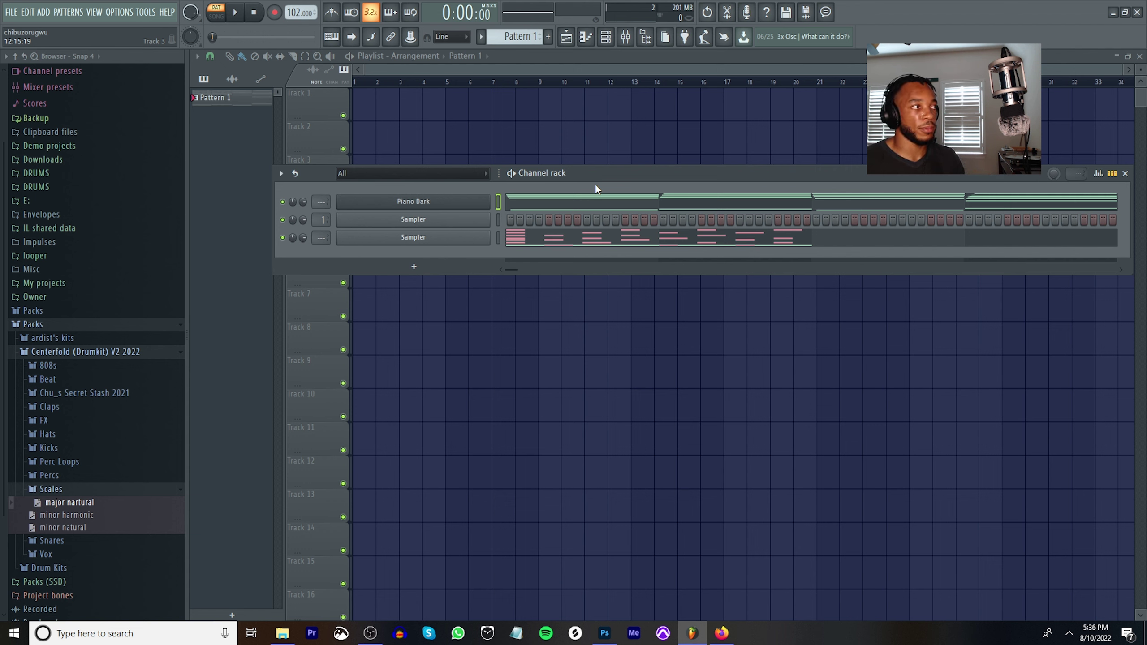
scroll(84, 483, down, 3)
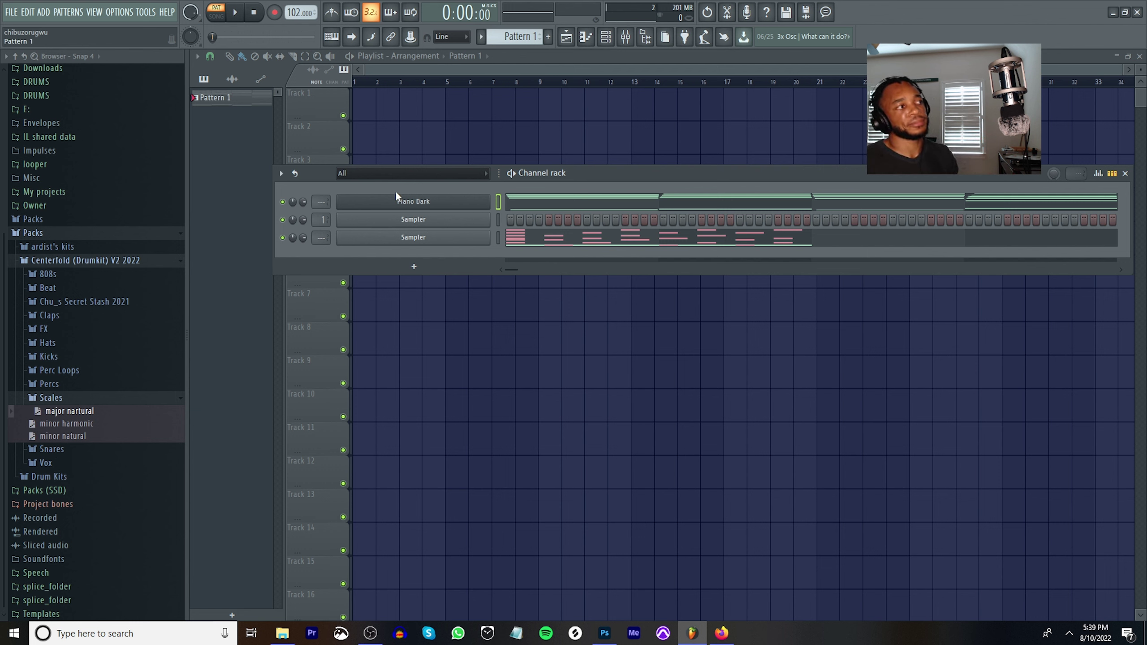
right_click(445, 224)
mouse_move(532, 312)
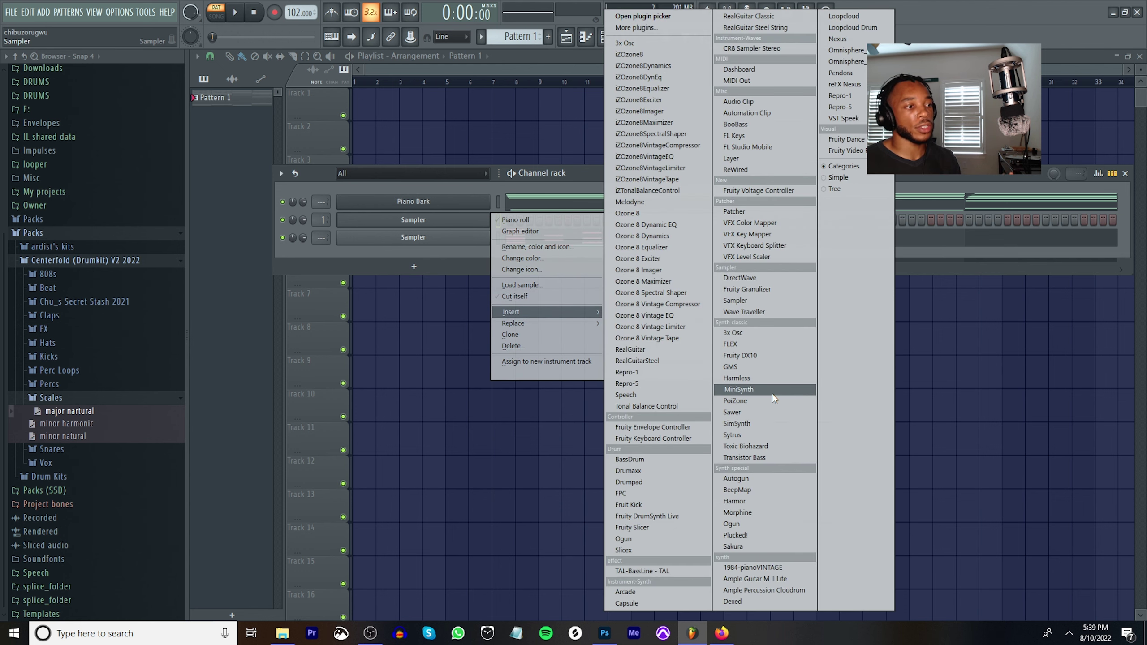
click(733, 434)
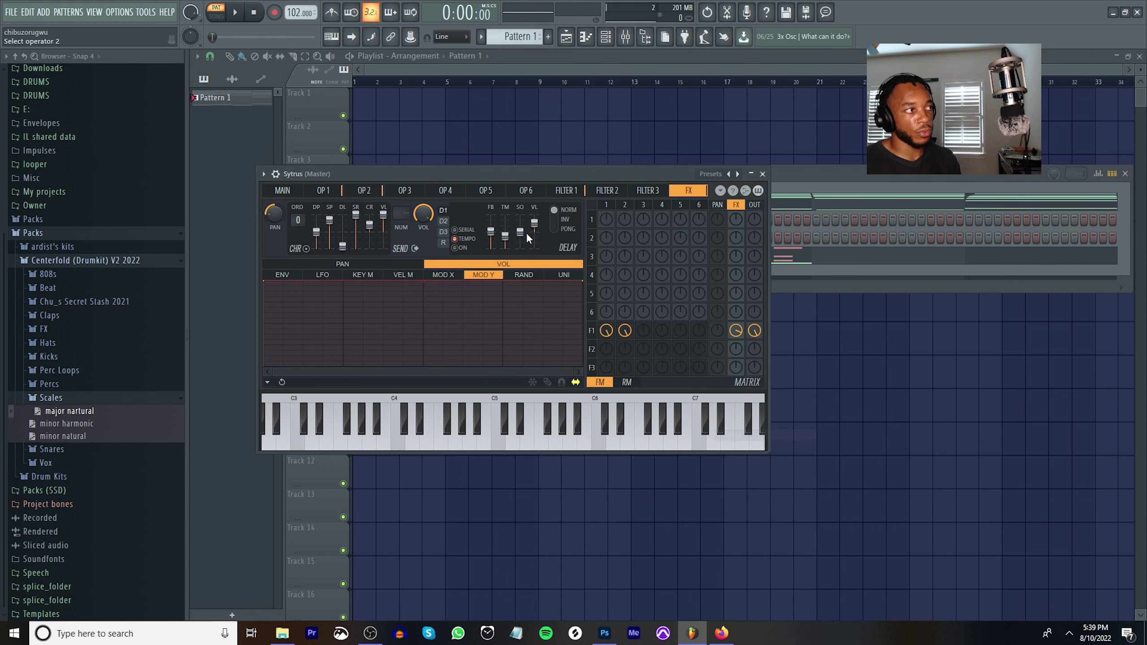
Load the Amyleigh pad preset in Sytrus and close the plugin window.
click(263, 174)
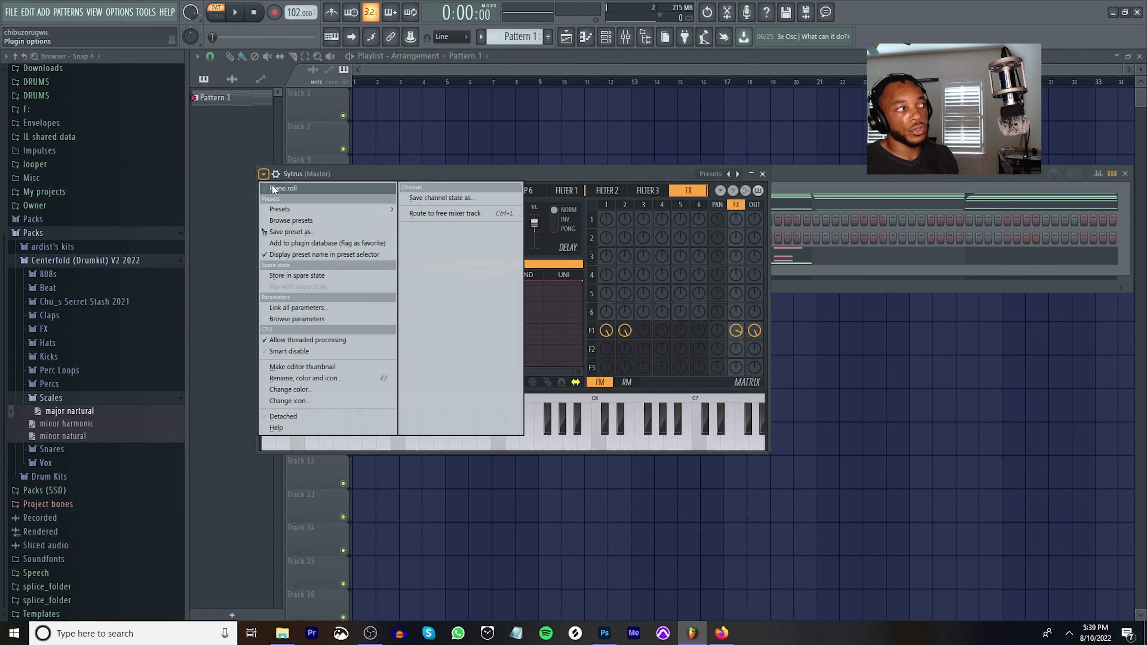
mouse_move(343, 209)
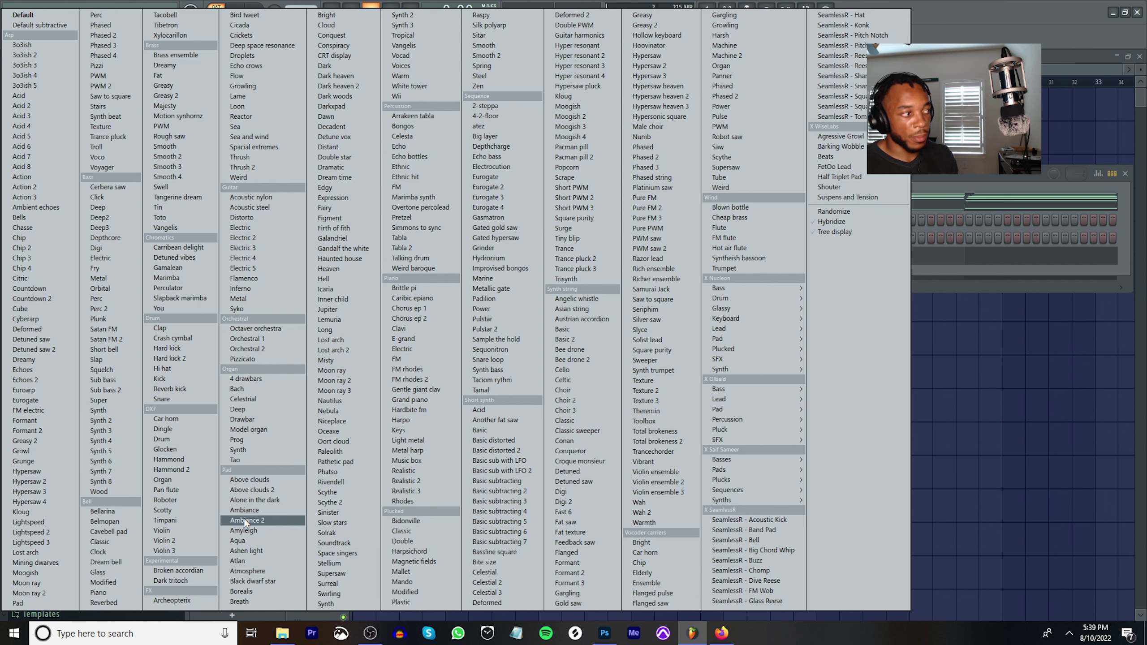
click(252, 531)
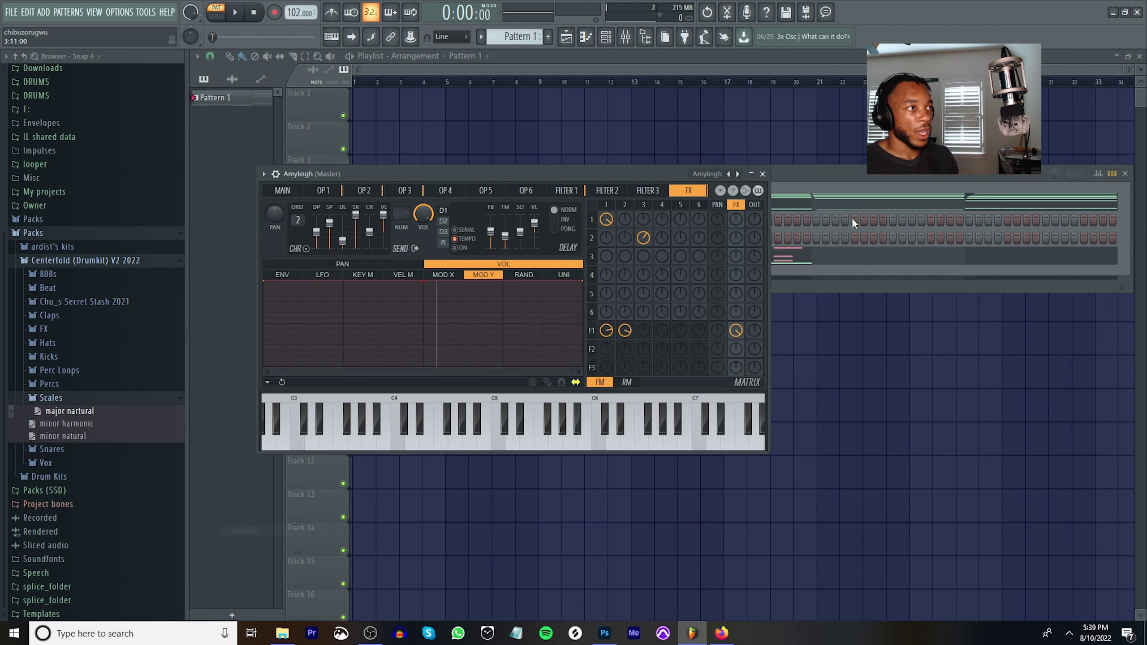
click(762, 174)
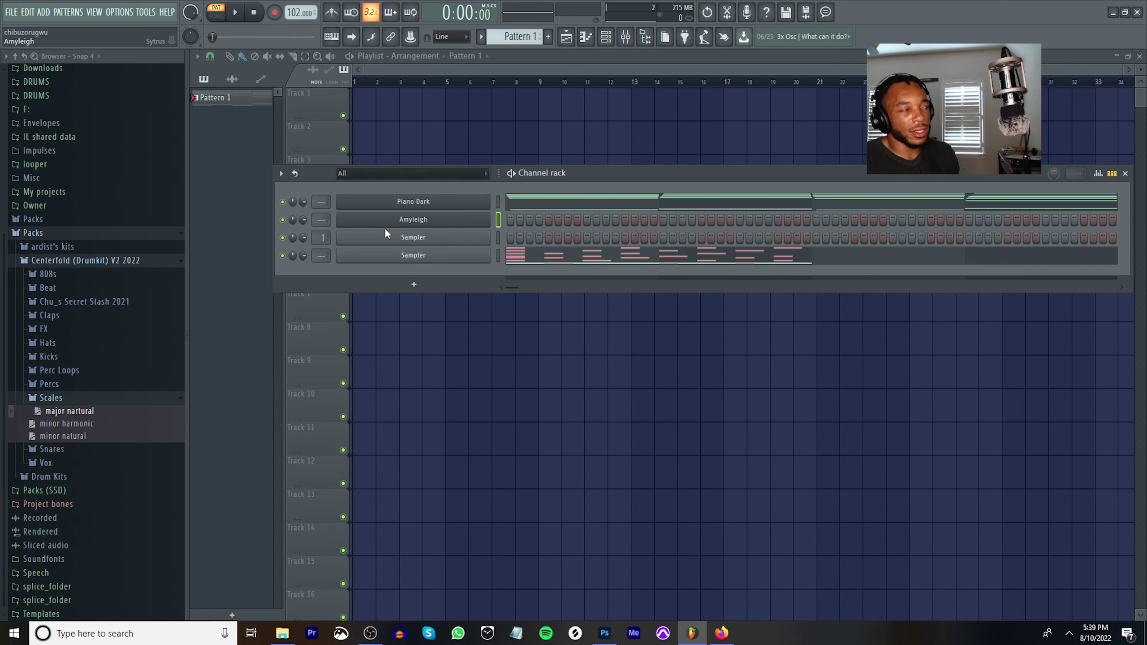
Copy the Piano Dark notes into the Amyleigh channel, one octave higher, and show them in its piano roll.
right_click(422, 201)
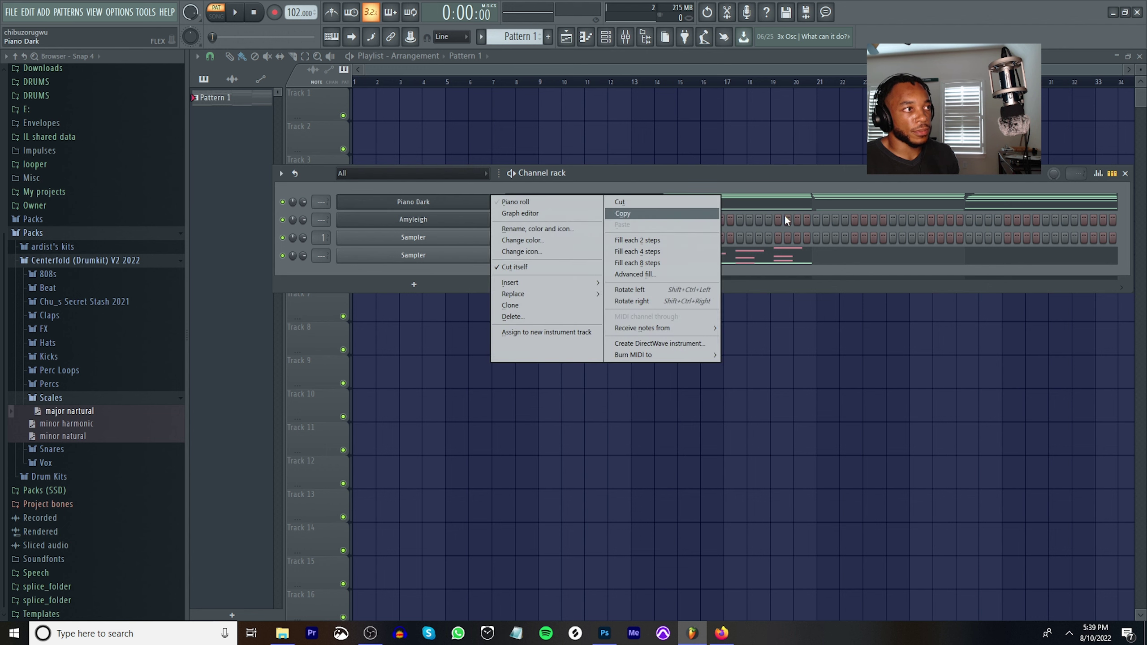
click(626, 212)
right_click(421, 221)
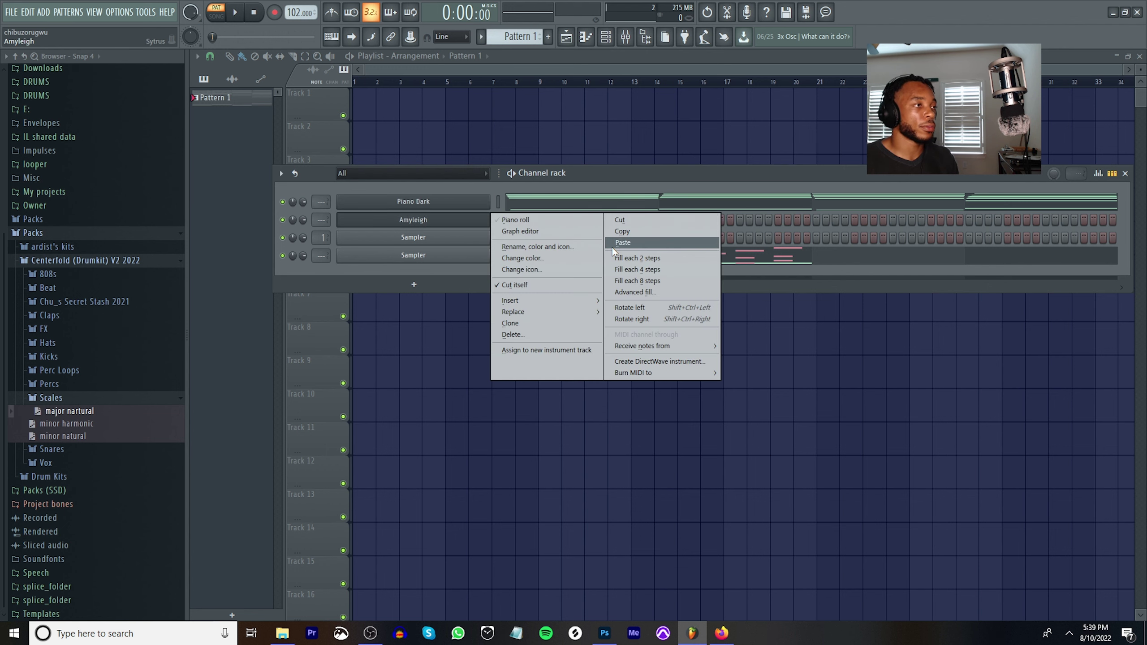
click(622, 243)
click(603, 221)
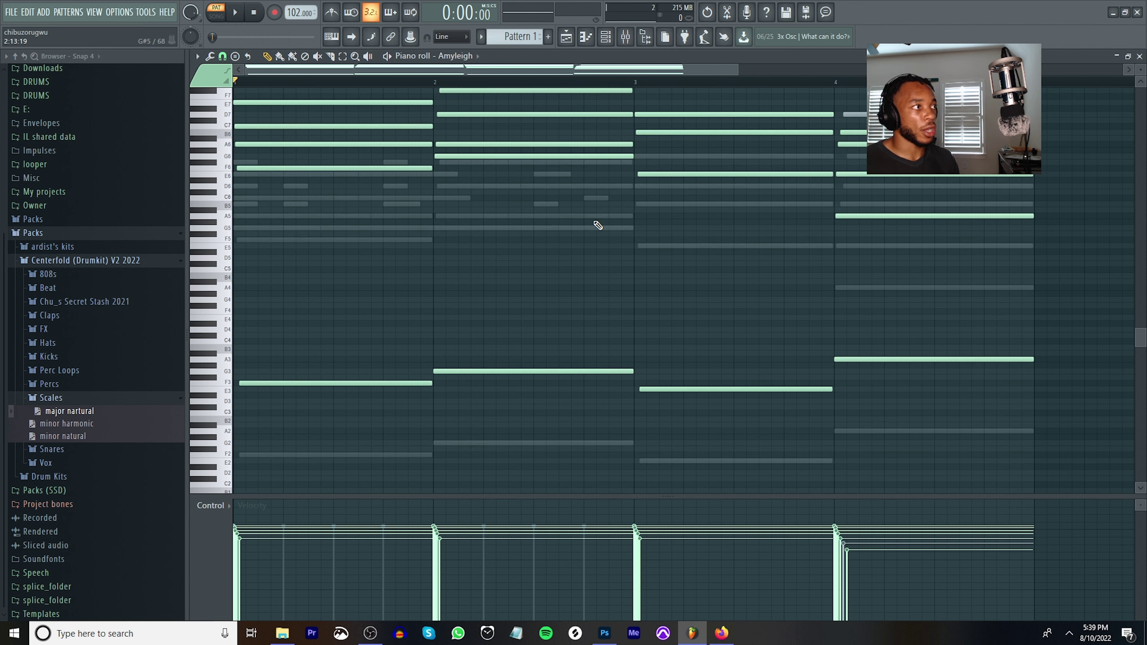
During playback, lower the Amyleigh notes C7 in bar 1 and D7 in bars 2 and 3 by one octave.
key(space)
drag(371, 118, 366, 142)
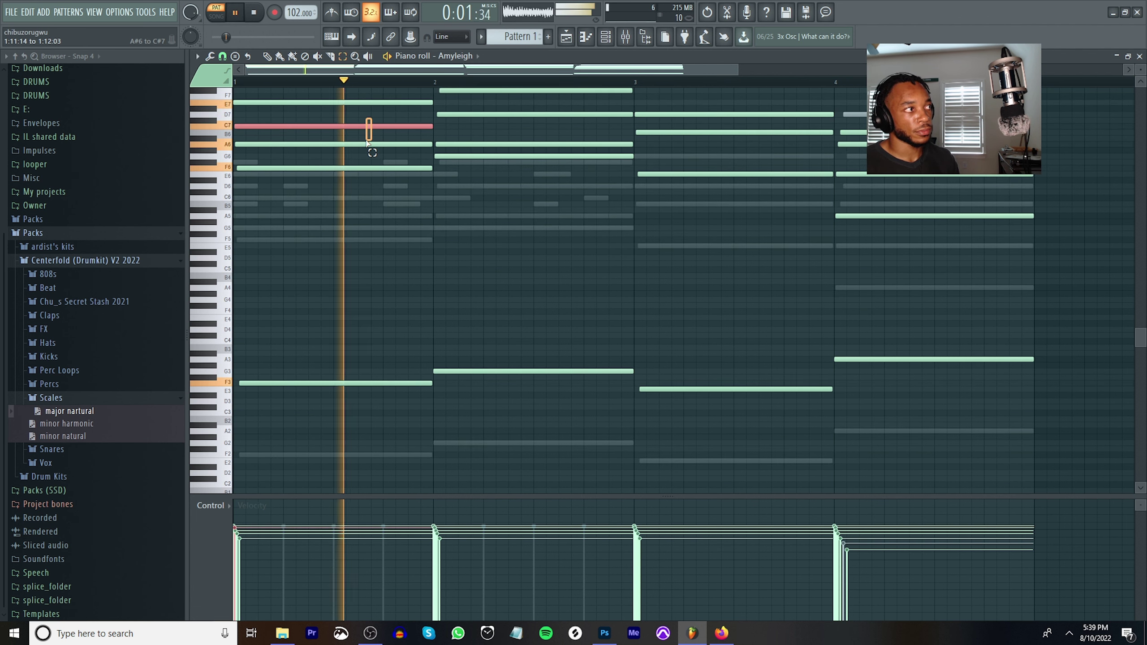
key(ctrl+Down)
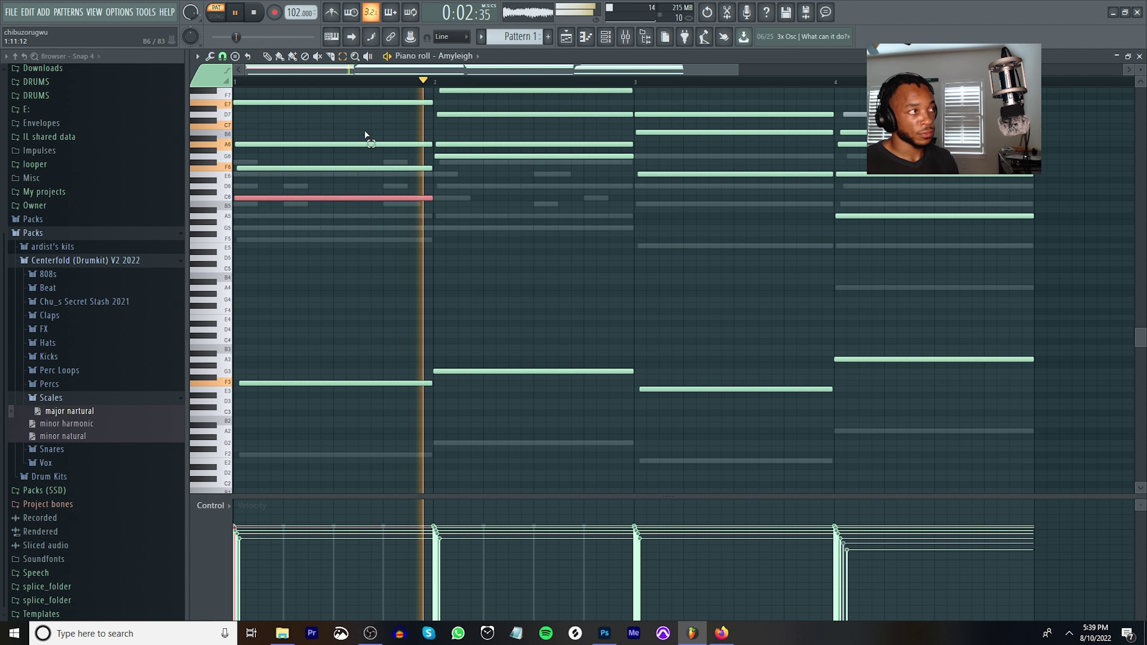
click(603, 115)
key(ctrl+Down)
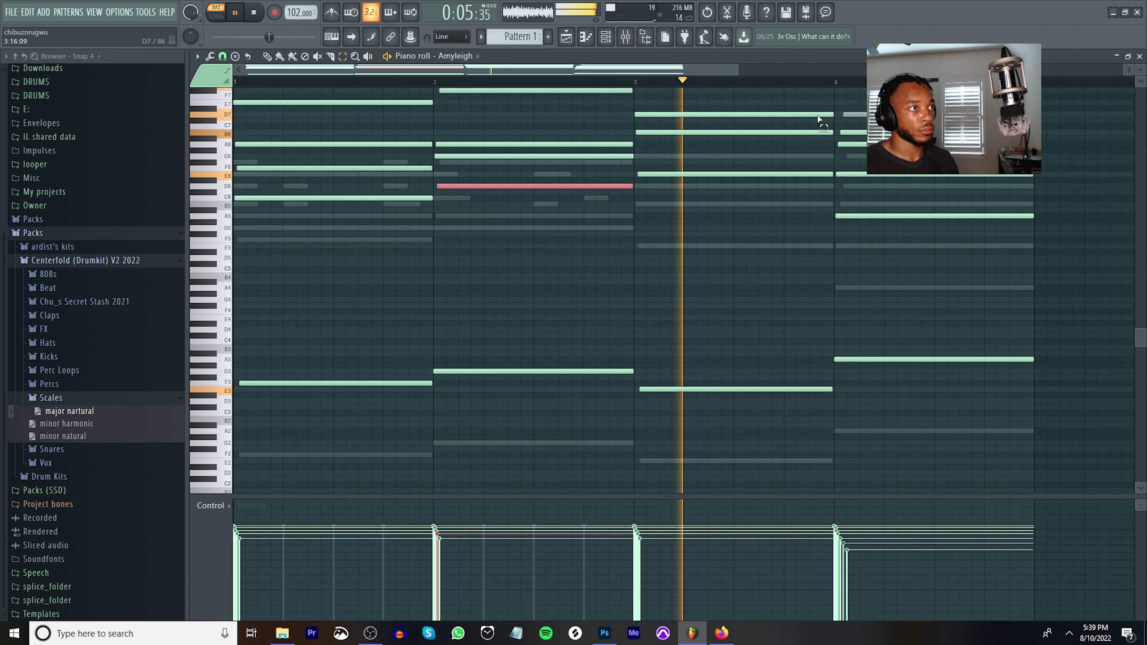
scroll(795, 160, up, 3)
click(743, 171)
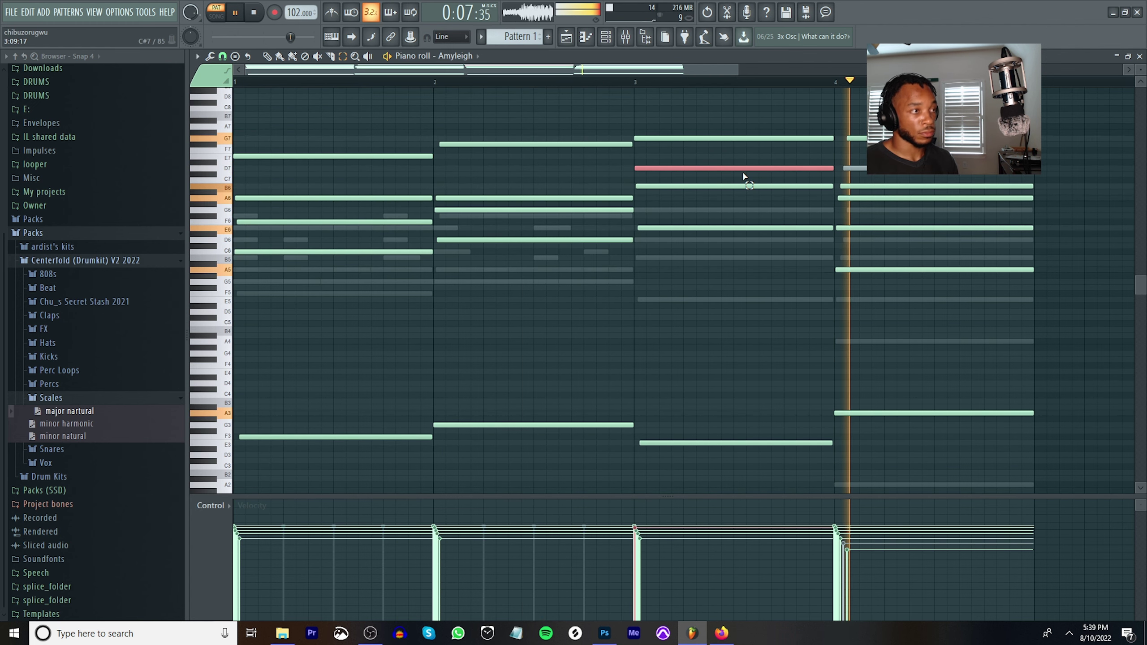
key(ctrl+Down)
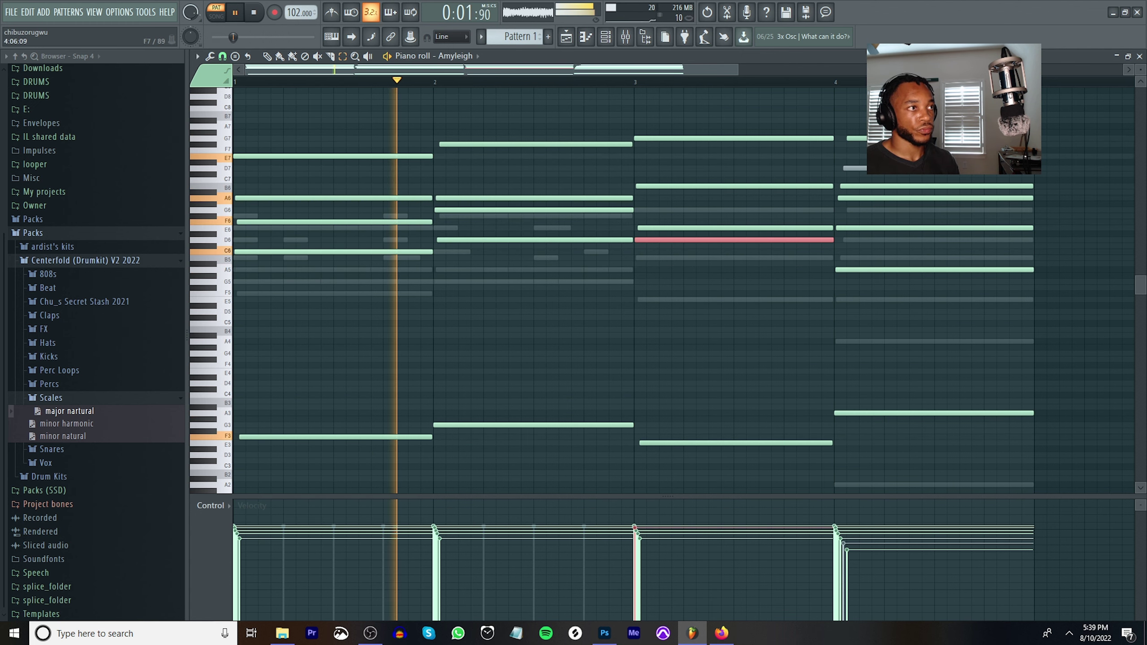
Close the piano roll, set the Amyleigh channel volume to 48% during playback, and stop playback.
key(F7)
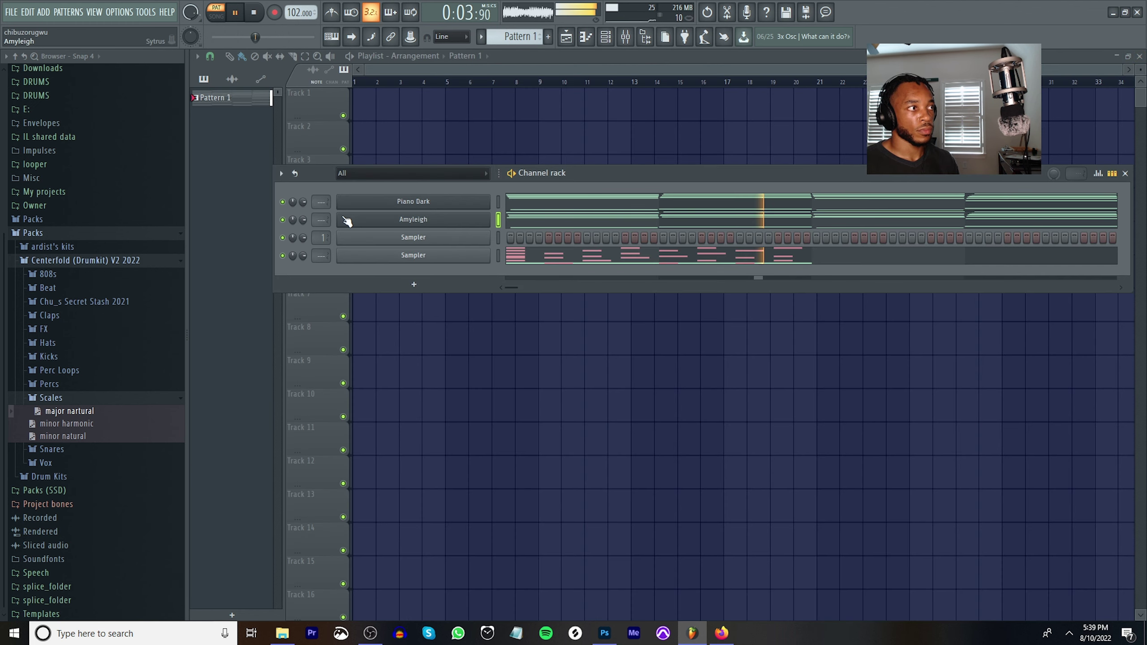
mouse_move(302, 220)
mouse_down()
mouse_move(303, 236)
mouse_move(303, 221)
mouse_up()
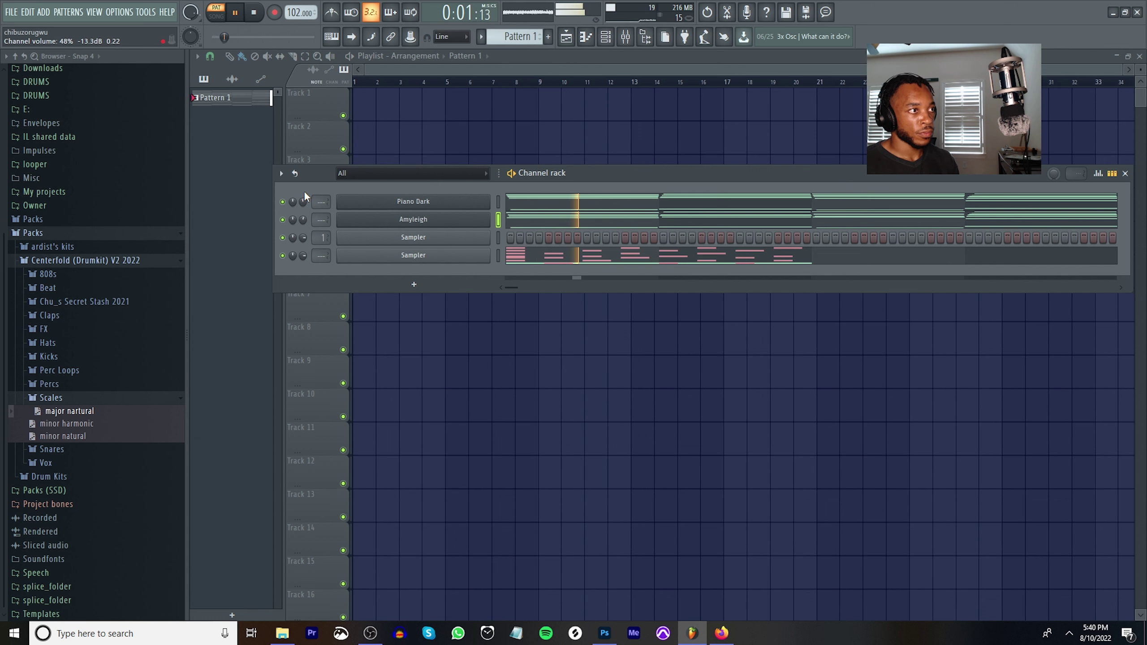
key(space)
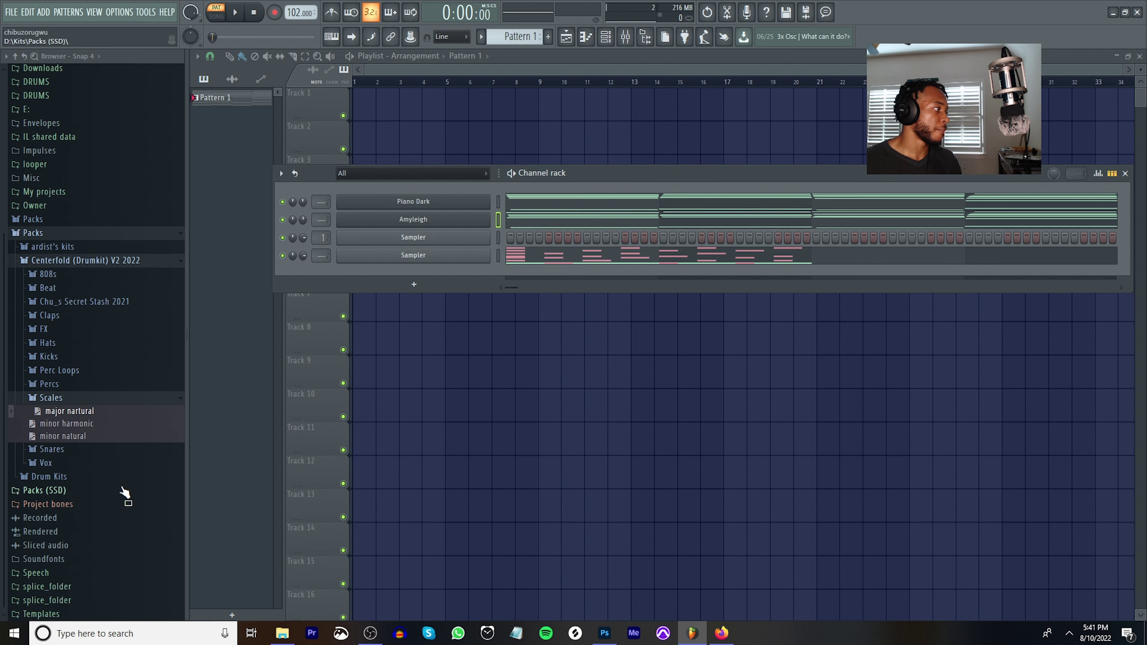
Open the packs folder under Samples in the second splice_folder and look through the sample packs for a percussion loop.
click(71, 600)
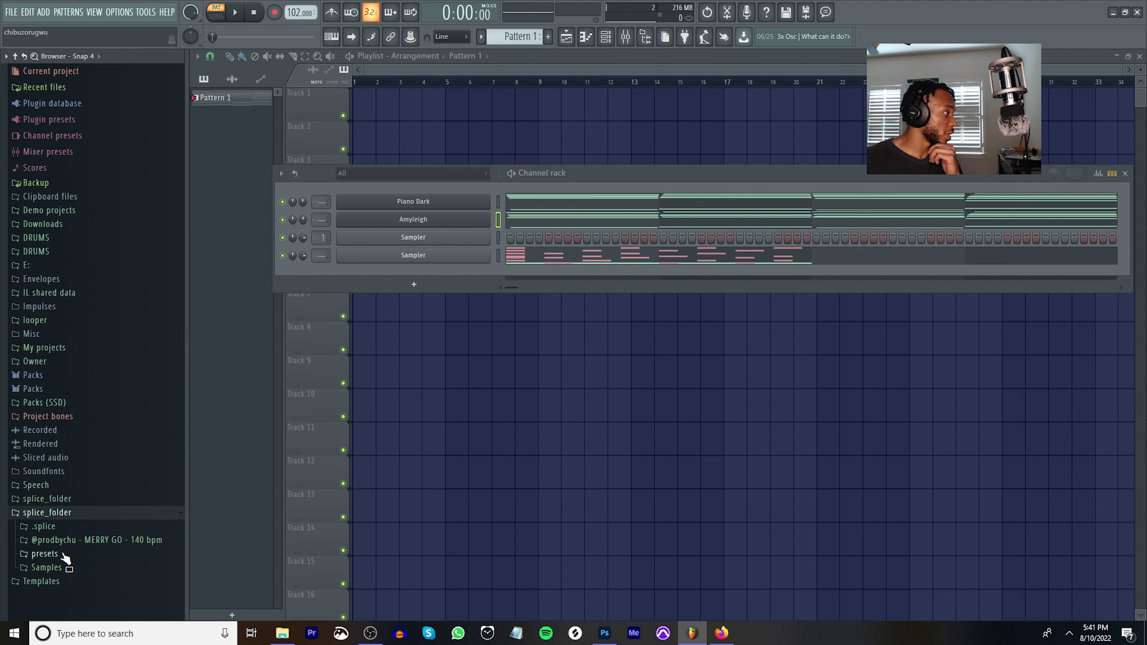
click(68, 570)
click(69, 582)
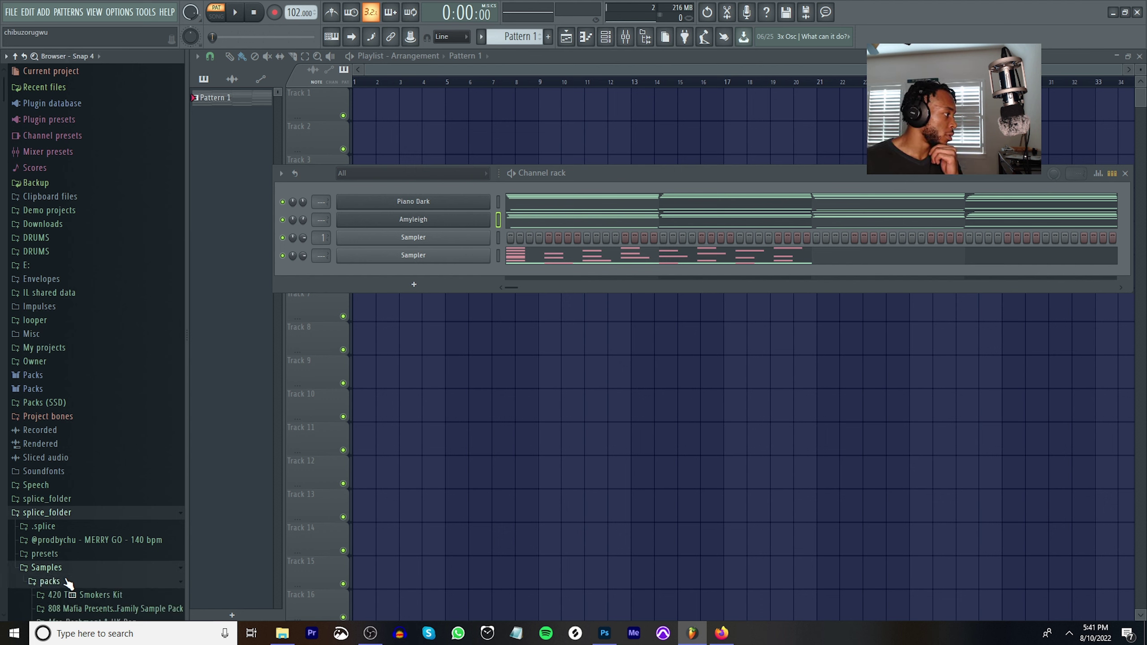
scroll(72, 452, down, 4)
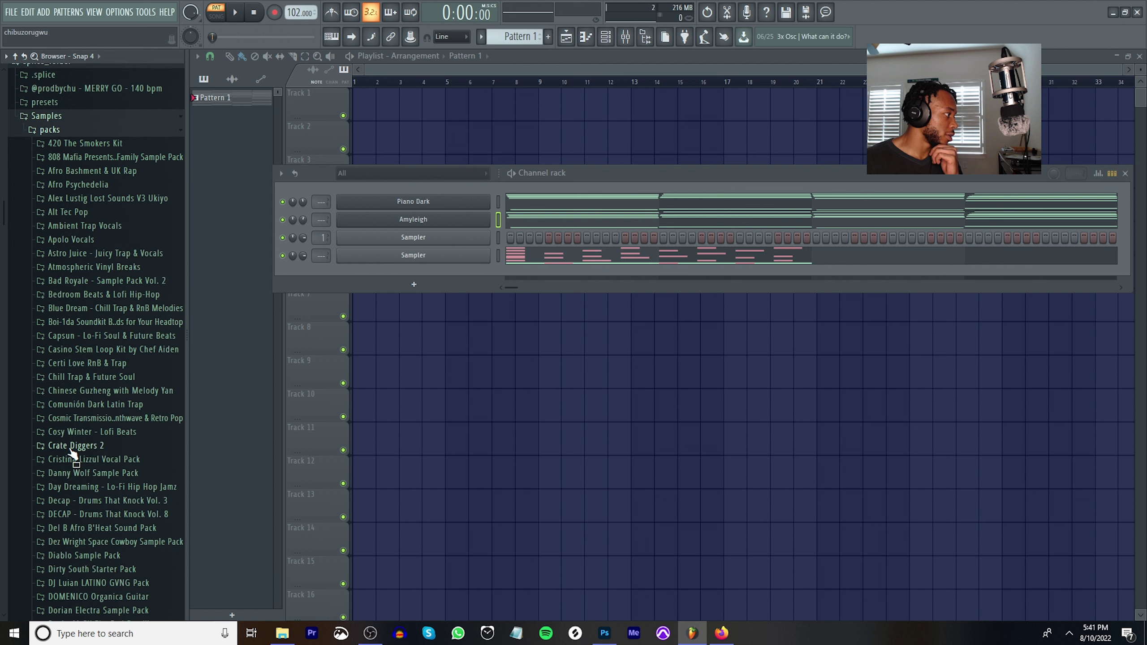
scroll(72, 452, down, 4)
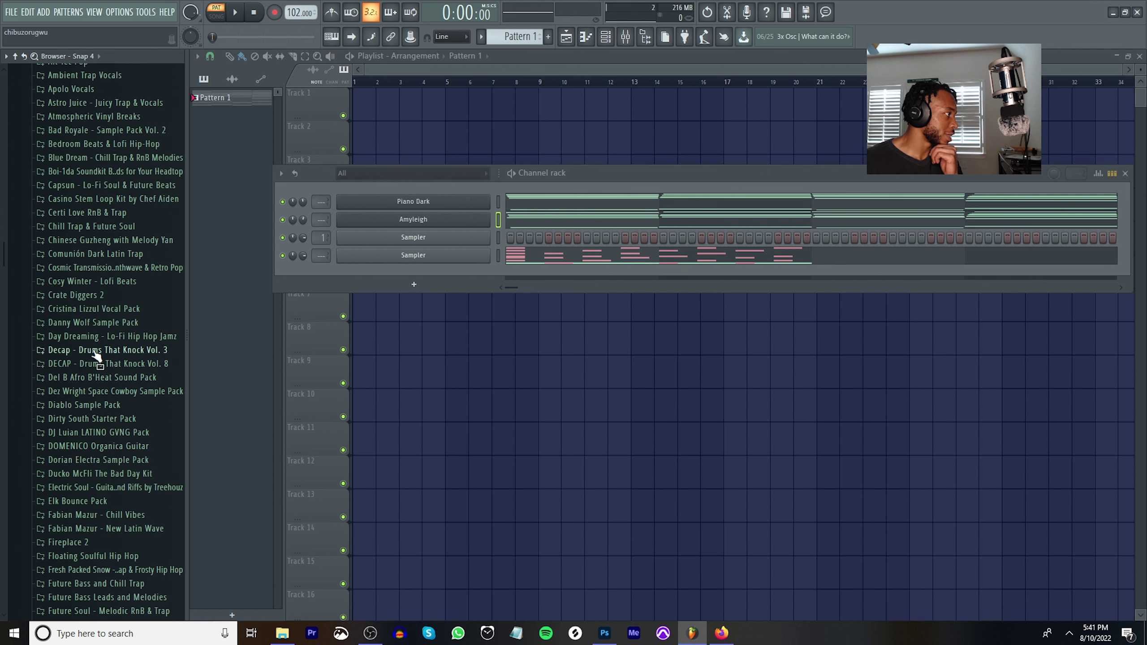
scroll(95, 376, down, 2)
scroll(96, 376, down, 4)
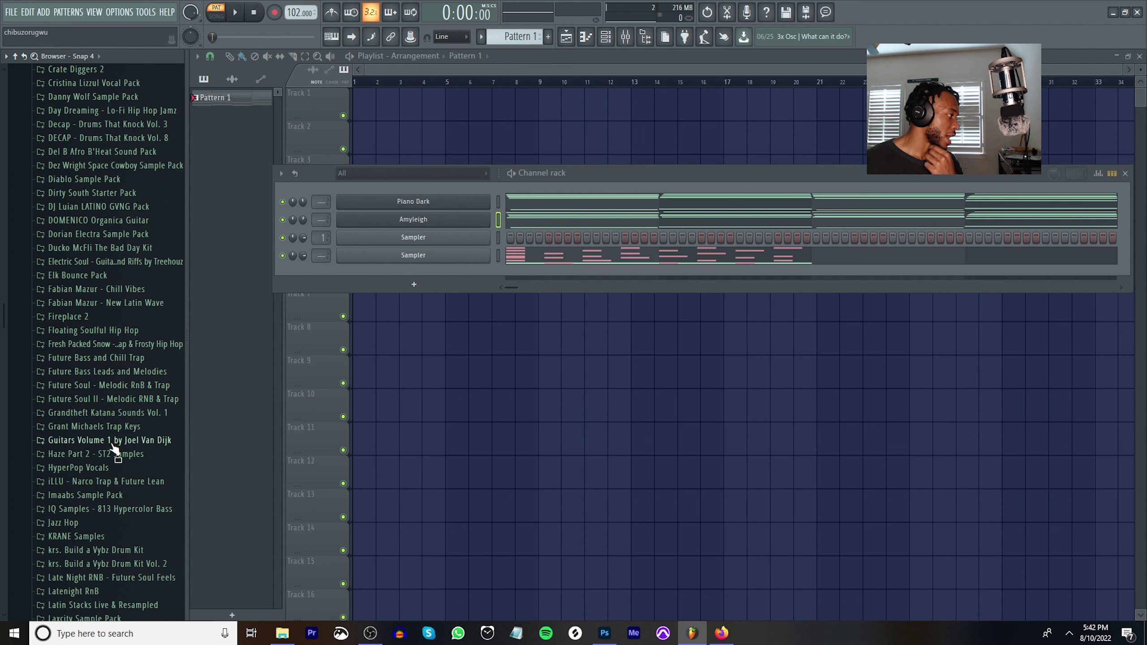
scroll(112, 460, down, 2)
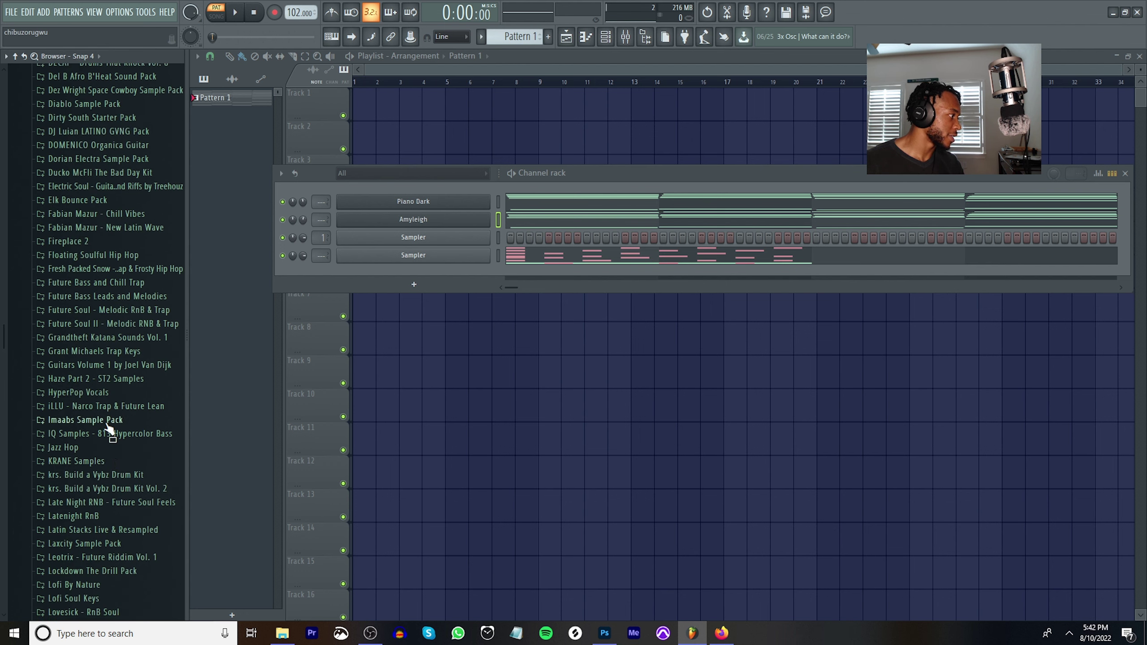
scroll(109, 428, down, 2)
scroll(108, 428, down, 2)
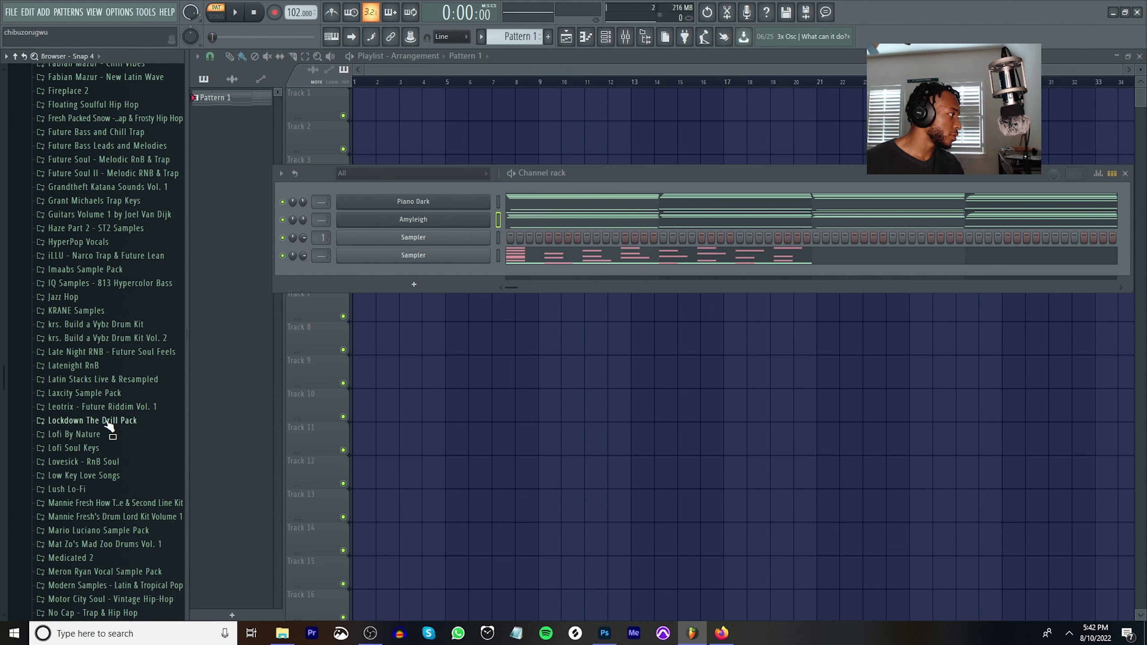
Open the Lovesick - RnB Soul pack's Perc_Loops folder under Drum_Loops and preview the OS_LS_93_A#m_Perc_Loop_Smooth sample.
click(110, 463)
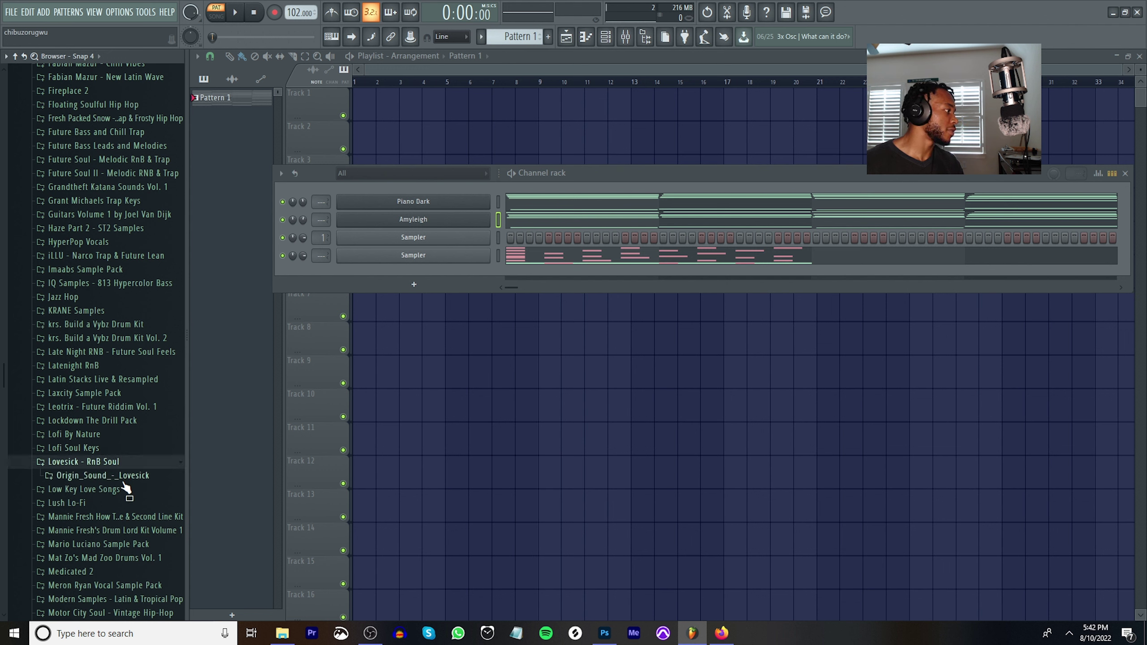
click(120, 477)
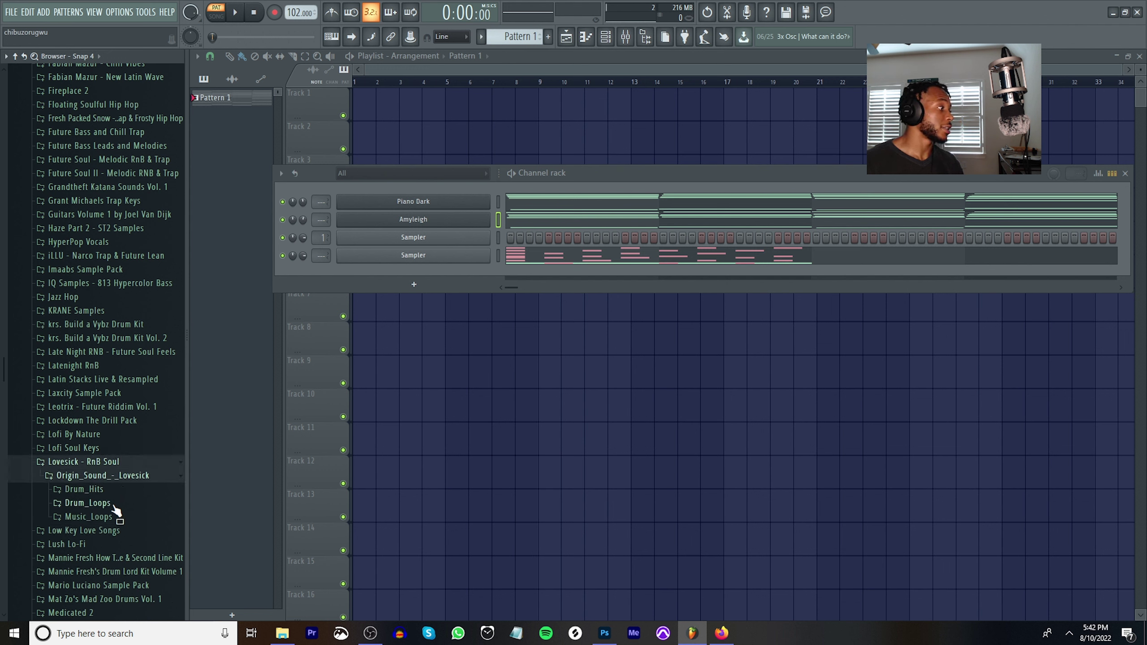
click(114, 505)
click(115, 517)
click(116, 530)
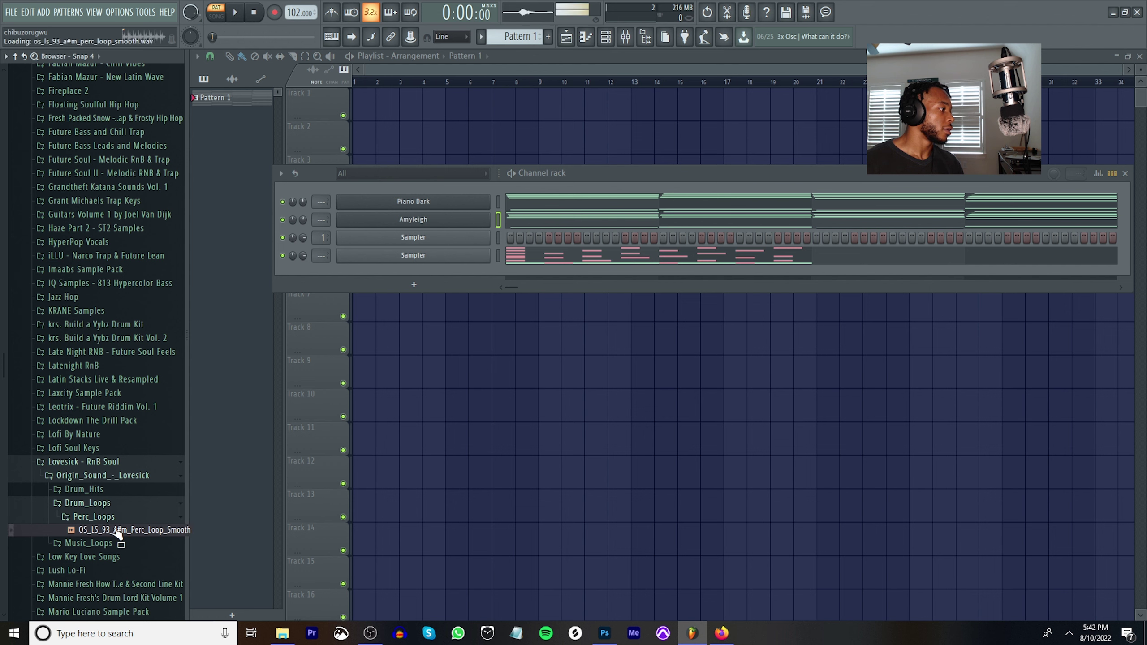
drag(118, 533, 461, 107)
key(F7)
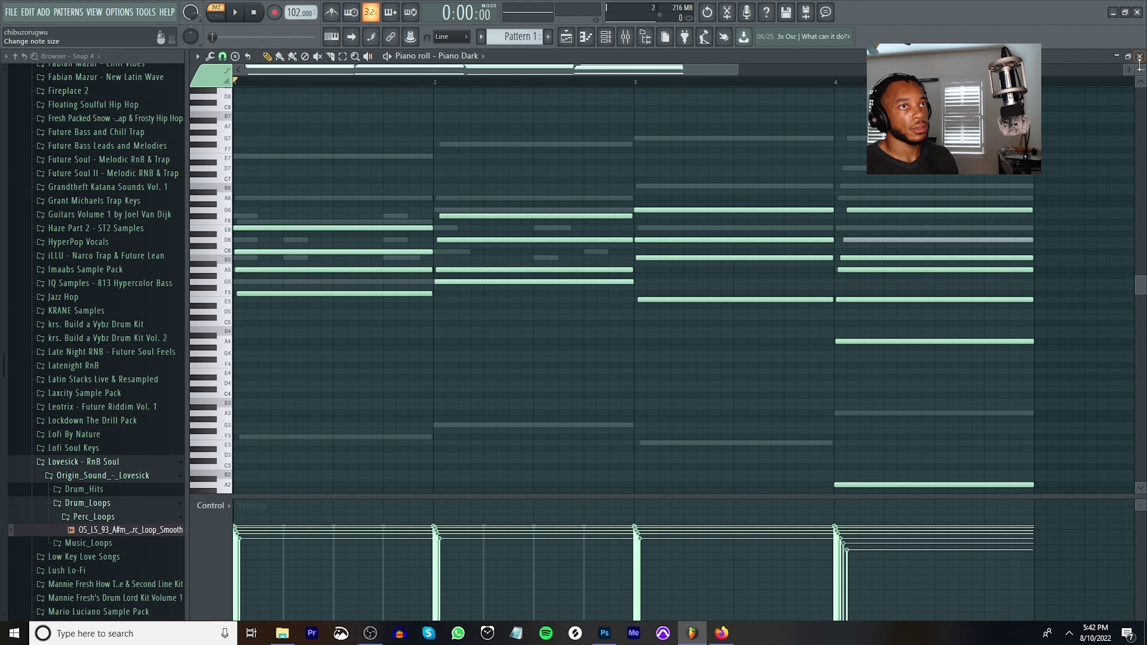
click(1140, 56)
Hide the channel rack, place Pattern 1 at bar 1 of Track 1, duplicate it to bar 5, and briefly play the arrangement.
key(F6)
drag(228, 97, 355, 114)
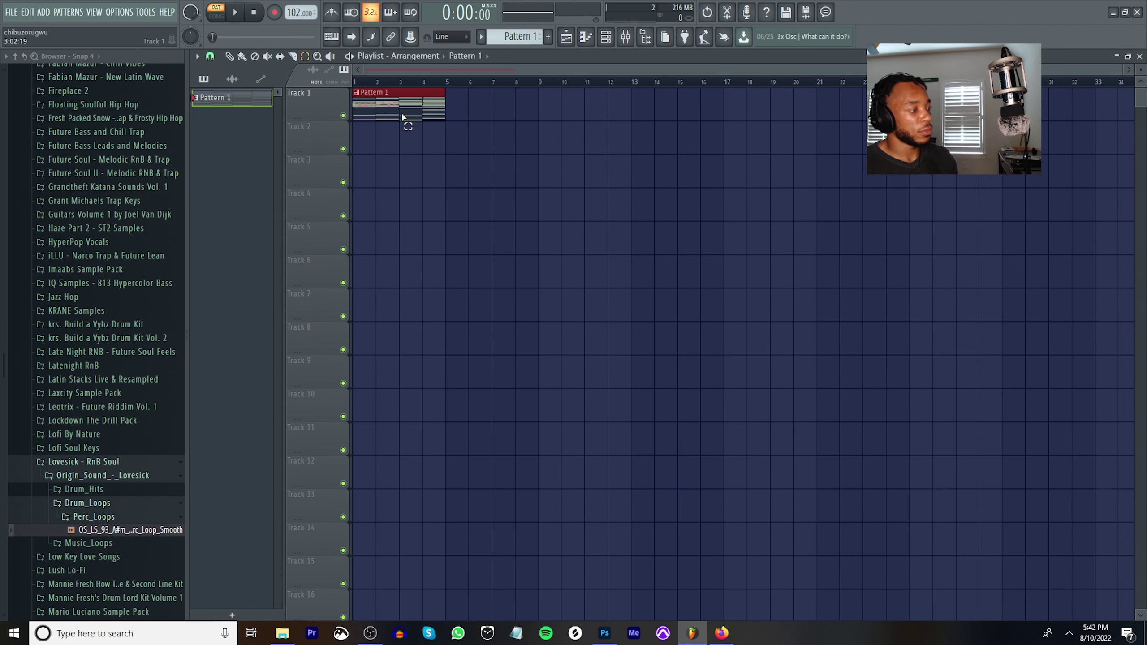
key(ctrl+b)
key(space)
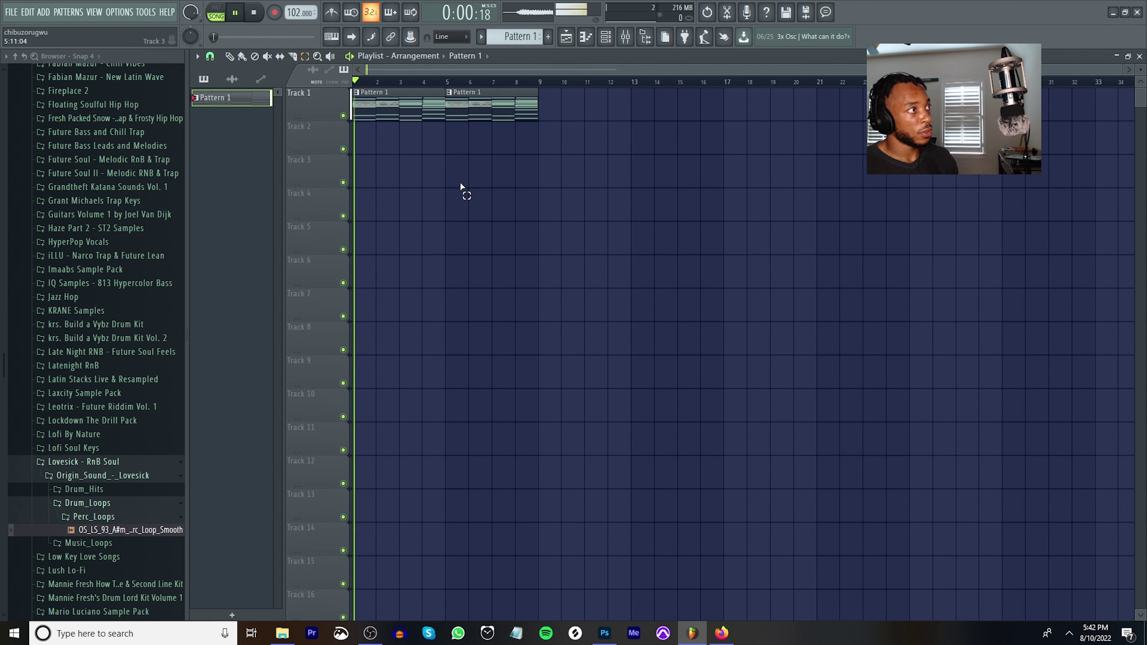
key(space)
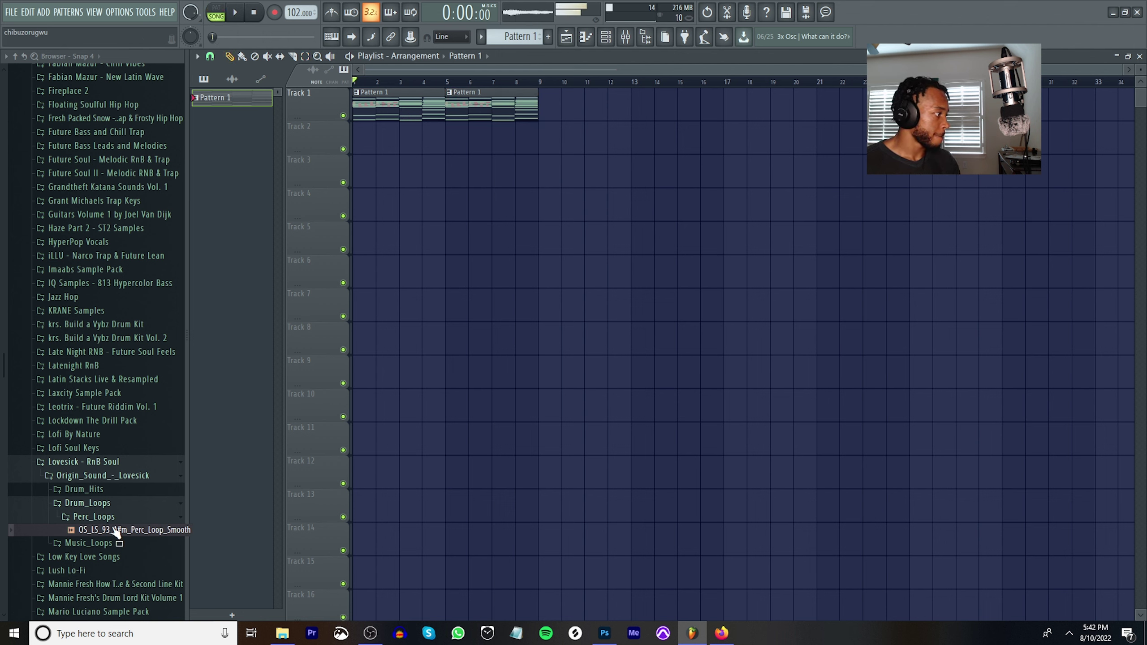
Place the OS_LS_93_A#m_Perc_Loop_Smooth sample on Track 2 of the playlist, starting at bar 1.
drag(116, 530, 294, 165)
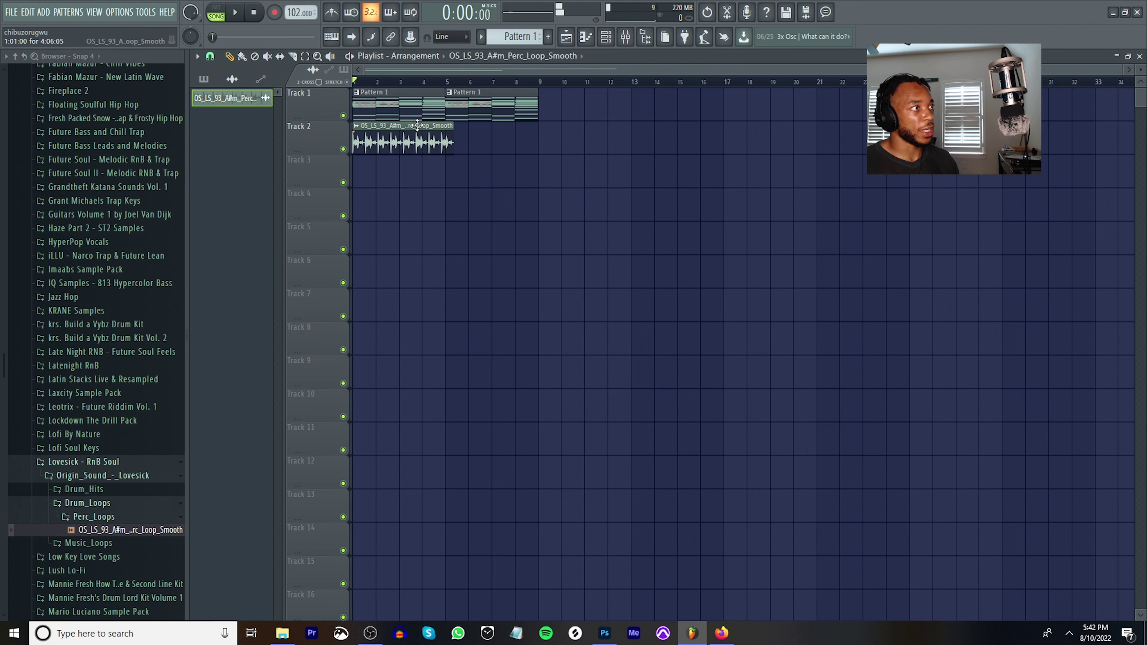
Stretch the percussion loop on Track 2 to 4 bars and duplicate it so the copy starts at bar 5.
double_click(398, 125)
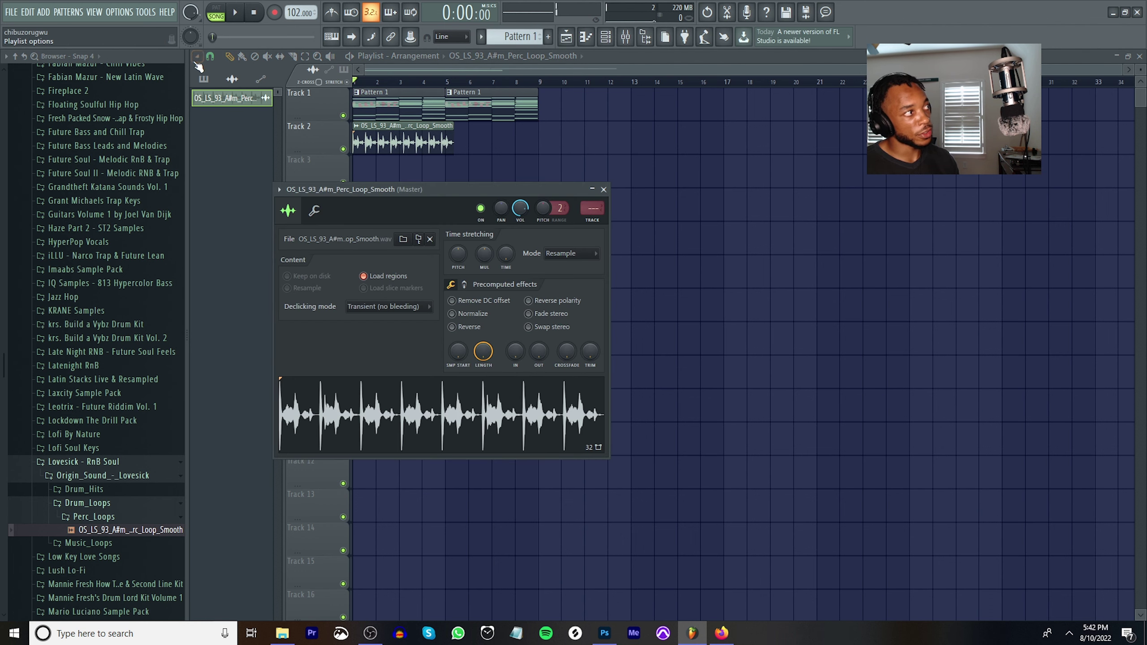
click(211, 56)
click(233, 226)
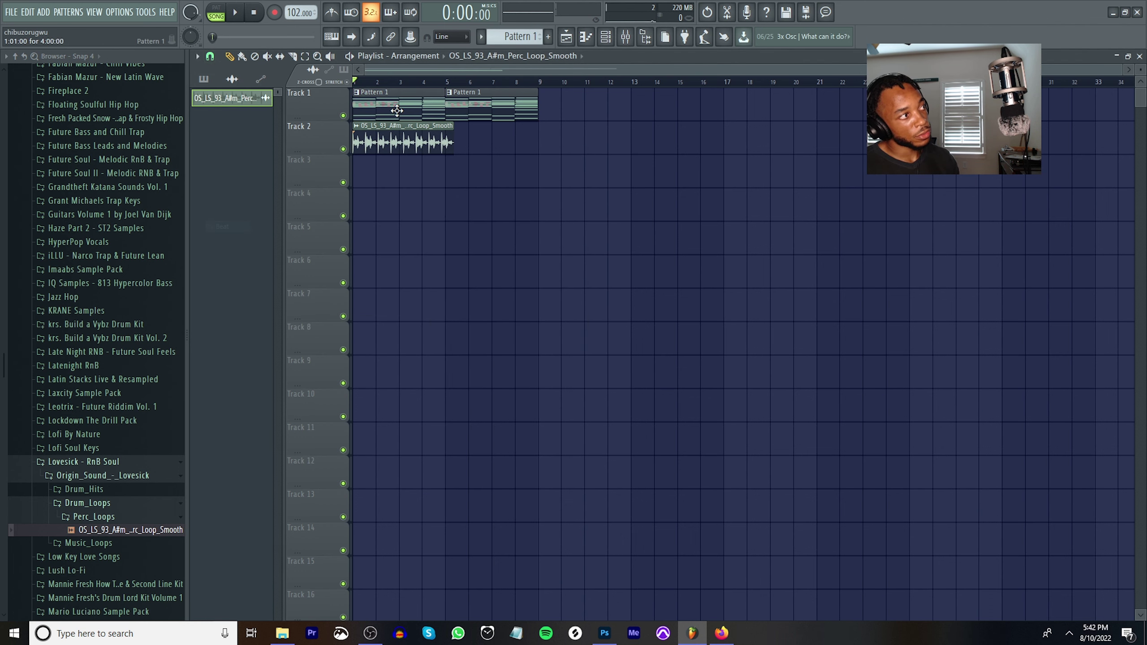
double_click(406, 147)
right_click(504, 256)
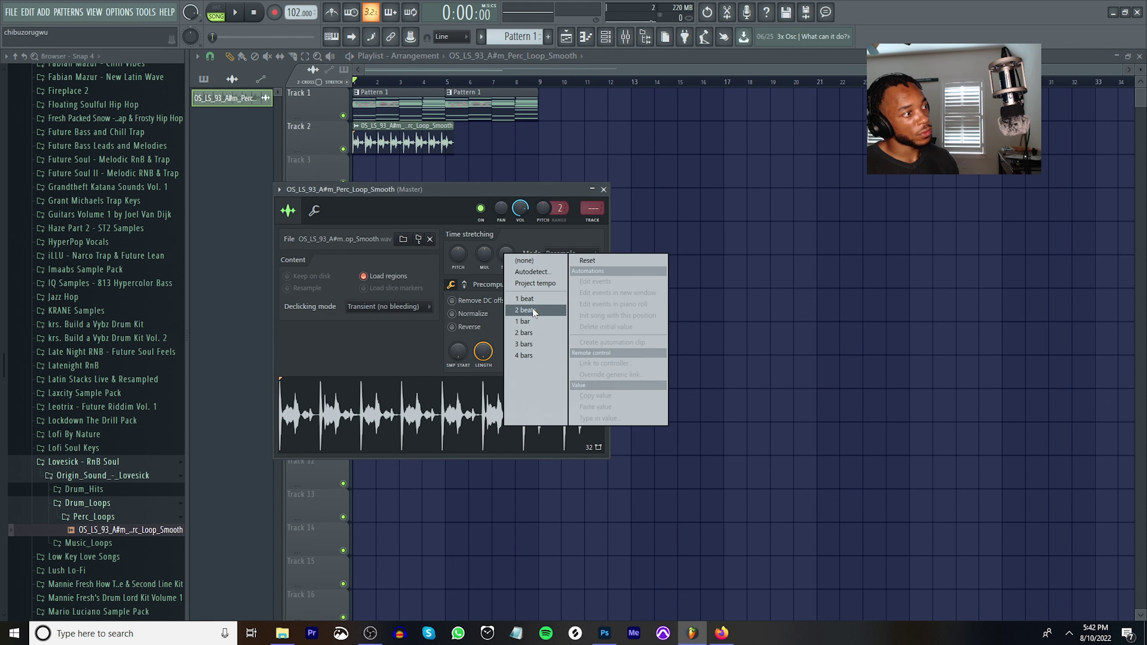
click(523, 356)
key(ctrl+b)
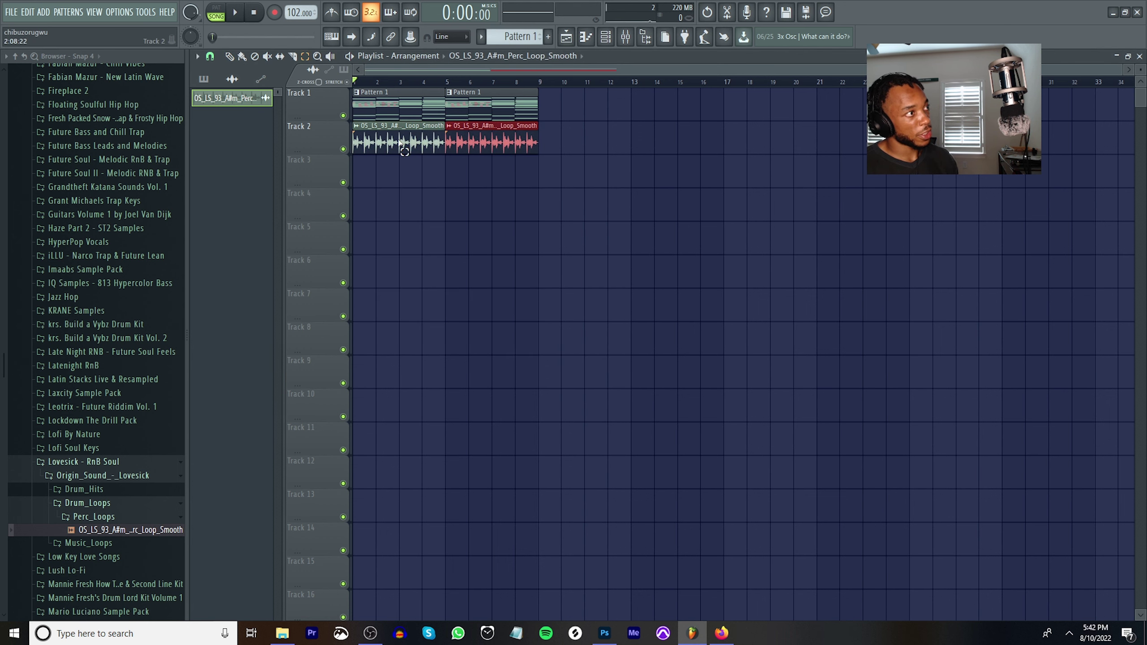
Set the percussion loop's time-stretching mode to Auto and keep its sample settings open.
double_click(505, 144)
right_click(466, 253)
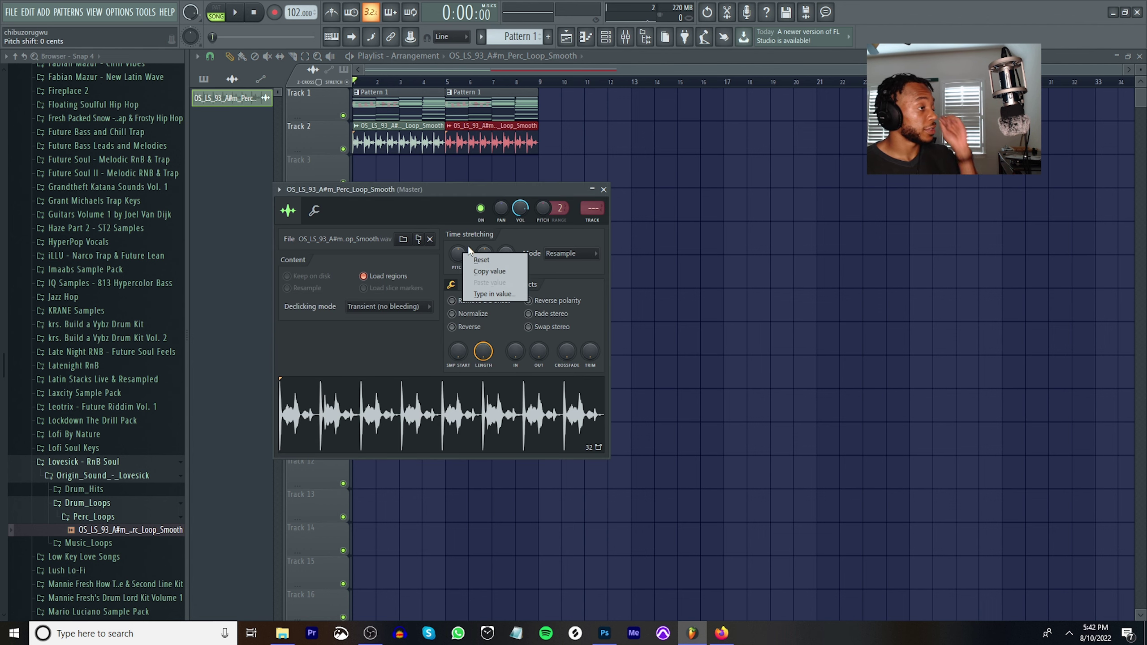
click(472, 254)
key(Escape)
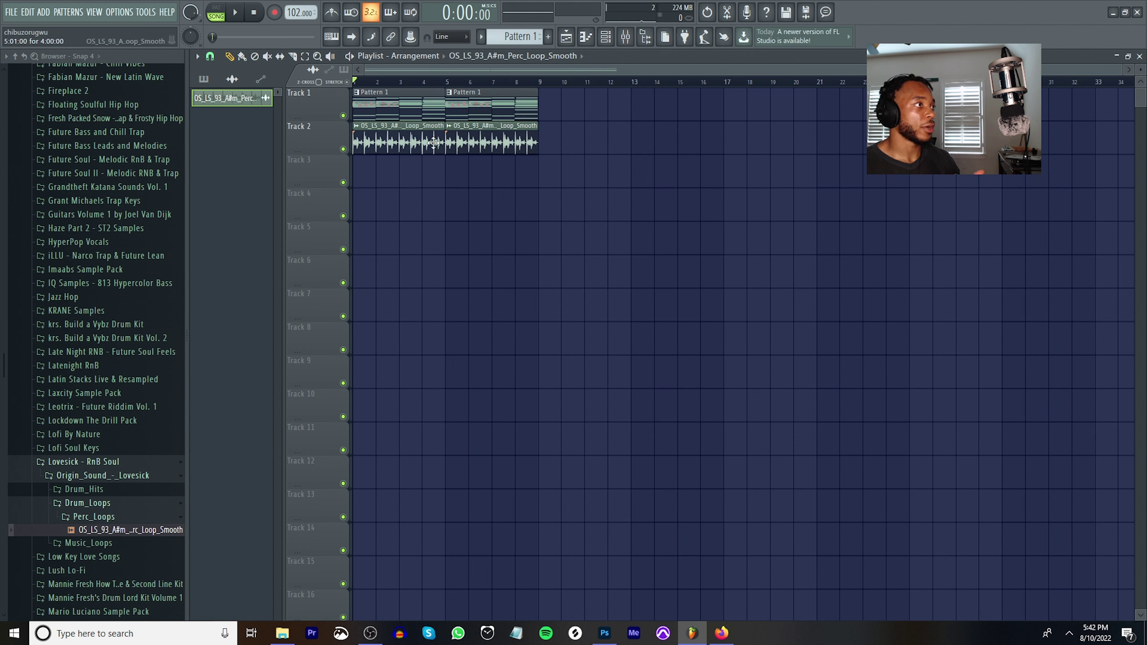
double_click(391, 146)
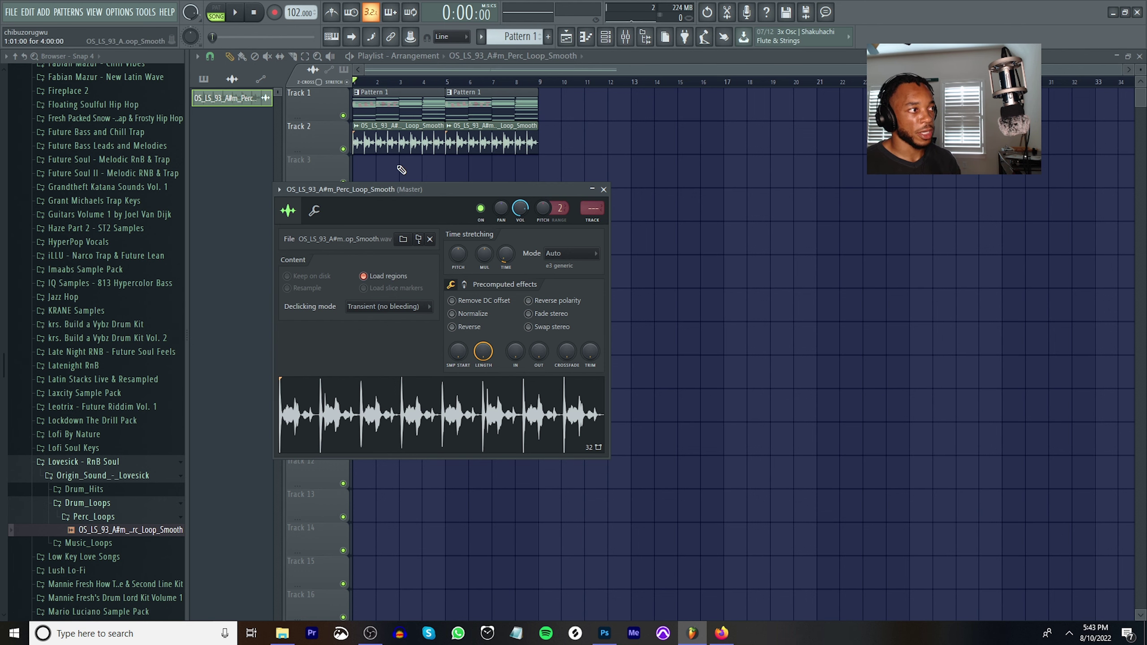
Raise the percussion loop's time-stretching pitch to about +300 cents, replaying the arrangement to judge the sound.
key(space)
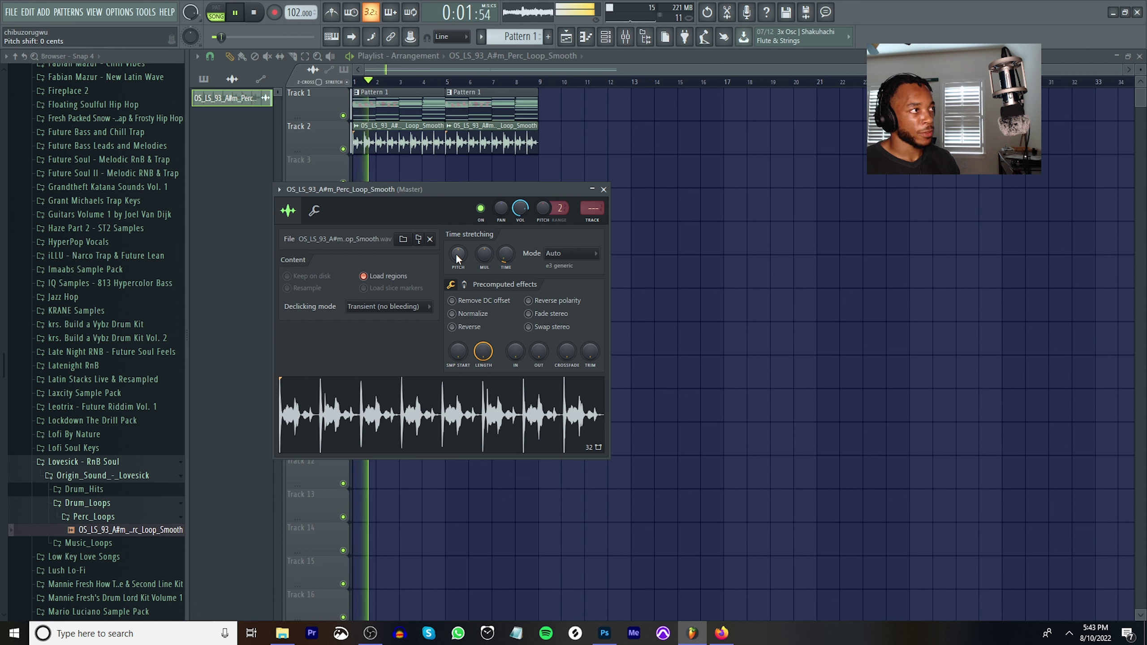
key(space)
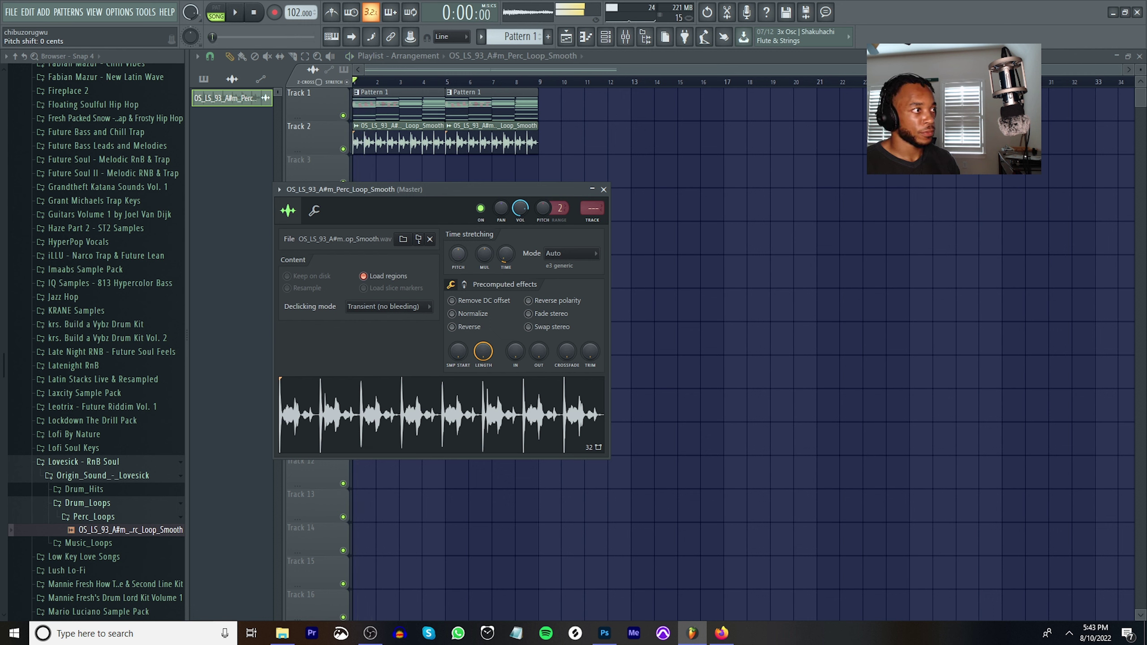
drag(457, 258, 457, 212)
key(space)
key(space)
key(space)
drag(457, 257, 457, 260)
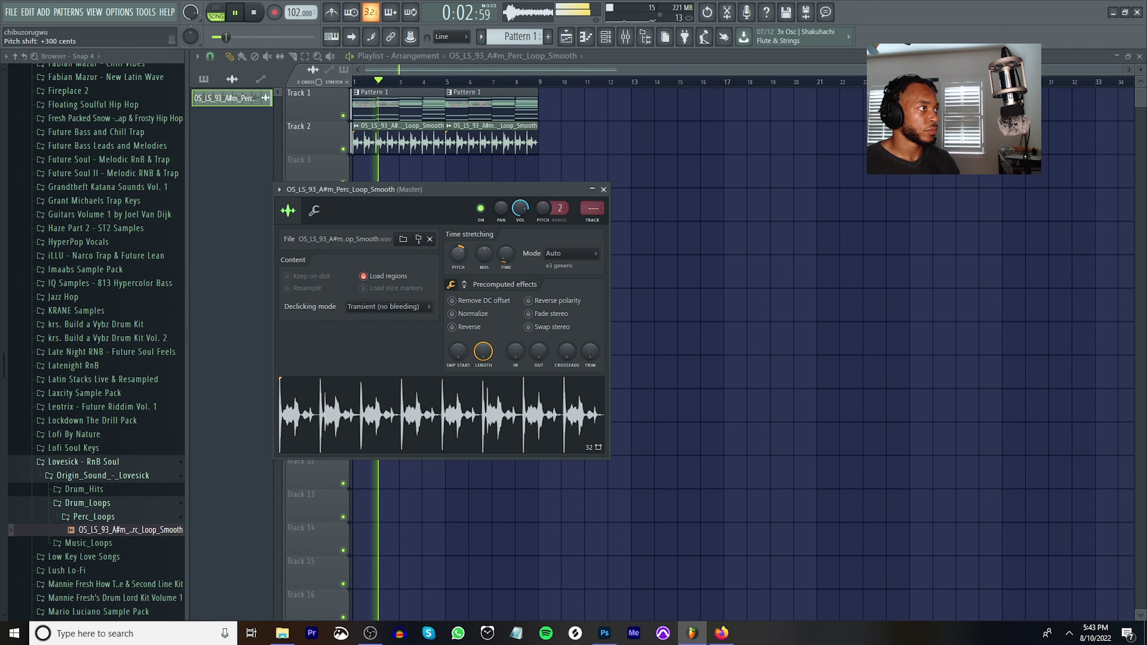
key(space)
key(space)
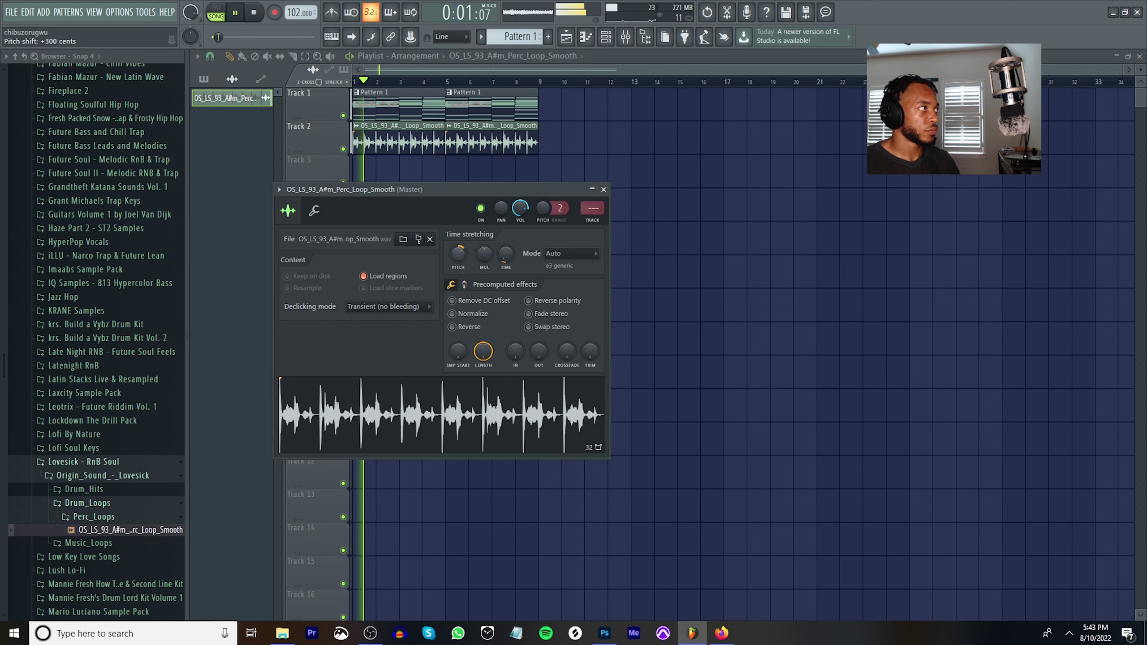
scroll(456, 260, up, 1)
key(space)
key(space)
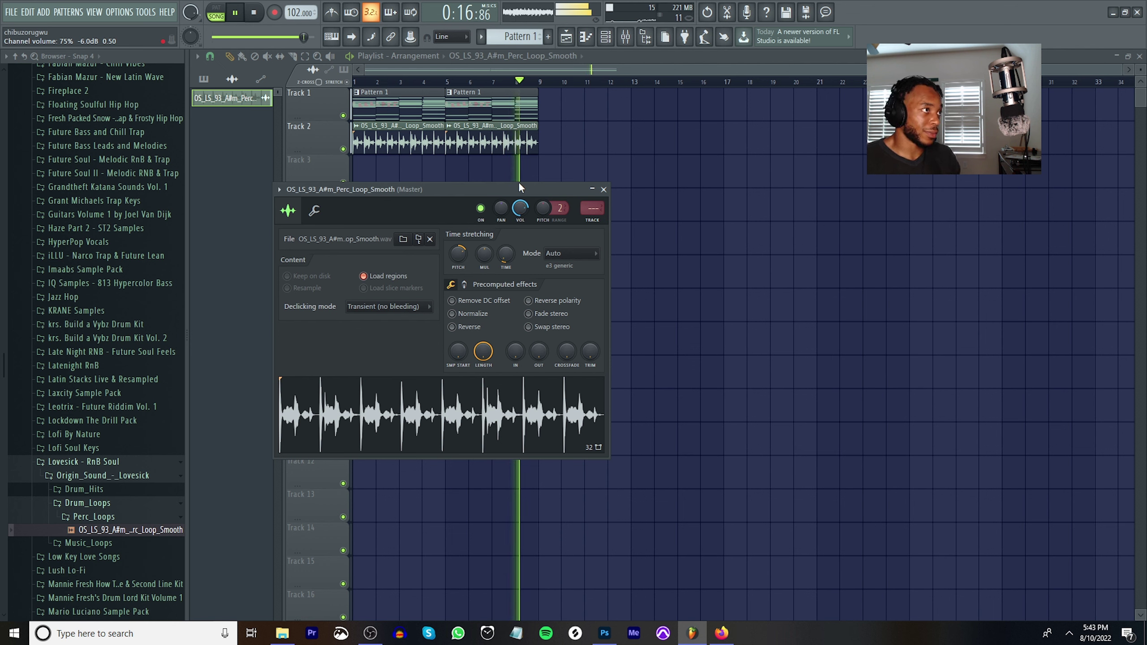
Create Pattern 2 without a custom name, close the percussion loop's sample settings and stop playback.
key(F4)
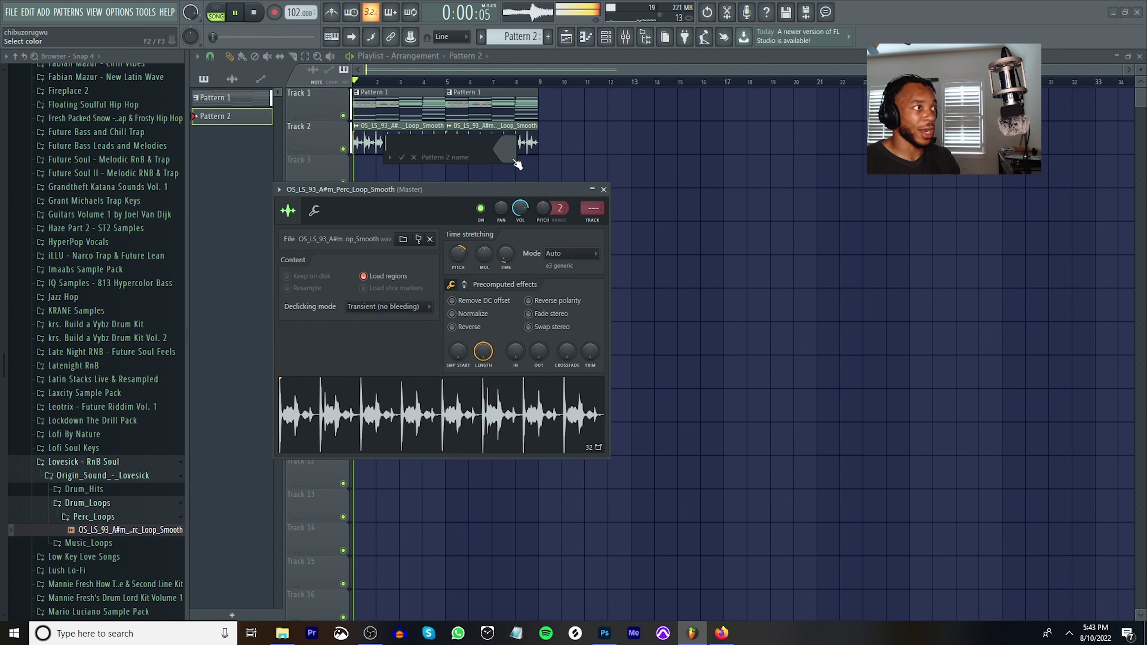
click(415, 157)
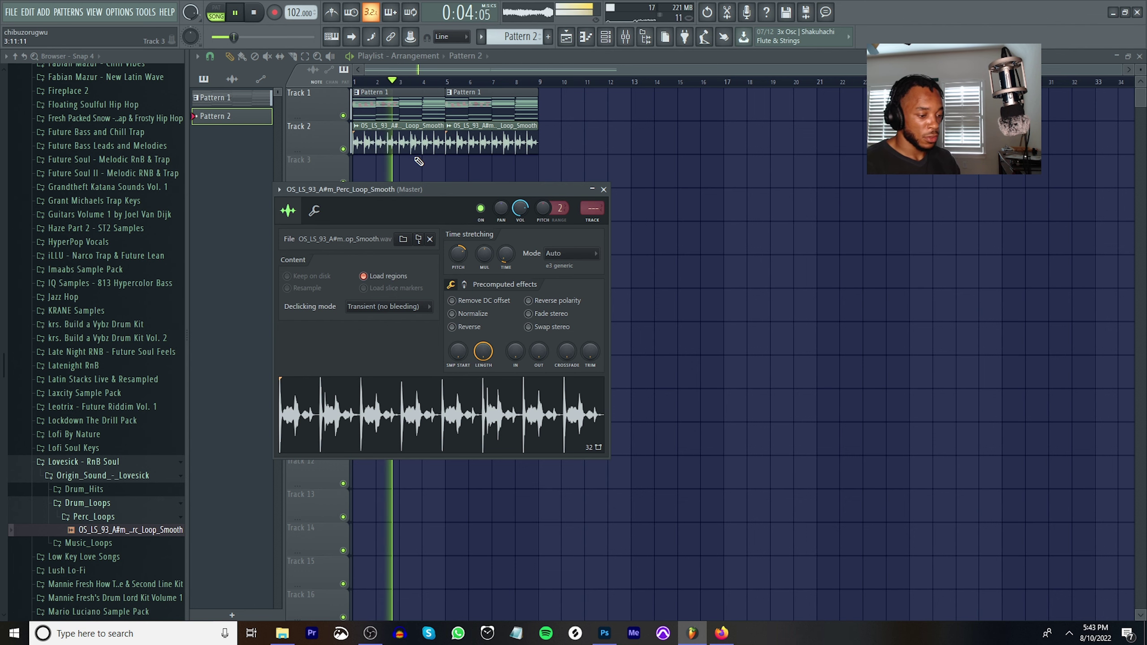
key(XF86AudioRaiseVolume)
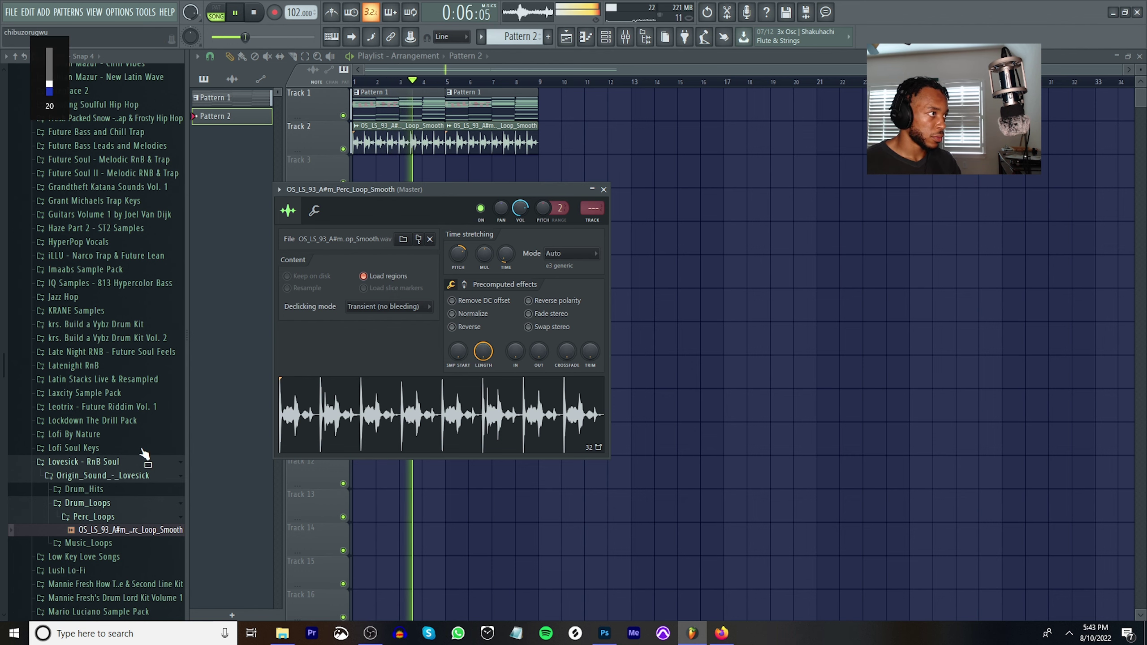
click(604, 189)
click(606, 37)
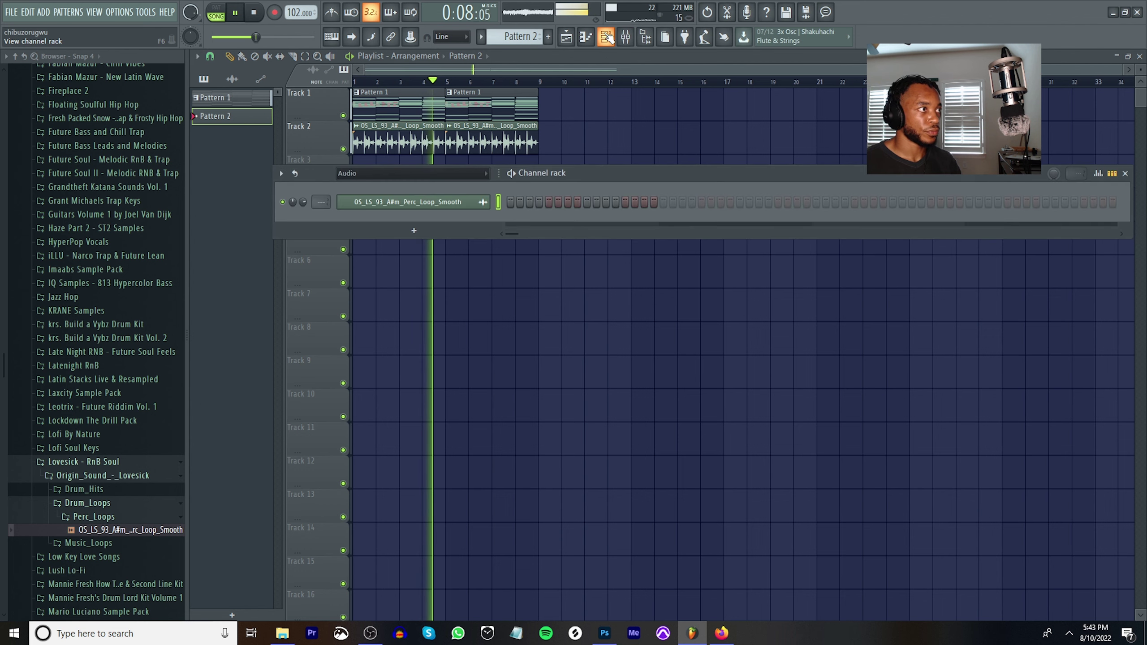
click(606, 38)
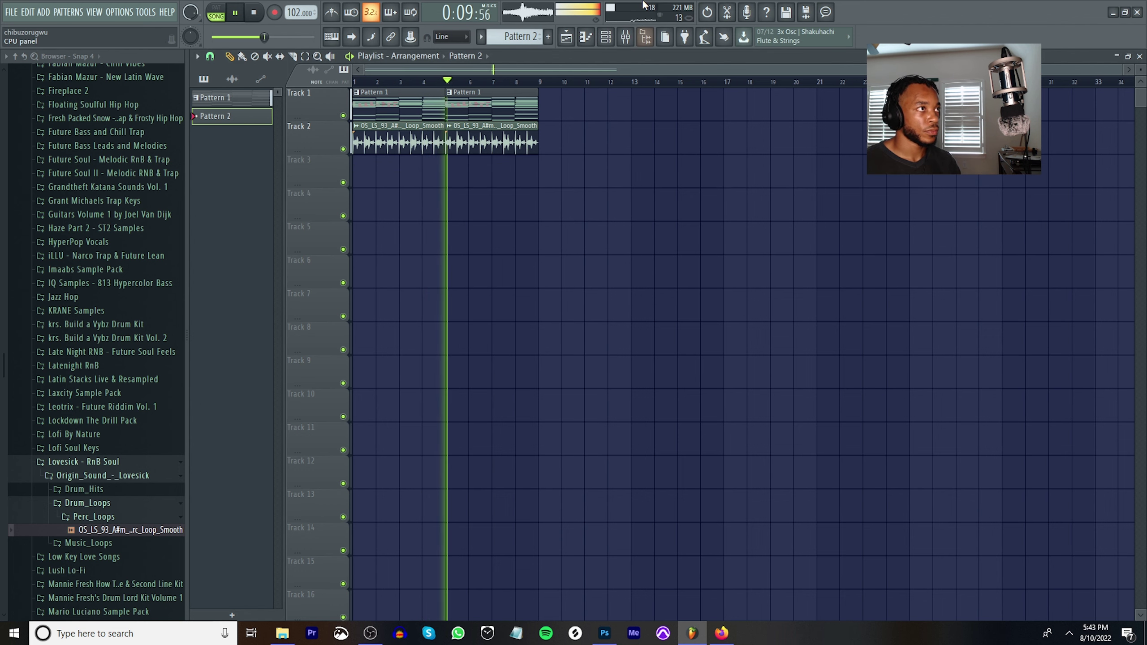
key(space)
Place Pattern 2 at bar 1 of Track 3, extend it to bar 9, and open it in the channel rack.
click(606, 37)
key(F6)
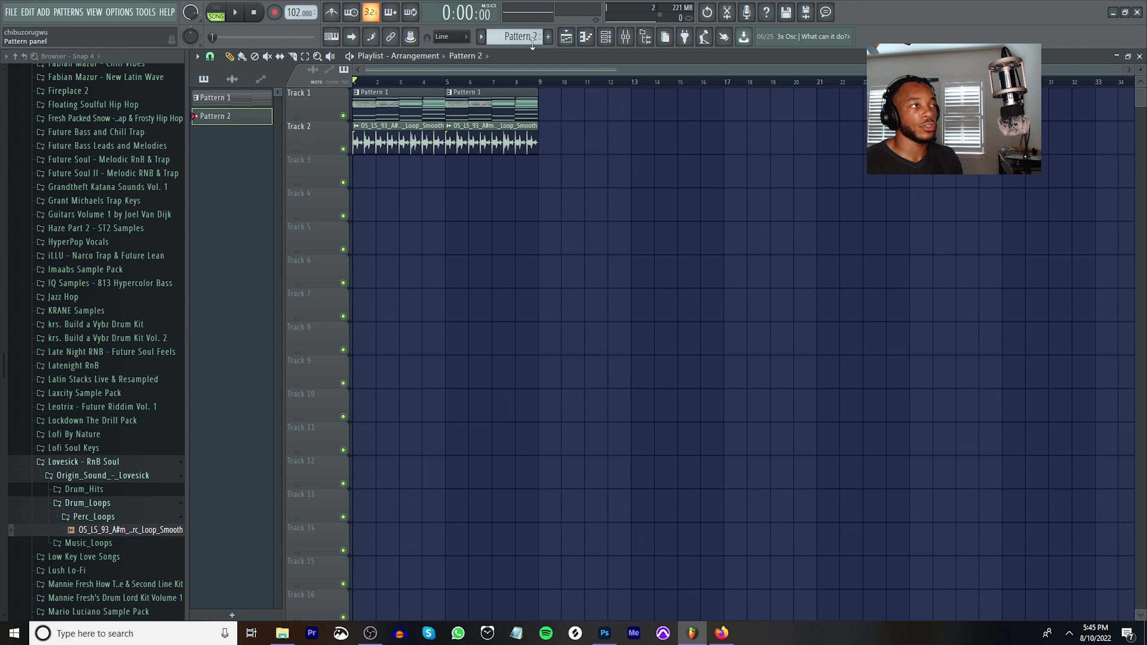
click(548, 36)
key(Escape)
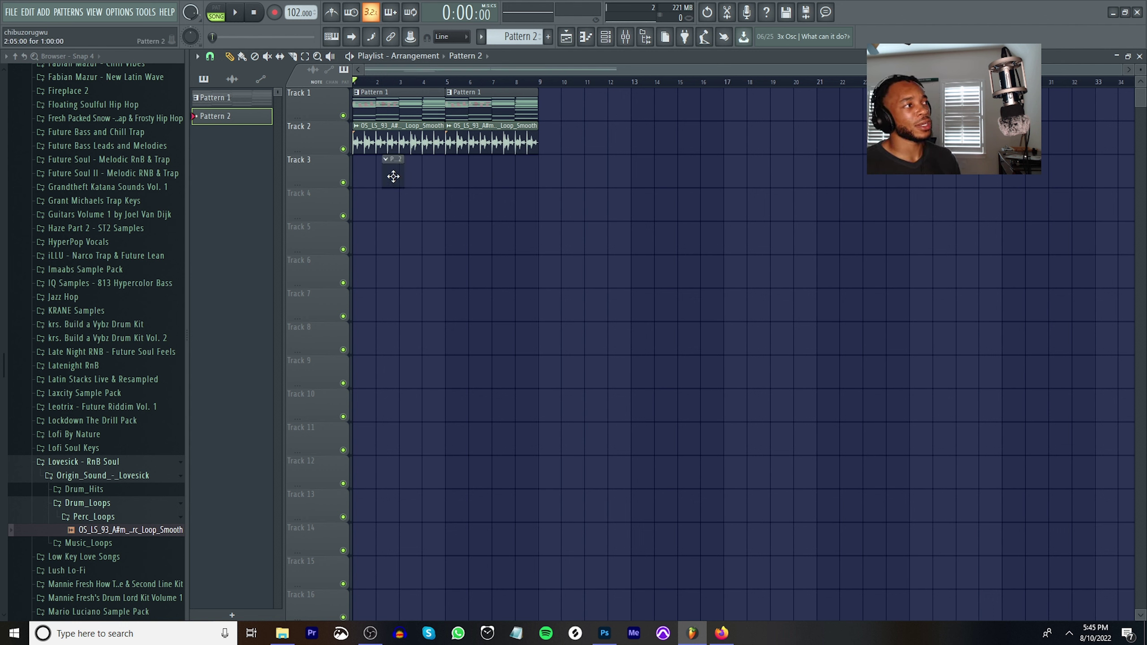
click(357, 166)
drag(371, 169, 536, 182)
double_click(507, 182)
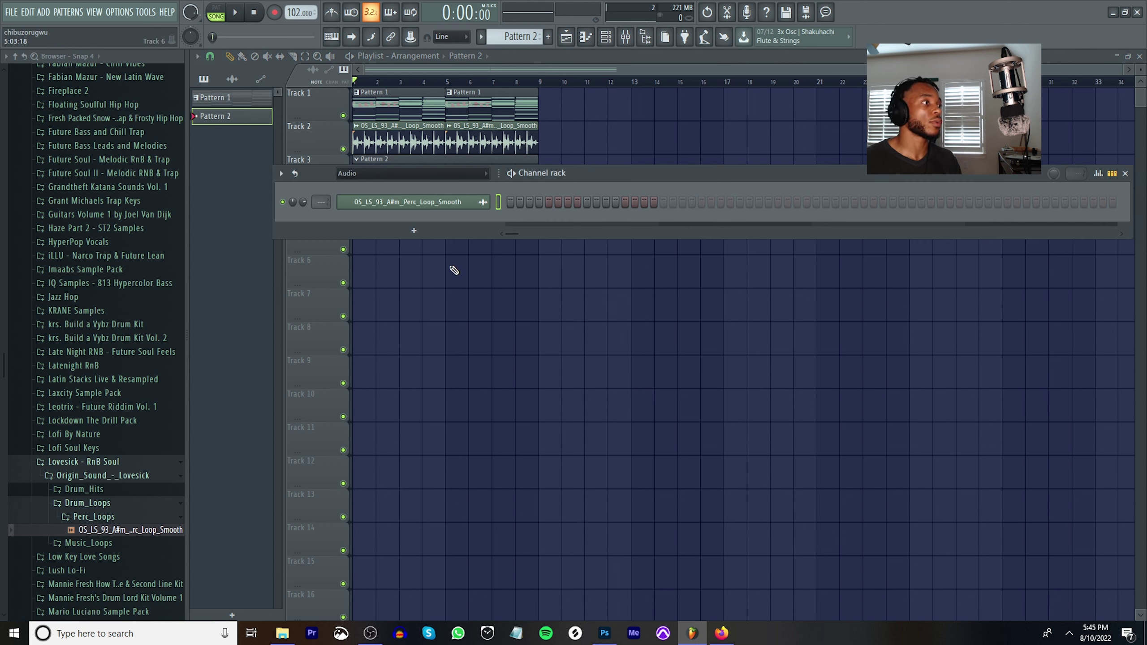
Load the OS_LS_Cut_Snare sample from the Lovesick pack's Drum_Hits Snares folder into a new channel and close its settings.
click(85, 490)
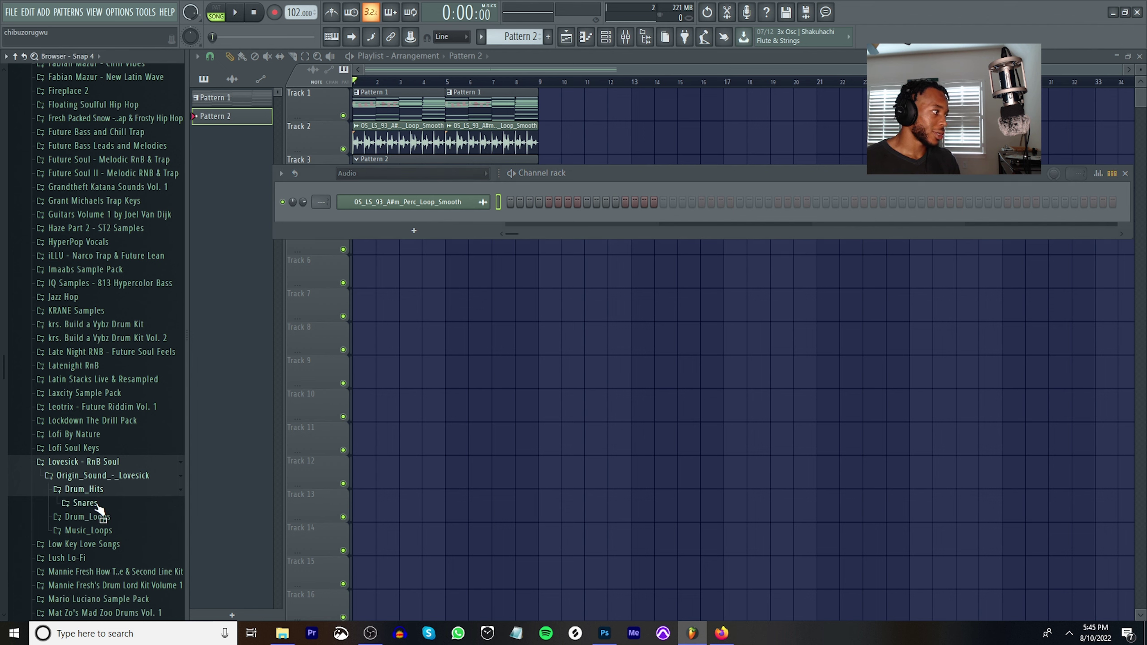
click(98, 505)
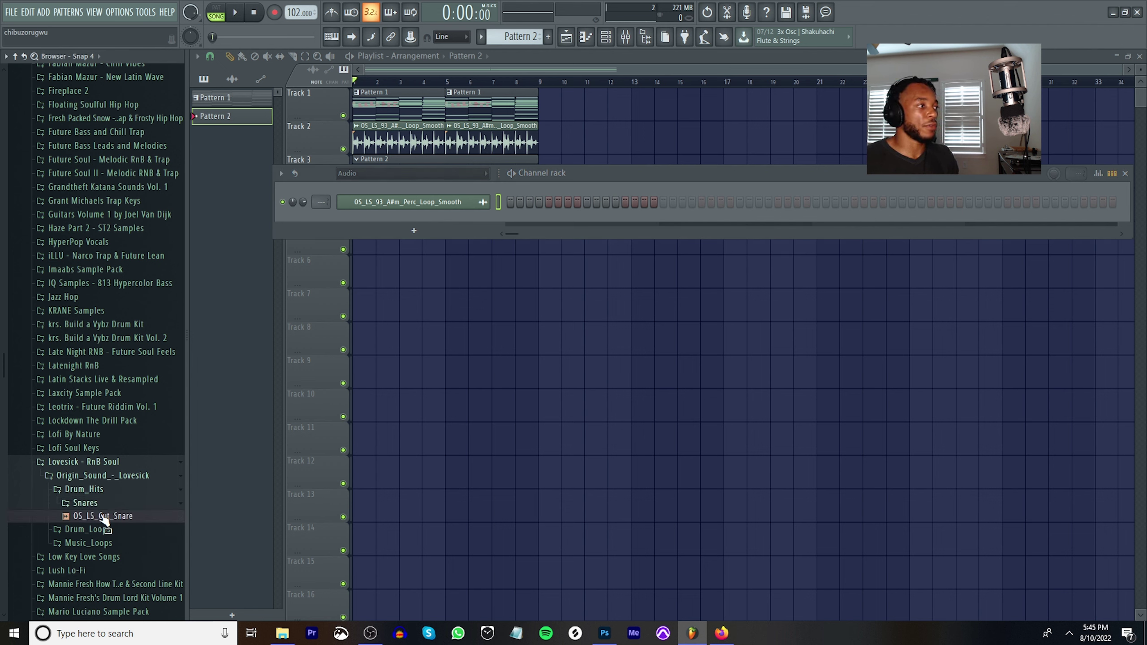
right_click(103, 517)
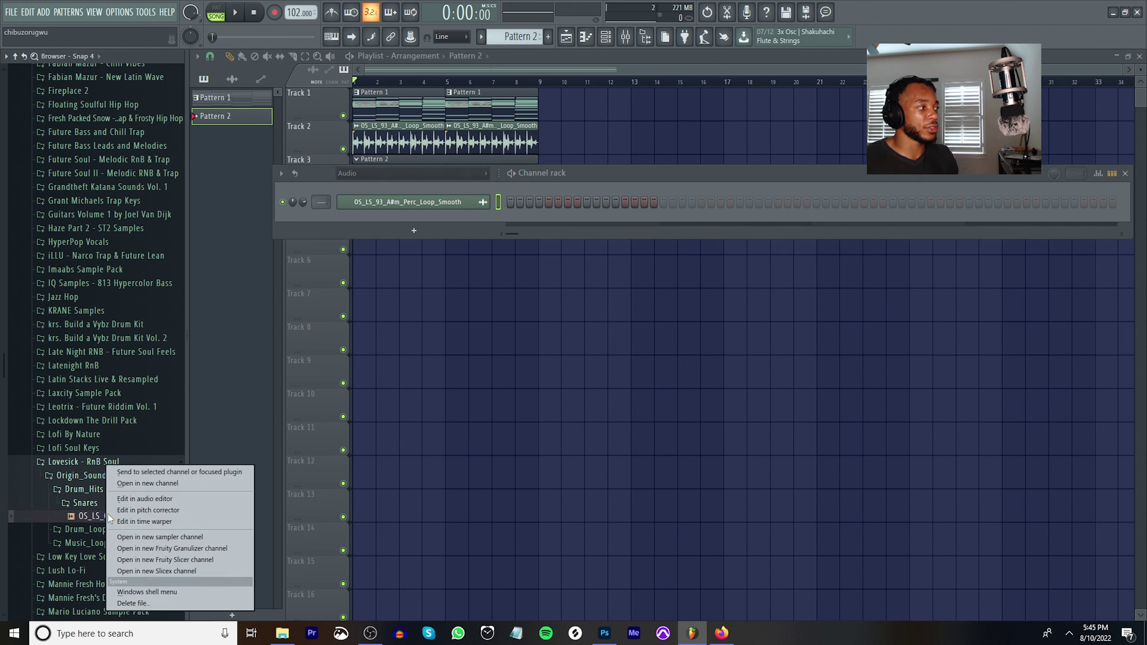
click(130, 483)
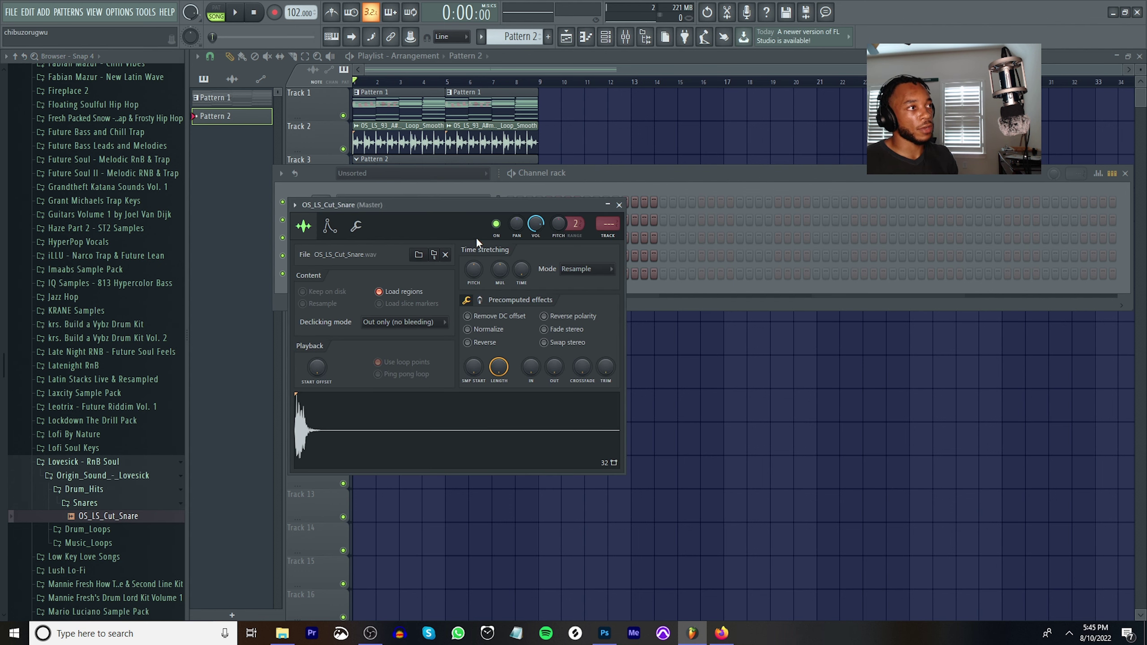
click(619, 205)
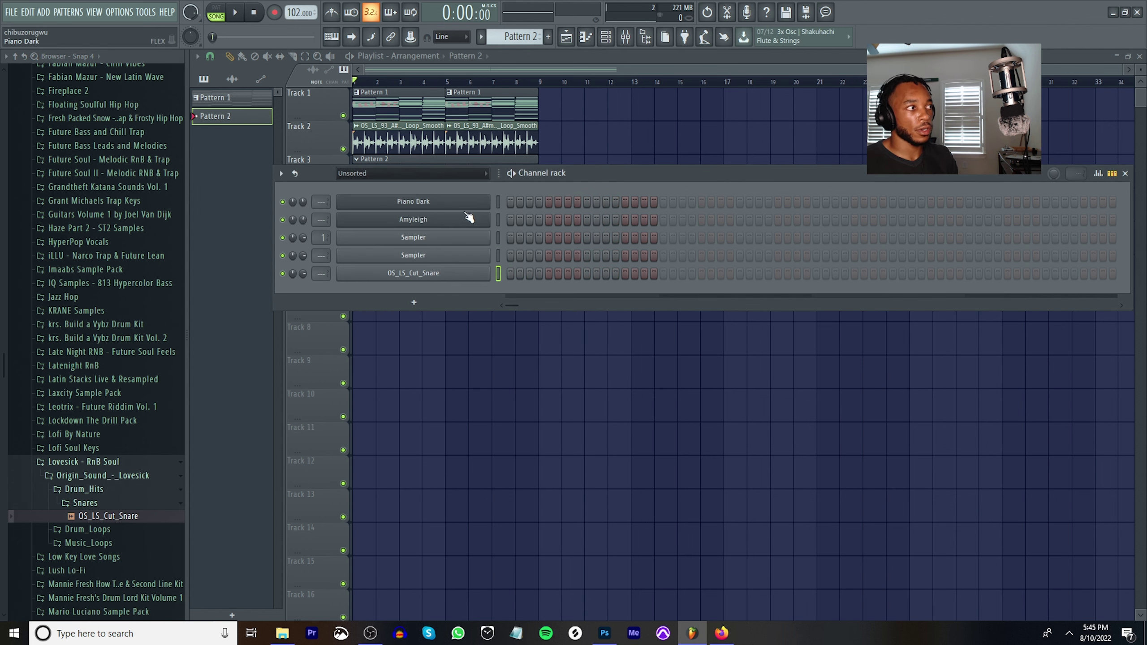
Open the OS_LS_Cut_Snare channel's piano roll and add a B4 note on beat 3 of bar 1.
right_click(469, 274)
click(523, 274)
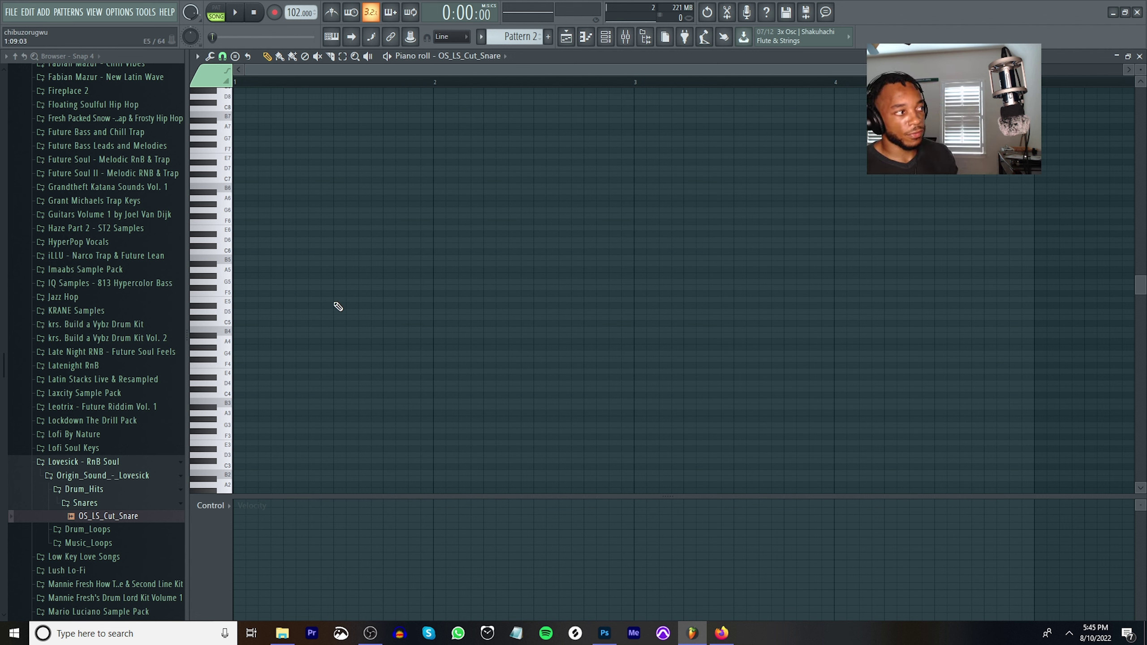
click(335, 330)
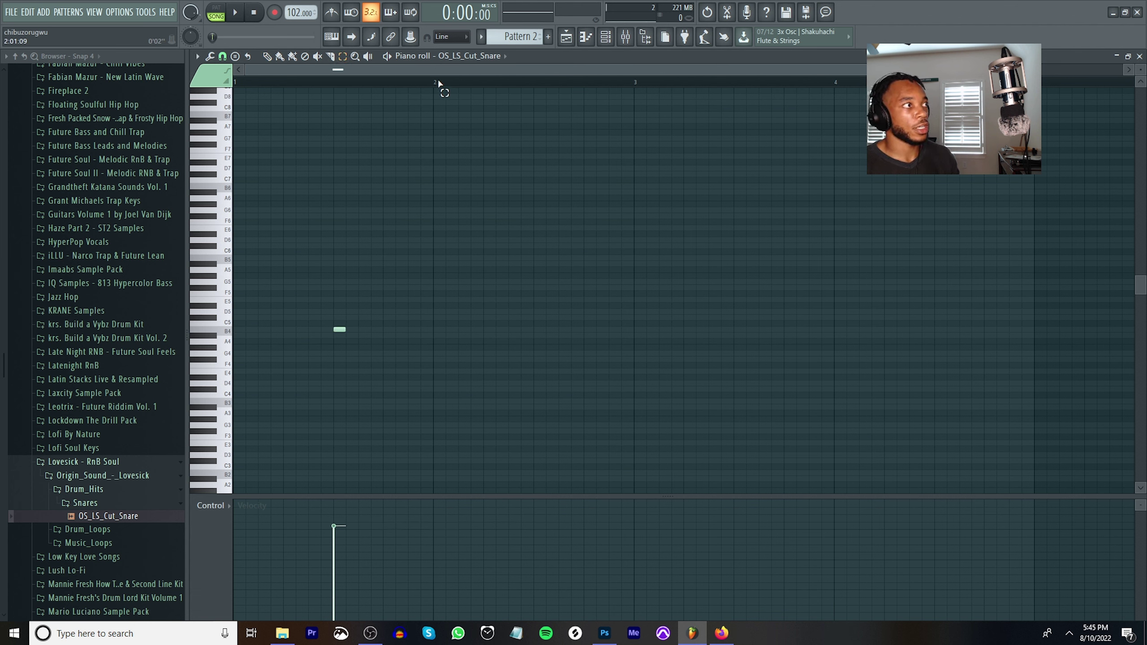
Select all of bar 1 in the piano roll and duplicate its snare hit seven times to fill eight bars.
drag(436, 85, 3, 88)
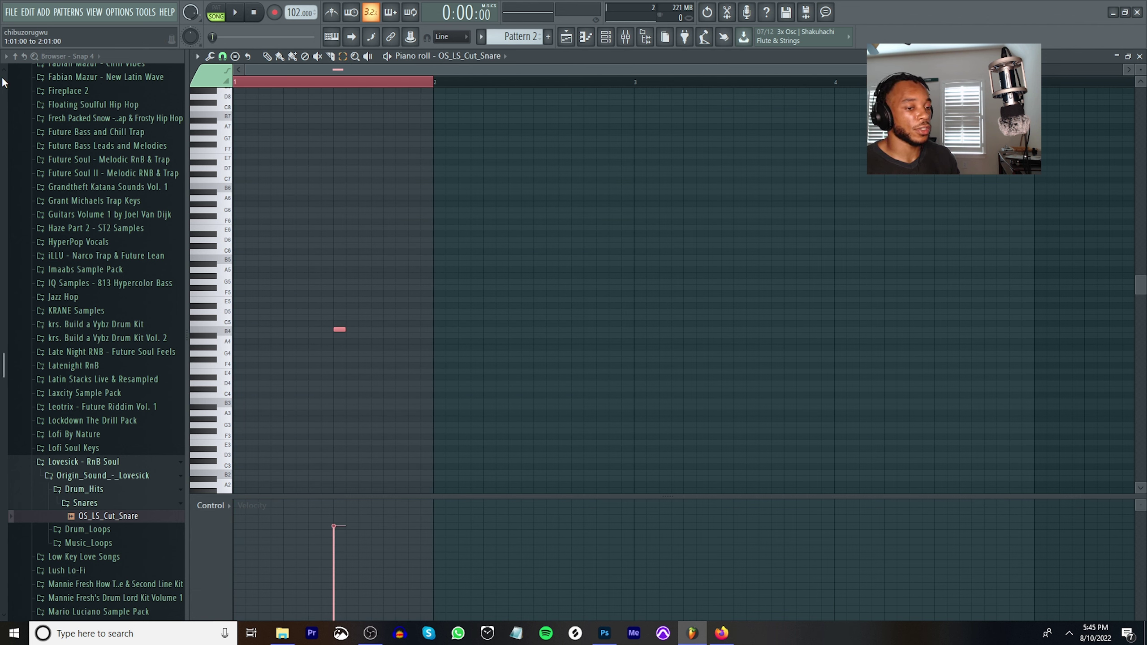
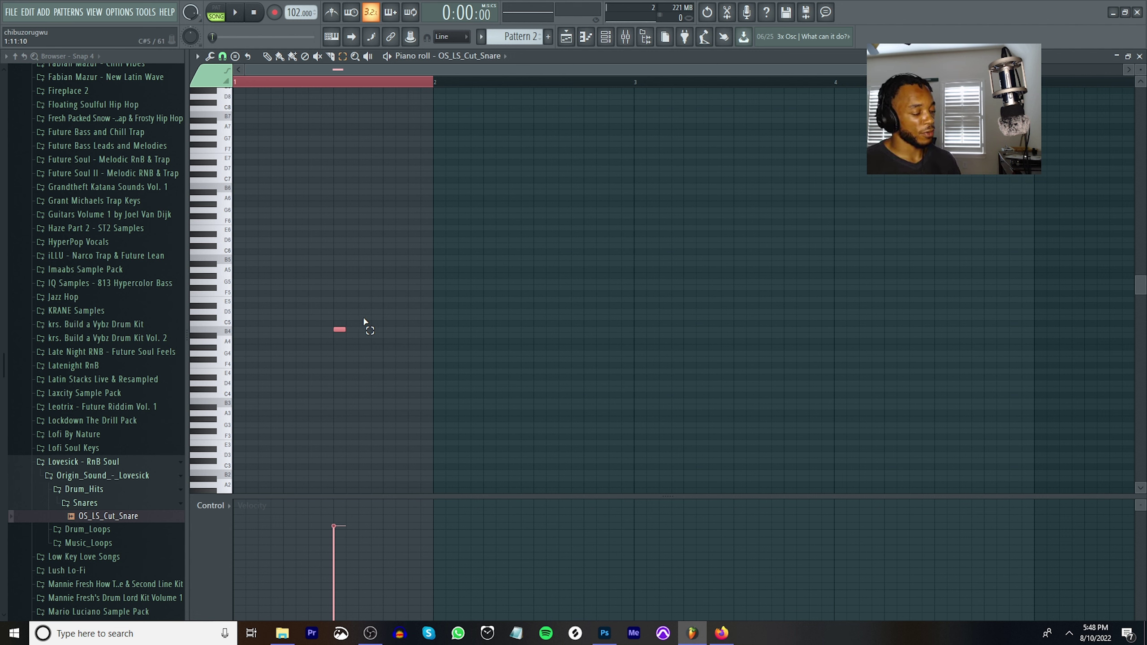
key(ctrl+b)
key(ctrl+b)
key(ctrl+b)
key(ctrl+b)
key(ctrl+b)
key(ctrl+b)
key(ctrl+b)
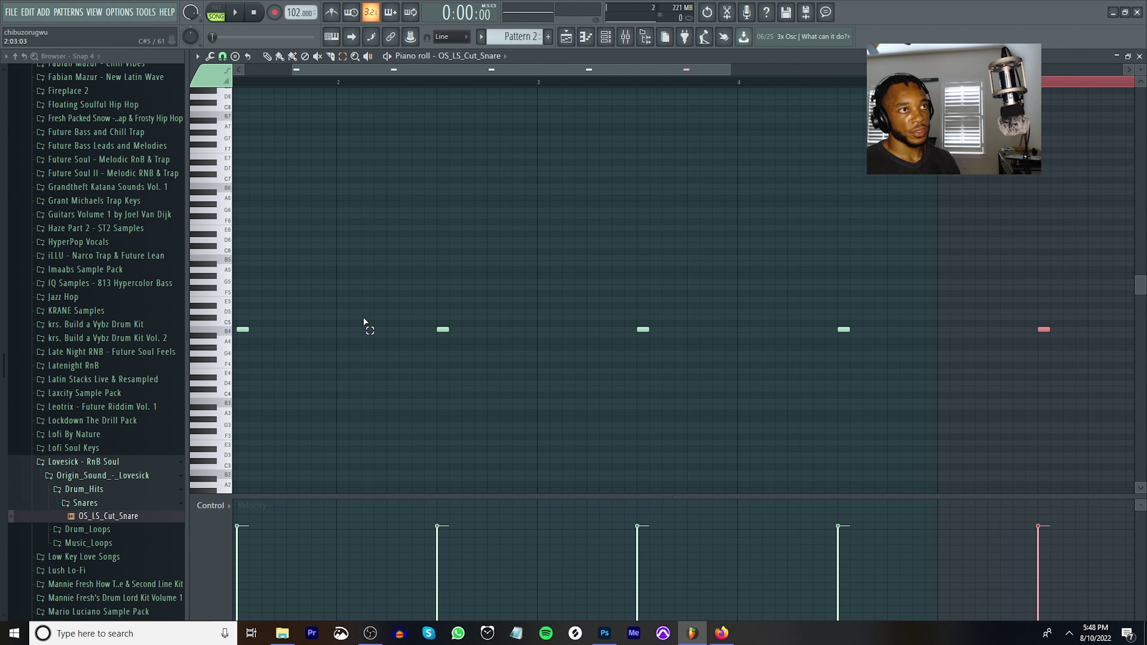
Play the arrangement, deselect the snare notes, raise their velocities to maximum and leave the piano roll.
key(space)
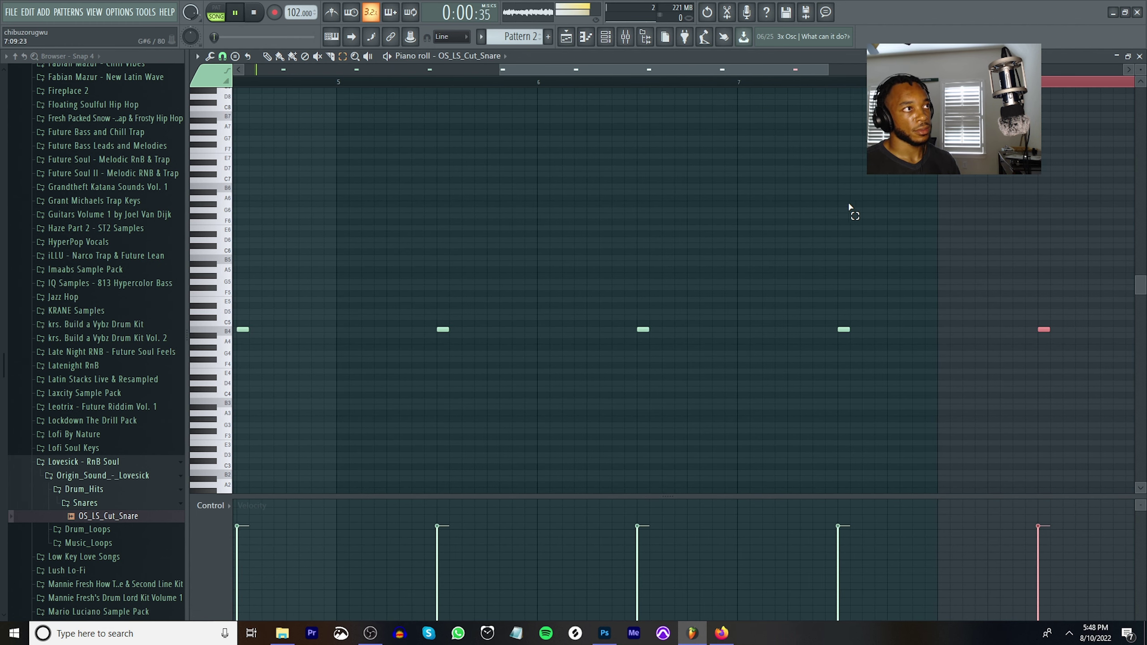
scroll(777, 82, down, 4)
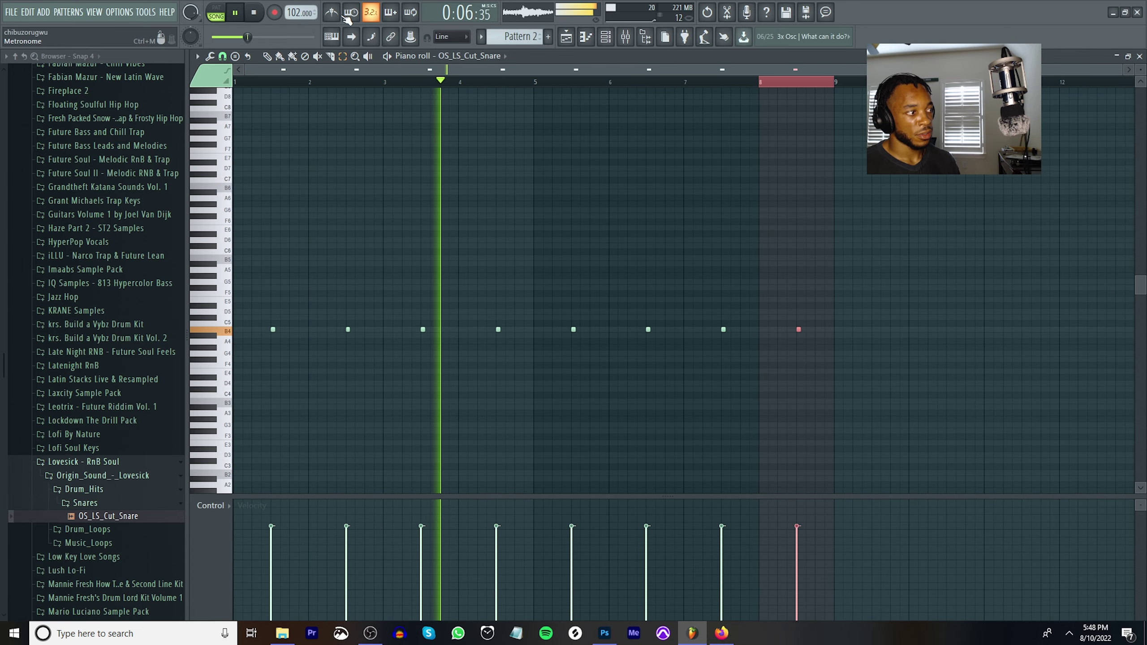
key(ctrl+d)
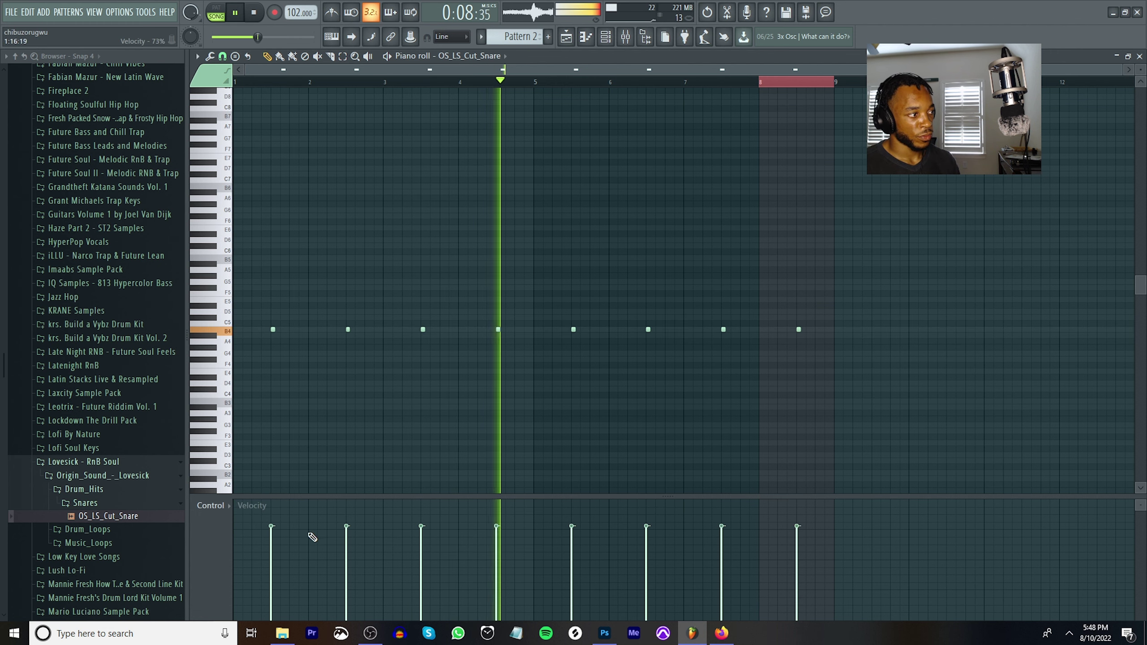
drag(309, 537, 520, 244)
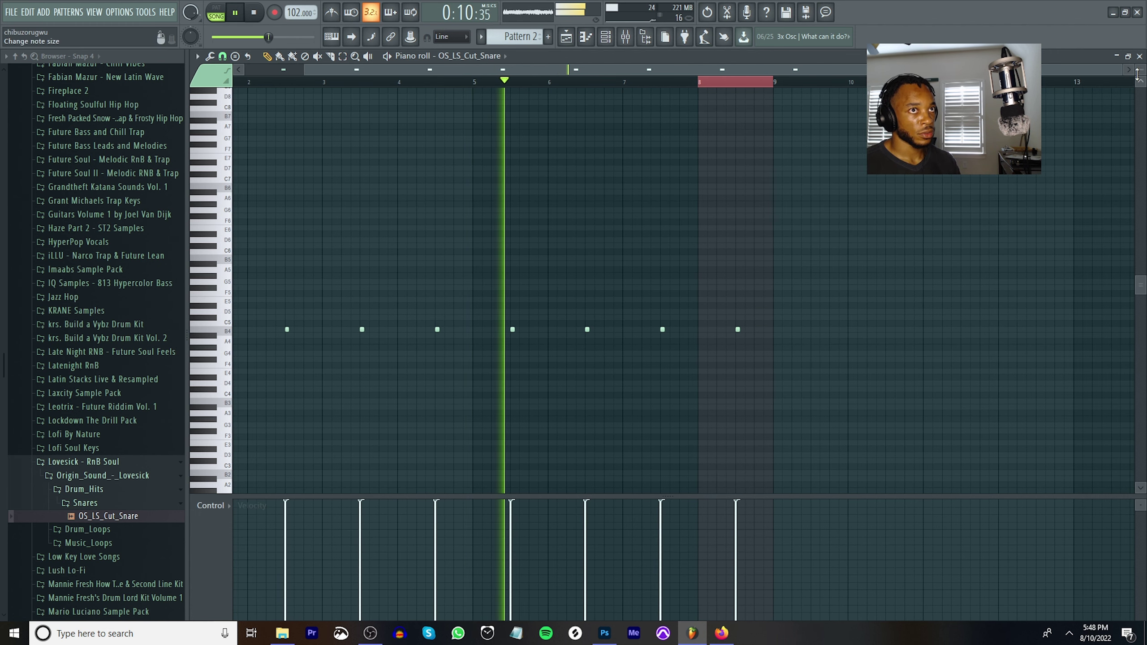
key(F7)
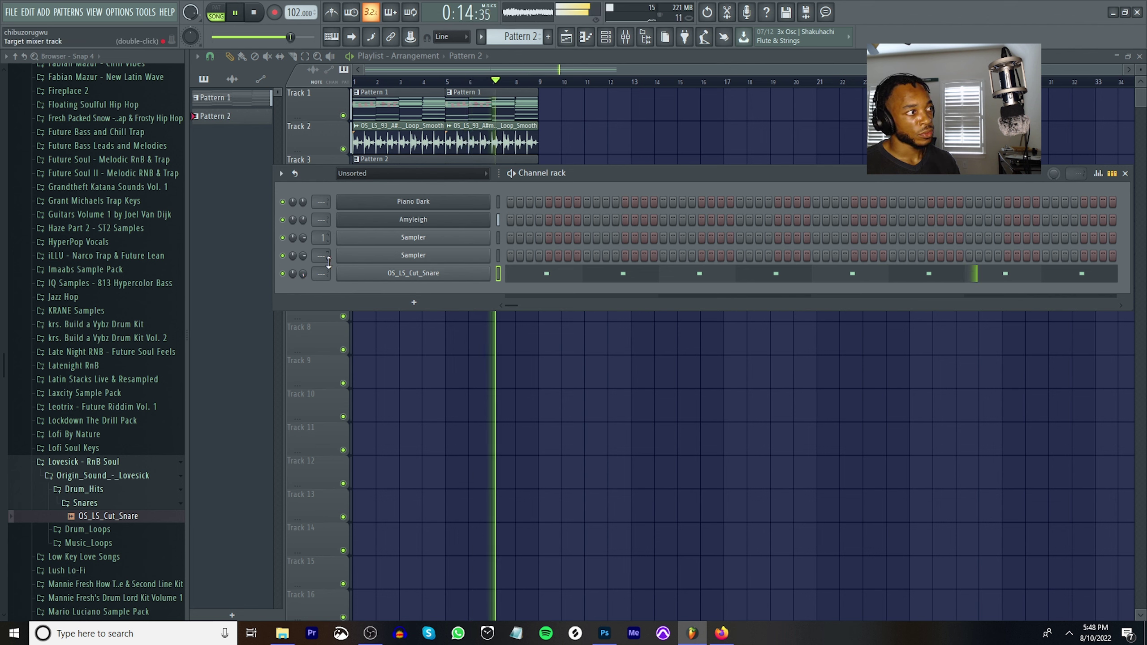
Audition 808 samples, such as Non_Stop, Count_Out, Bell, Beam and Raw, in the Low Key Love Songs pack's 808 folder.
scroll(394, 179, up, 1)
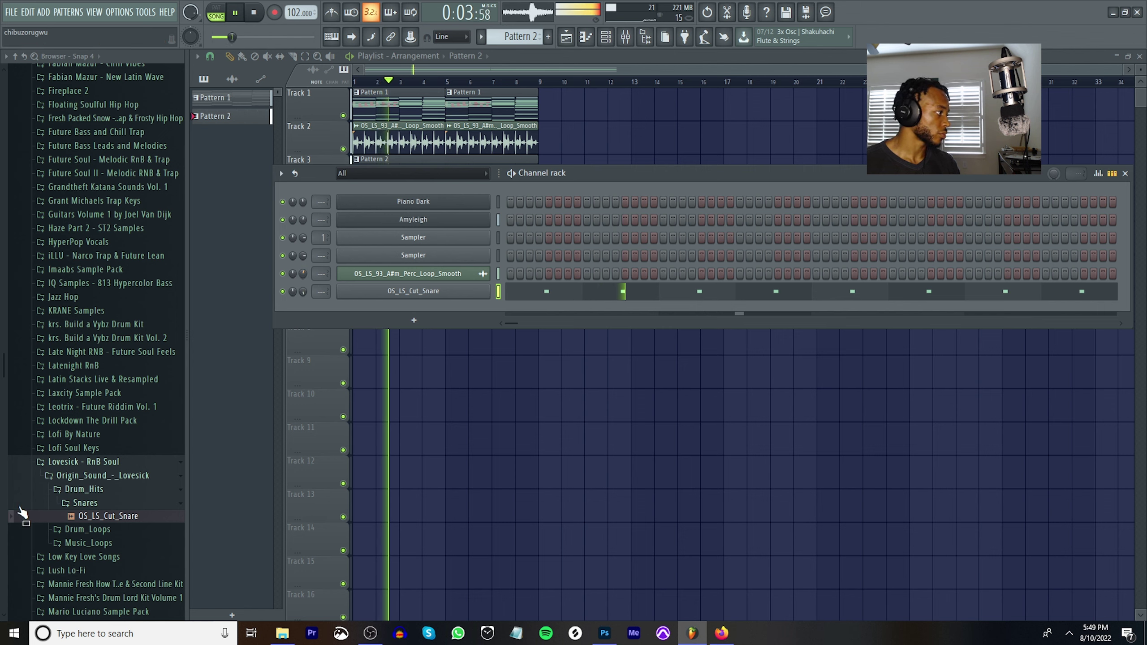
scroll(115, 333, up, 10)
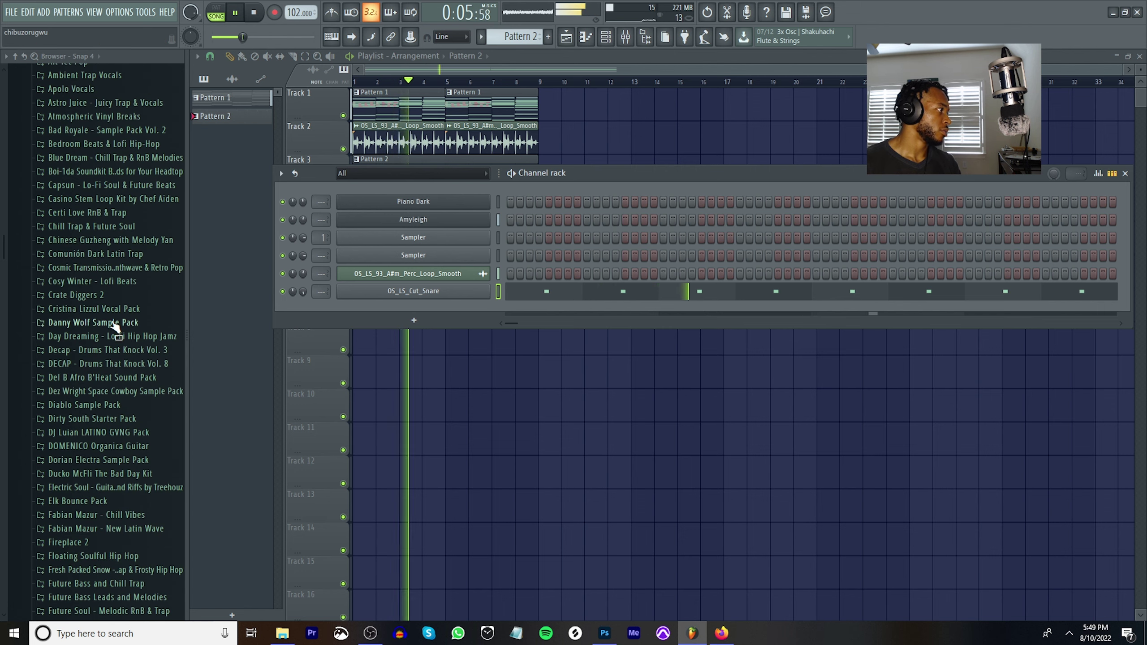
scroll(115, 323, down, 15)
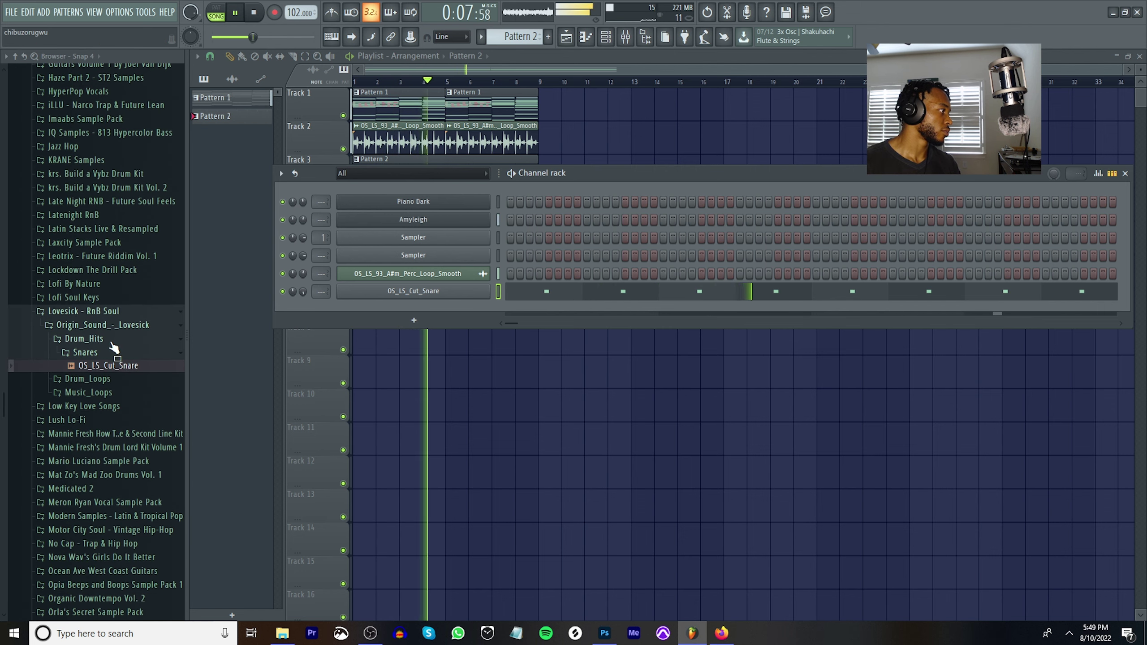
drag(114, 365, 124, 392)
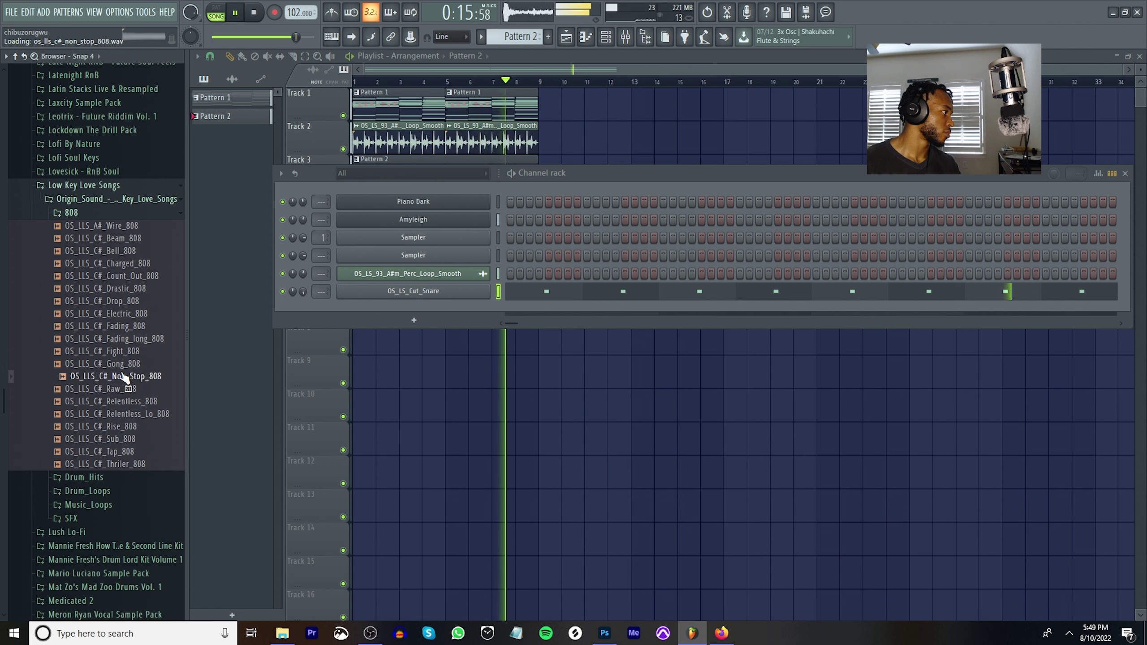
click(120, 327)
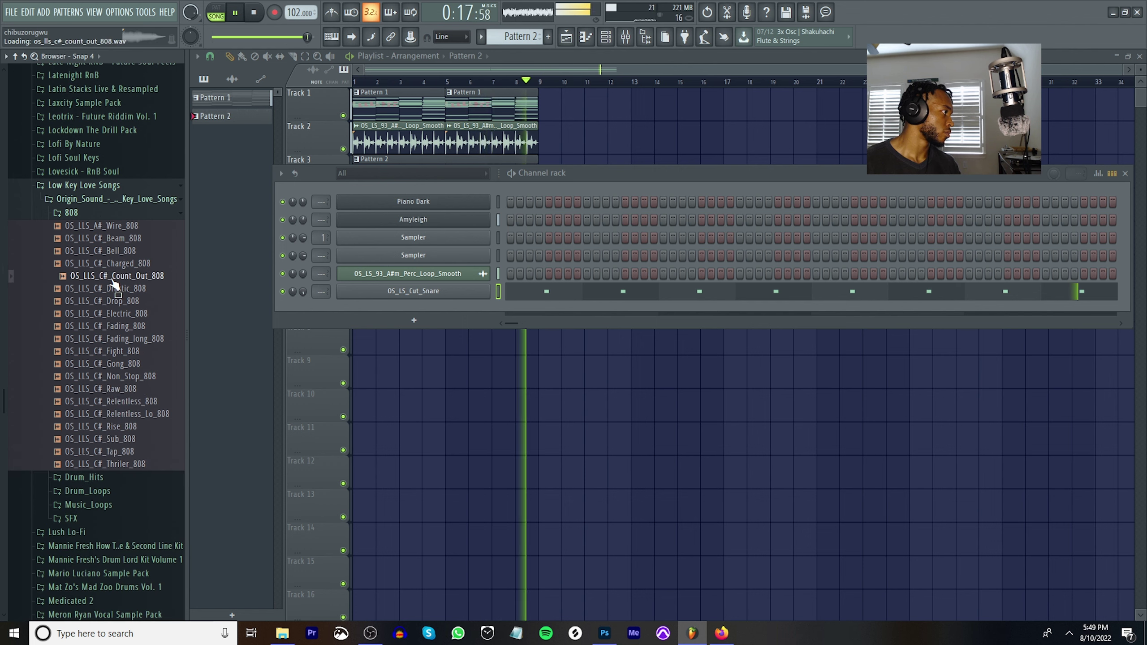
click(122, 263)
click(121, 252)
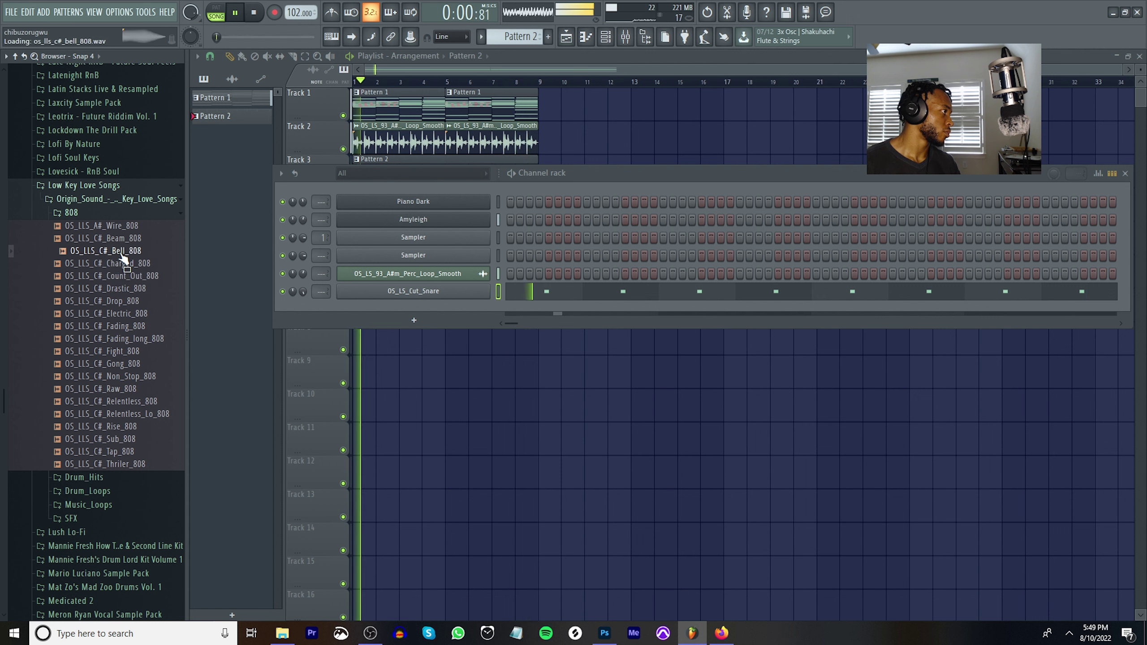
click(122, 241)
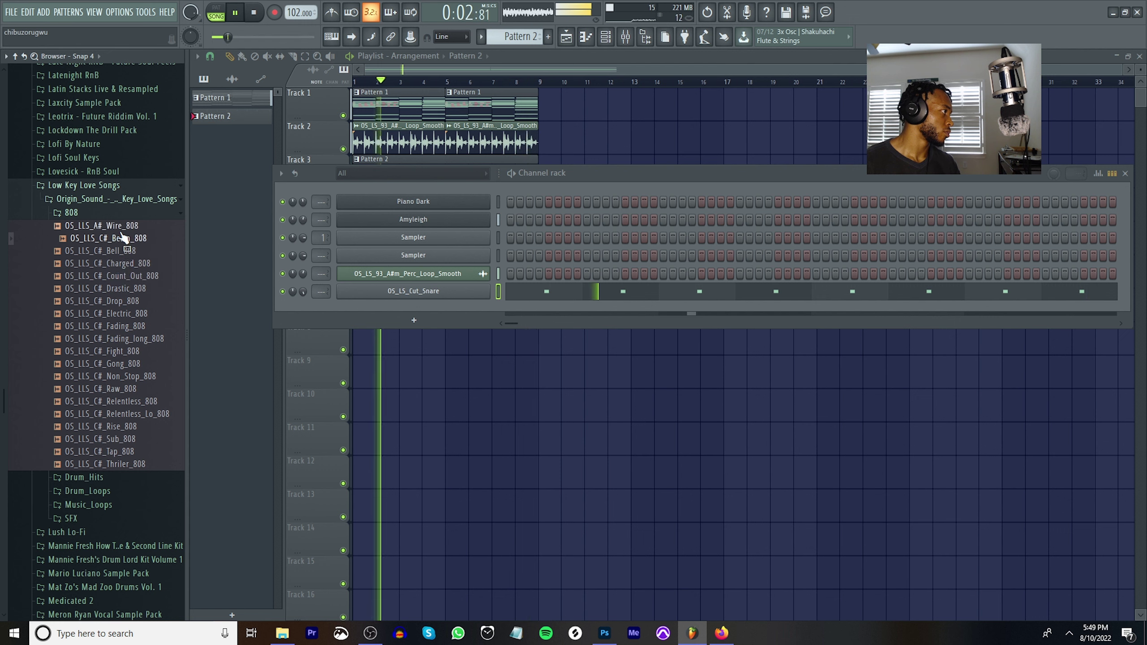
key(Up)
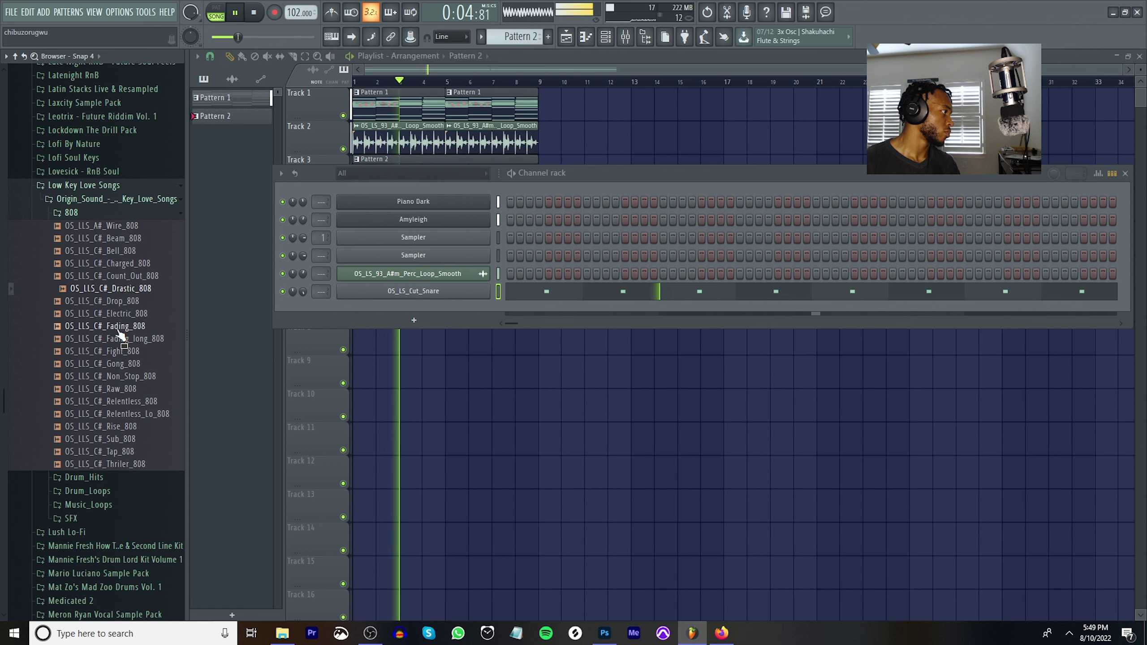
click(131, 390)
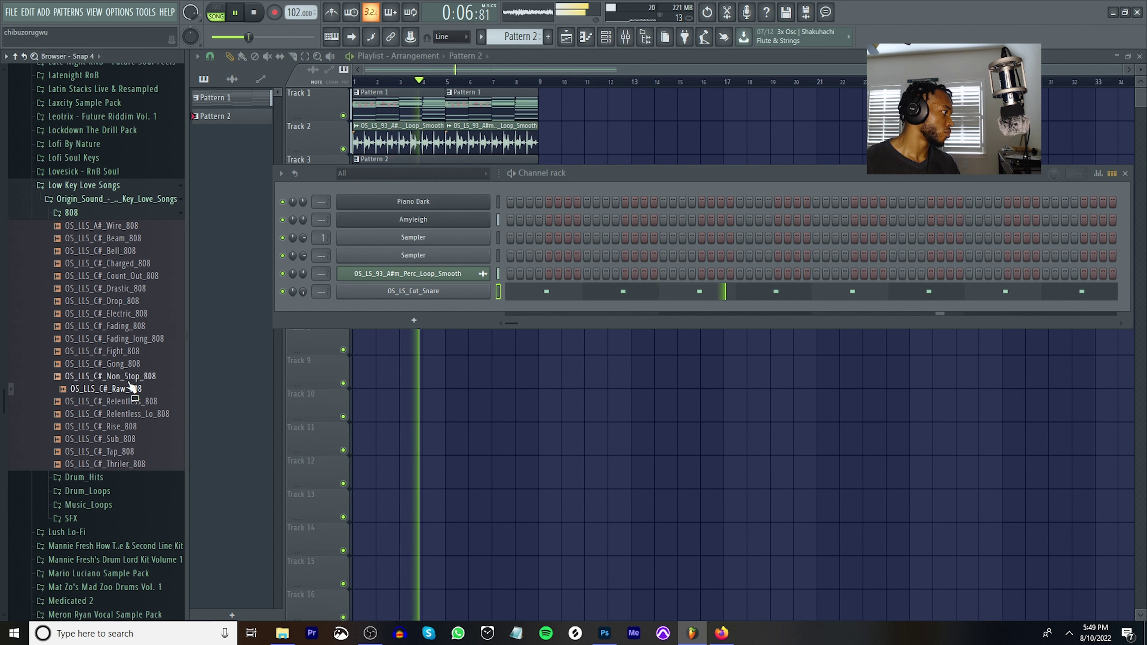
Stop playback and collapse the splice_folder's packs folder in the browser.
scroll(131, 388, up, 15)
scroll(131, 384, up, 10)
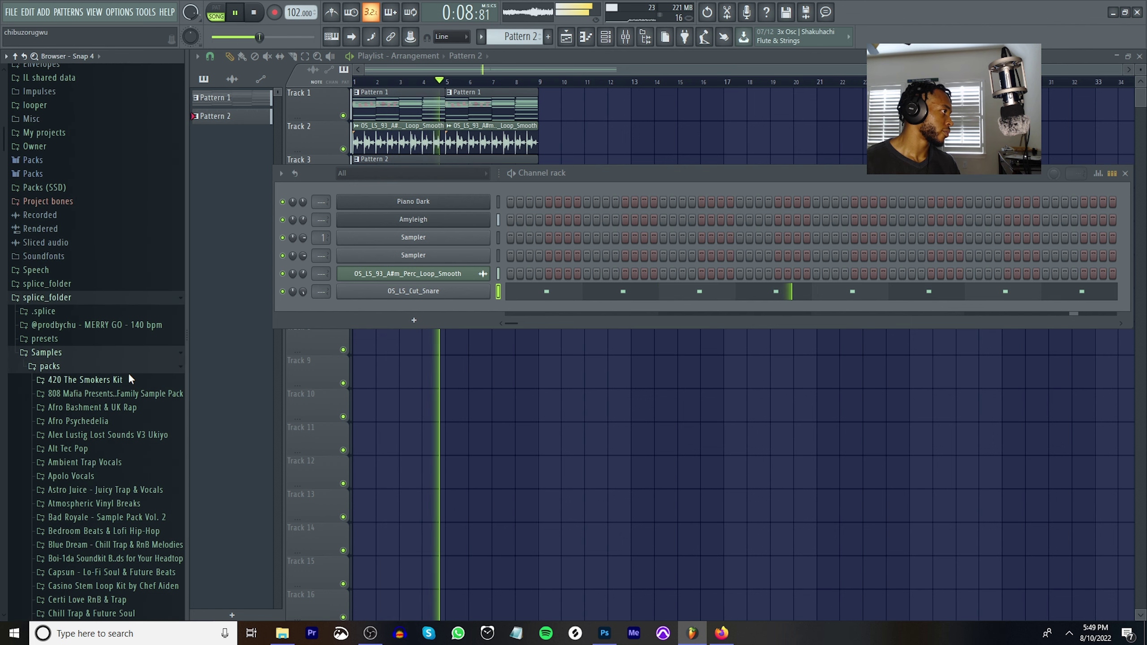
key(space)
drag(94, 369, 95, 345)
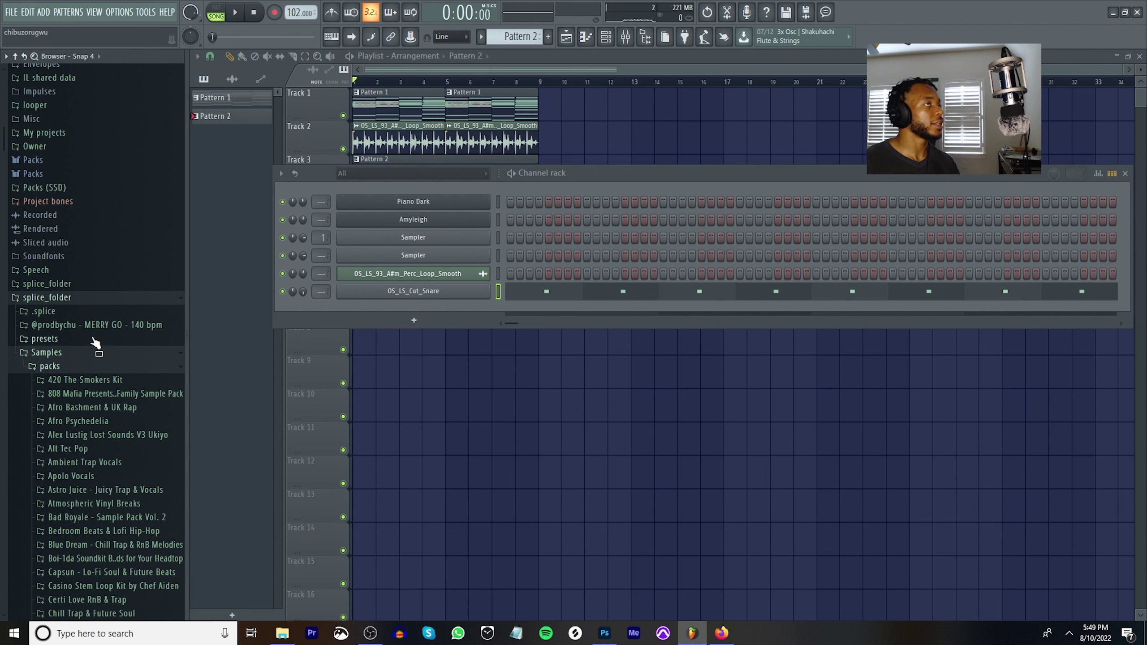
drag(95, 343, 100, 349)
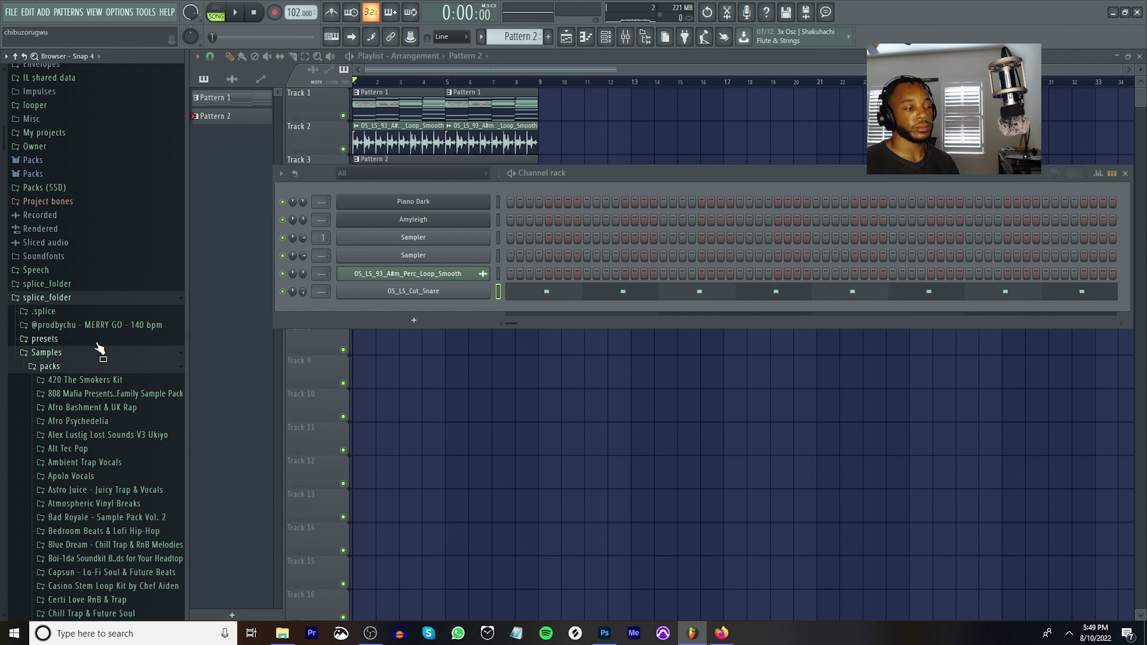
drag(100, 348, 84, 383)
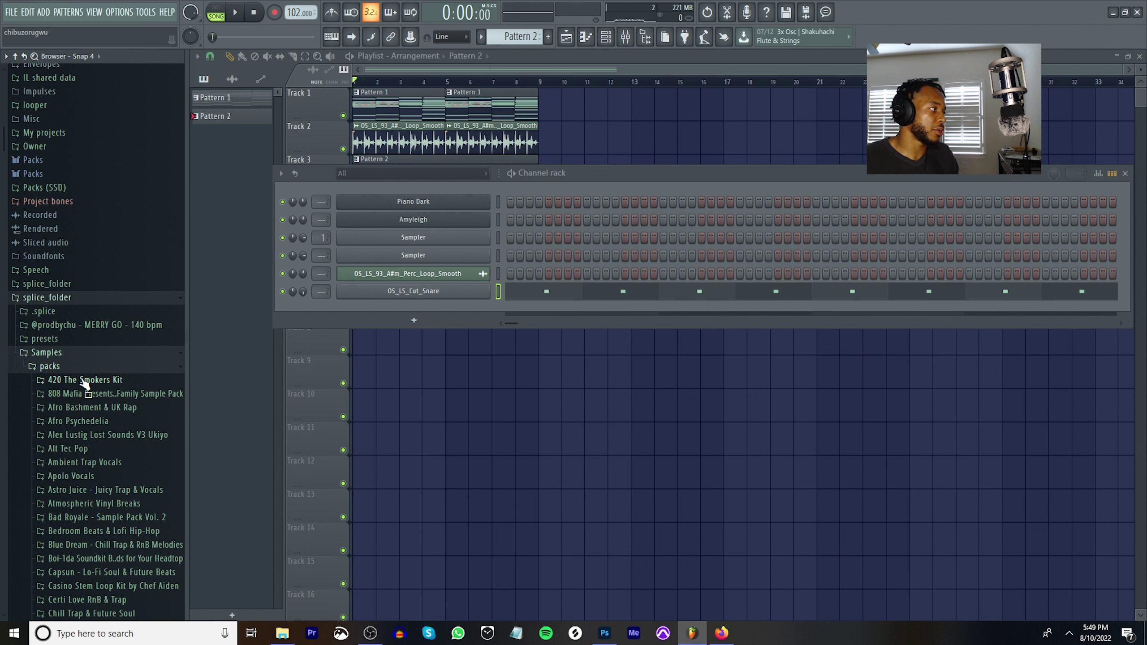
drag(85, 383, 456, 235)
scroll(81, 370, up, 5)
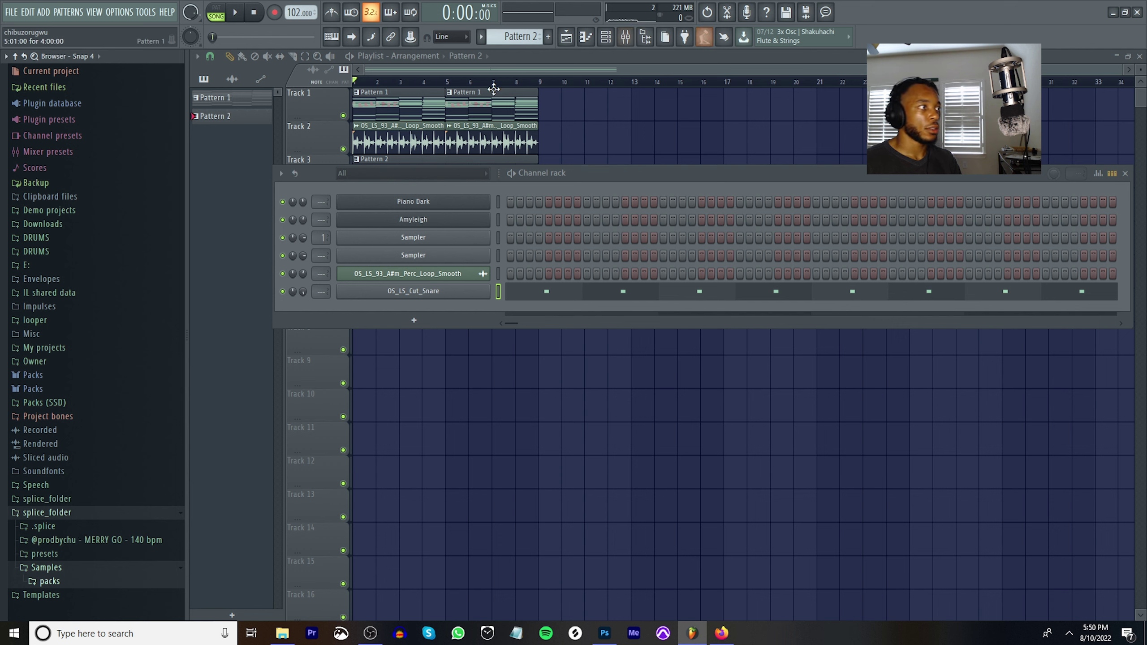
Insert a Repro-5 channel, load the HS Foldback Bass preset from its 01 Basses folder and close the plugin window.
right_click(454, 235)
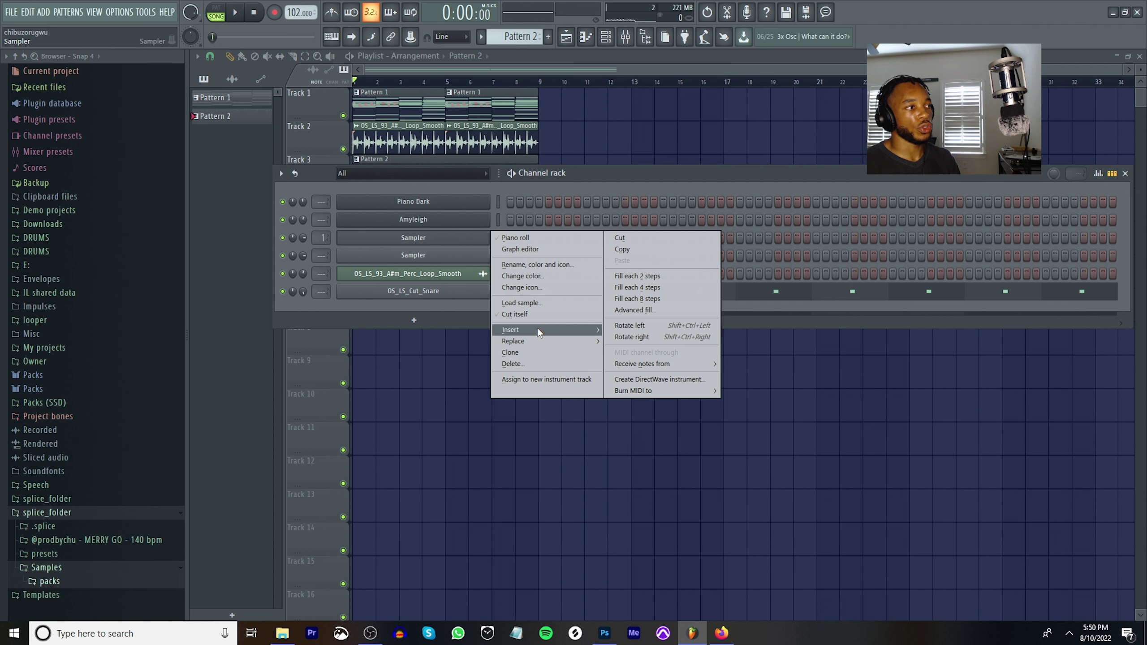
mouse_move(536, 330)
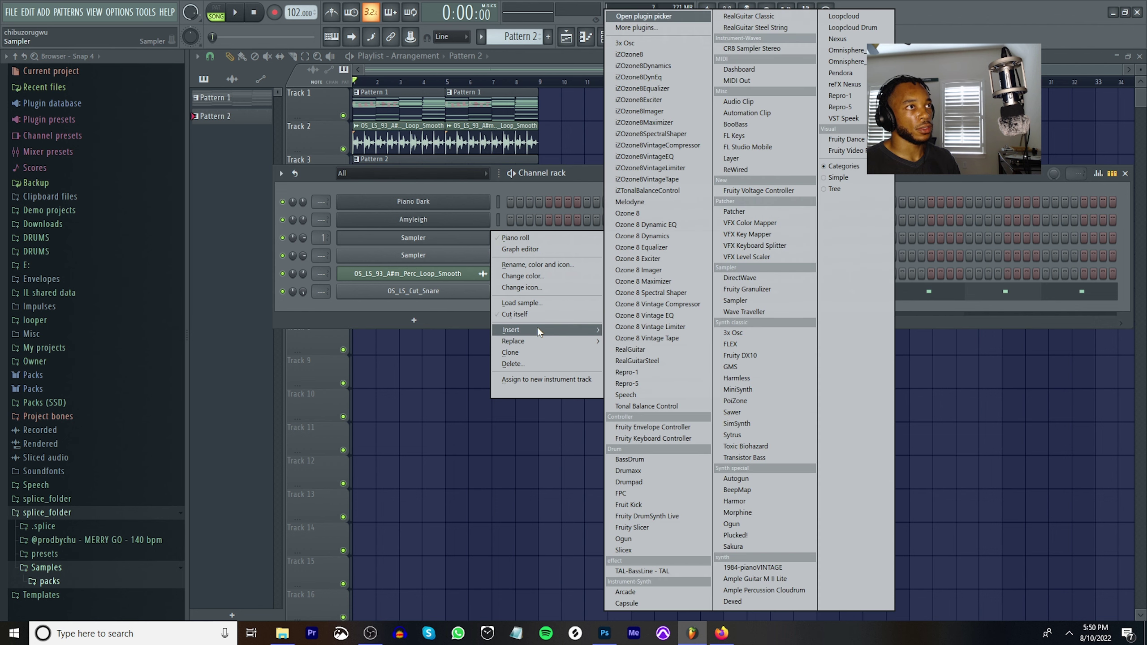
click(855, 108)
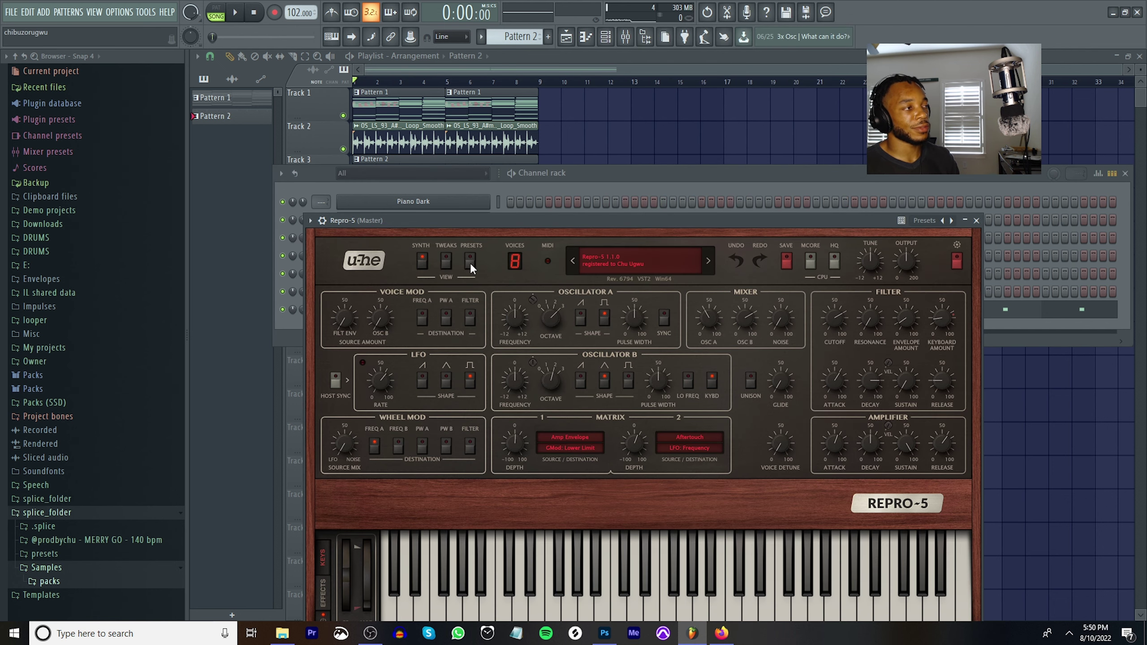
click(469, 262)
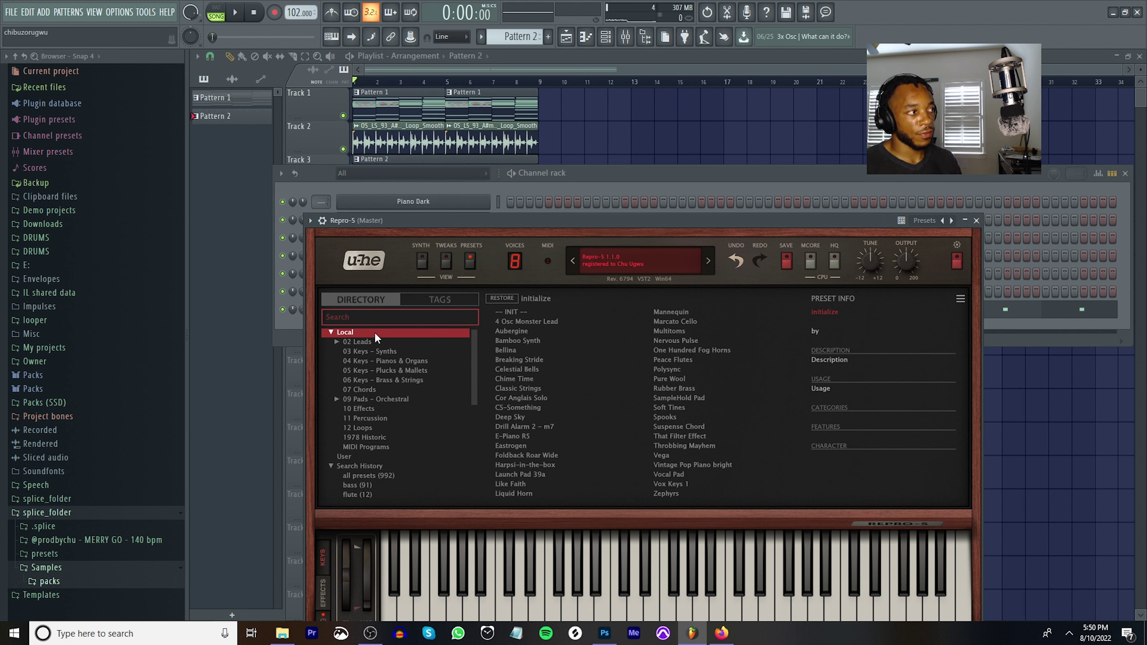
click(336, 342)
click(359, 351)
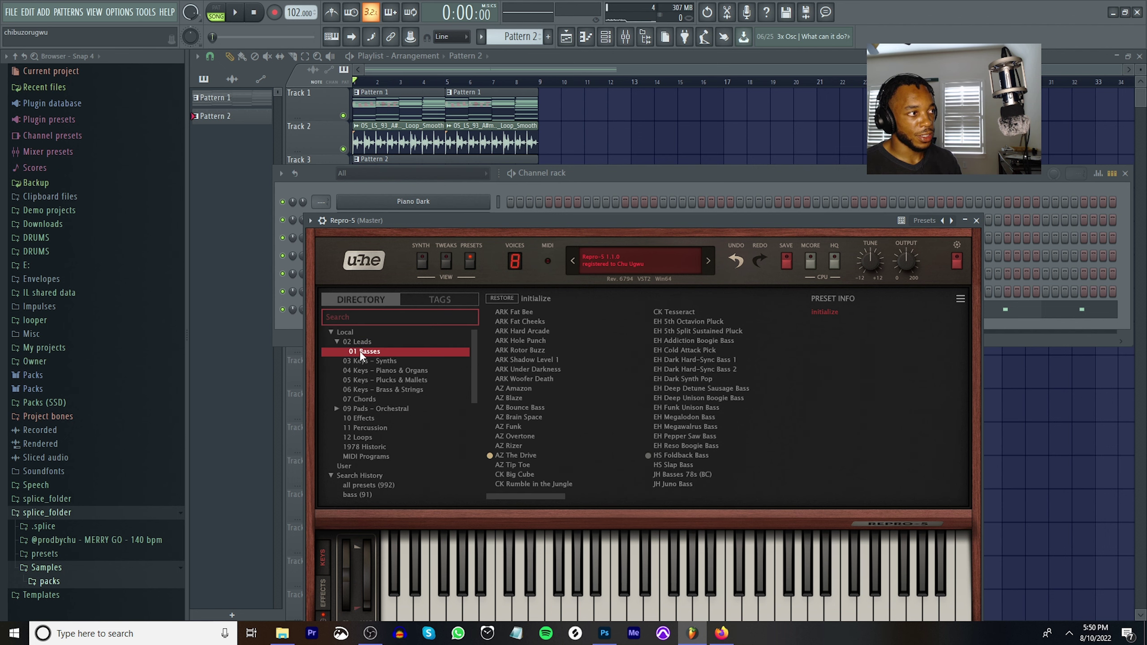
click(674, 455)
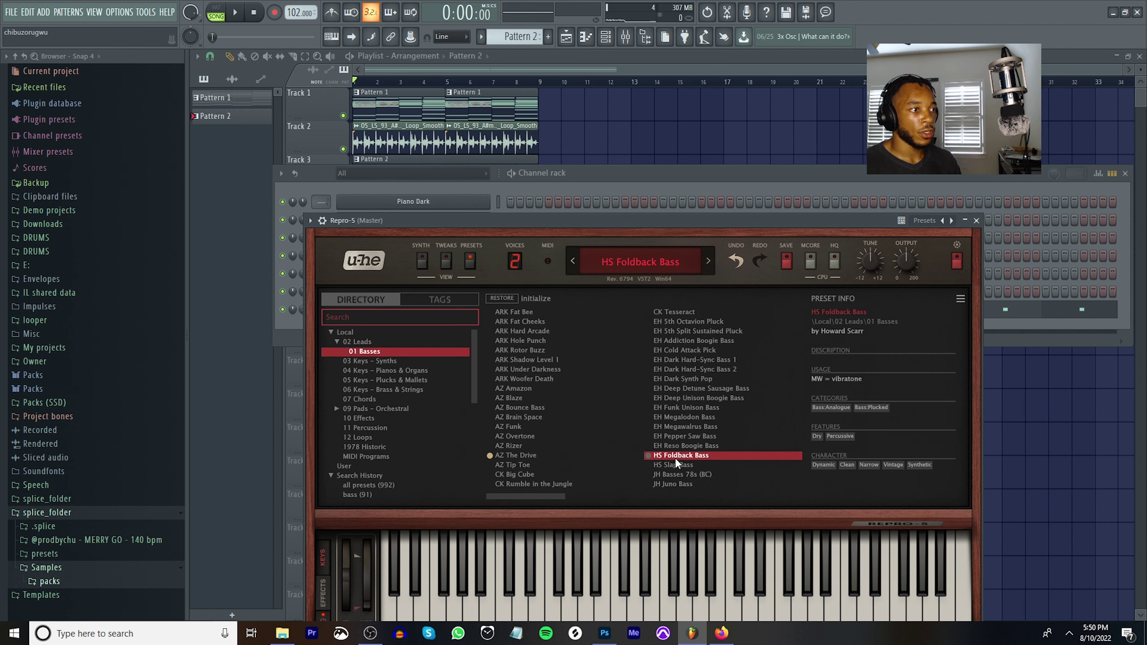
click(977, 221)
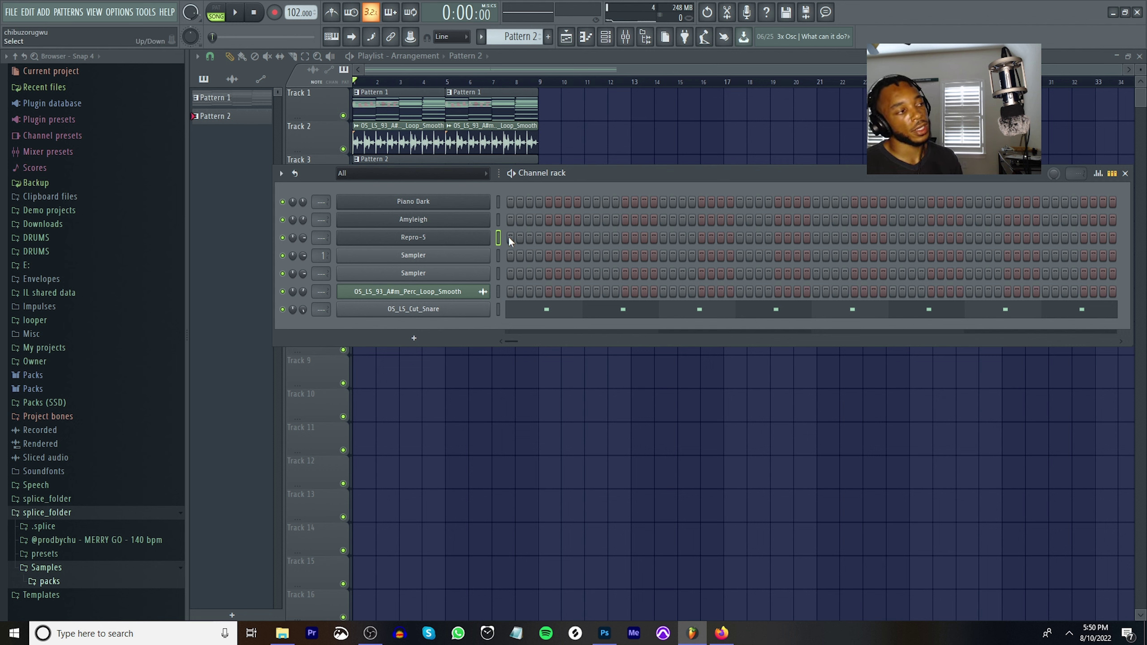
Open the Repro-5 channel's piano roll and add a one-bar F4 note in bar 1, playing the arrangement to check it.
right_click(483, 233)
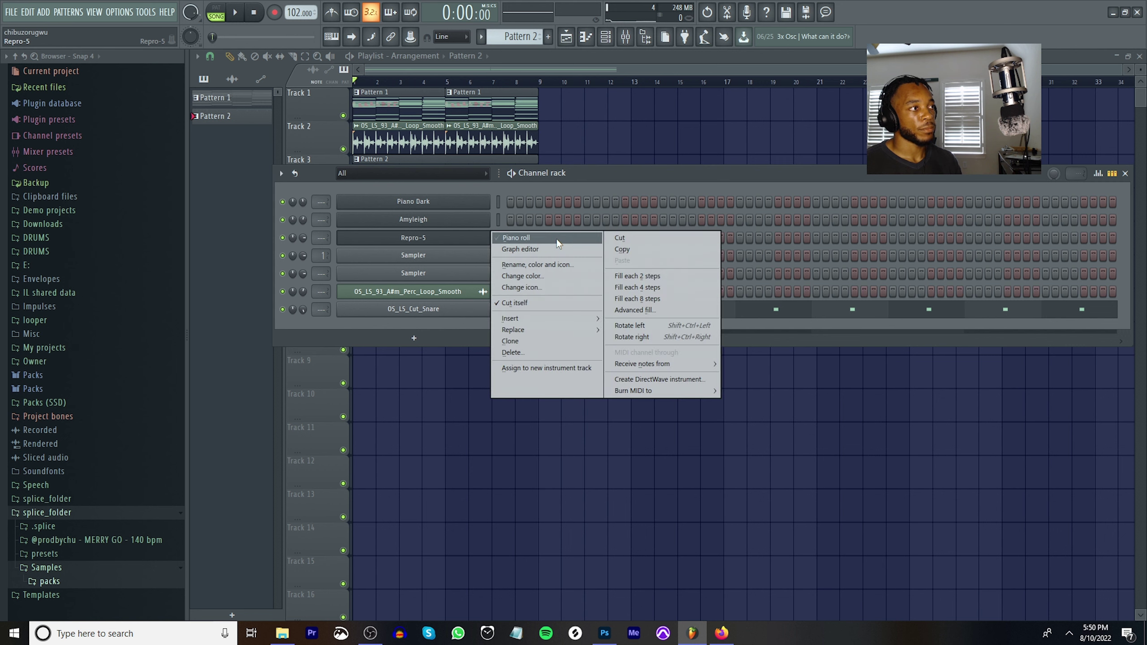
click(558, 238)
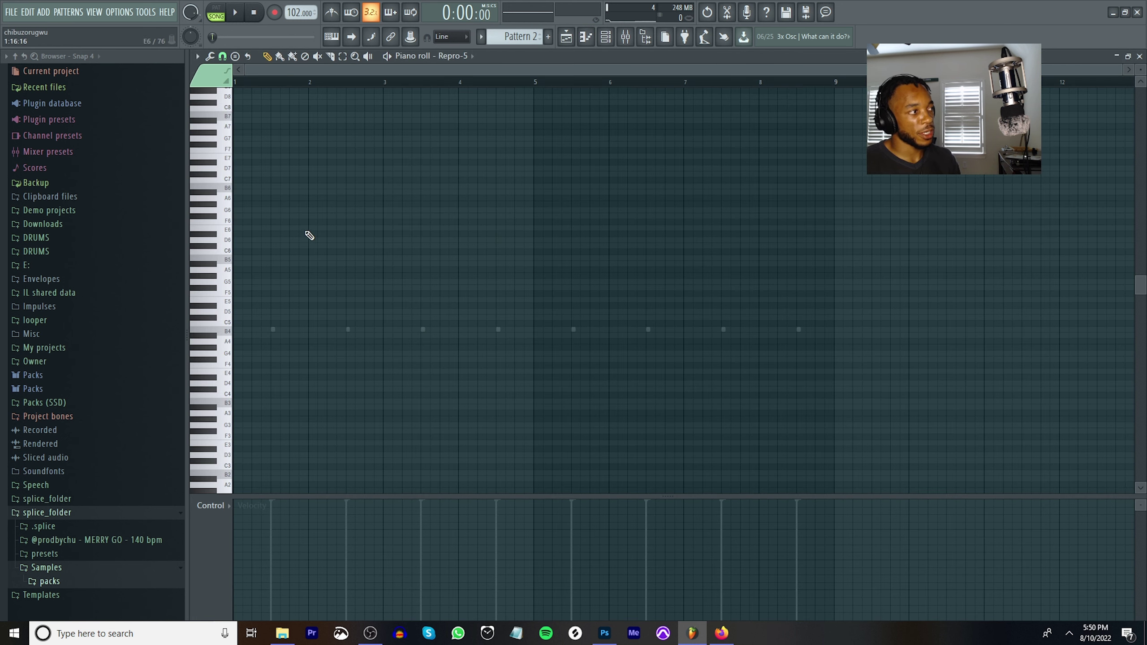
key(space)
key(space)
drag(246, 348, 214, 368)
key(space)
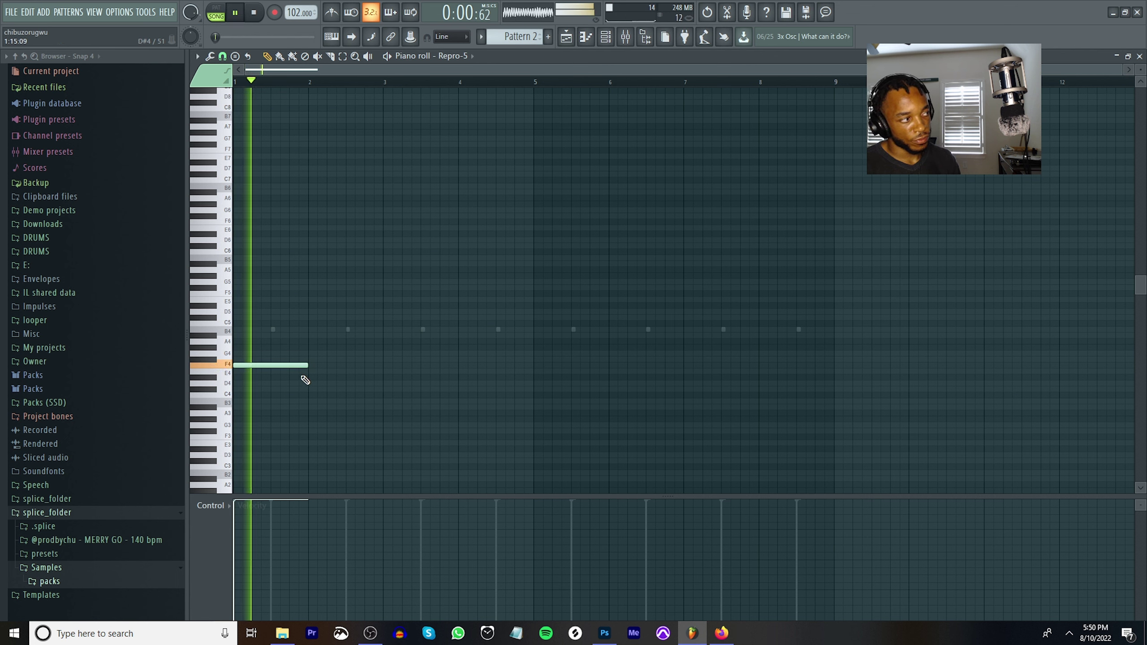
key(space)
click(281, 360)
right_click(316, 360)
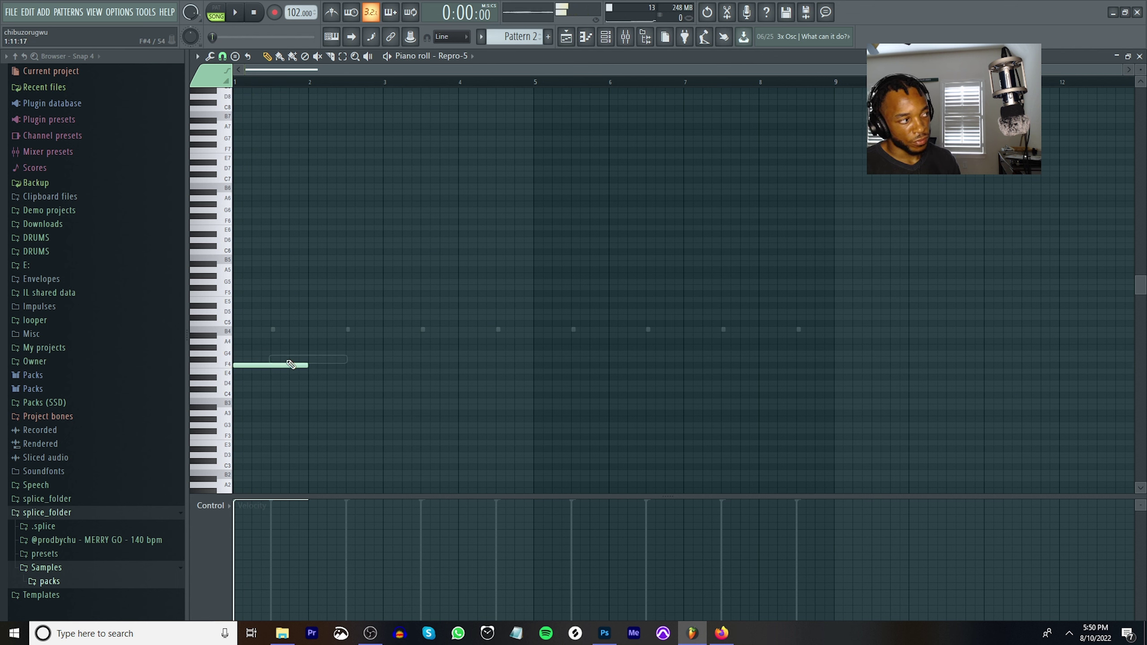
Shorten the bar 1 F4 note to two and a half beats and add another F4 on beat 4.
key(space)
drag(307, 365, 280, 365)
click(294, 365)
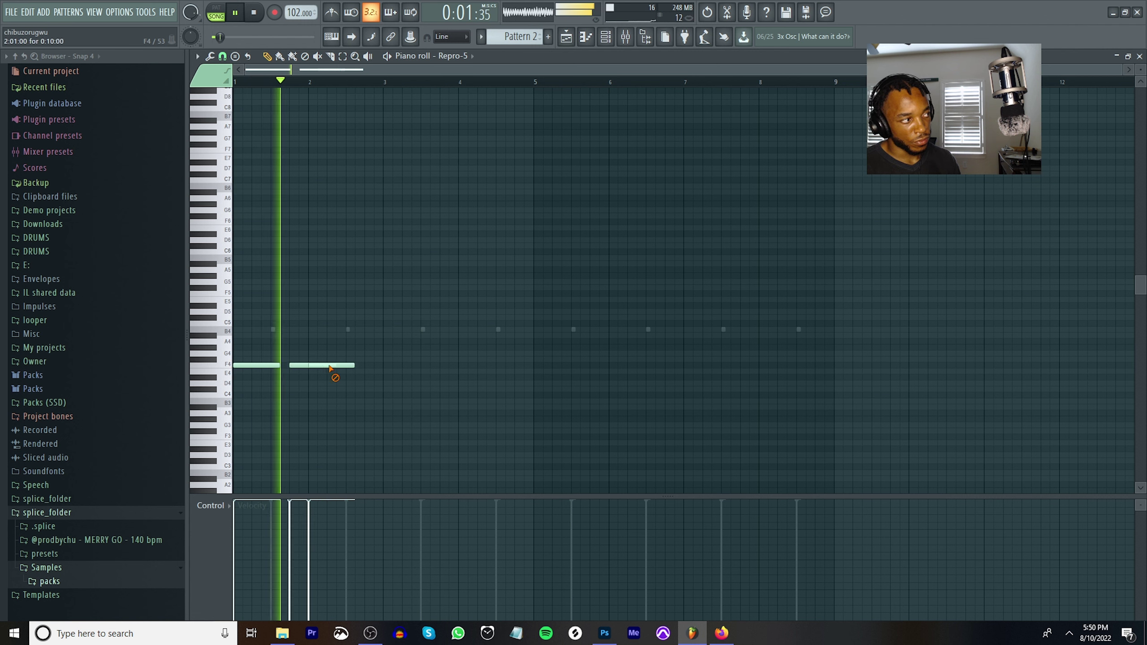
key(space)
Add a G4 note at the start of bar 2 and trim the second F4 to the end of bar 1.
click(306, 353)
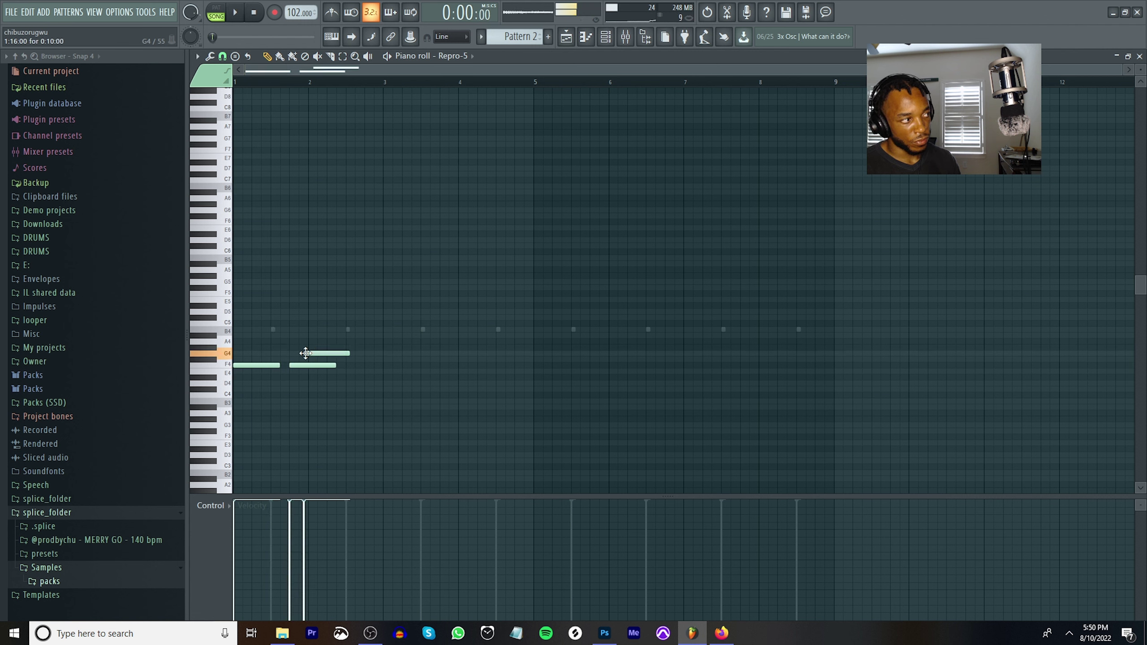
drag(306, 353, 304, 368)
key(space)
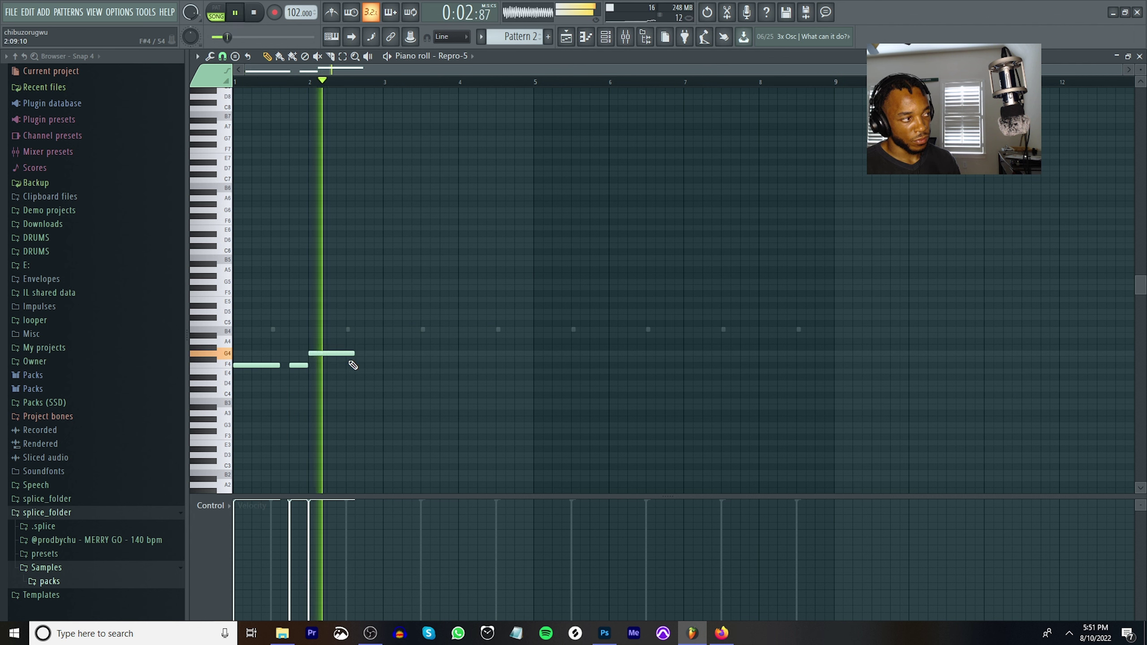
Add E4 notes on beats 1 and 4 of bar 3 and a one-bar A4 note in bar 4.
click(387, 365)
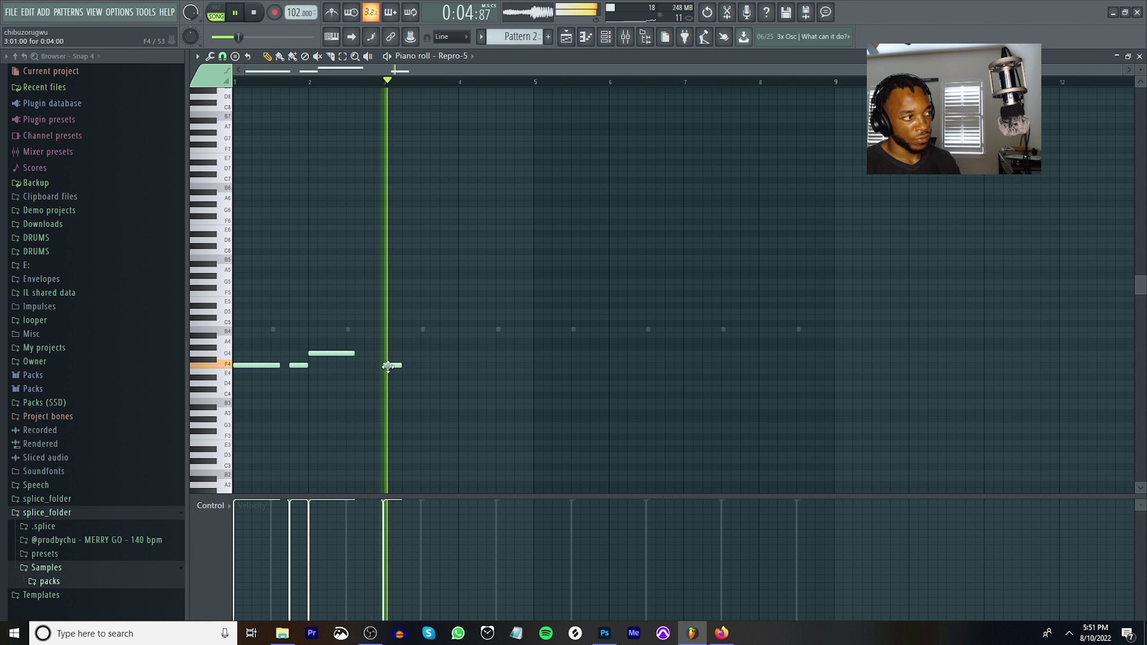
key(space)
drag(391, 367, 458, 375)
key(space)
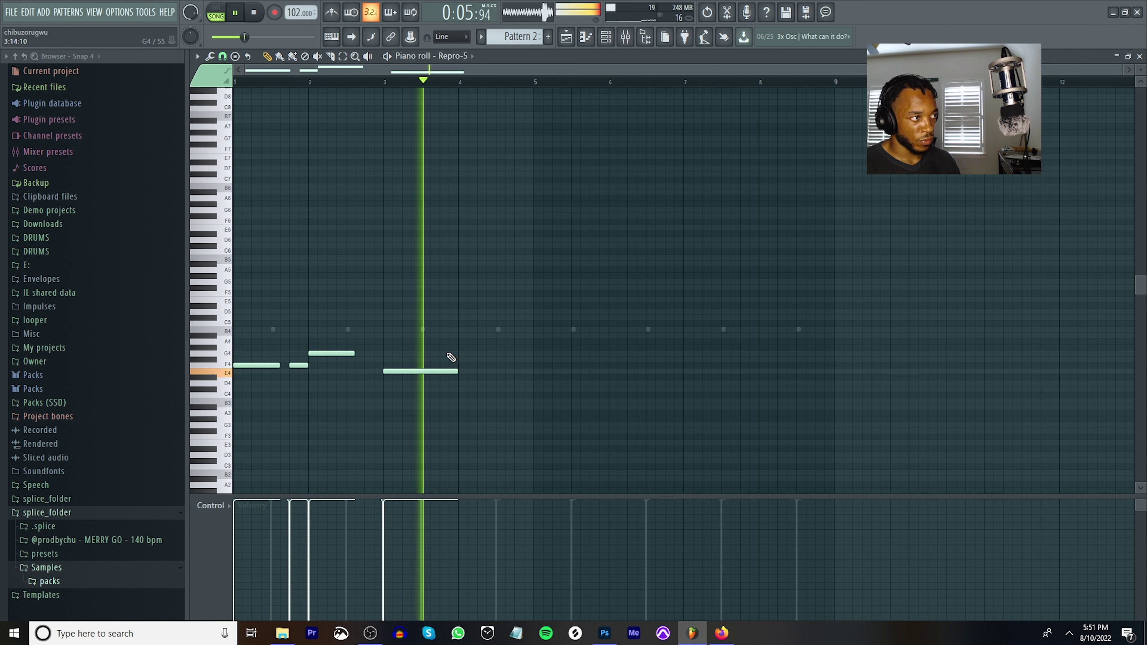
click(459, 341)
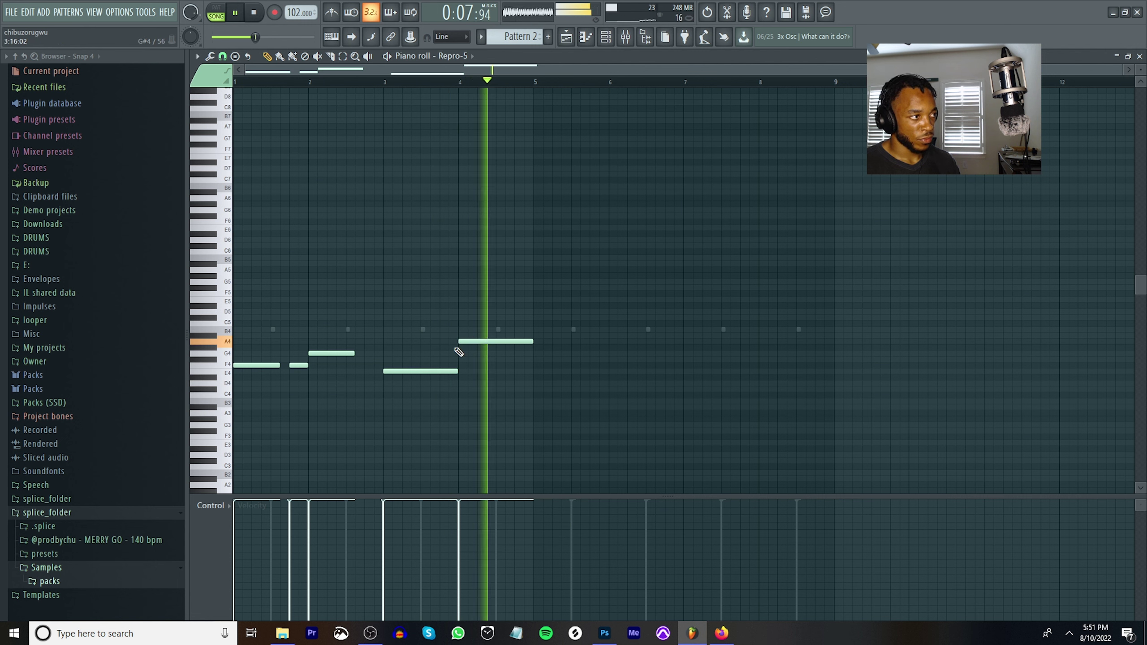
click(435, 372)
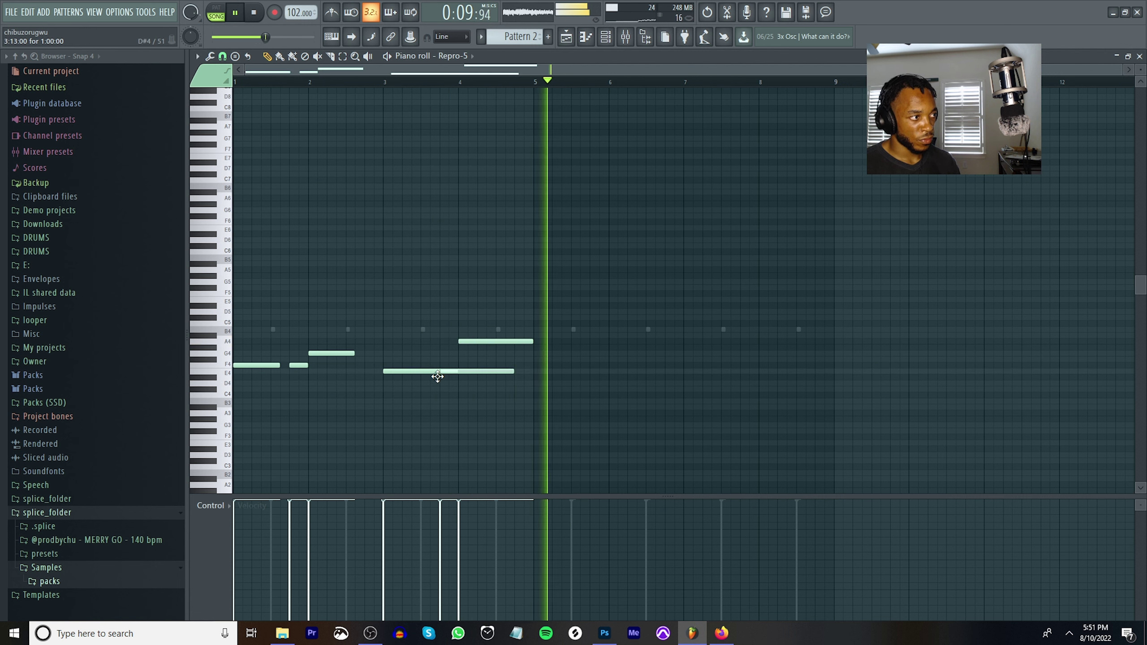
Join the bass notes end to end with legato, using a temporary A4 at bar 5, and duplicate the four bars into bars 5–8.
key(ctrl+q)
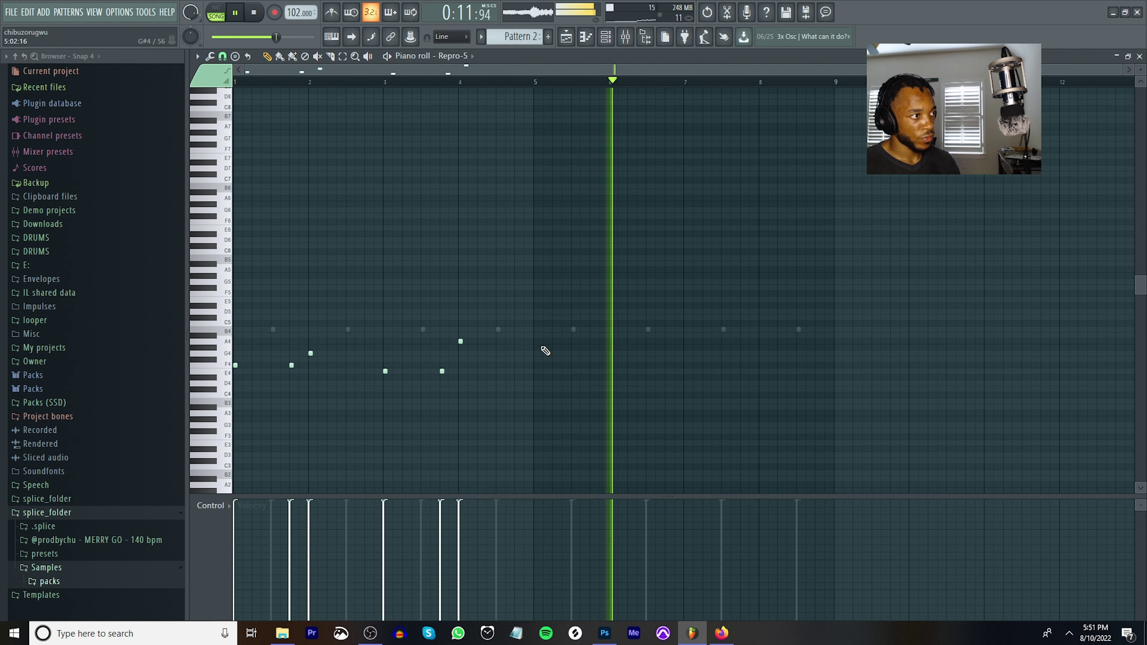
click(534, 342)
key(ctrl+l)
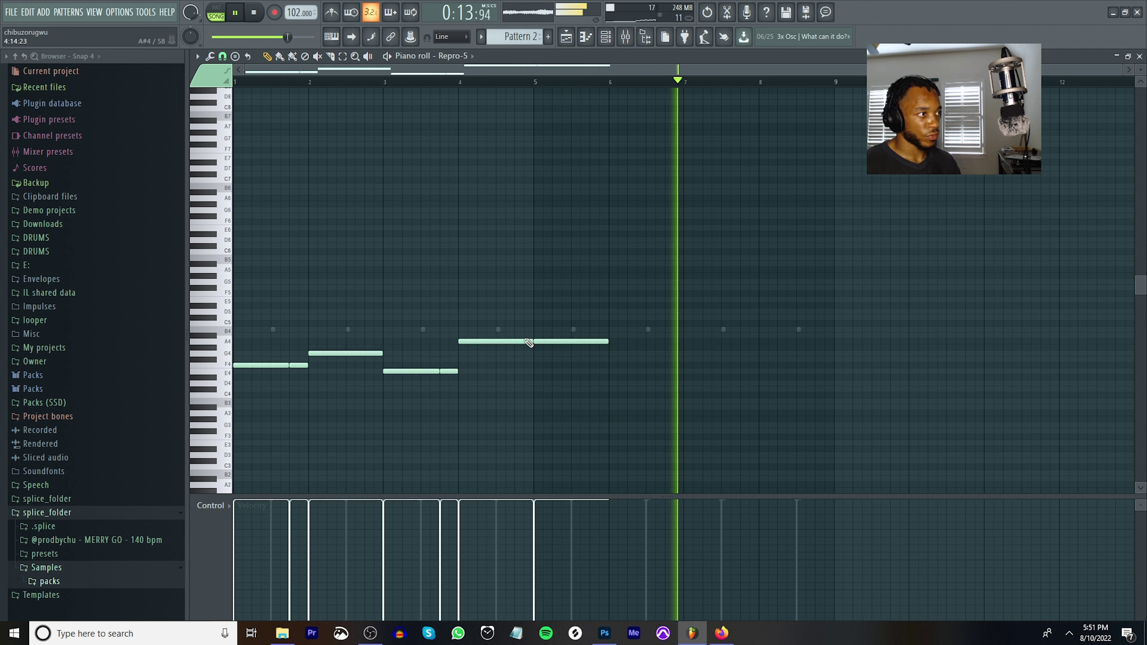
right_click(543, 340)
key(ctrl+b)
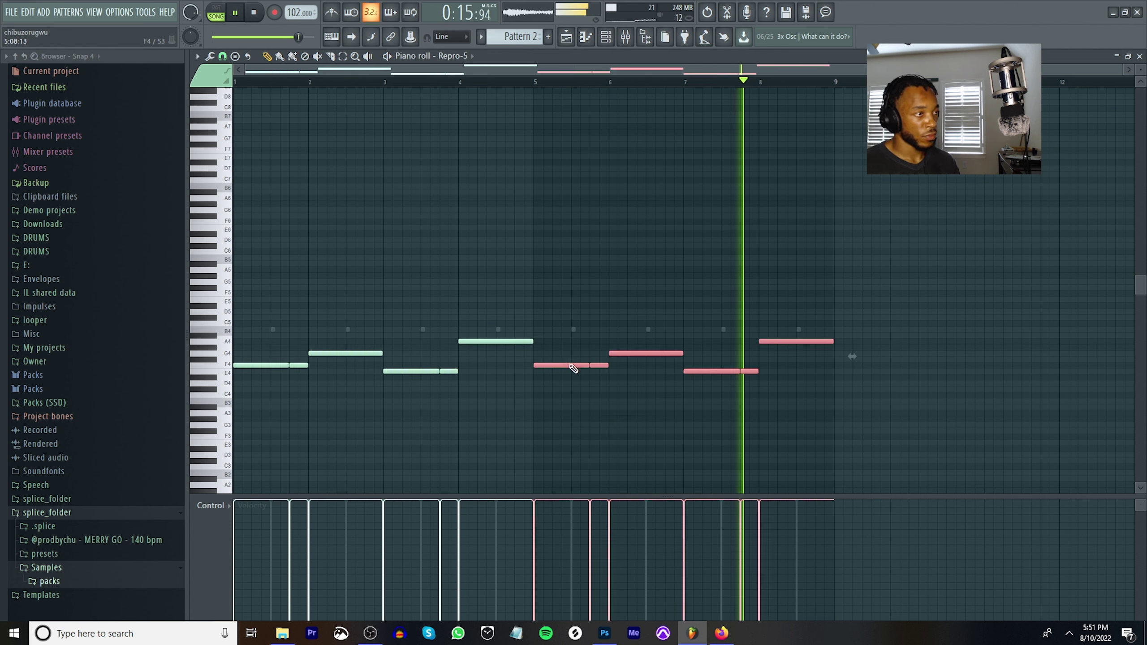
Deselect the duplicated bass notes and transpose the whole Repro-5 bassline down one octave.
key(ctrl+d)
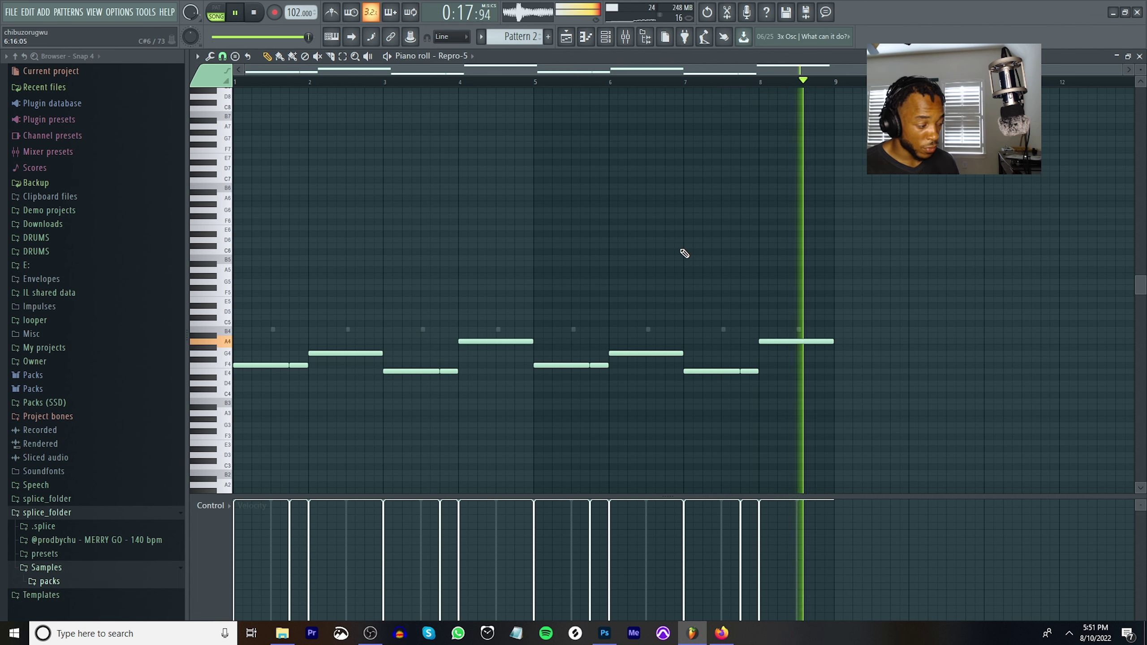
key(ctrl+Down)
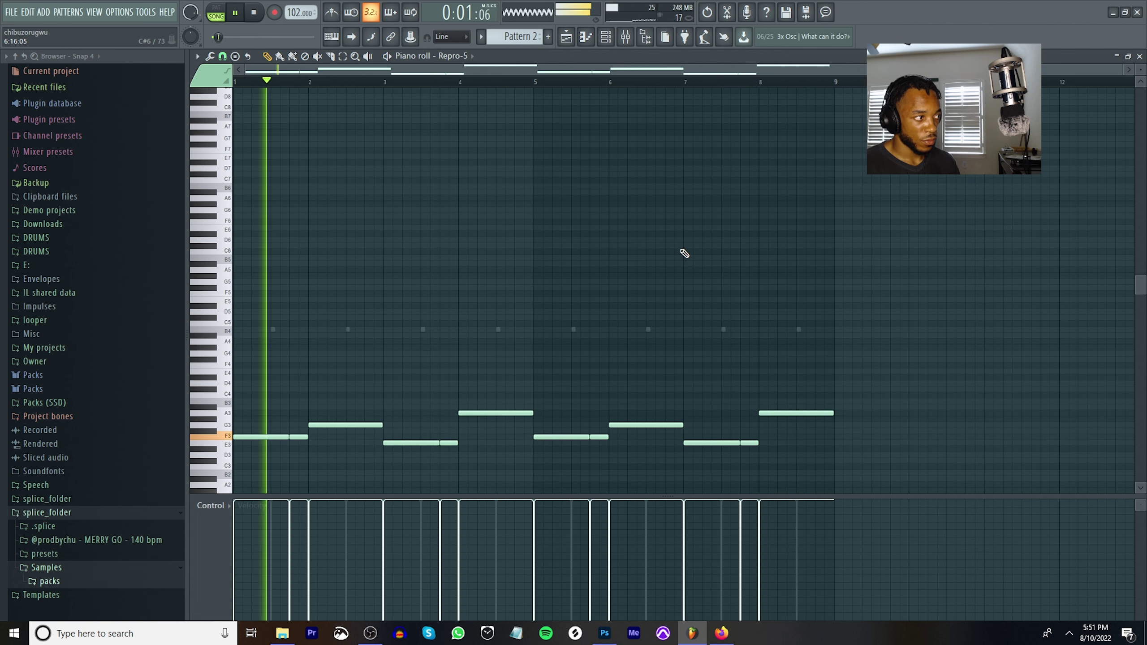
click(1139, 57)
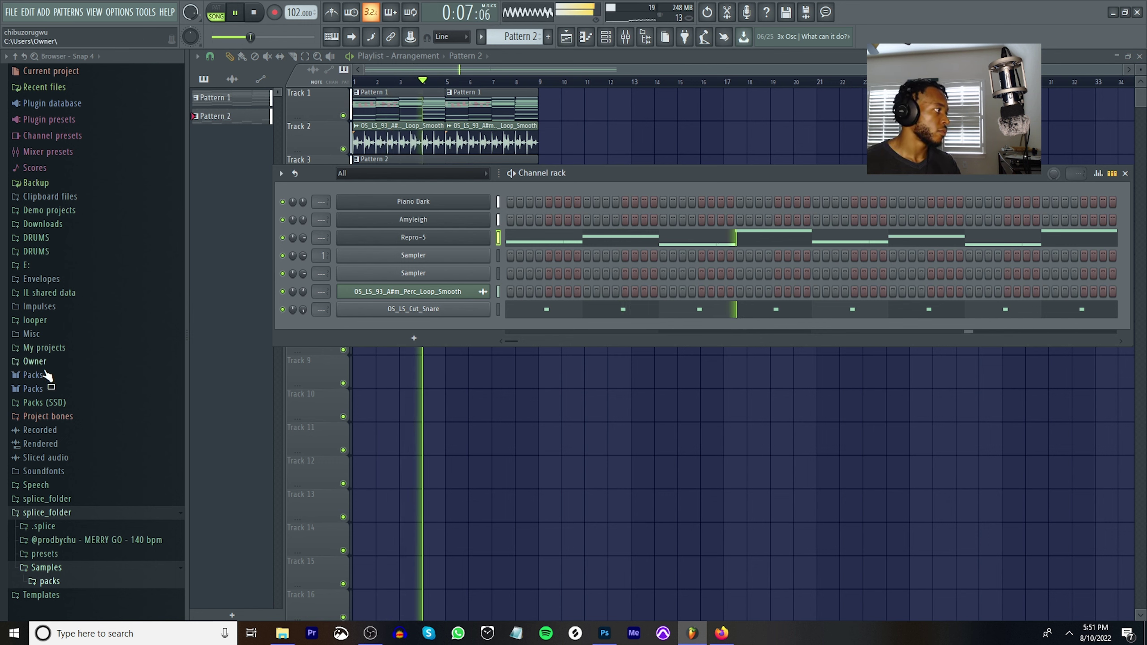
Open the Kicks folder of the Centerfold (Drumkit) V2 2022 pack and stop playback.
click(62, 403)
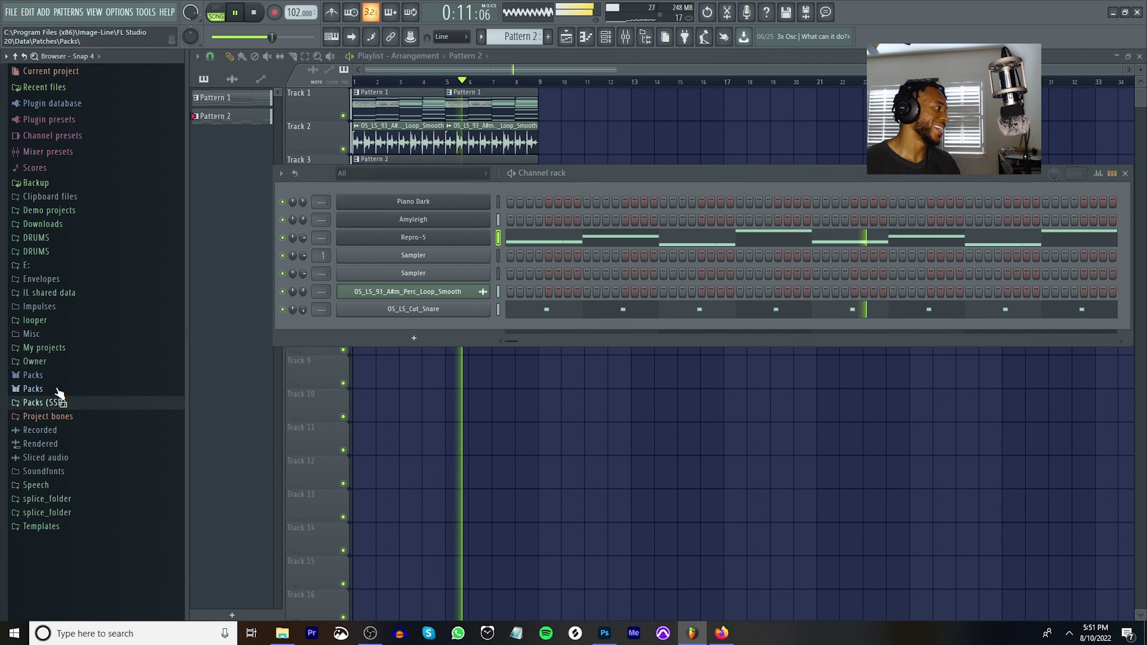
click(28, 389)
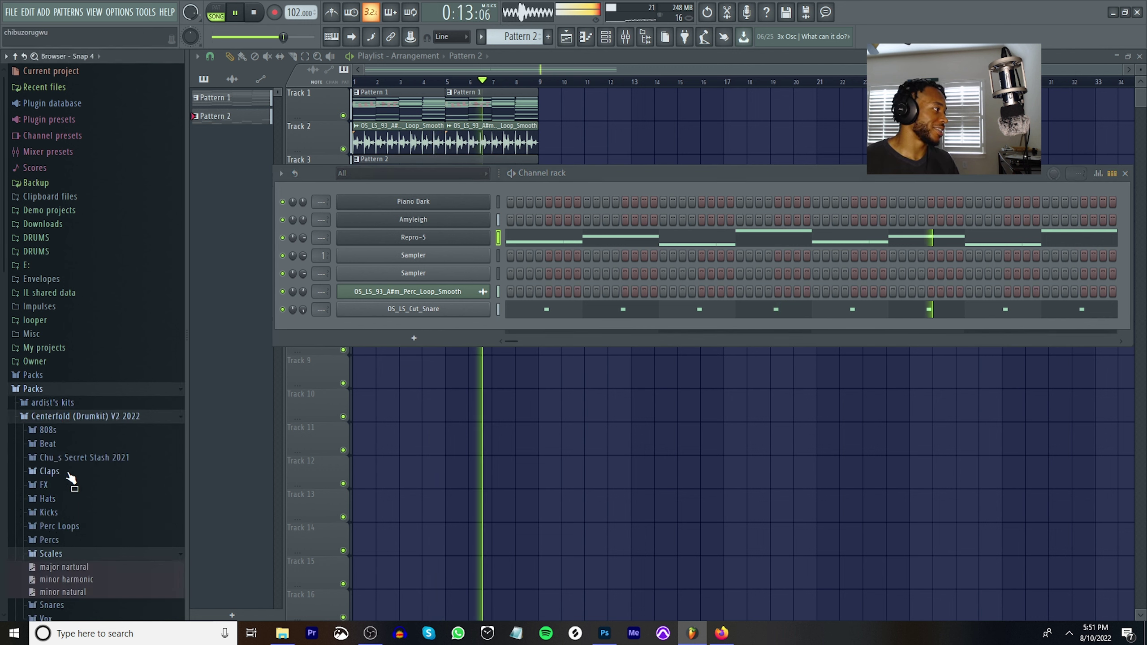
click(64, 515)
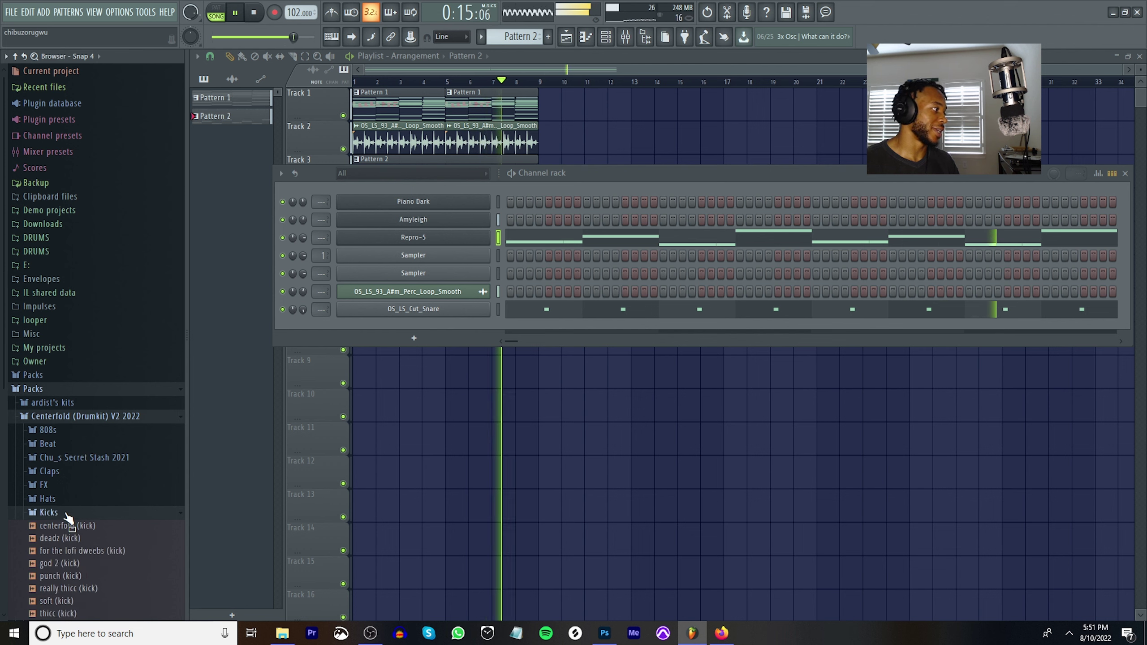
scroll(66, 532, down, 3)
key(space)
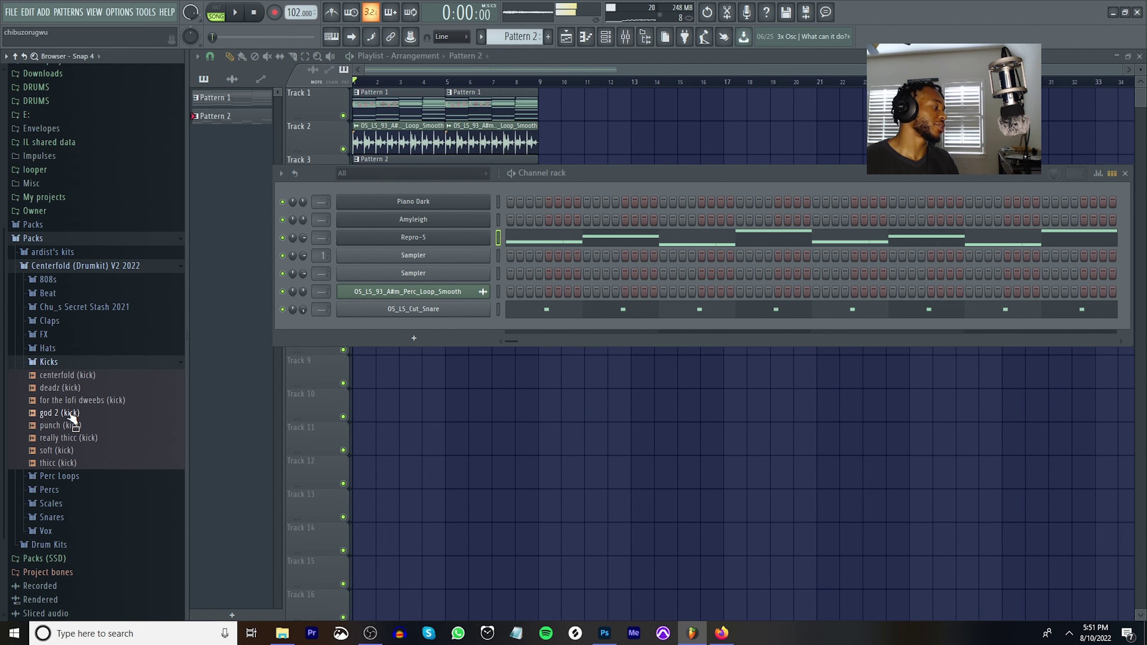
Audition the god 2 and soft kick samples and add soft (kick) as a new channel below the snare.
click(70, 414)
mouse_move(70, 414)
mouse_down()
mouse_move(76, 400)
mouse_move(76, 415)
mouse_up()
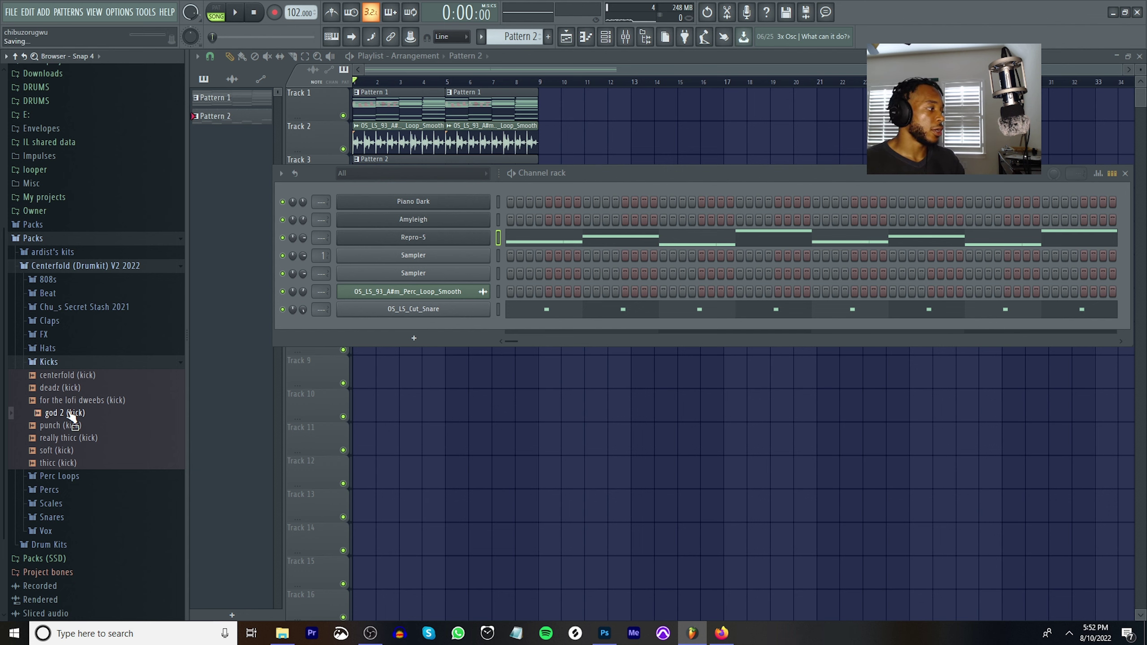
scroll(72, 418, up, 1)
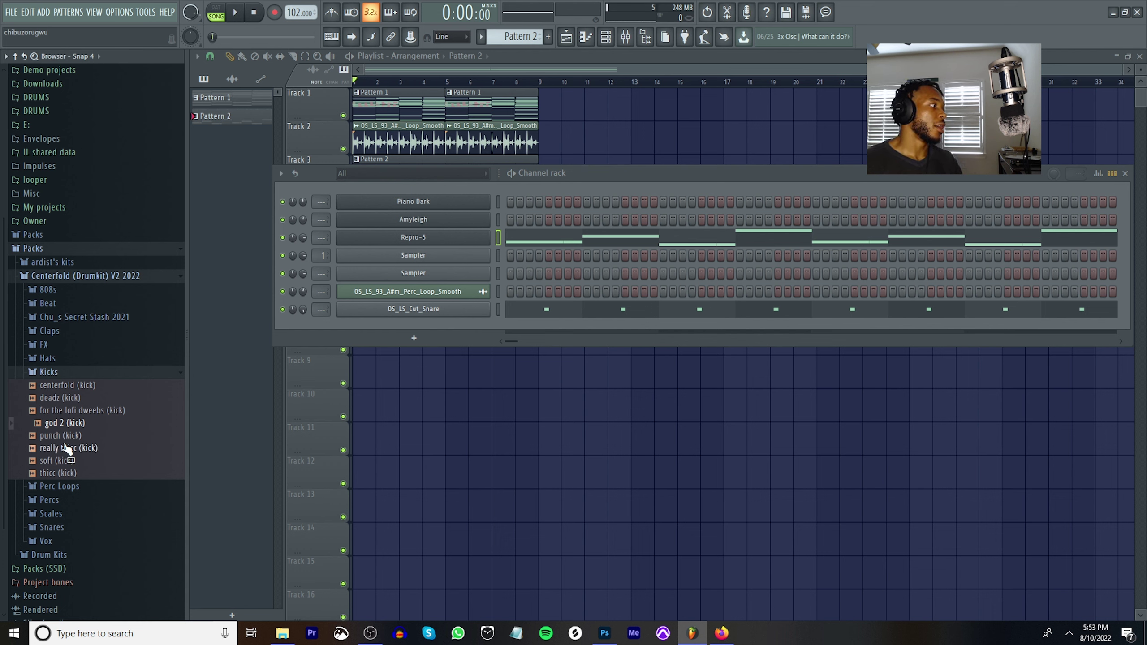
click(70, 463)
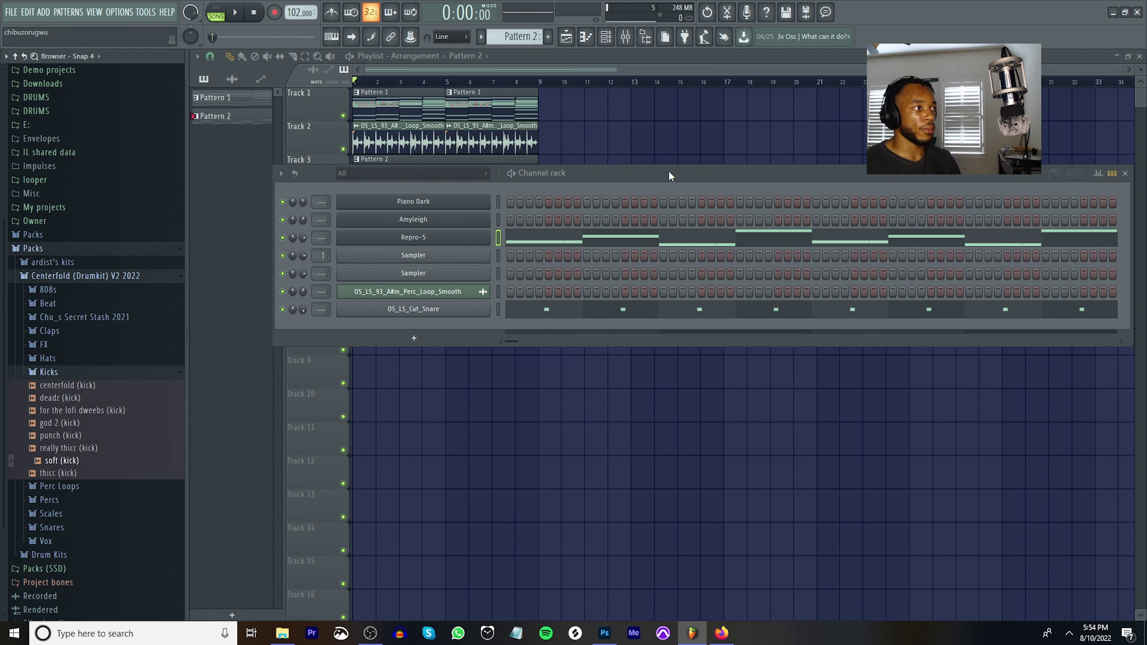
click(58, 463)
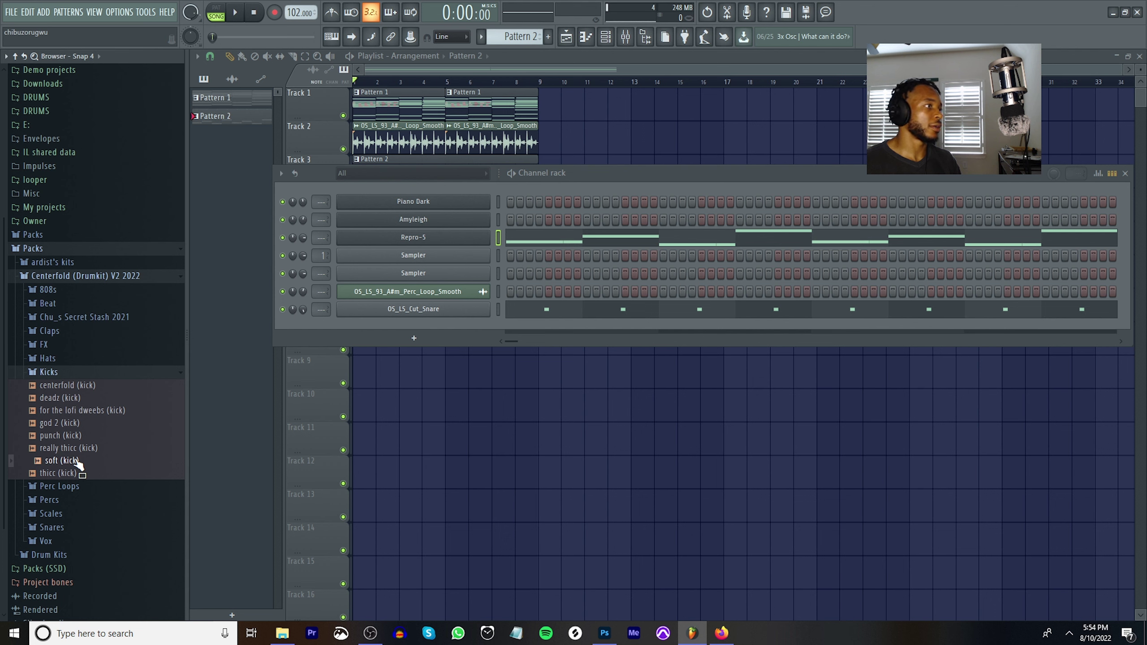
drag(78, 466, 417, 324)
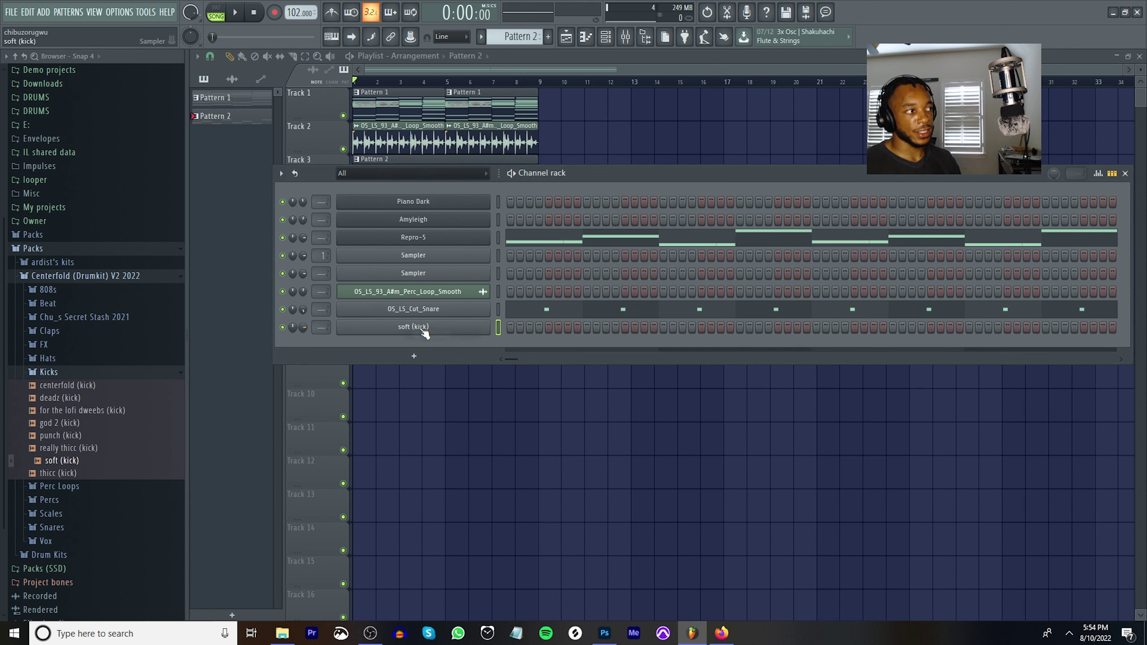
Place a short C5 kick note at the very start of bar 1 in the soft (kick) piano roll.
right_click(475, 328)
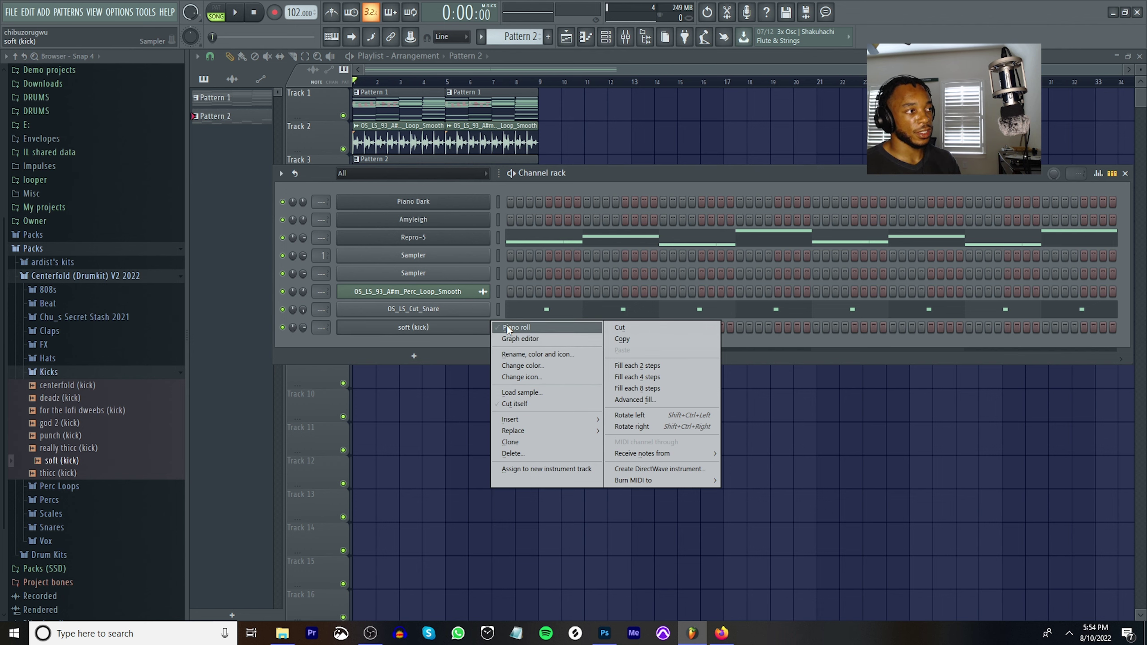
click(507, 326)
drag(289, 335, 255, 329)
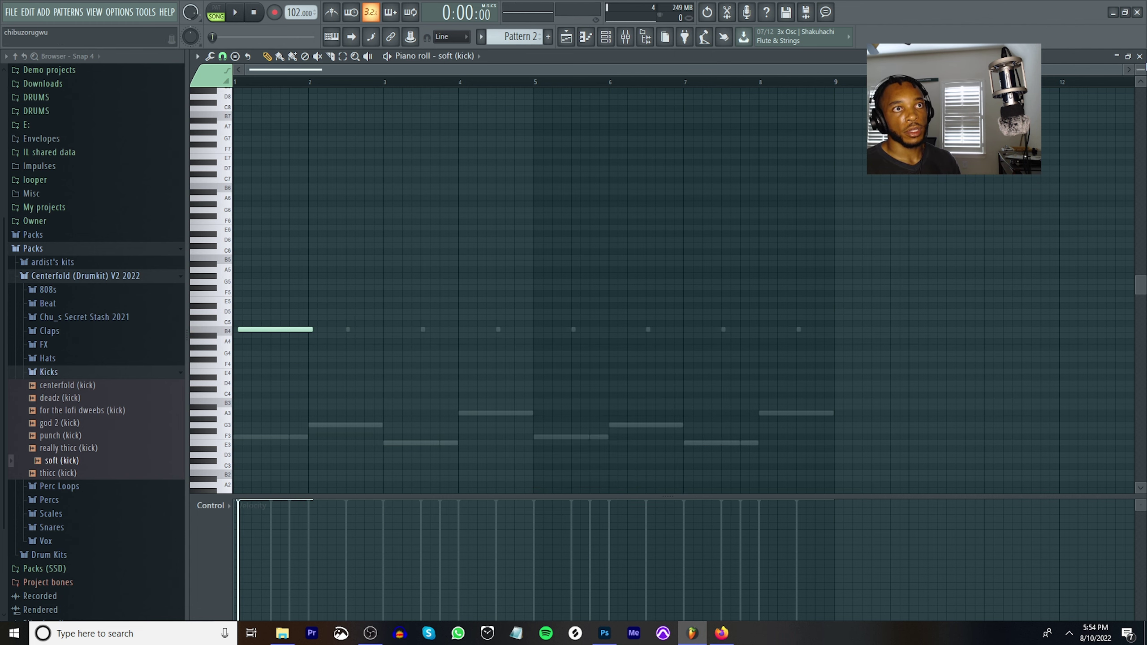
click(1139, 56)
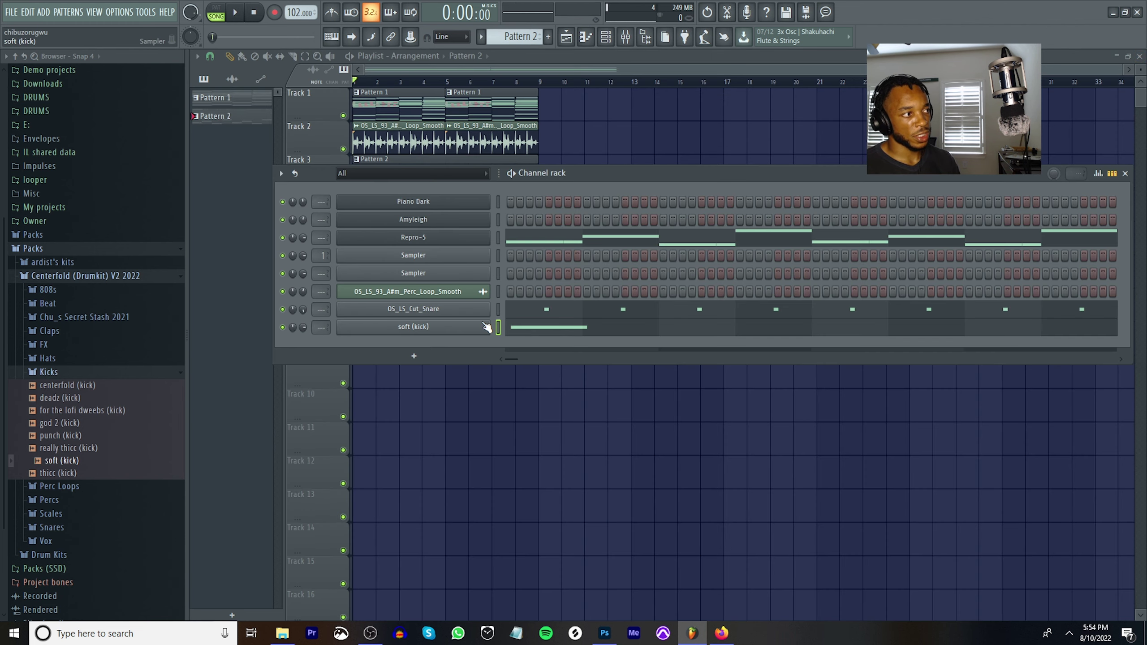
click(375, 327)
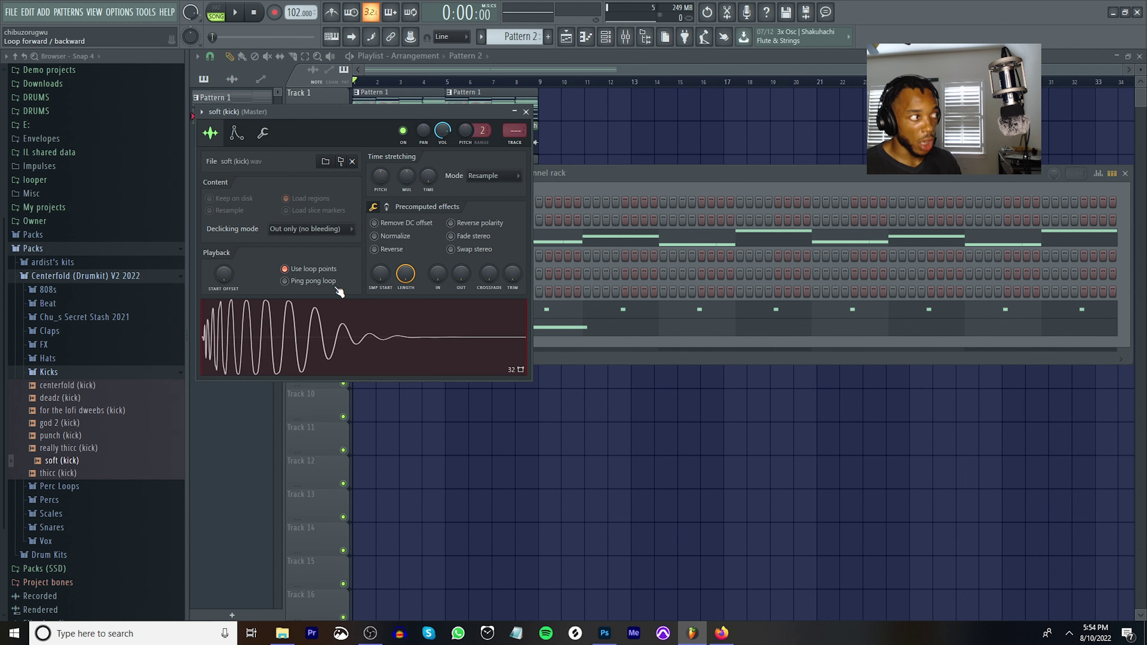
click(526, 112)
click(564, 335)
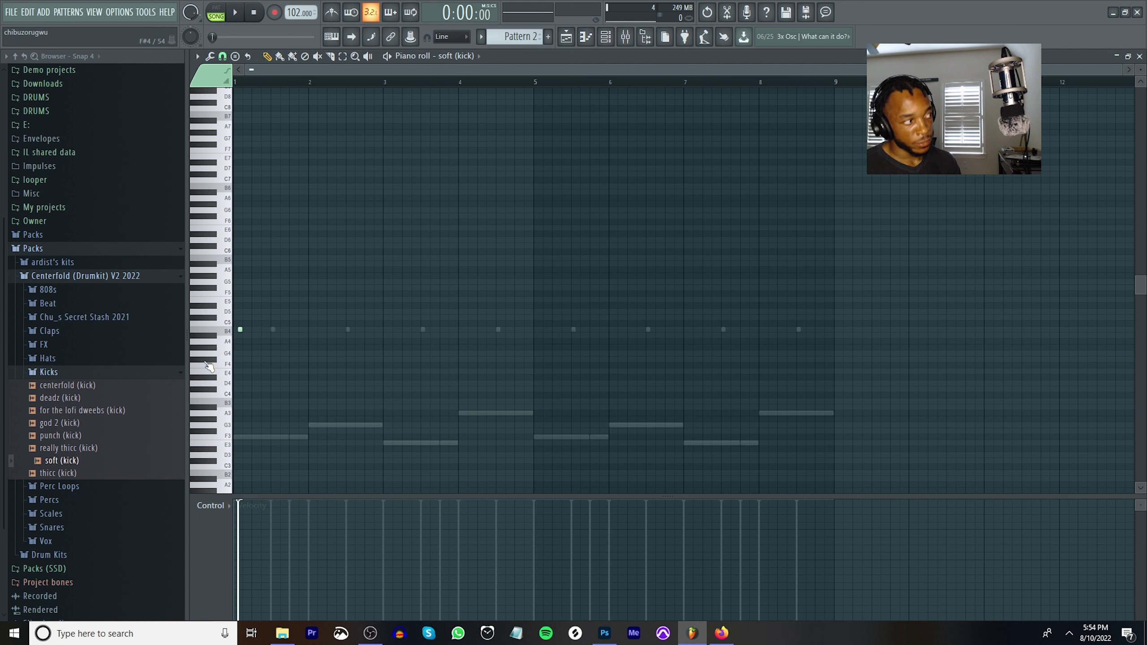
drag(240, 329, 214, 318)
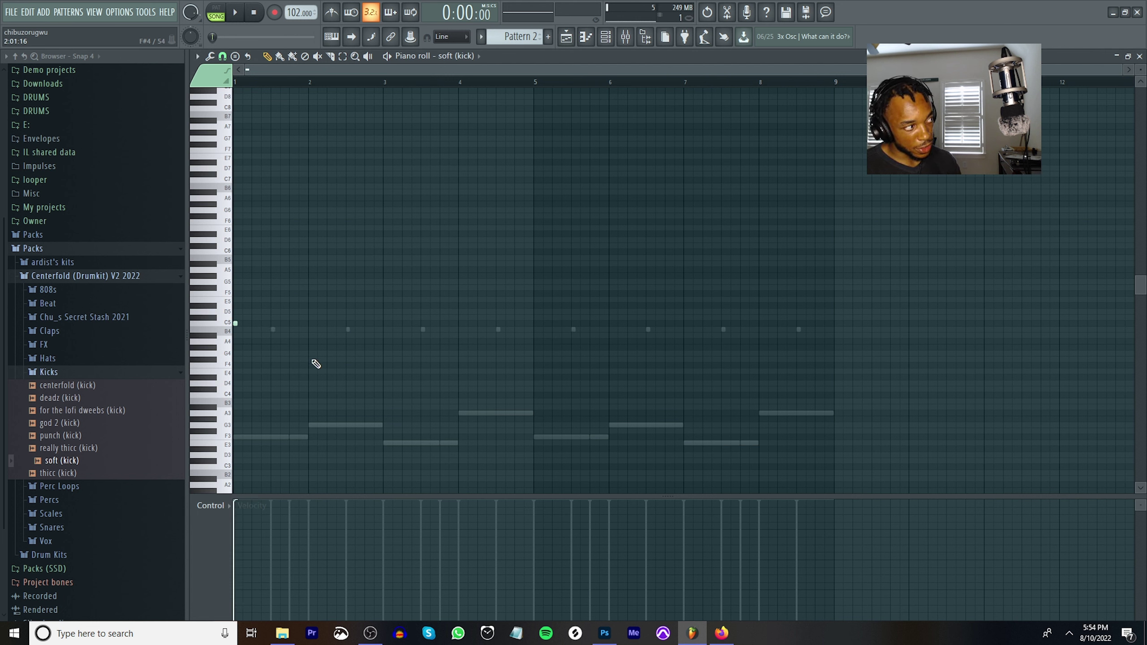
Add a C5 kick on beat 4 of bar 1, and try then remove another kick early in bar 2.
click(291, 324)
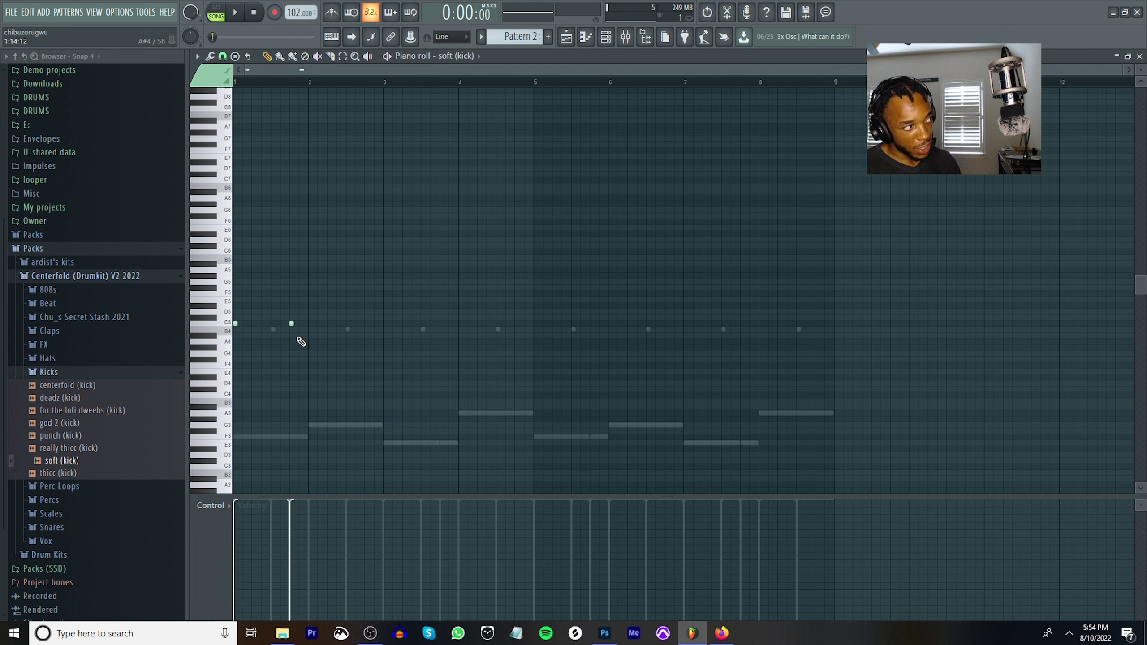
key(space)
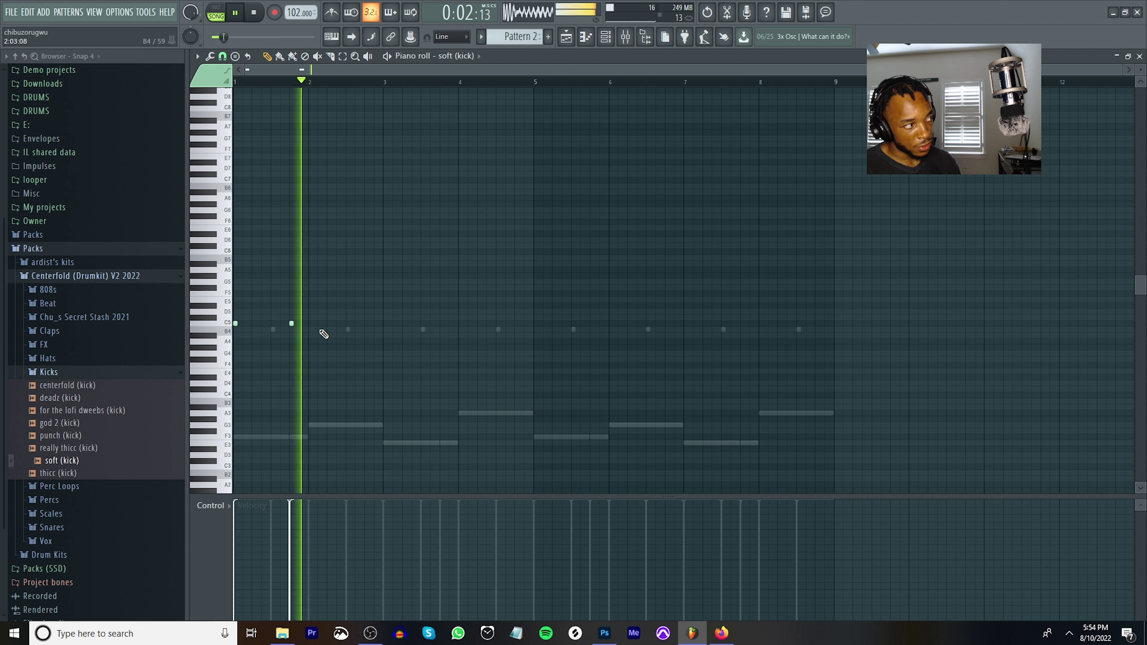
key(space)
drag(309, 434, 315, 323)
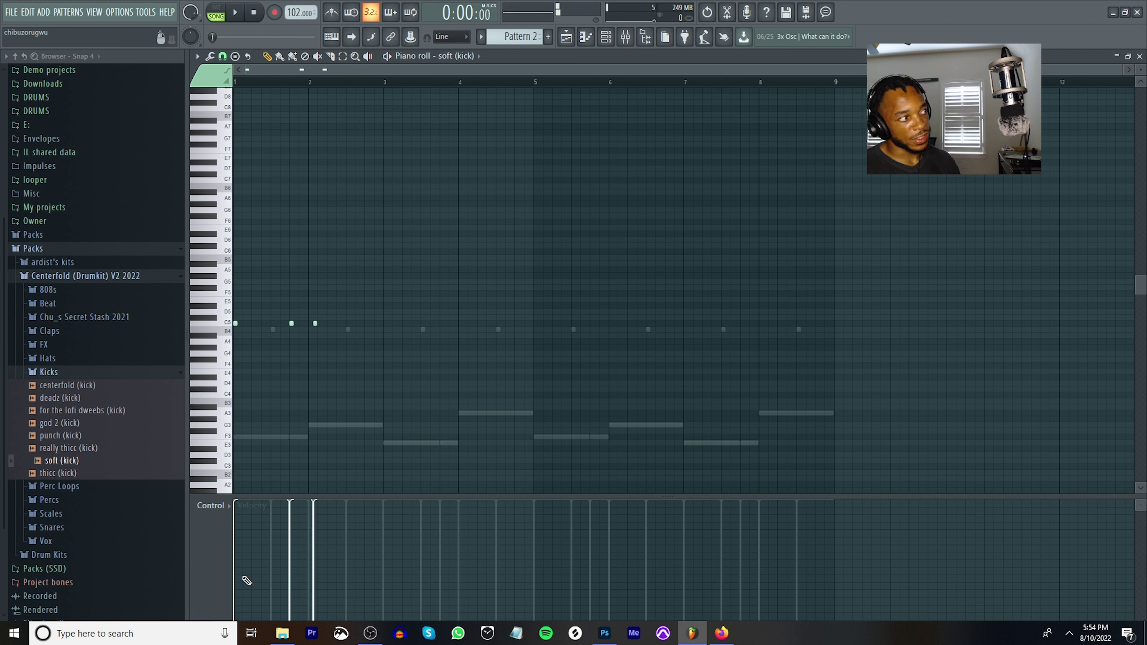
right_click(315, 323)
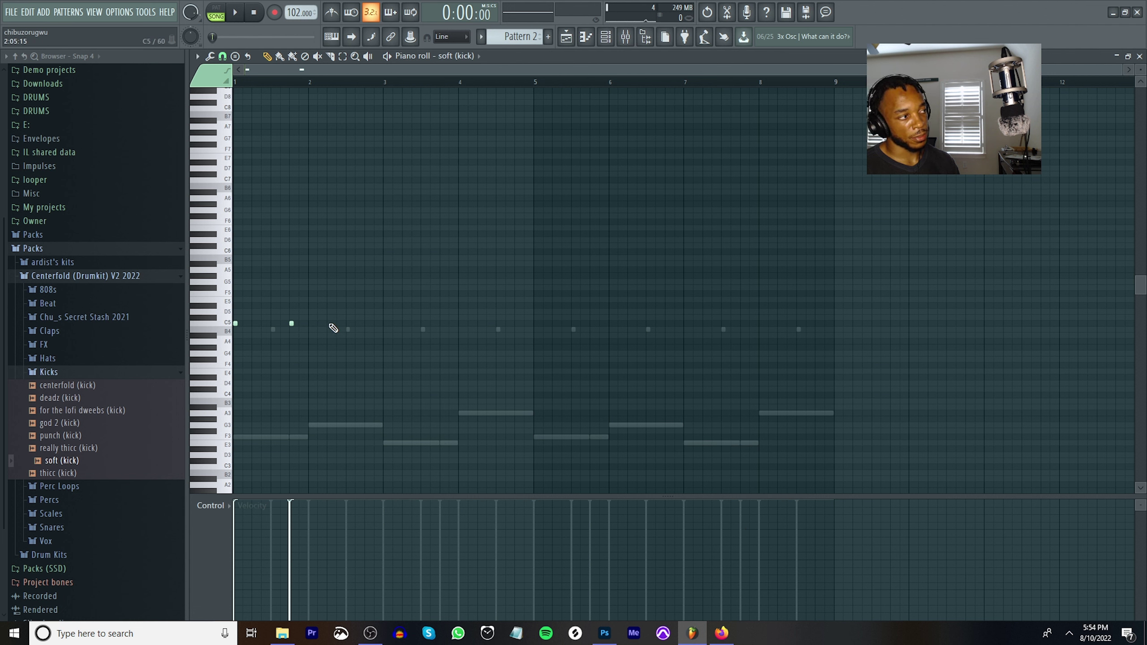
Add a C5 kick on beat 2 of bar 2 and join the kicks with legato, using a temporary C5 at bar 3.
click(330, 324)
click(384, 324)
key(ctrl+l)
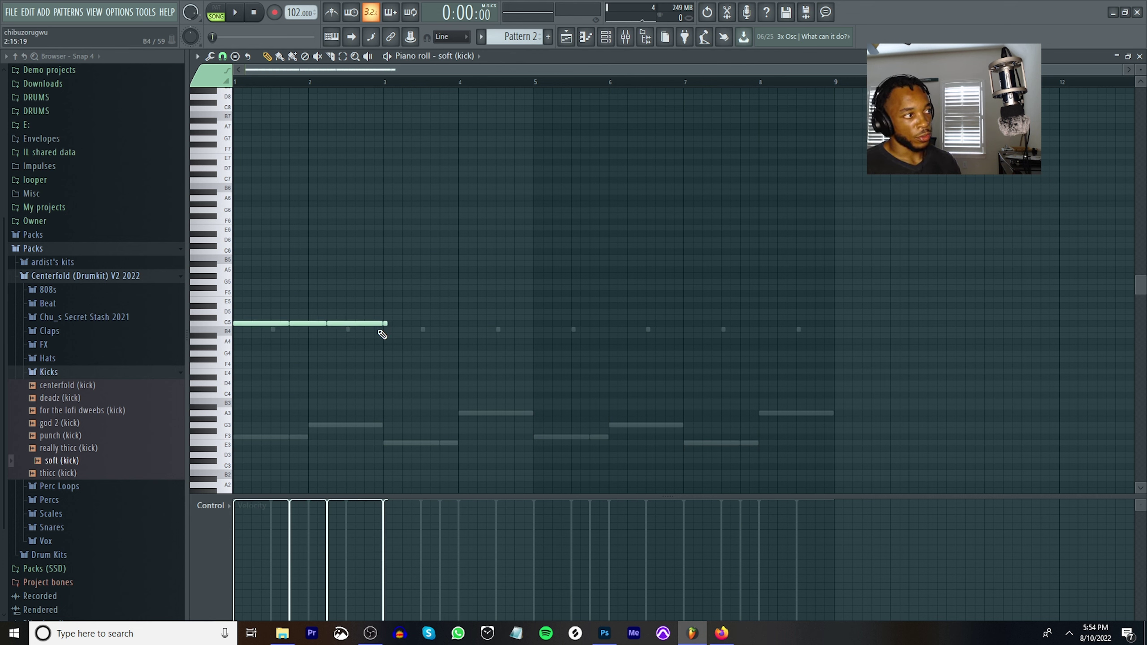
right_click(387, 324)
Repeat the two-bar kick pattern through bar 8 during playback and return the kick notes to short hits.
key(space)
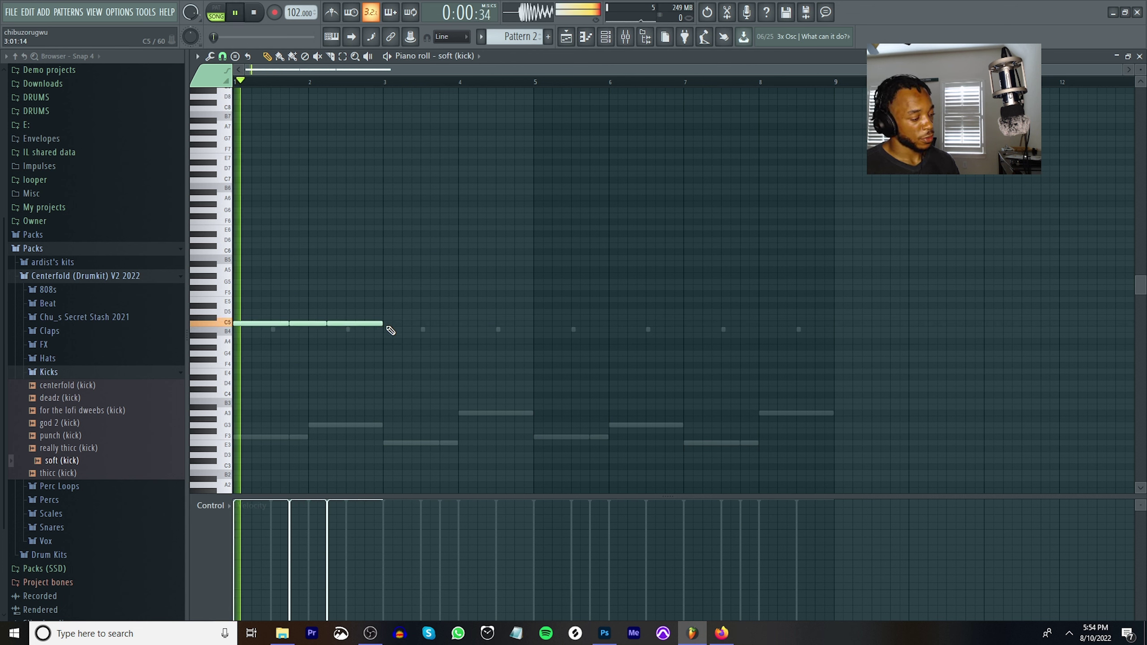
key(ctrl+b)
key(ctrl+b)
key(ctrl+b)
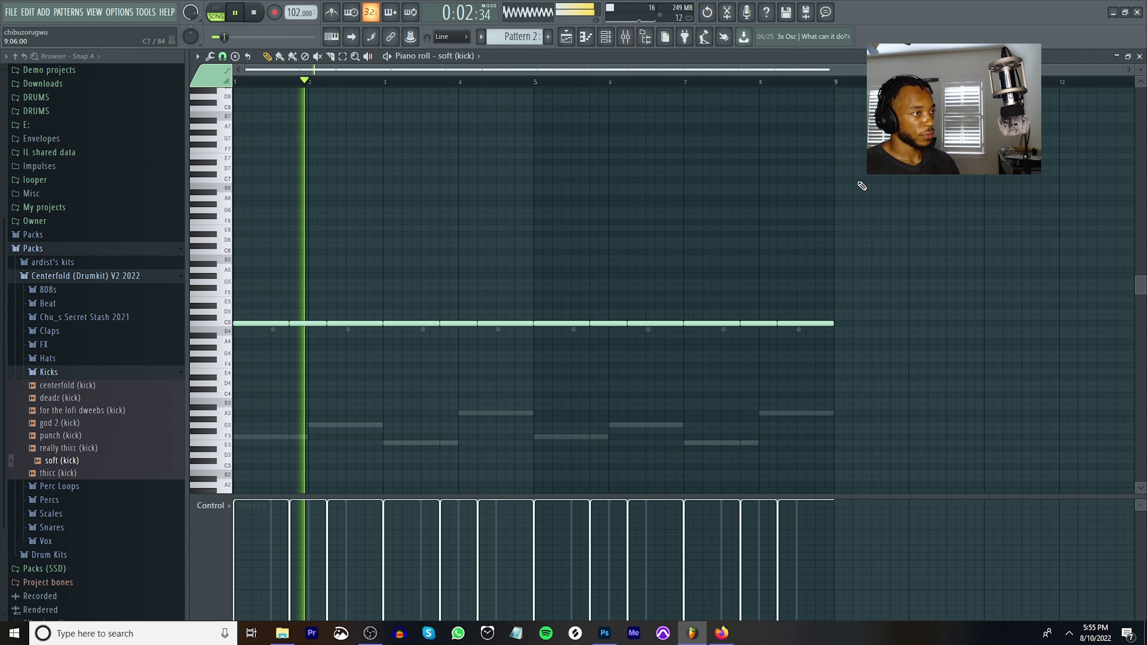
key(ctrl+z)
click(1139, 59)
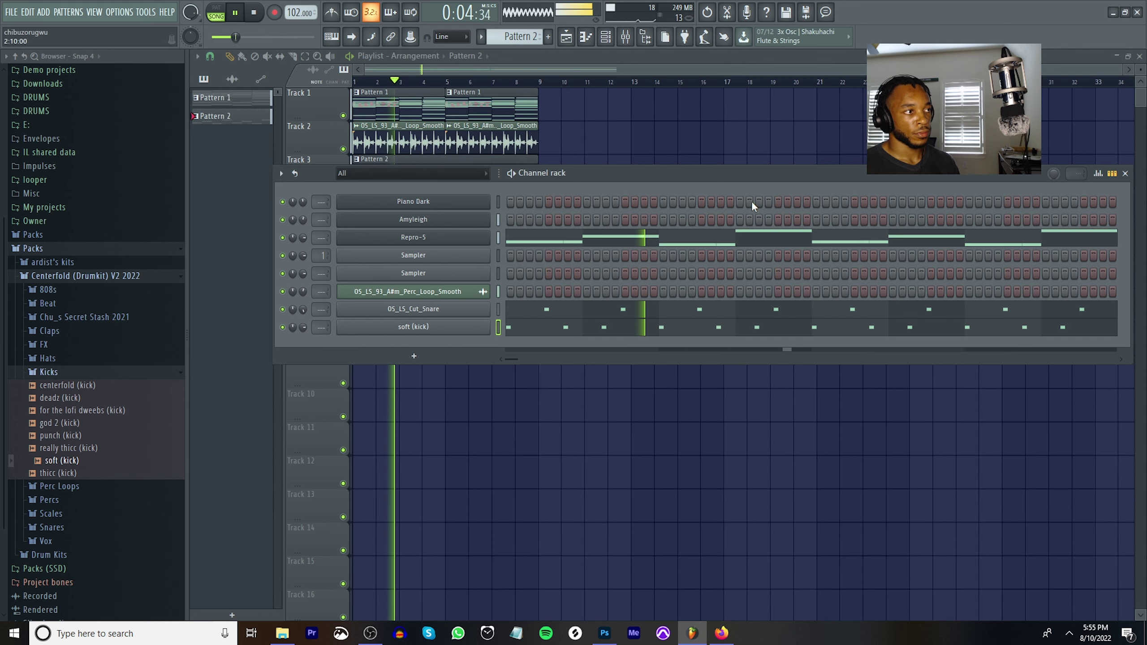
Move the Repro-5 G3 notes in bars 2 and 6 and the A3 notes in bars 4 and 8 one beat later.
click(600, 246)
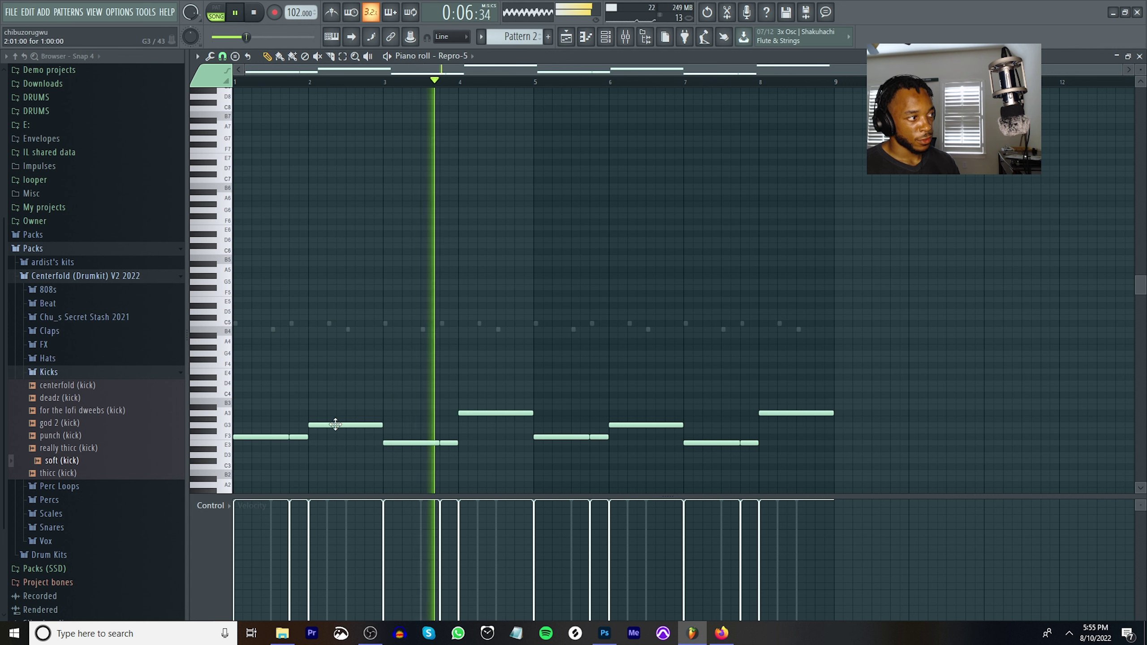
drag(334, 425, 352, 425)
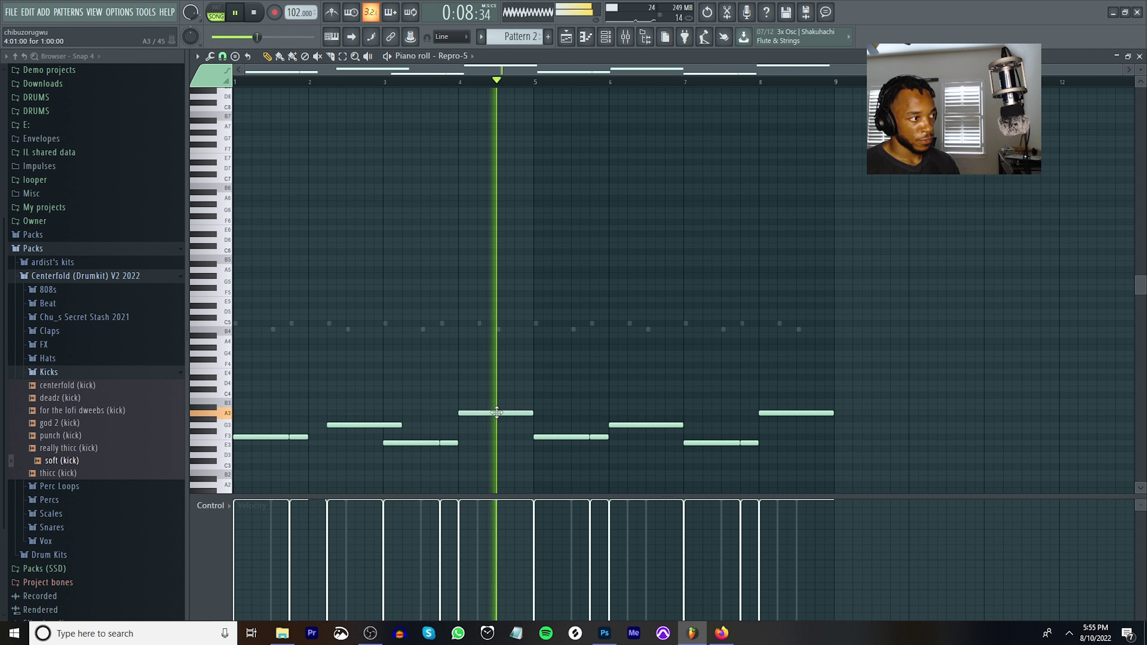
drag(501, 413, 520, 413)
drag(653, 425, 672, 425)
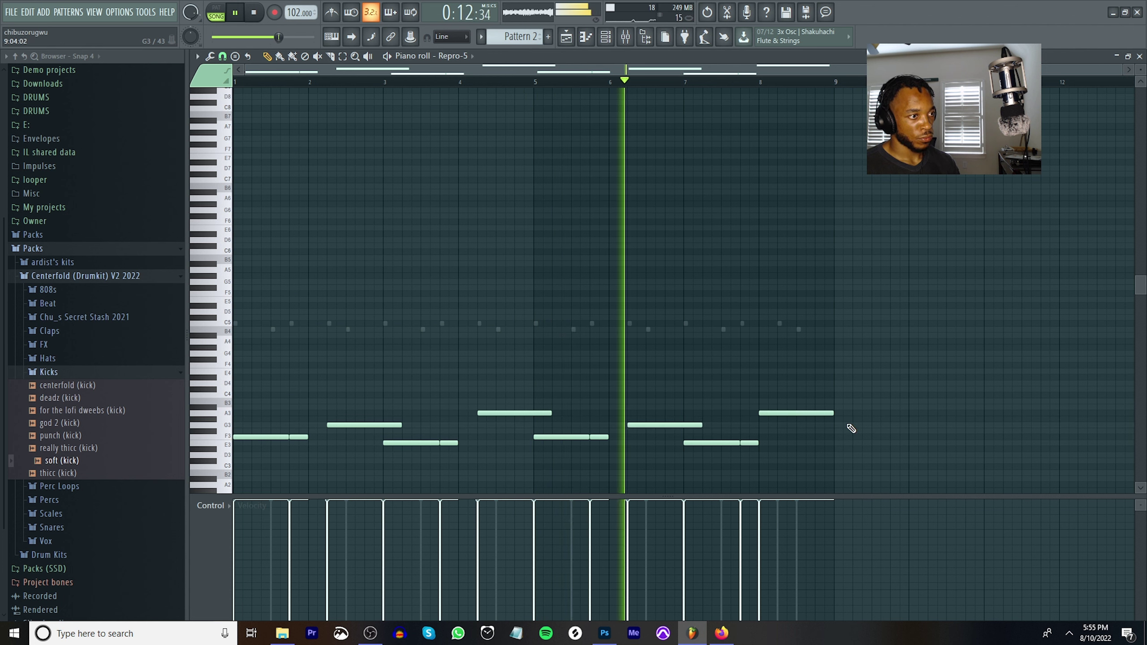
drag(789, 413, 807, 413)
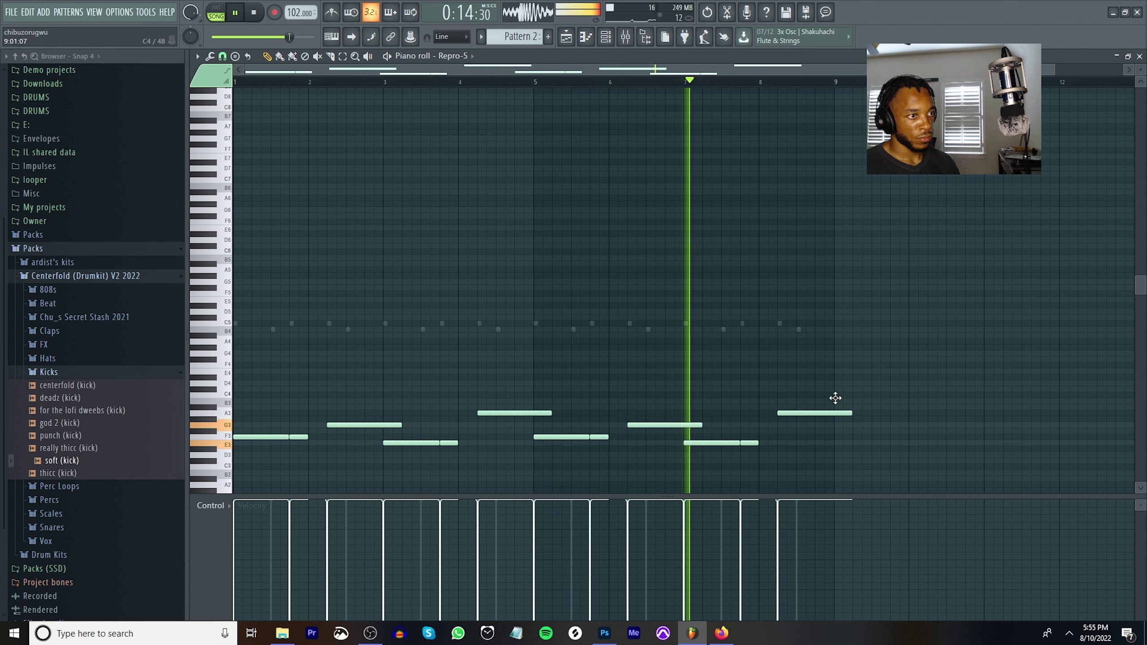
Join the bass notes end to end with legato, using a temporary C4 at bar 9, and close the piano roll.
click(836, 396)
key(ctrl+l)
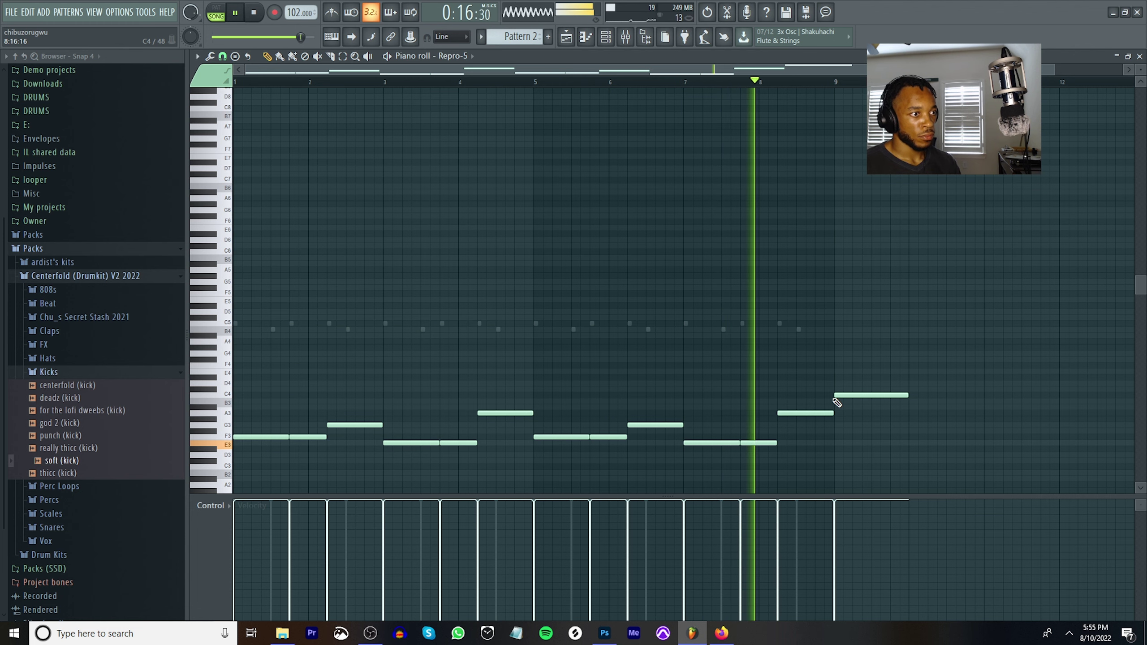
right_click(866, 396)
scroll(881, 429, down, 2)
scroll(852, 389, down, 1)
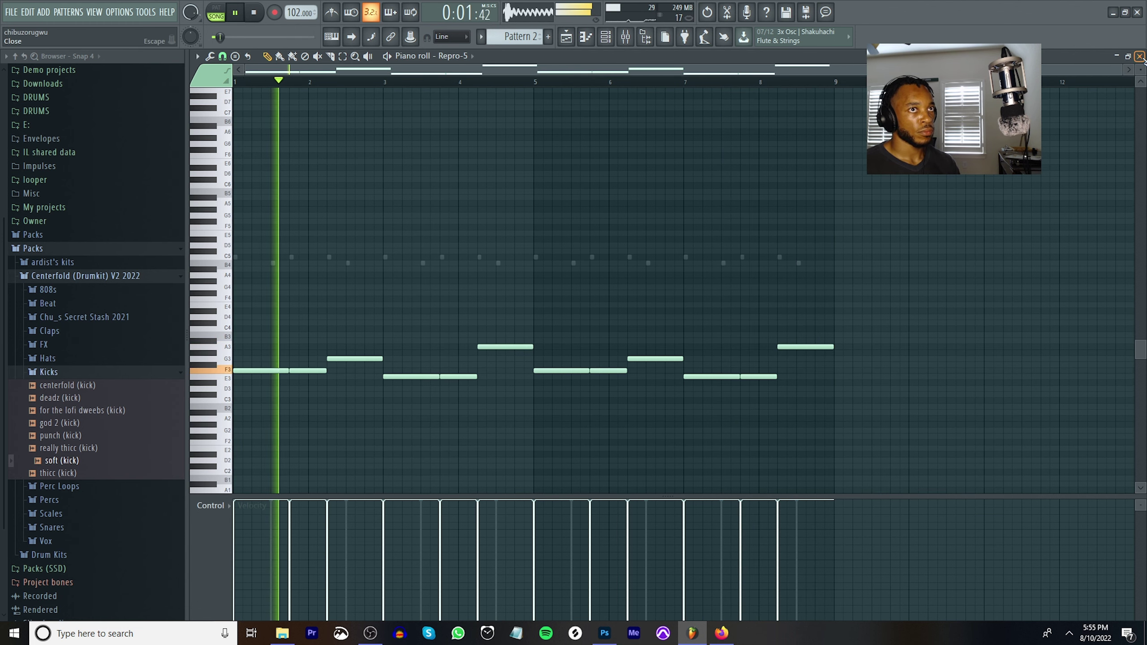
key(F7)
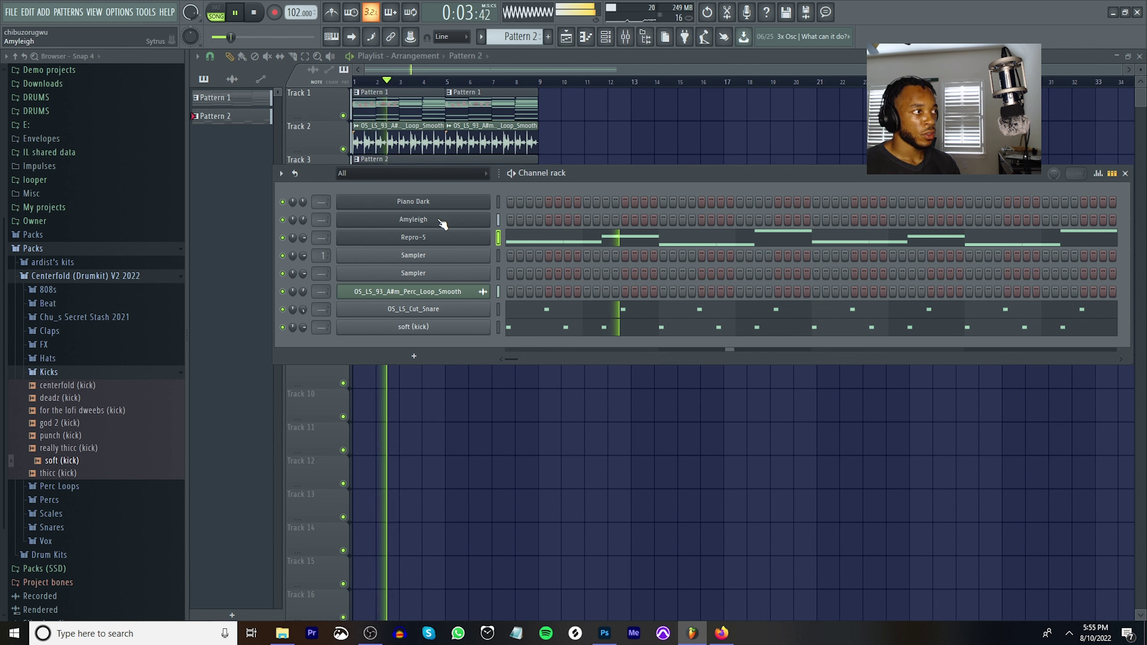
Stop playback and open the HH hi-hat folder within the Centerfold kit's Hats.
click(74, 361)
key(space)
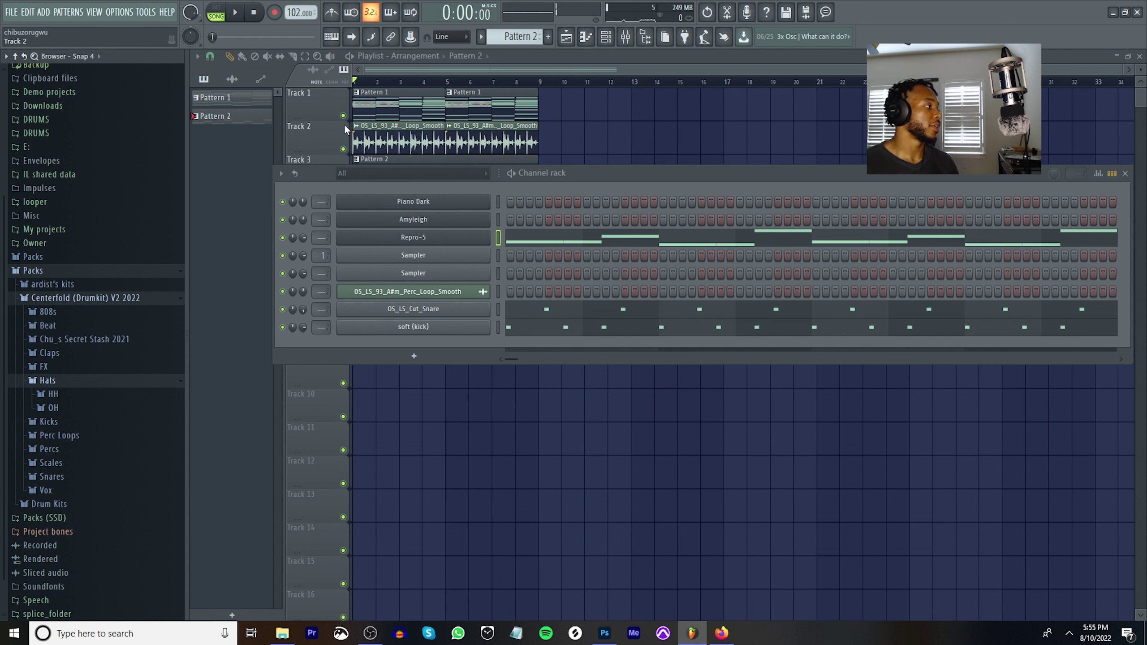
click(54, 394)
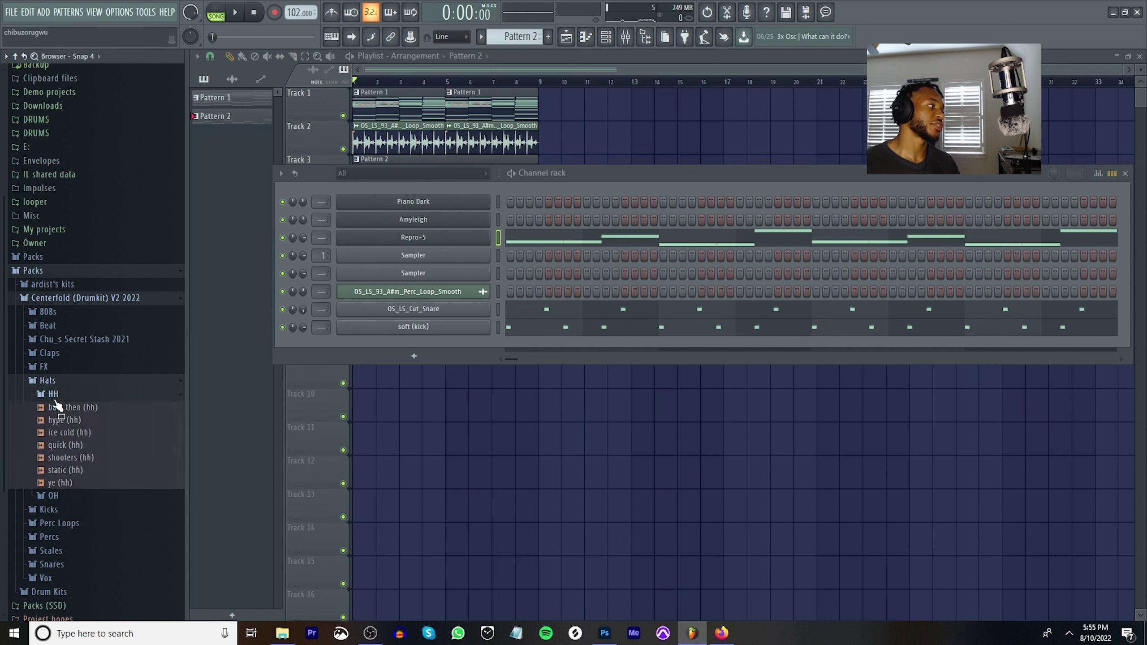
Load the hype (hh) sample into a new channel, fill every fourth step with hi-hats, and start playback.
right_click(92, 421)
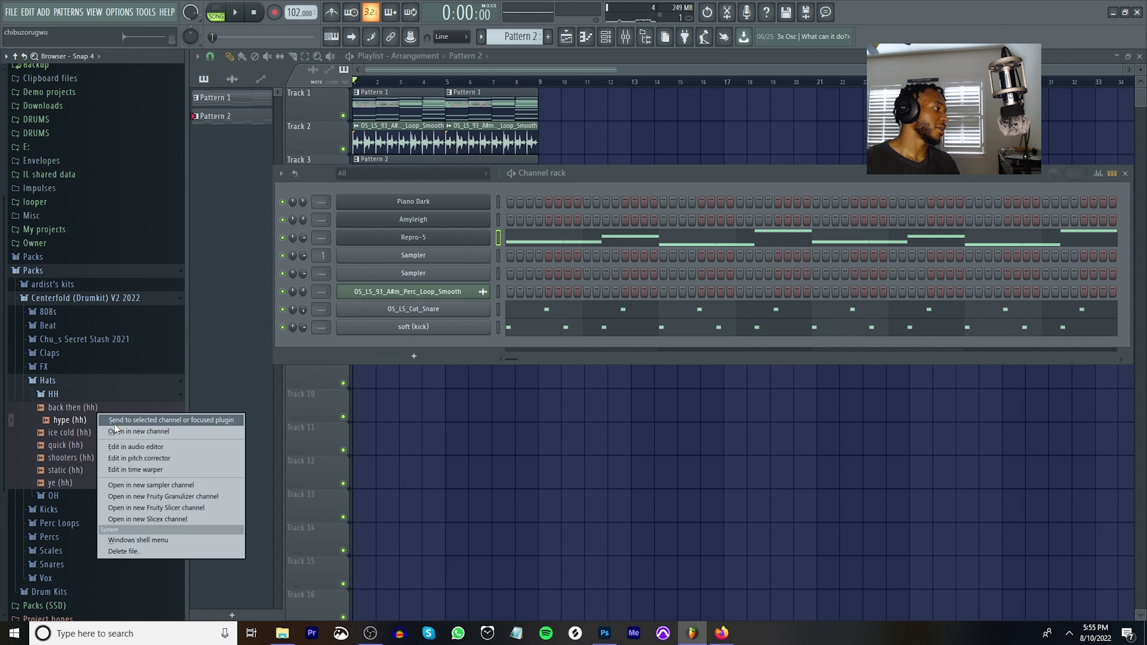
click(135, 431)
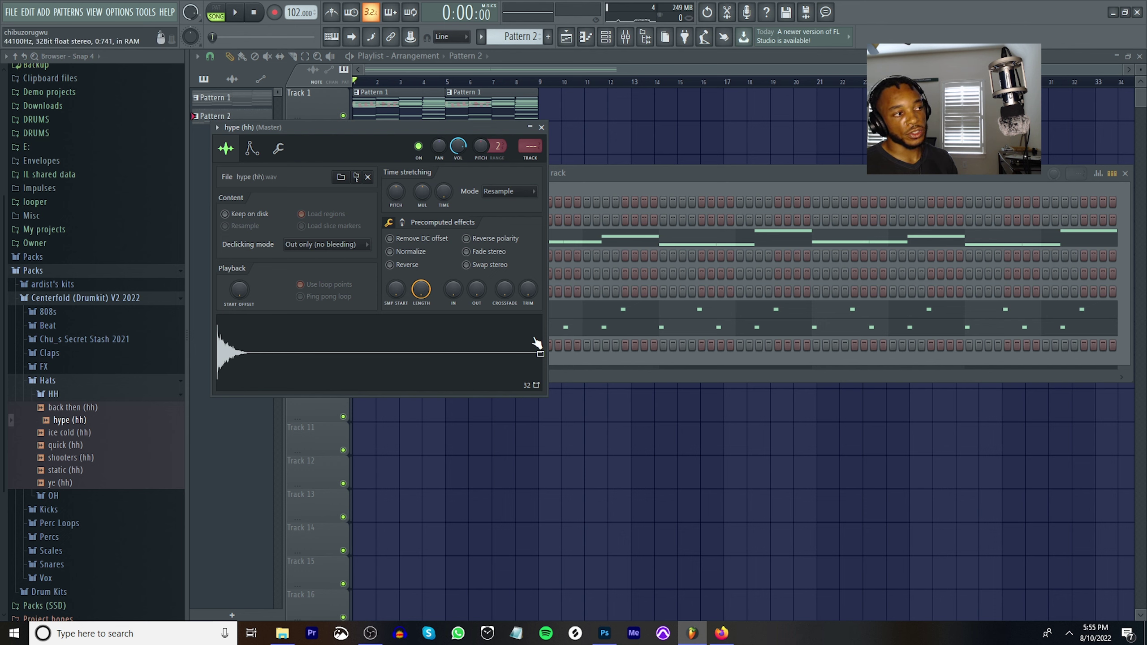
click(549, 363)
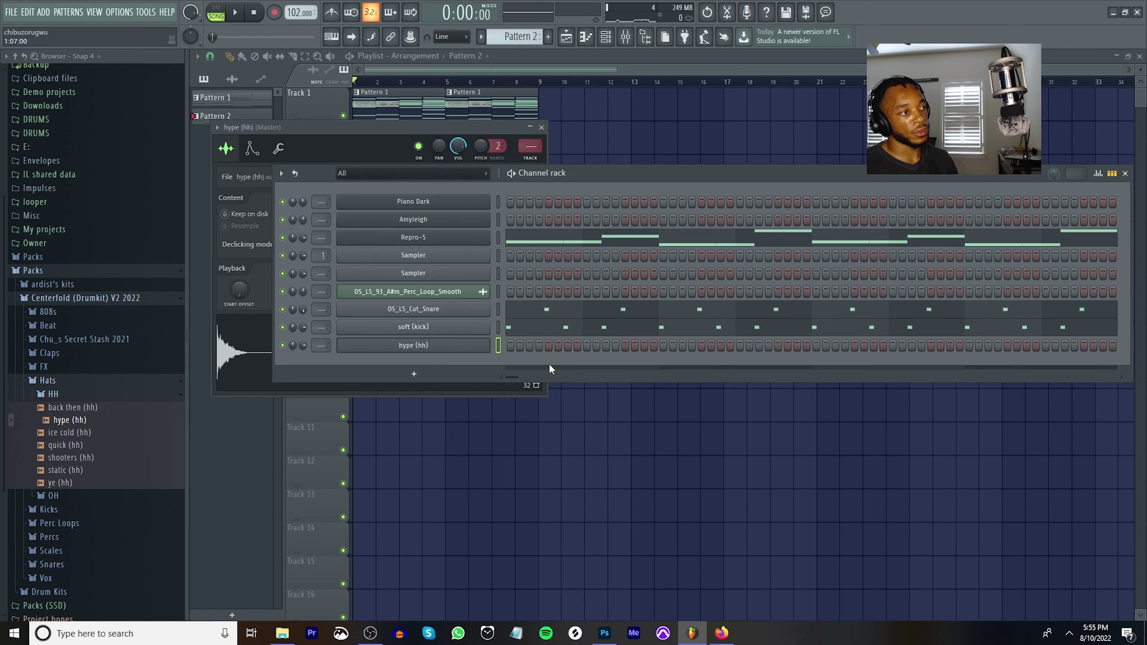
right_click(479, 345)
click(637, 394)
key(space)
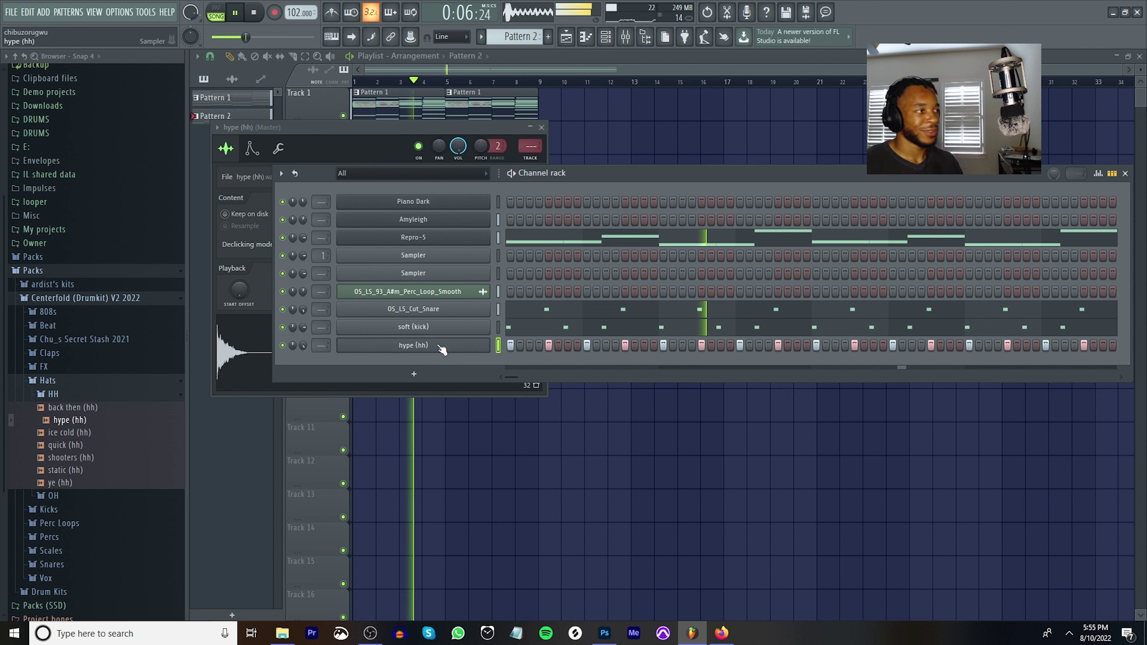
Lower the hype (hh) channel pitch to about -83 cents during playback and close its settings.
key(Escape)
click(455, 345)
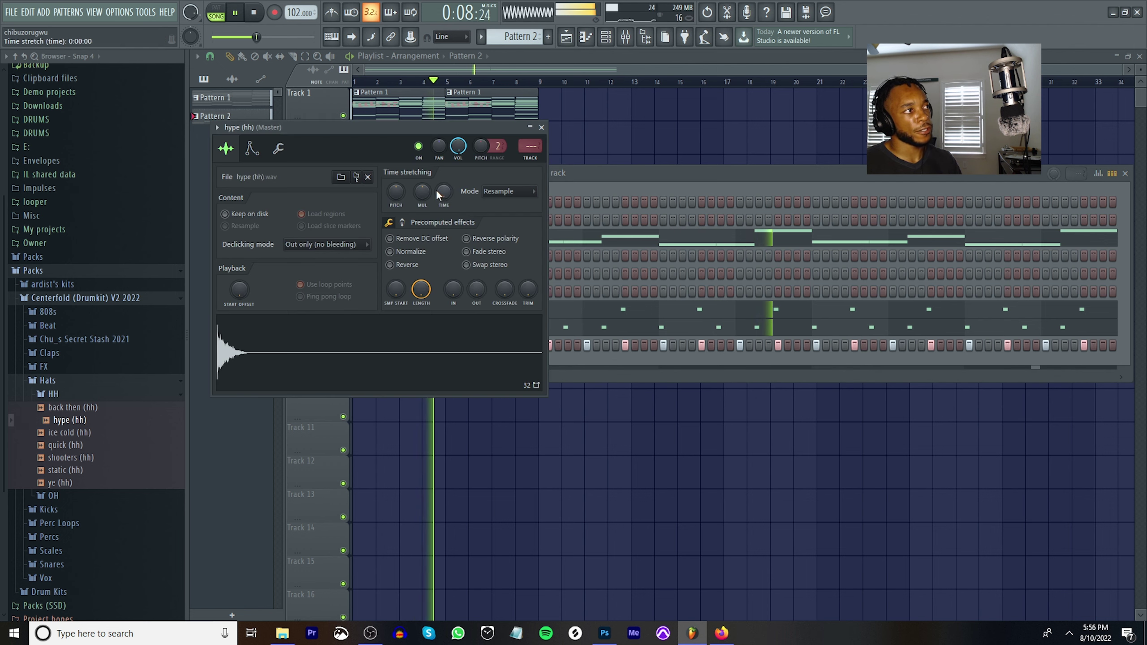
click(275, 153)
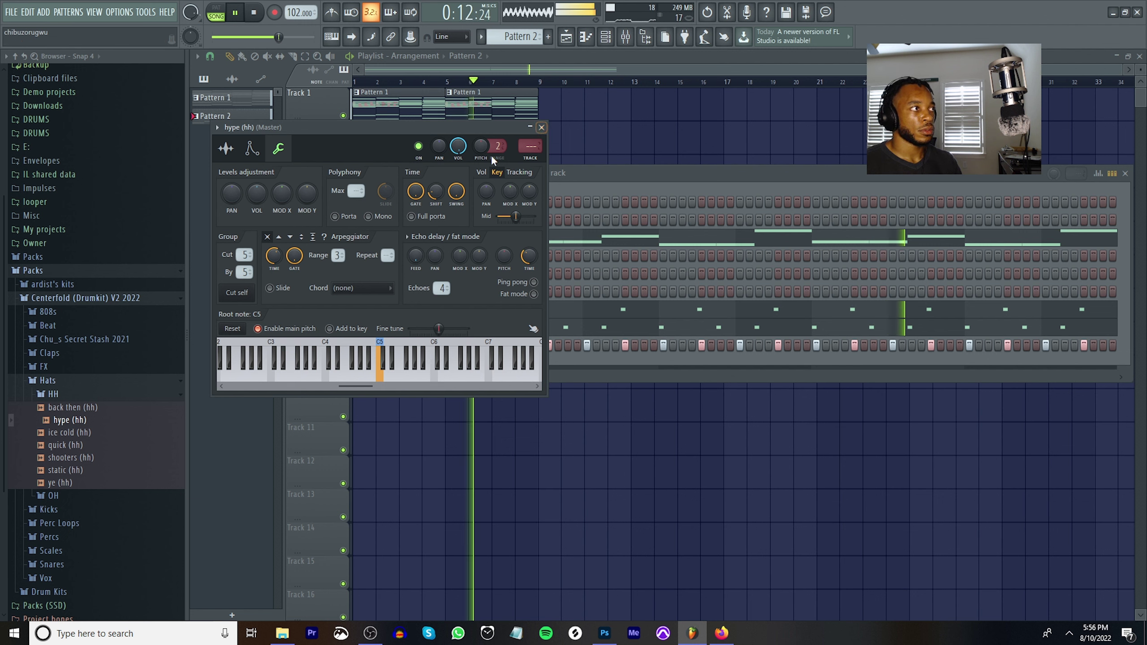
drag(480, 145, 481, 174)
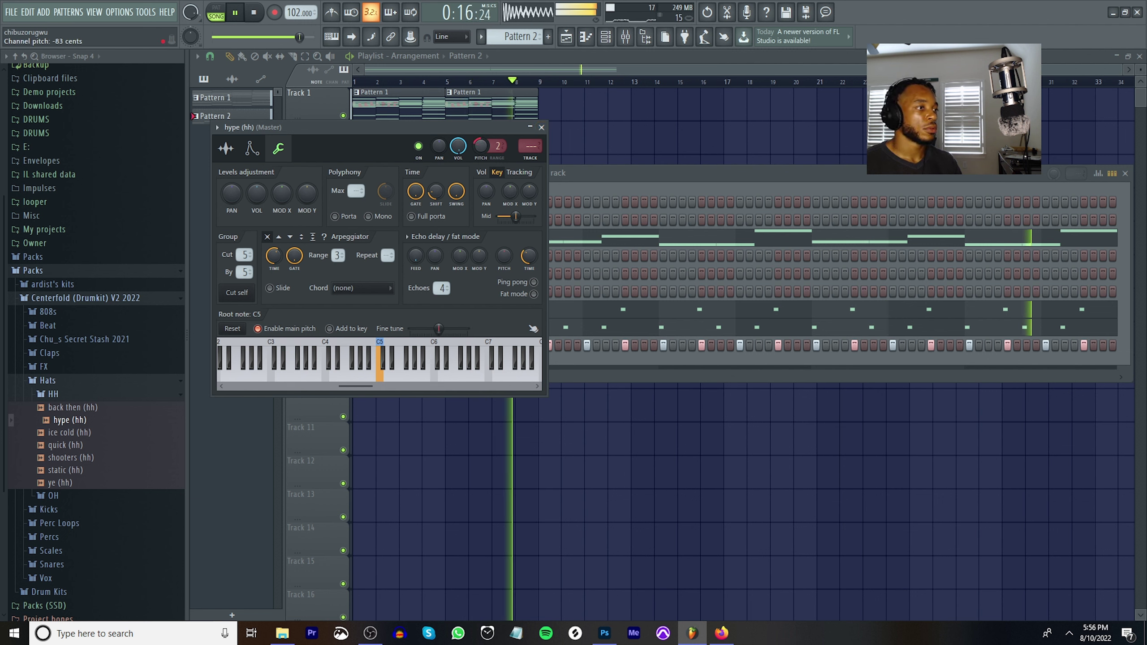
click(541, 127)
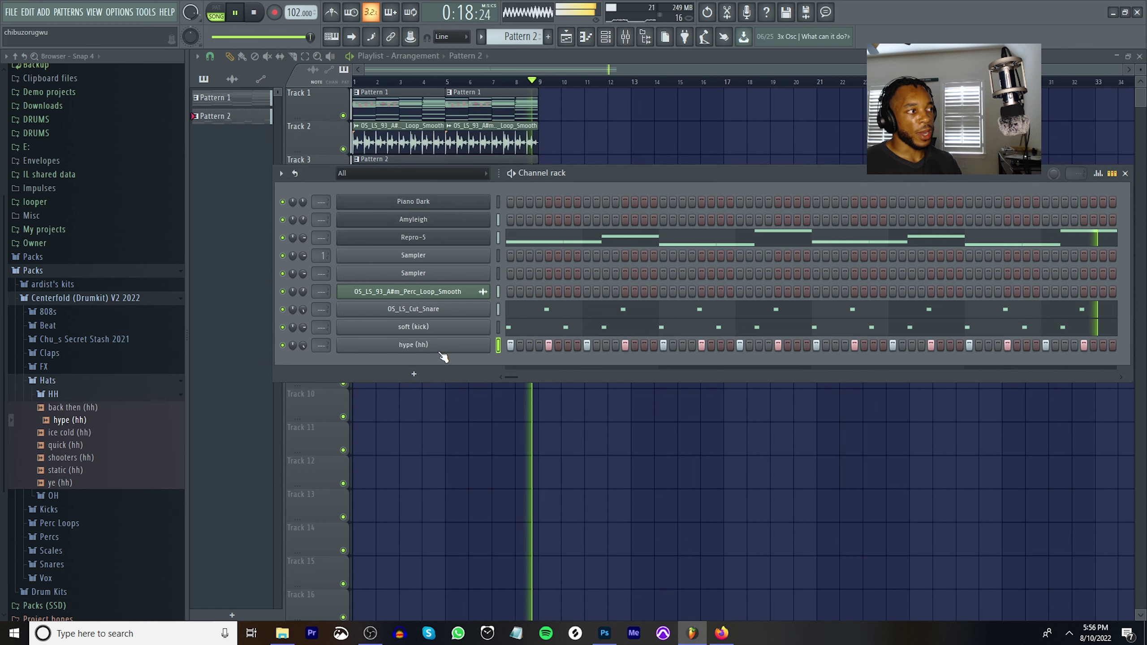
In the hi-hat piano roll, add two triplet C5 notes between beats 2 and 3 of bar 2, with successively lower velocities.
right_click(479, 345)
click(508, 337)
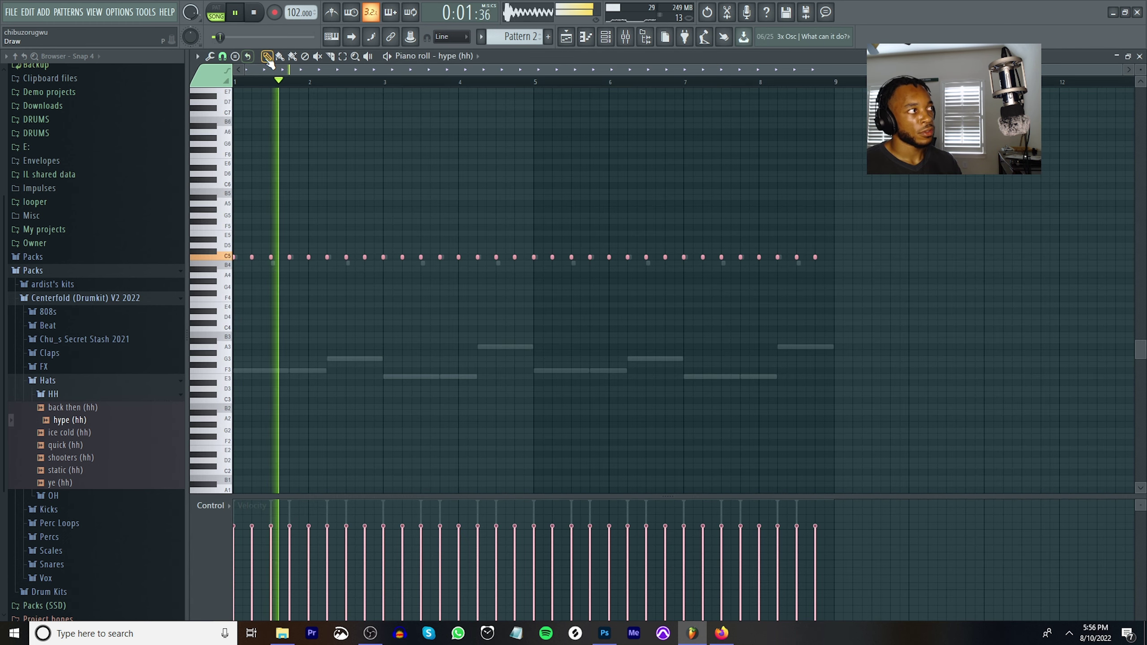
scroll(265, 84, up, 2)
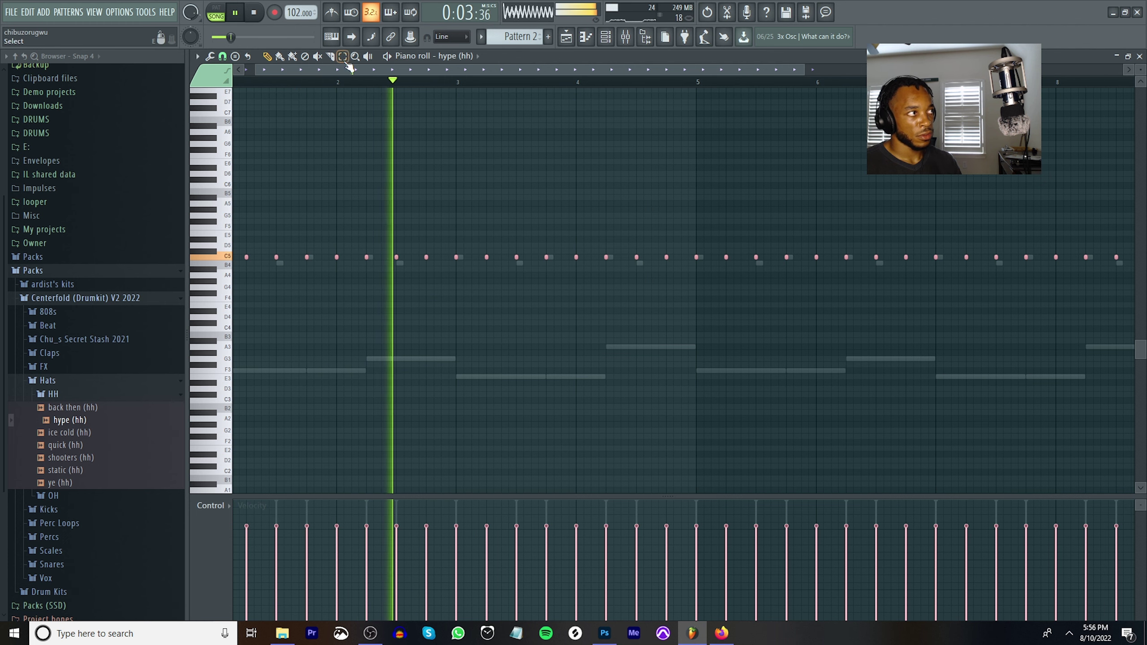
scroll(348, 86, up, 2)
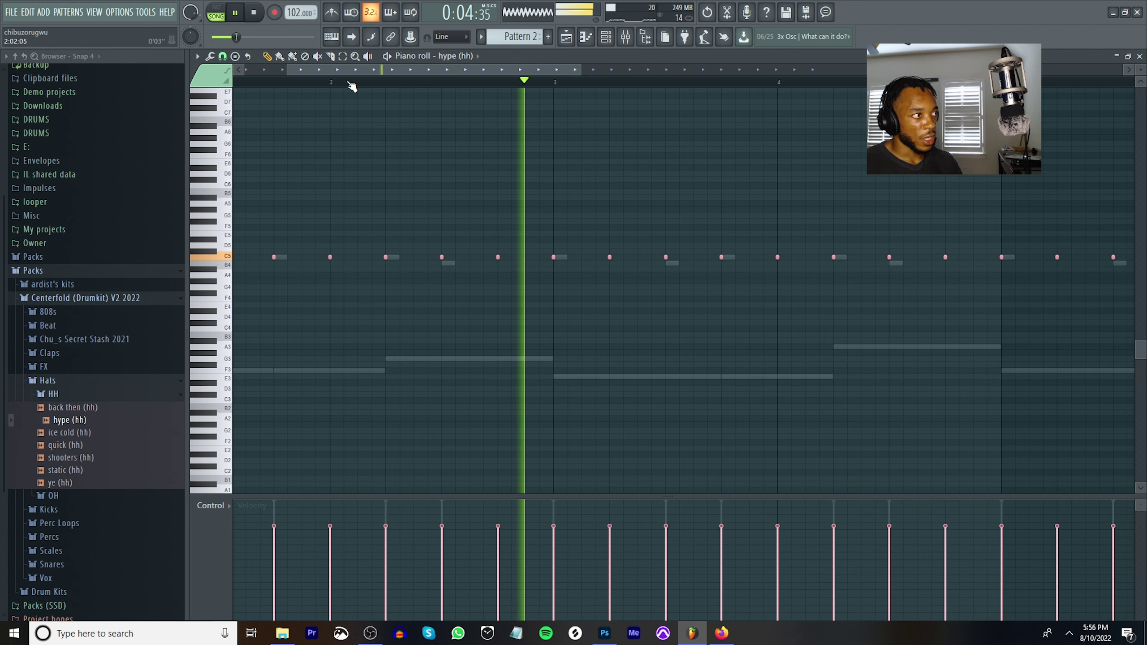
click(222, 56)
click(243, 209)
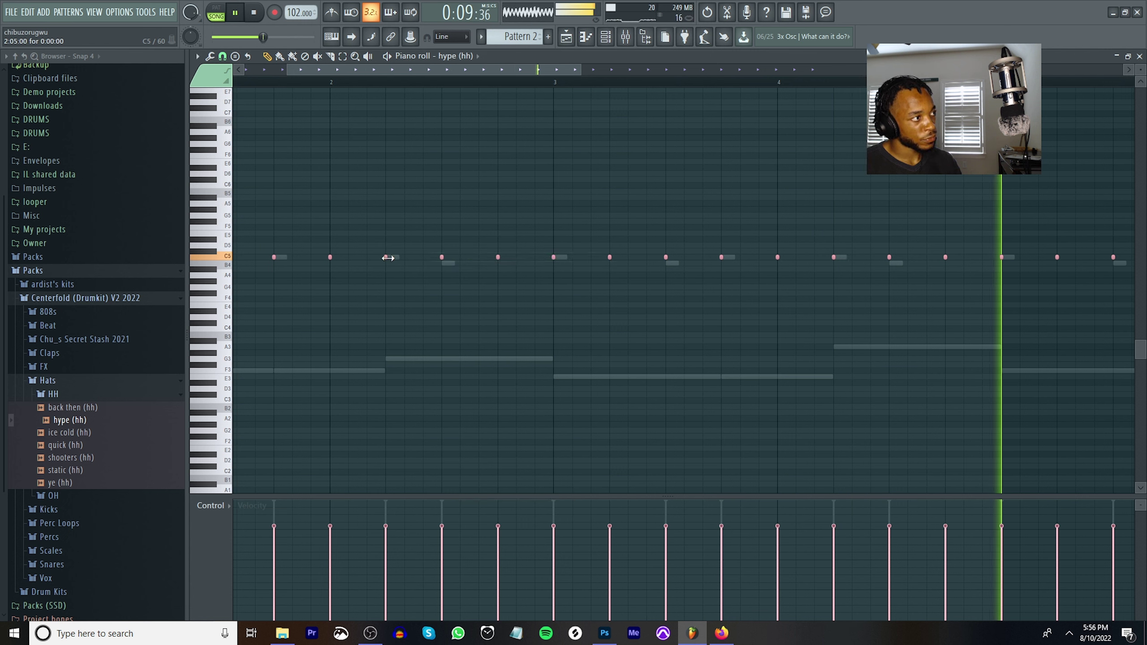
click(402, 257)
click(423, 257)
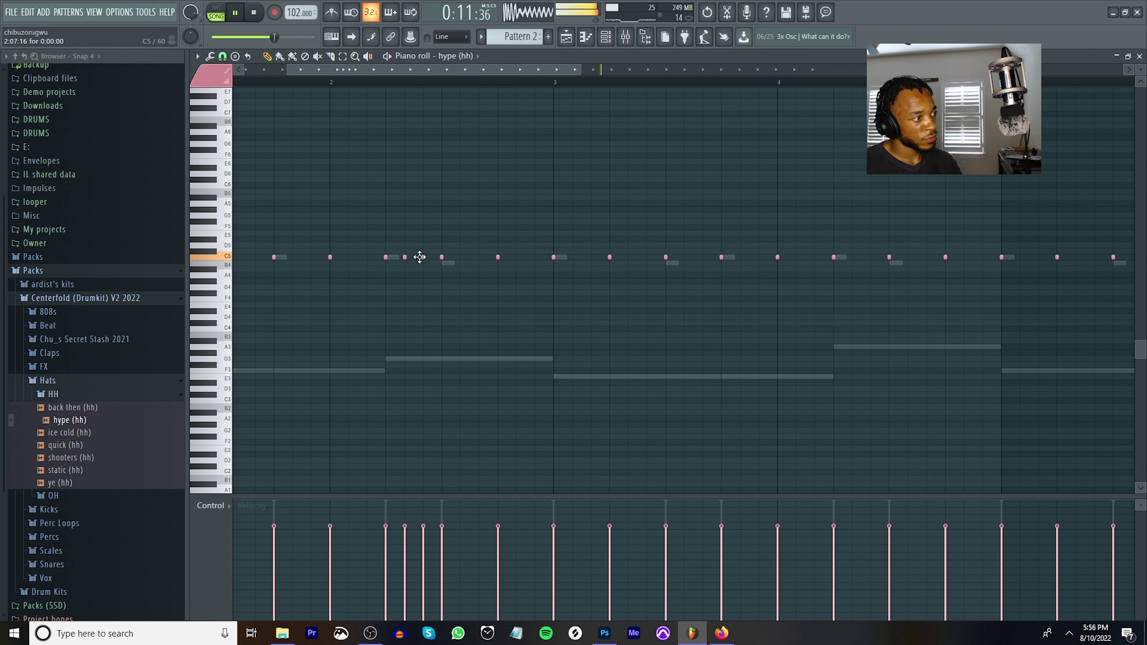
click(404, 536)
click(422, 542)
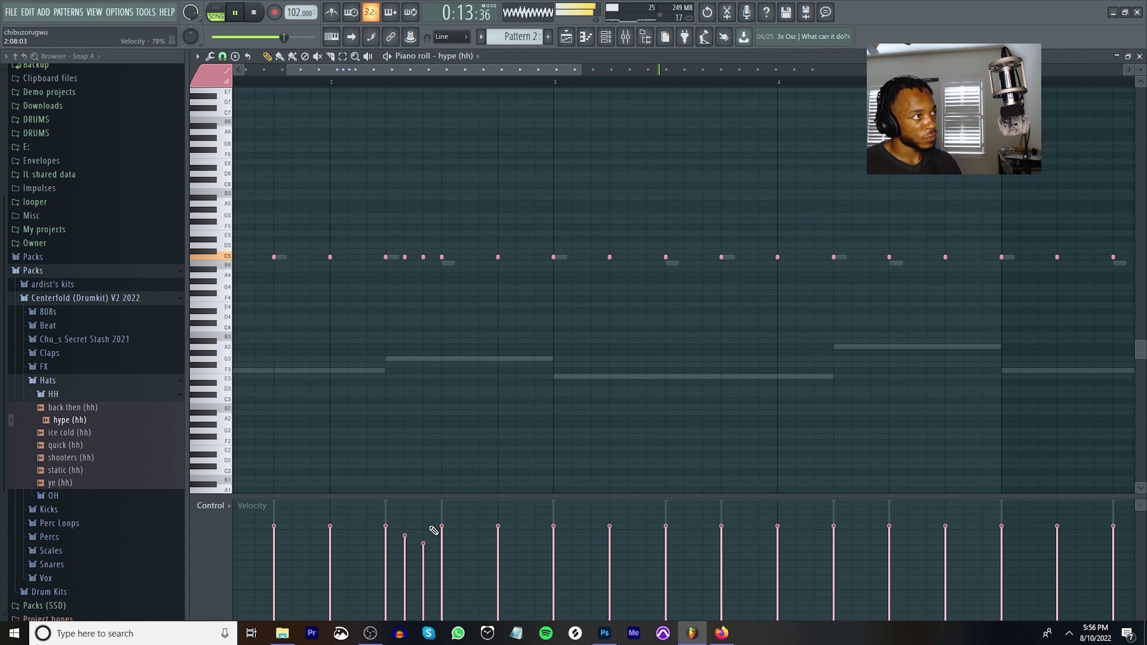
Join the hi-hat notes with legato, replace bars 3 to 8 with repeats of the first two bars, and stop playback.
scroll(538, 95, down, 4)
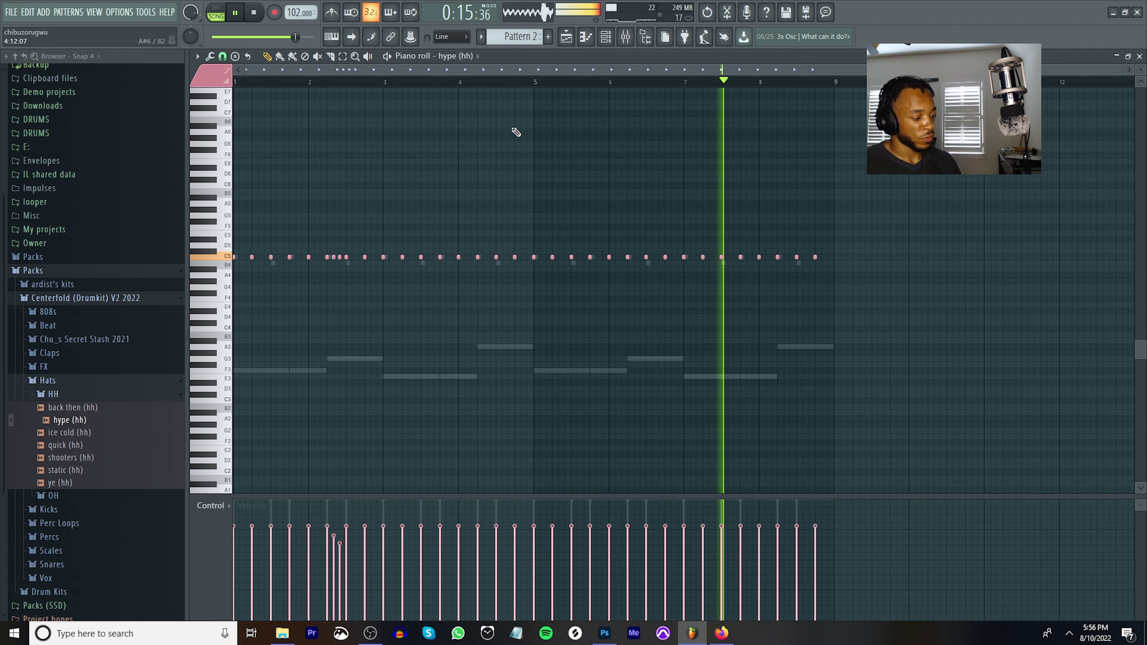
key(ctrl+l)
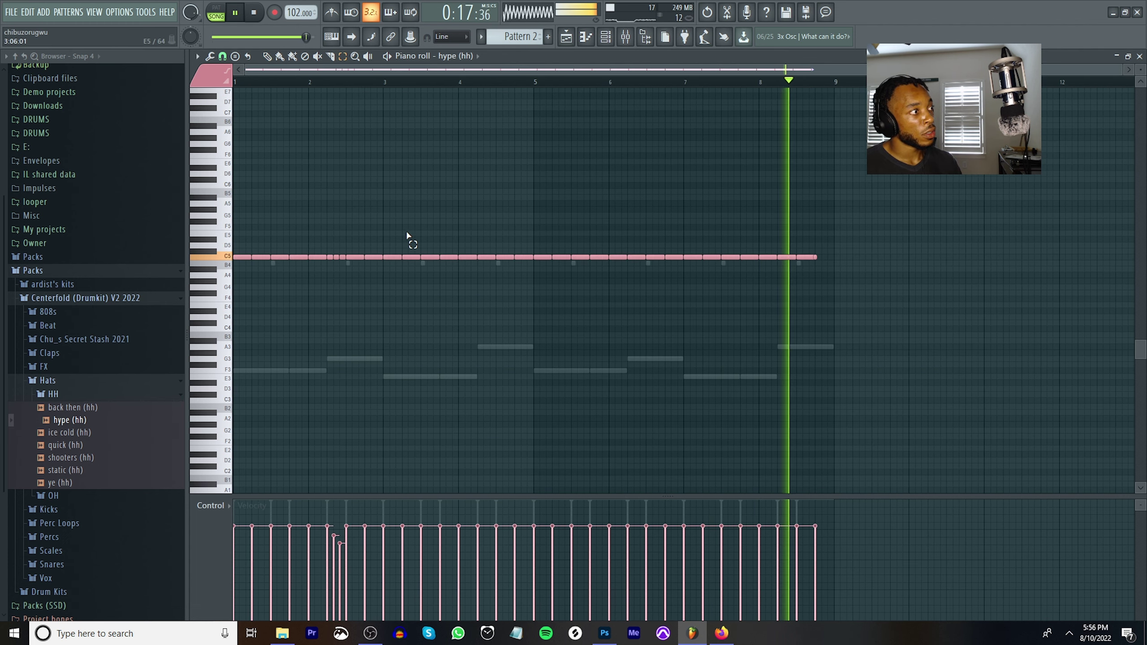
drag(398, 239, 953, 351)
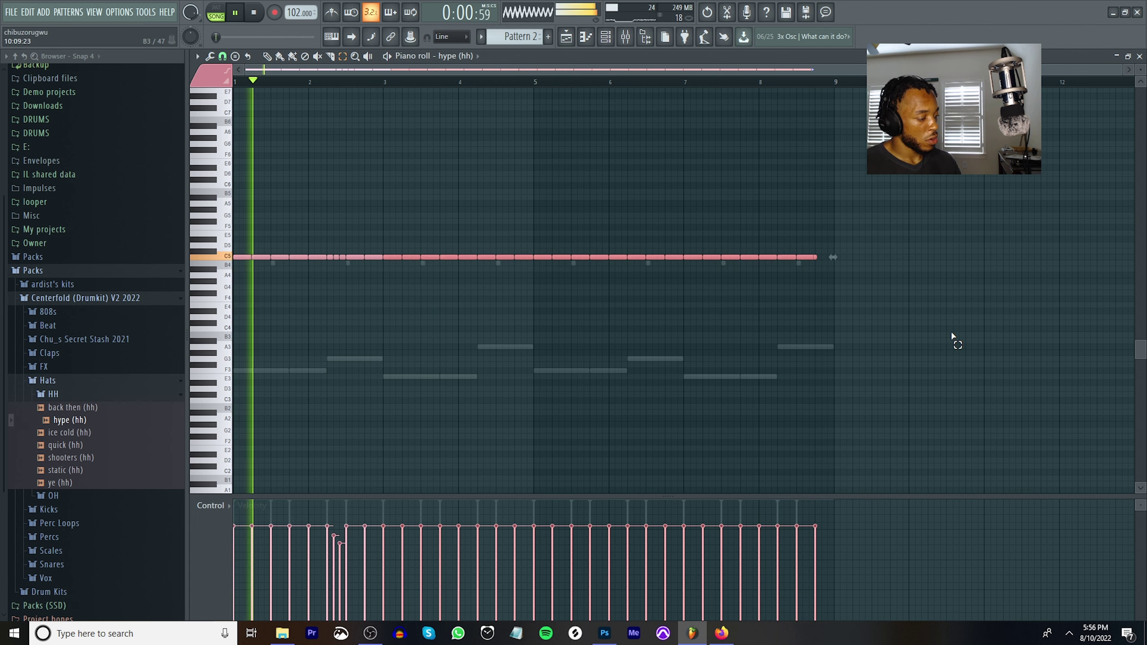
key(Delete)
key(ctrl+b)
key(ctrl+b)
key(ctrl+b)
key(ctrl+b)
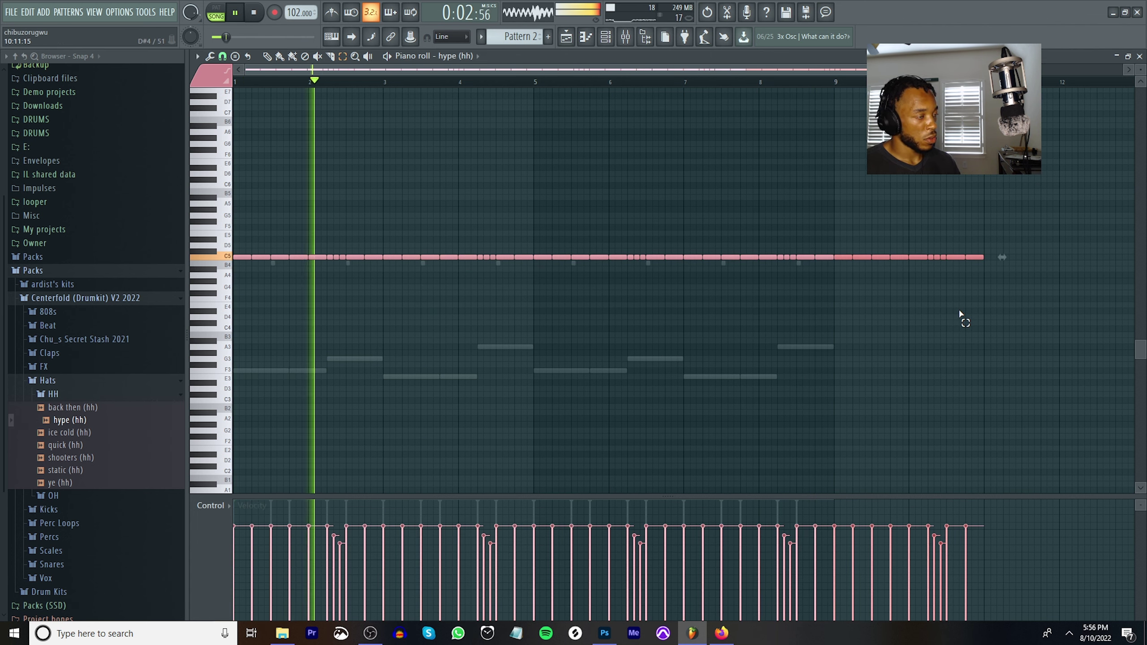
key(ctrl+z)
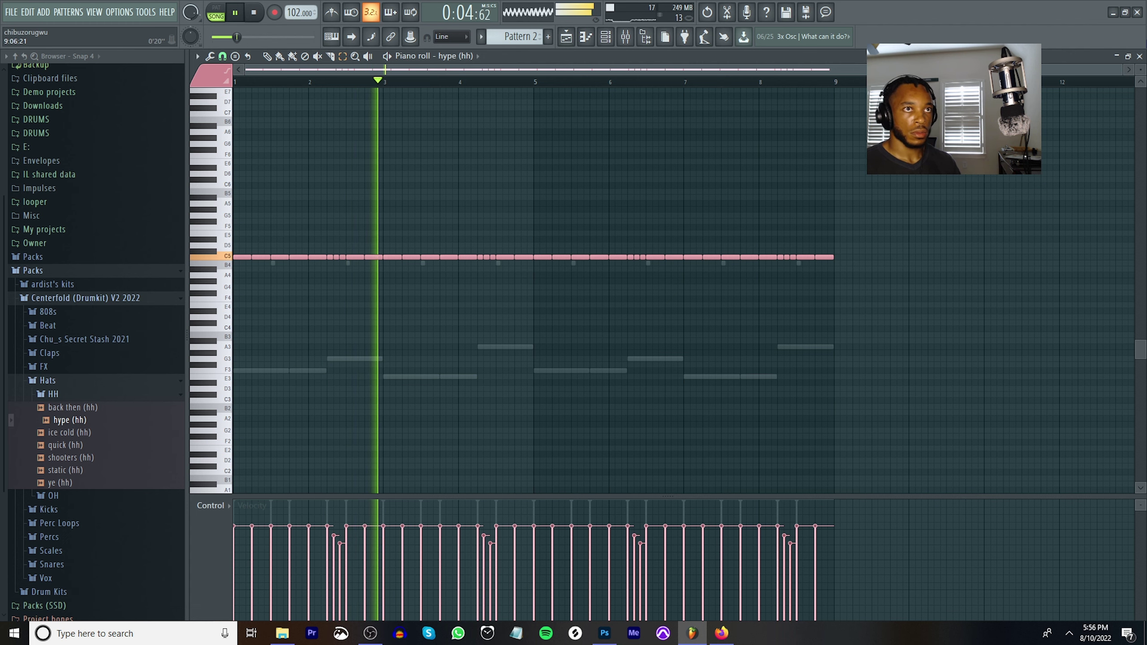
key(F7)
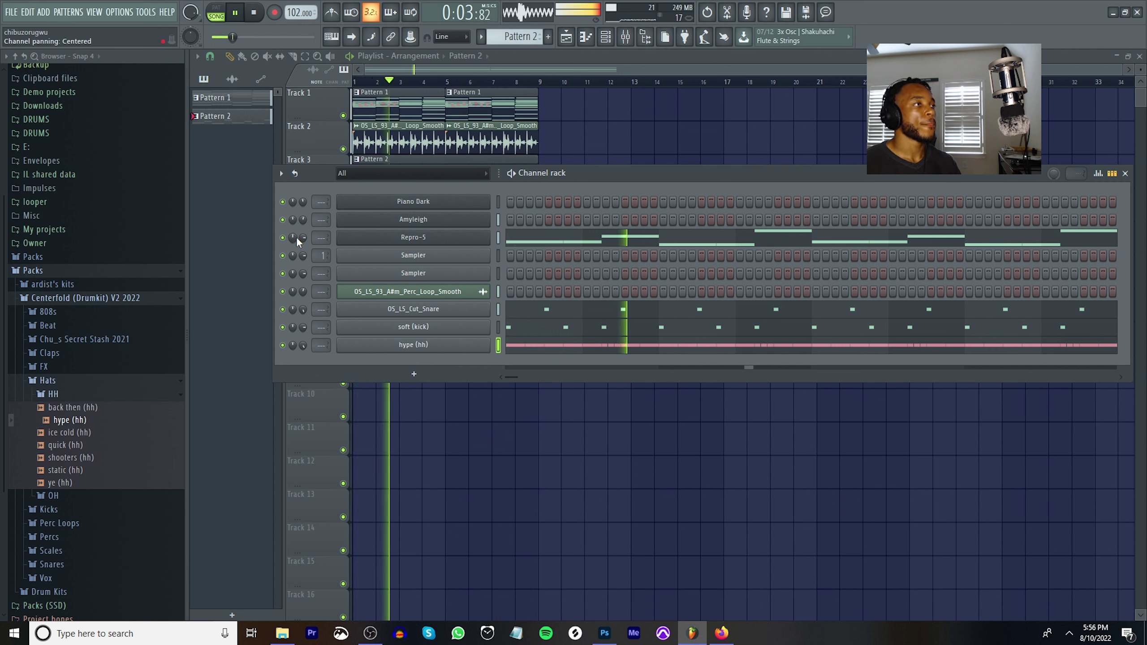
key(space)
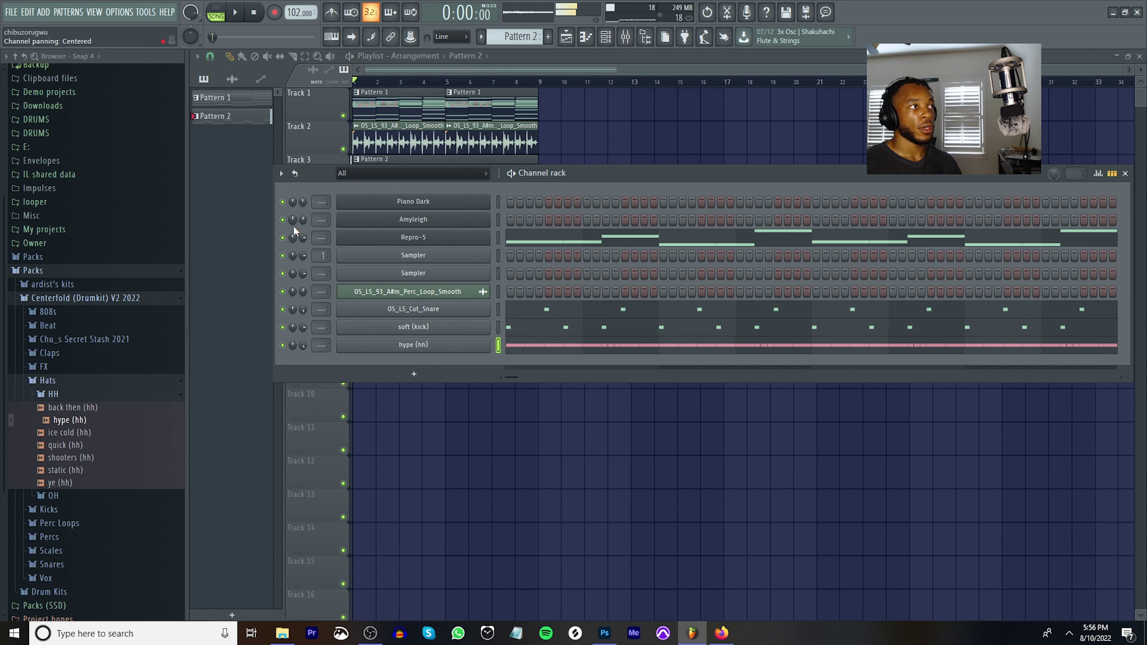